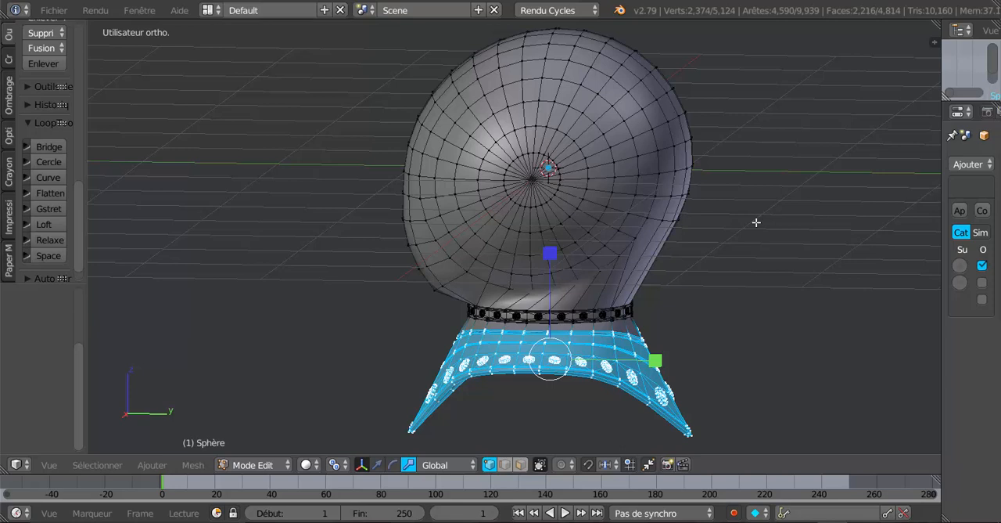
Step: Examine the smoothed helmet and its riveted collar from several angles in Object Mode and return to Edit Mode
key("KP_1")
key("KP_3")
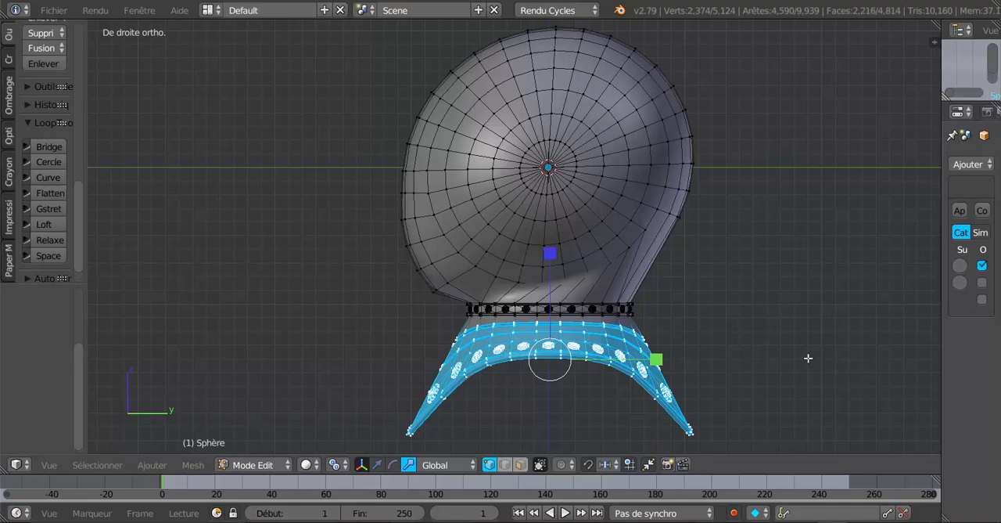
key("Tab")
middle_click_drag(389, 332, 579, 210)
scroll(461, 324, "up", 4)
middle_click_drag(502, 286, 479, 211)
middle_click_drag(562, 296, 402, 341)
scroll(457, 338, "down", 3)
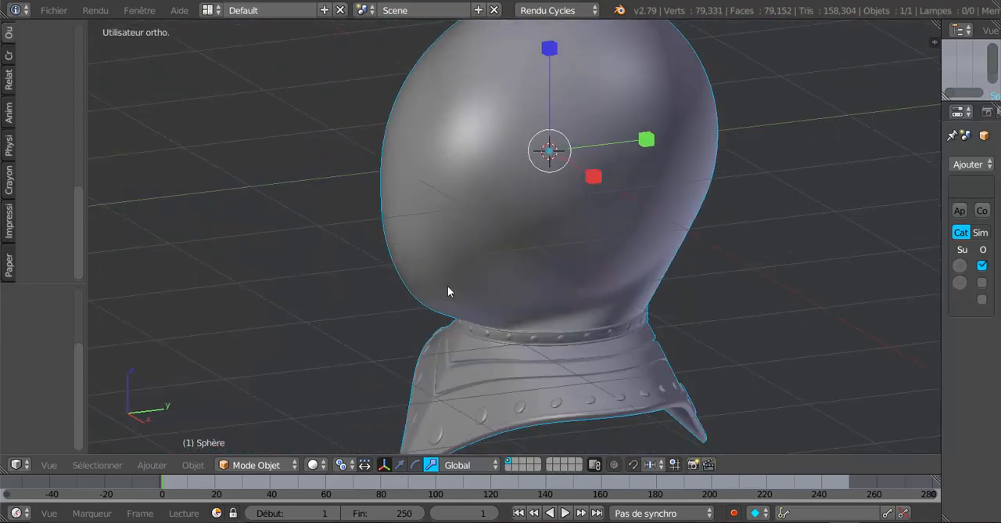
key("Tab")
middle_click_drag(605, 292, 733, 304)
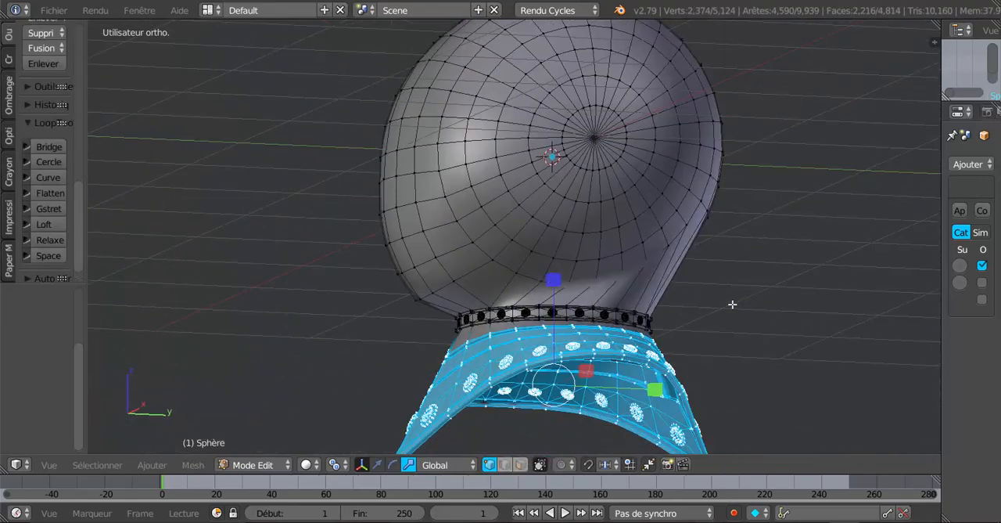
Step: In wireframe right view, select only the lowest front row of helmet vertices through both sides and relax it twice with LoopTools
key("KP_3")
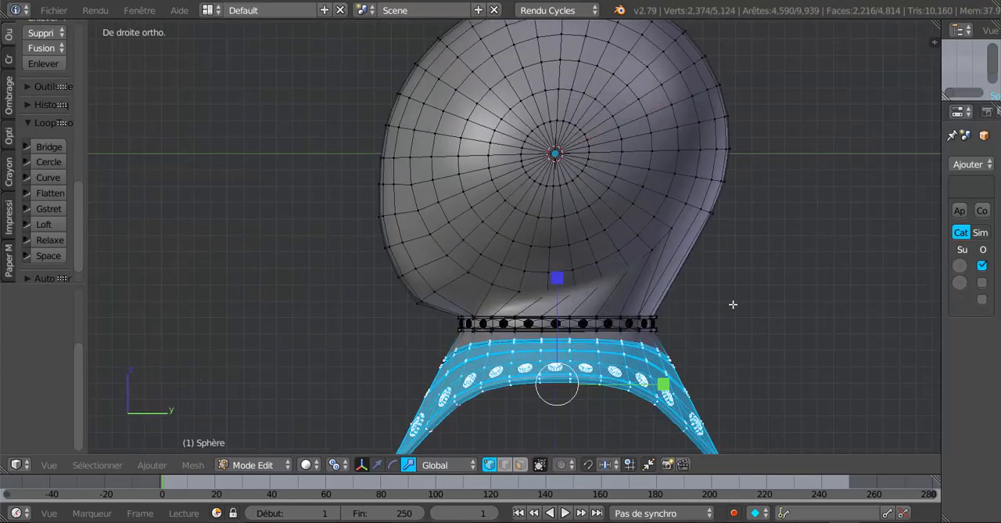
key("z")
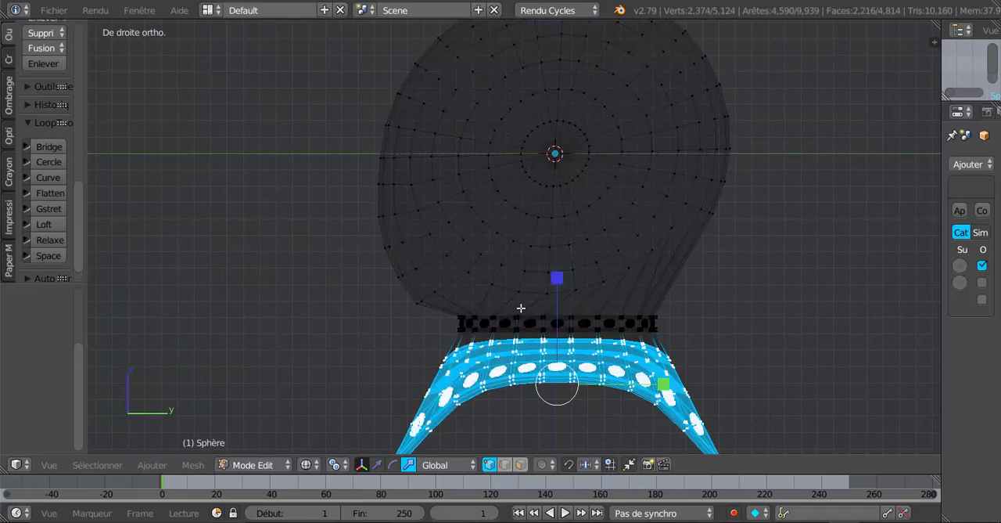
middle_click_drag(515, 305, 524, 264, "shift")
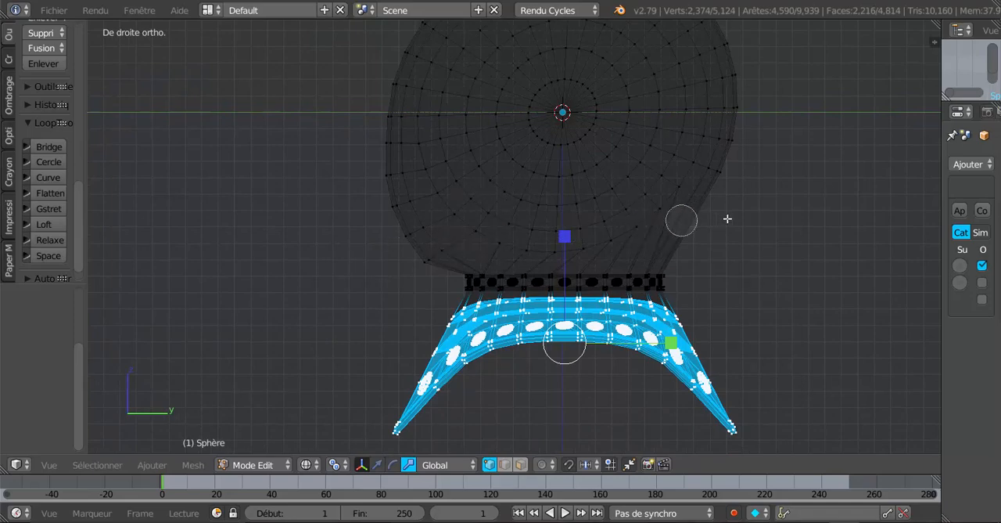
key("a")
key("c")
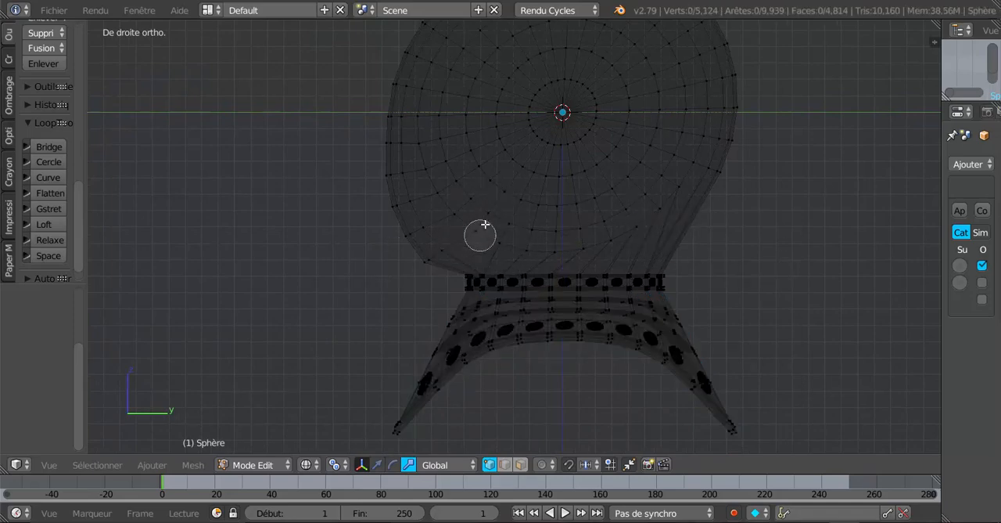
left_click(491, 213)
left_click_drag(490, 217, 409, 266)
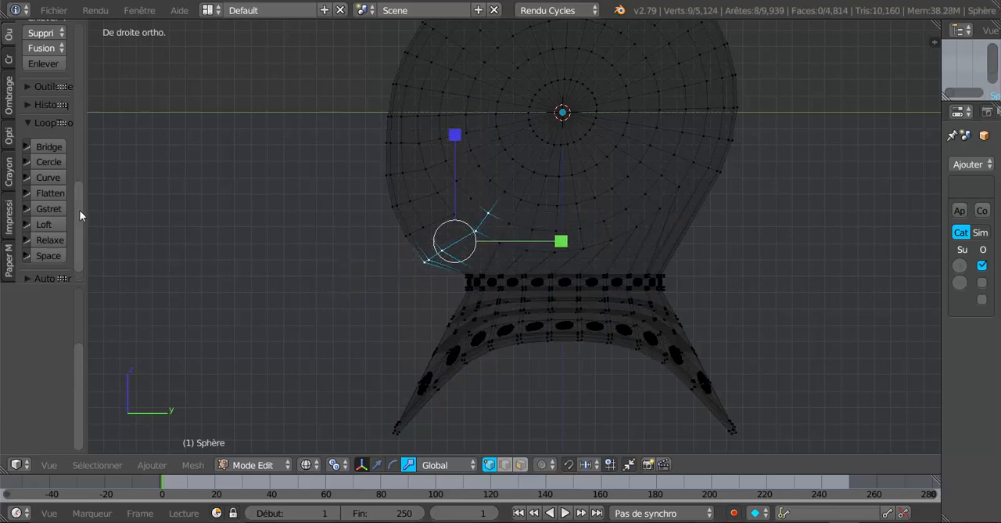
scroll(79, 209, "down", 2)
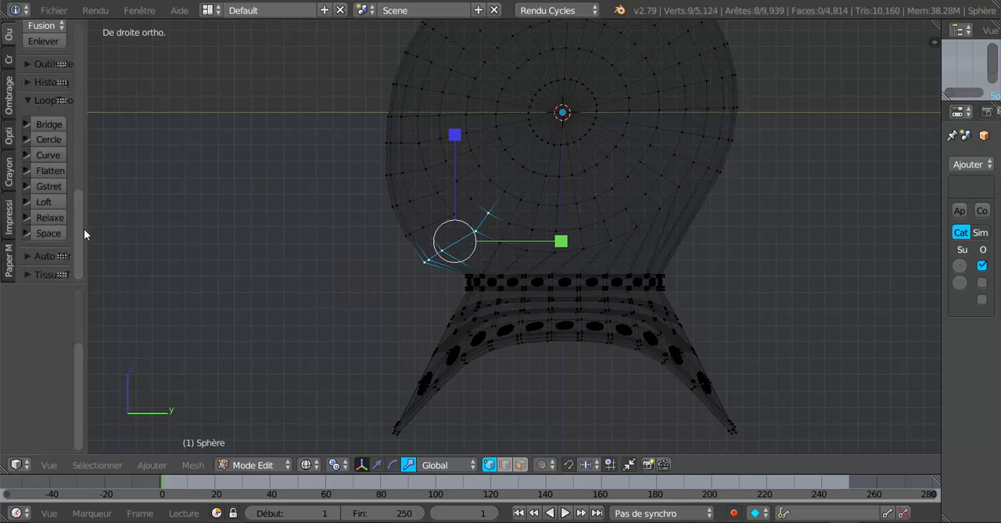
left_click_drag(86, 228, 188, 221)
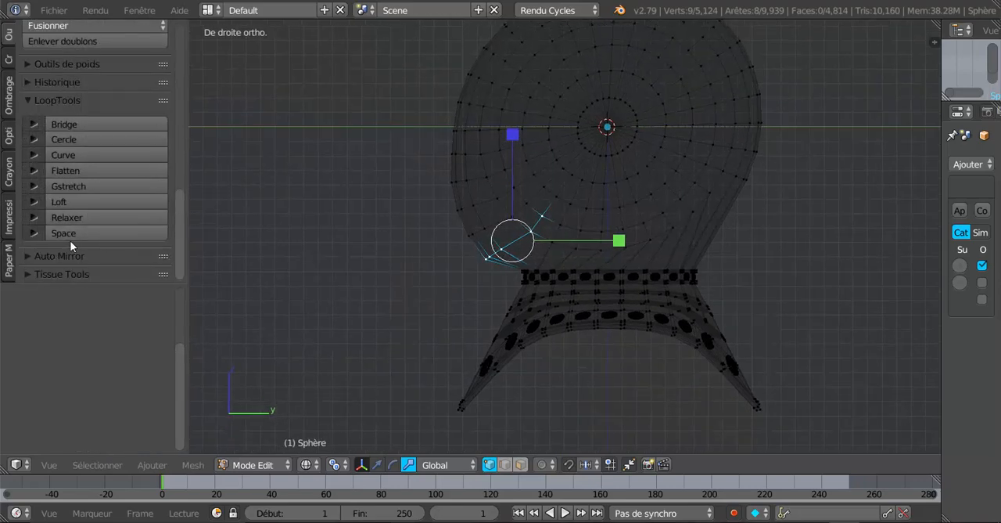
left_click(79, 216)
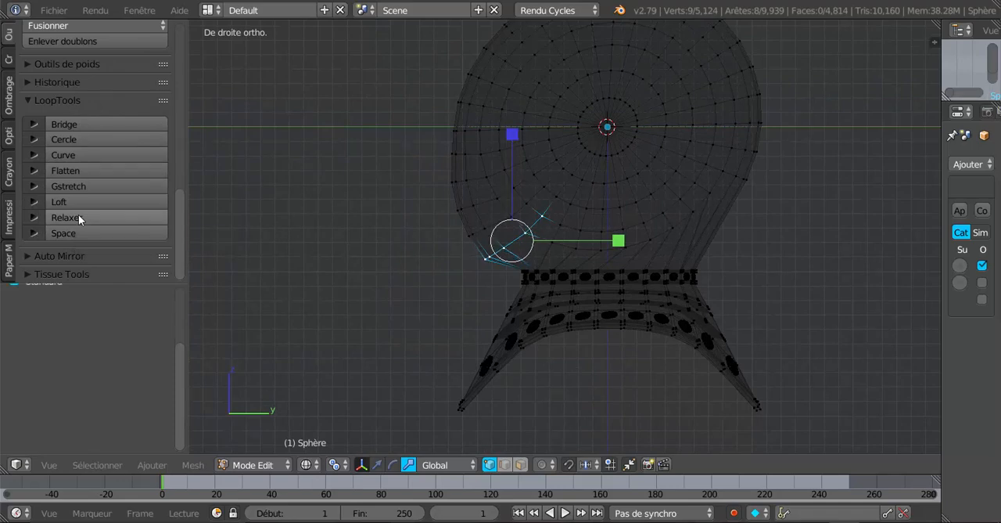
left_click(79, 218)
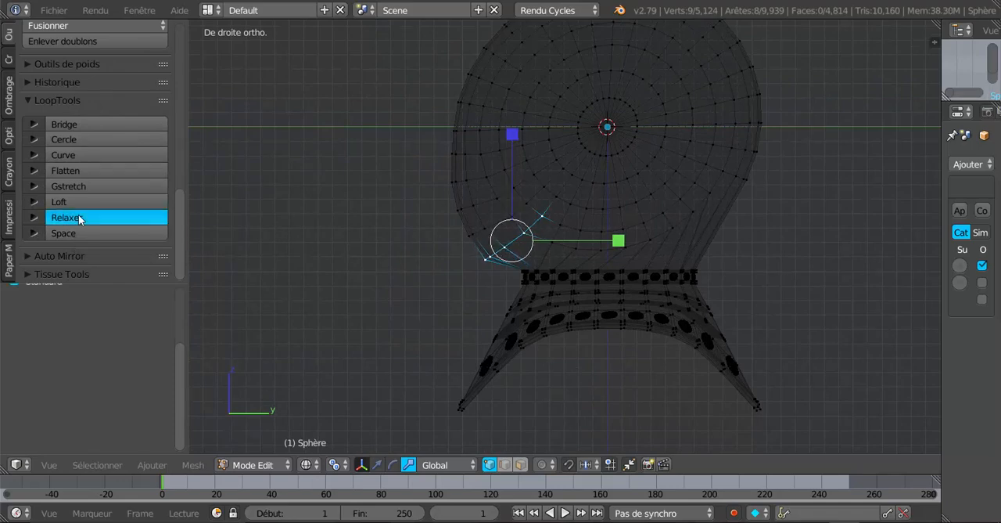
left_click(351, 281)
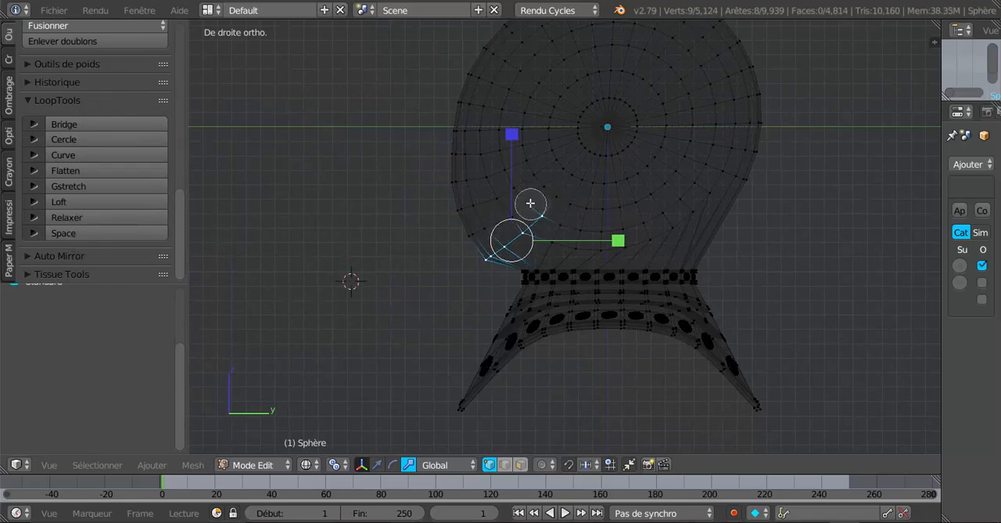
Step: Select the second front row of helmet vertices, just above the lowest one, on both sides and relax it with LoopTools
key("c")
right_click(528, 201)
right_click(526, 202)
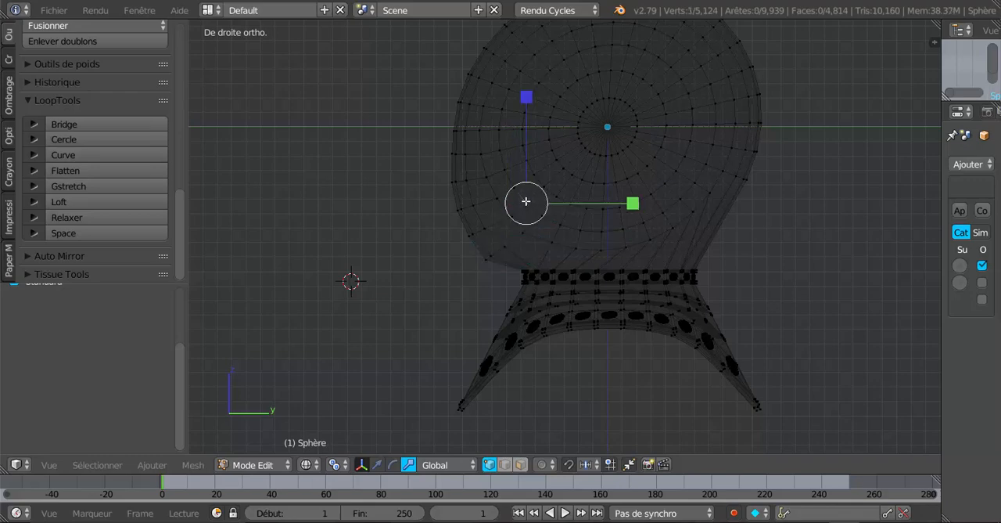
key("c")
left_click_drag(526, 202, 443, 249)
right_click(443, 249)
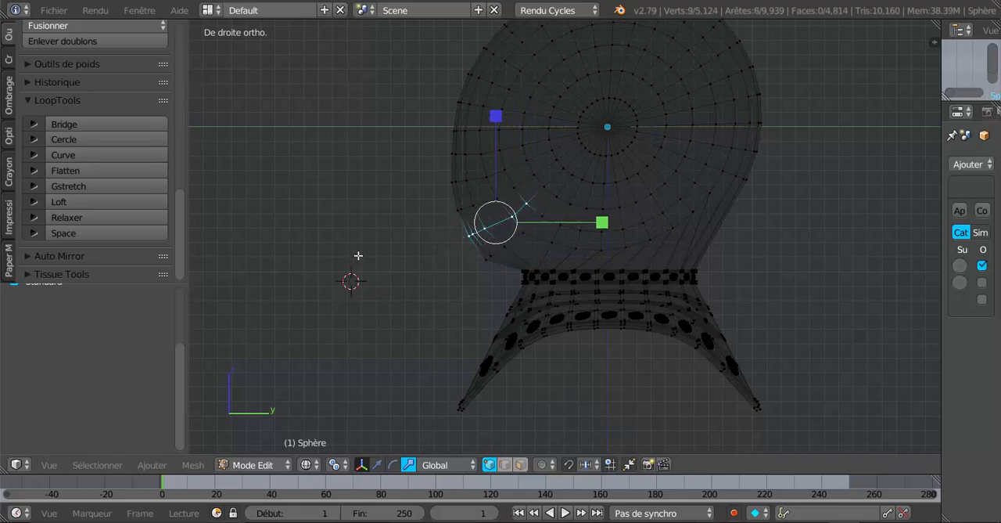
left_click(94, 217)
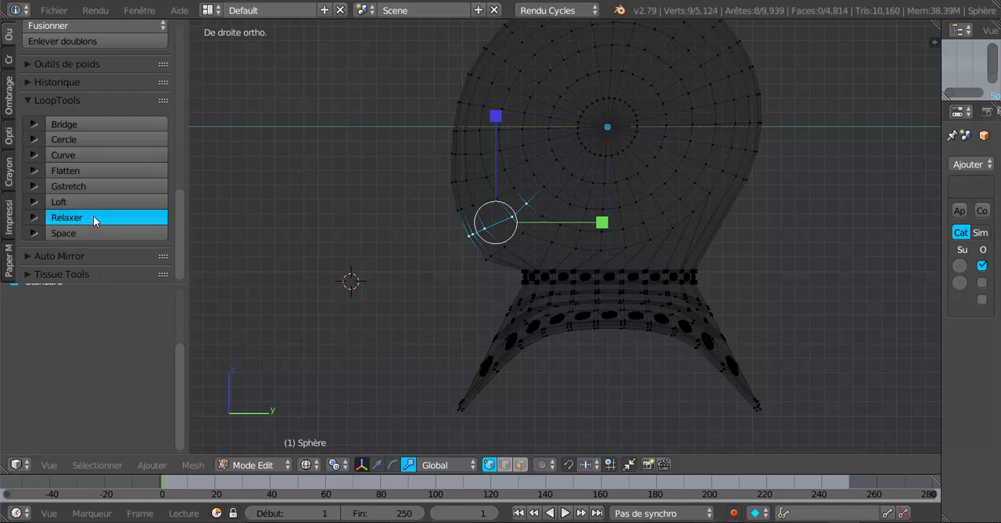
Step: Relax the next three front vertex rows going up the helmet with LoopTools, selecting and relaxing one row at a time
right_click(513, 187)
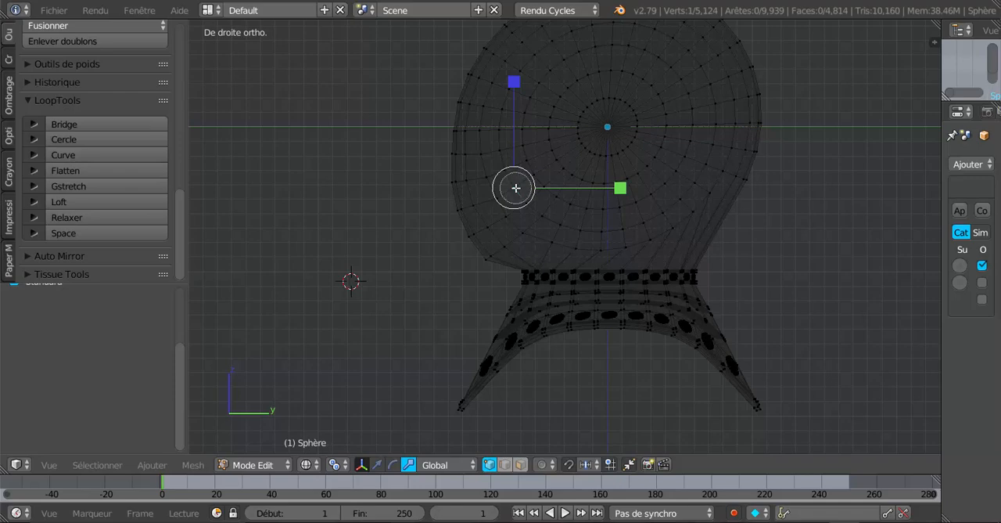
key("ctrl+z")
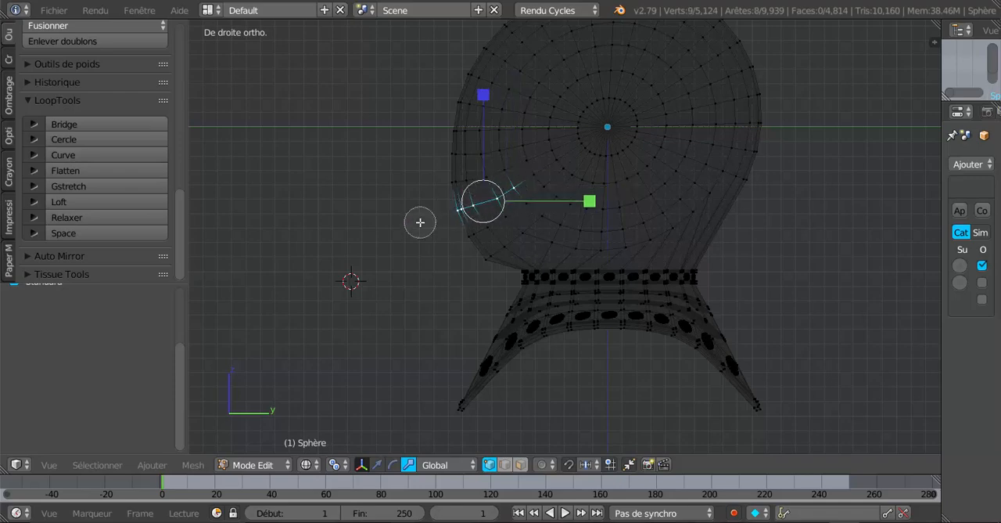
left_click(93, 213)
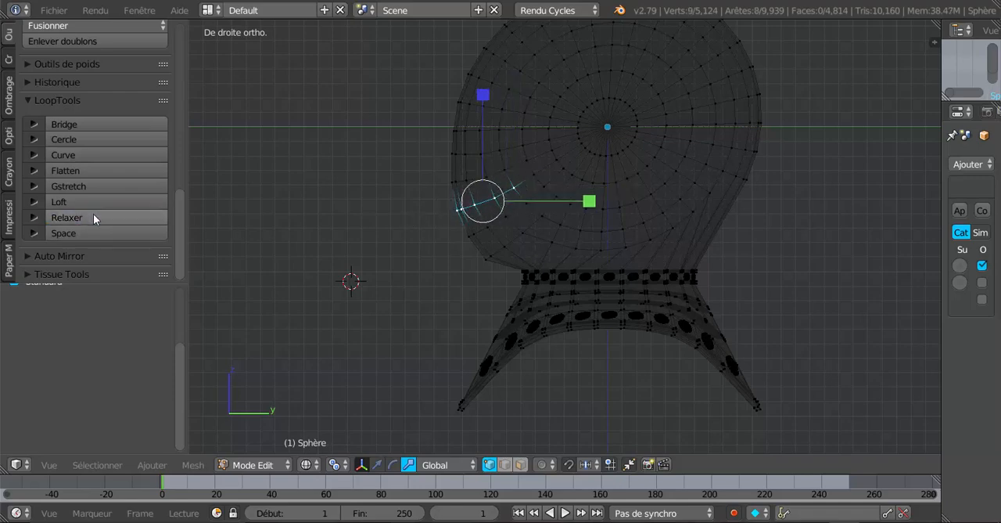
right_click(515, 169)
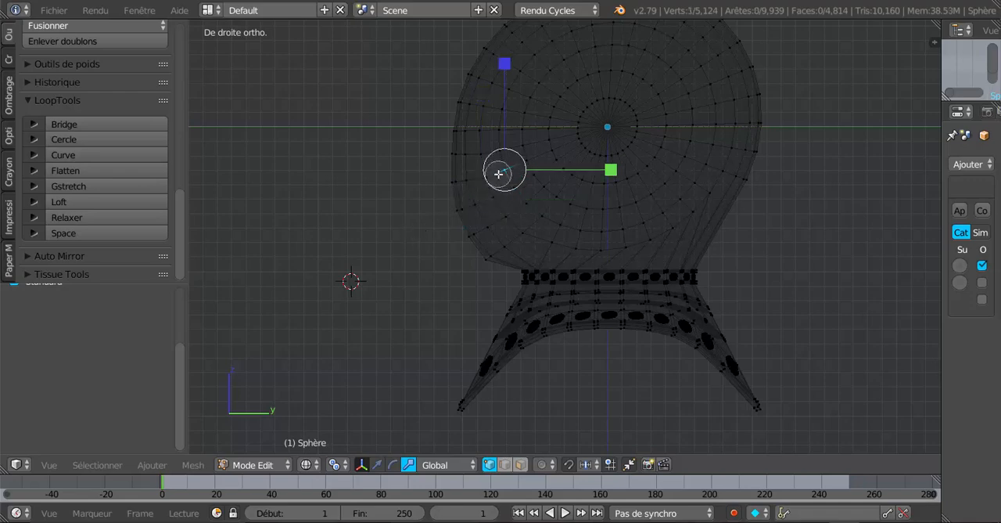
right_click(429, 192, "ctrl")
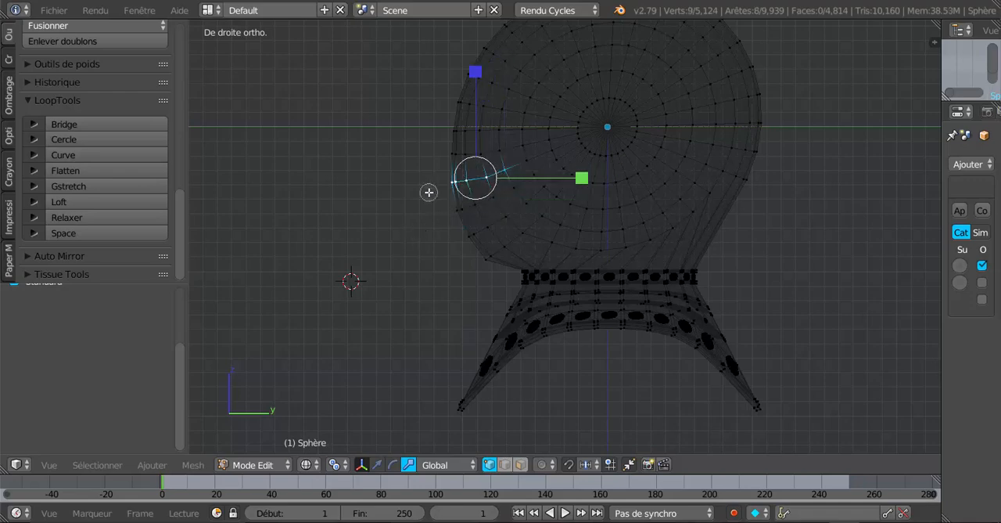
left_click(103, 217)
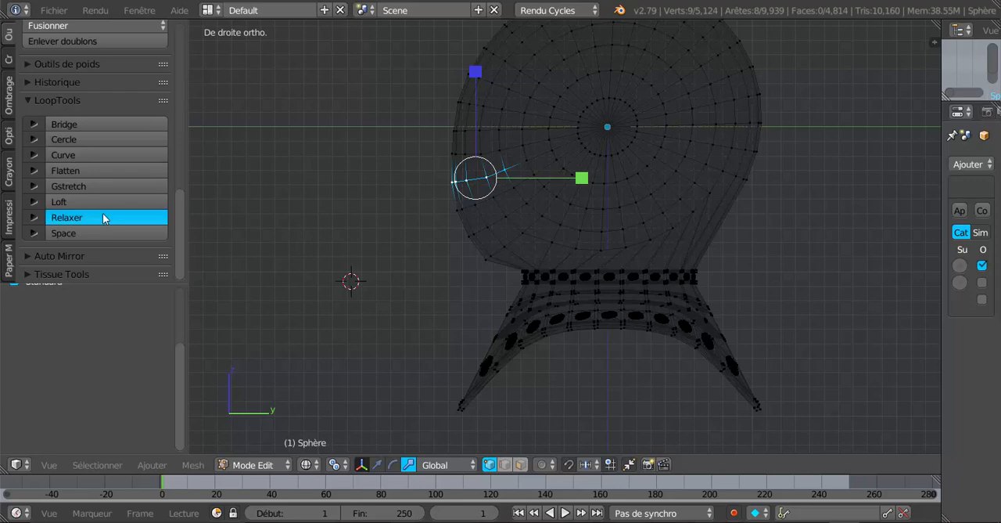
right_click(504, 150)
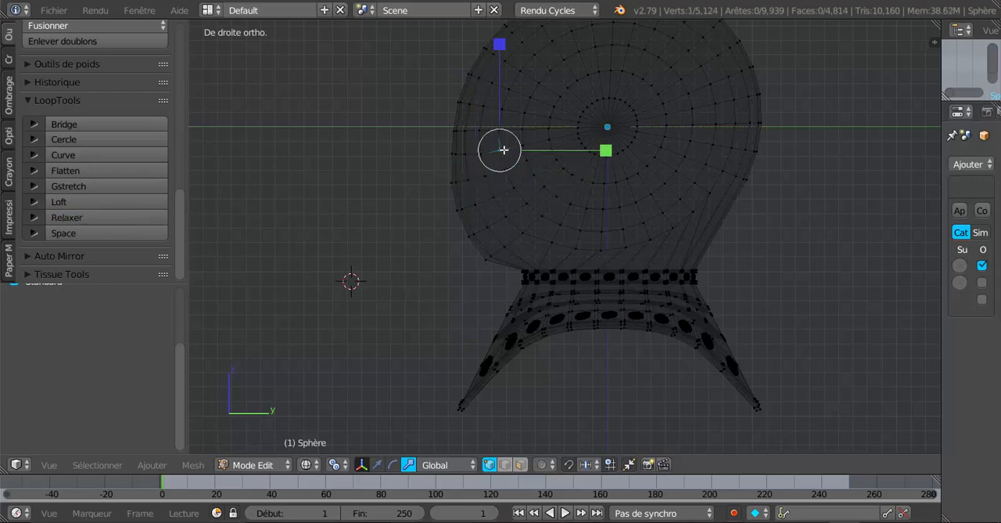
key("ctrl+z")
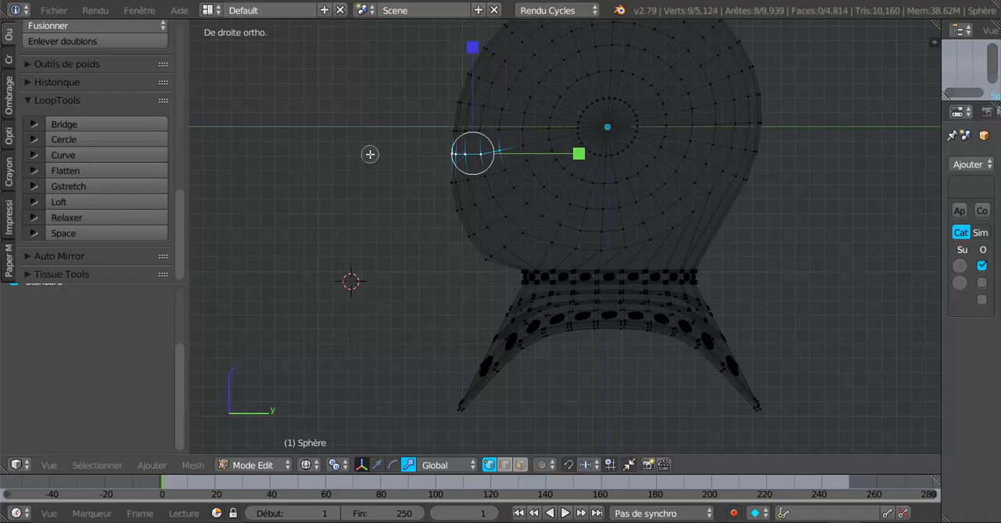
left_click(105, 219)
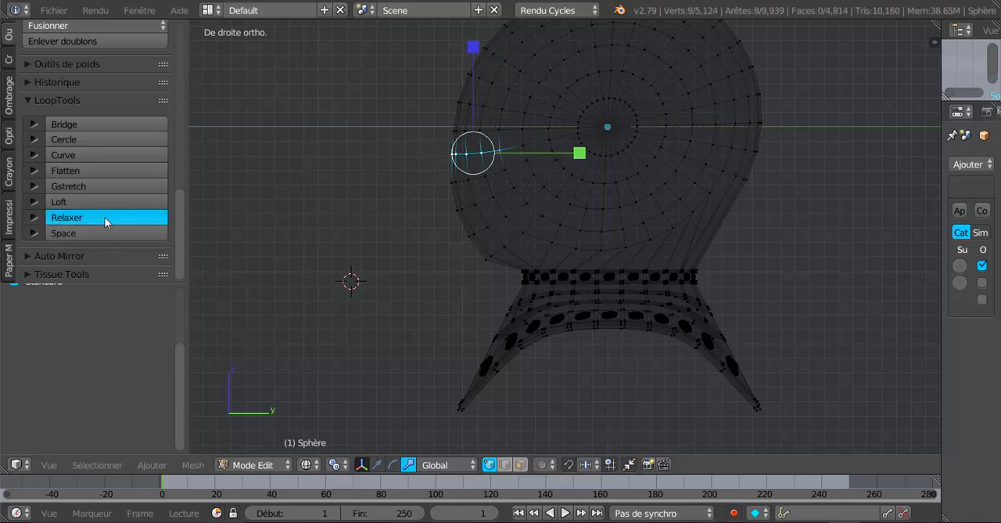
Step: Inspect the relaxed front of the helmet in solid shading, in both Object Mode and Edit Mode
right_click(476, 253)
mouse_move(386, 280)
middle_mouse_down()
mouse_move(427, 269)
mouse_move(512, 277)
mouse_move(530, 255)
mouse_move(617, 245)
mouse_move(579, 278)
mouse_move(413, 274)
mouse_move(388, 252)
mouse_move(477, 288)
mouse_move(555, 272)
mouse_move(527, 266)
mouse_move(450, 286)
mouse_move(474, 264)
mouse_move(552, 241)
mouse_move(607, 249)
mouse_move(553, 232)
mouse_move(713, 271)
mouse_move(705, 288)
mouse_move(711, 279)
mouse_move(563, 270)
mouse_move(576, 247)
mouse_move(525, 281)
middle_mouse_up()
key("z")
key("Tab")
key("Tab")
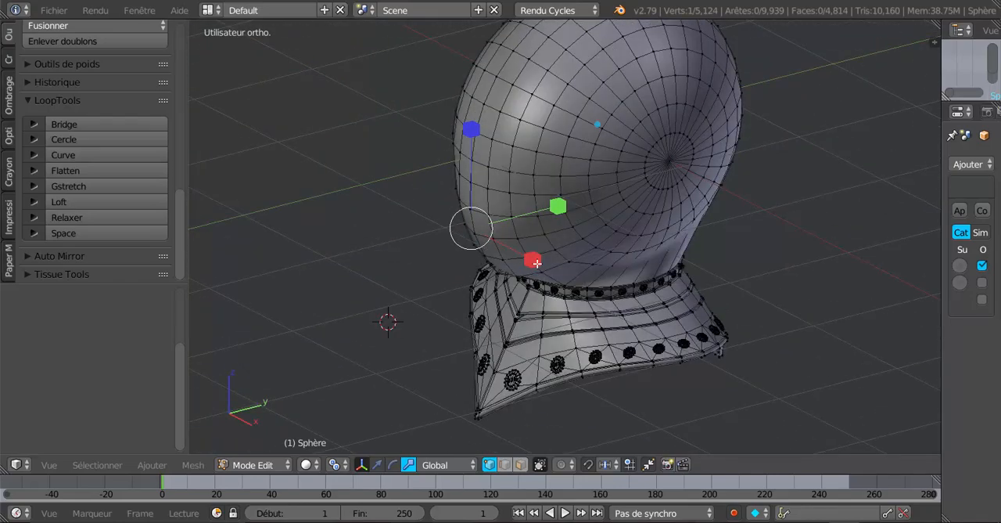
key("KP_1")
key("KP_3")
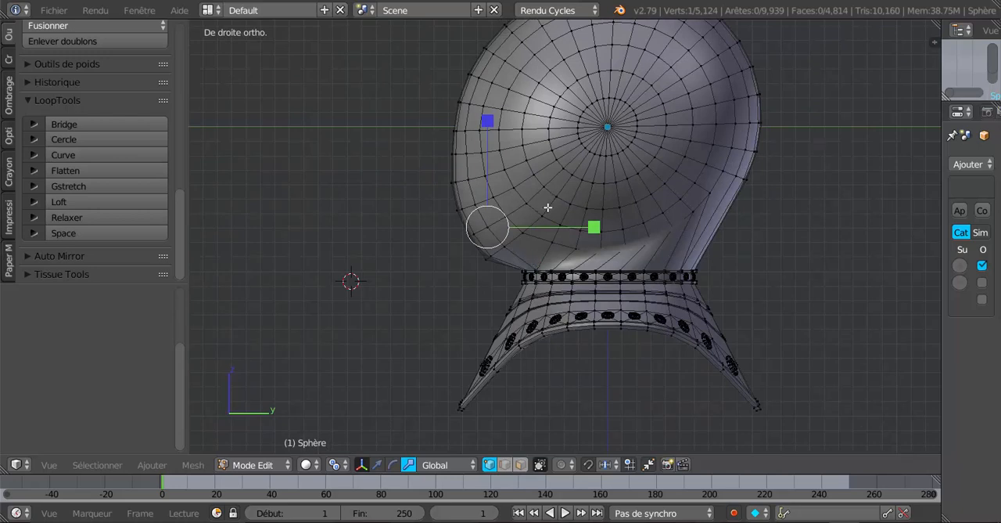
Step: In wireframe, select the lowest front vertex row extended one vertex inward on both sides, flatten it with LoopTools, and deselect everything
key("a")
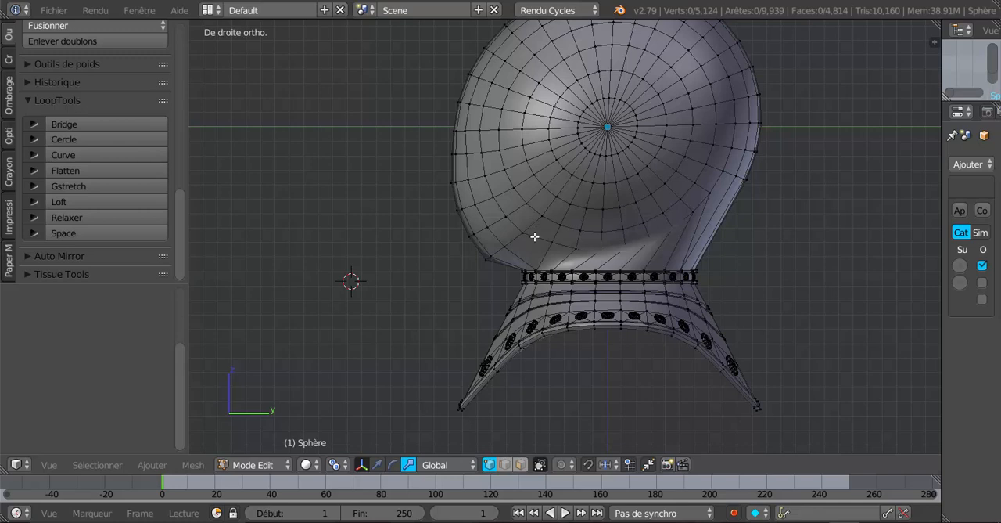
key("z")
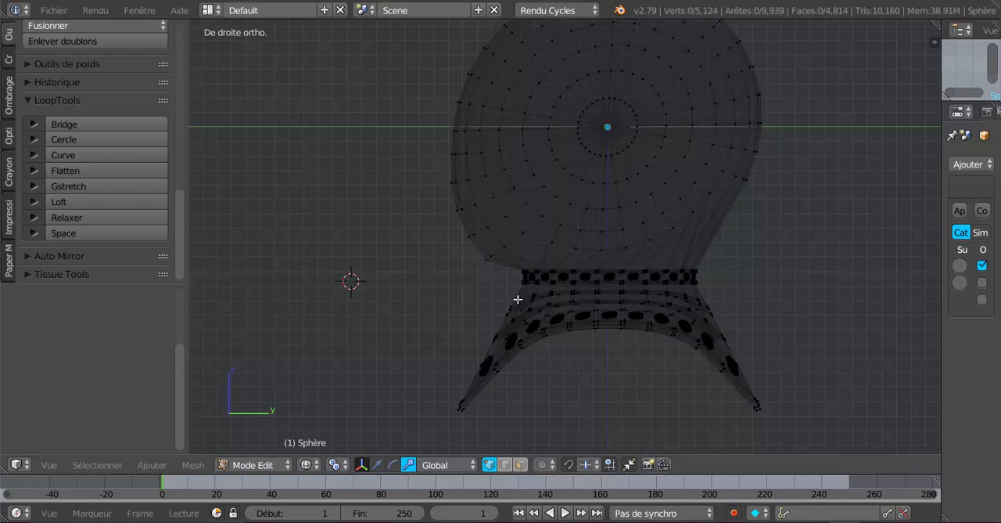
key("v")
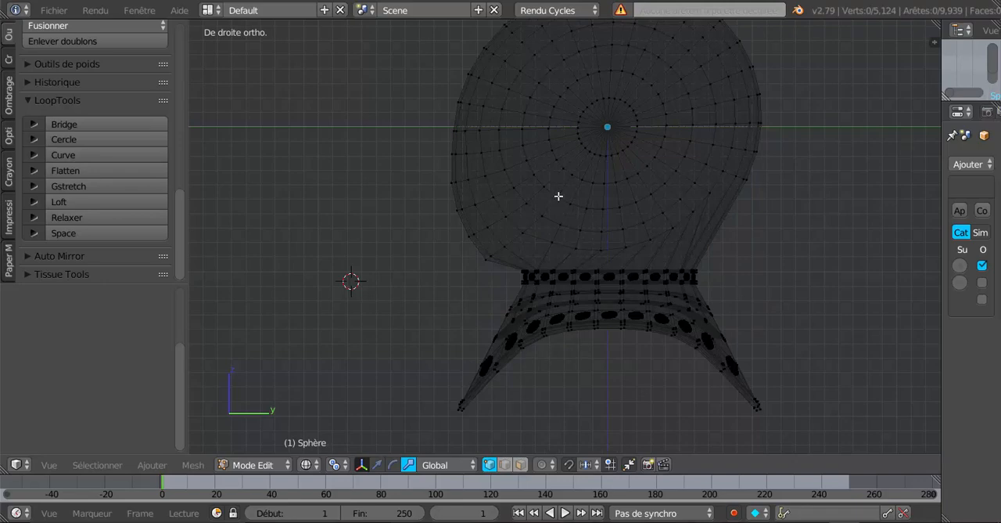
right_click(559, 196)
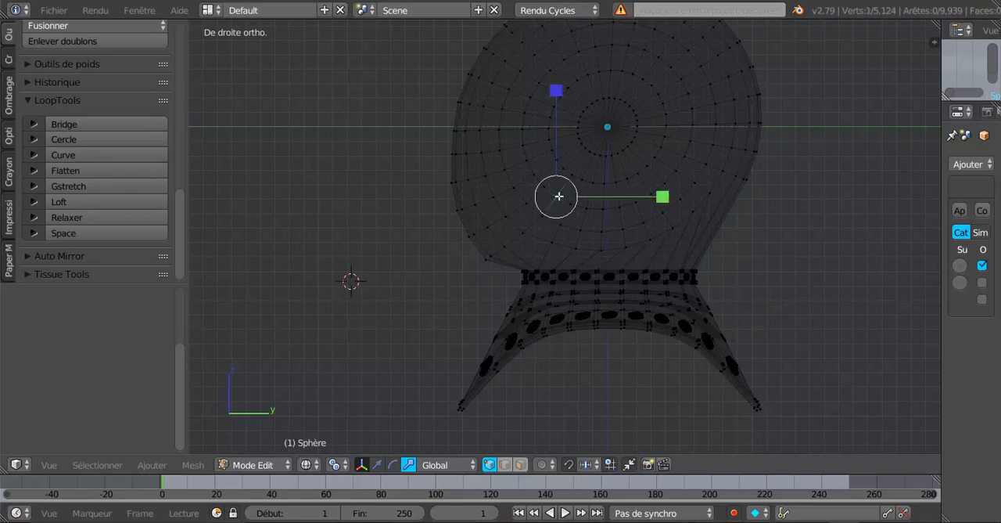
right_click(520, 226, "ctrl")
right_click(486, 258, "ctrl")
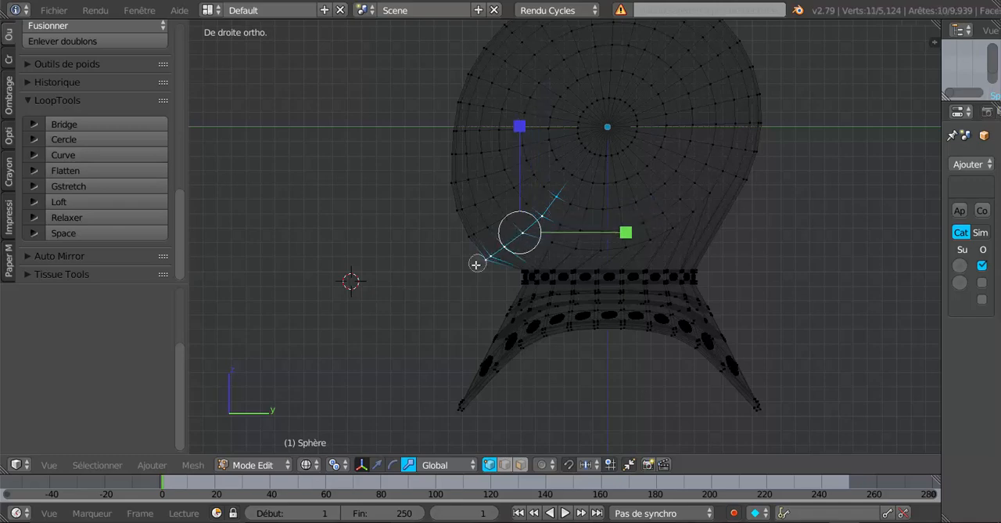
left_click_drag(182, 207, 181, 237)
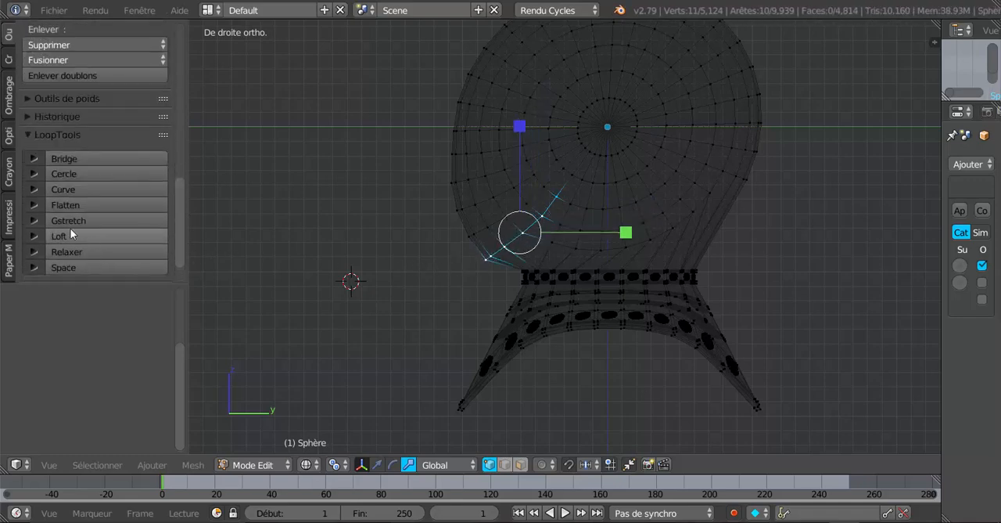
left_click(67, 206)
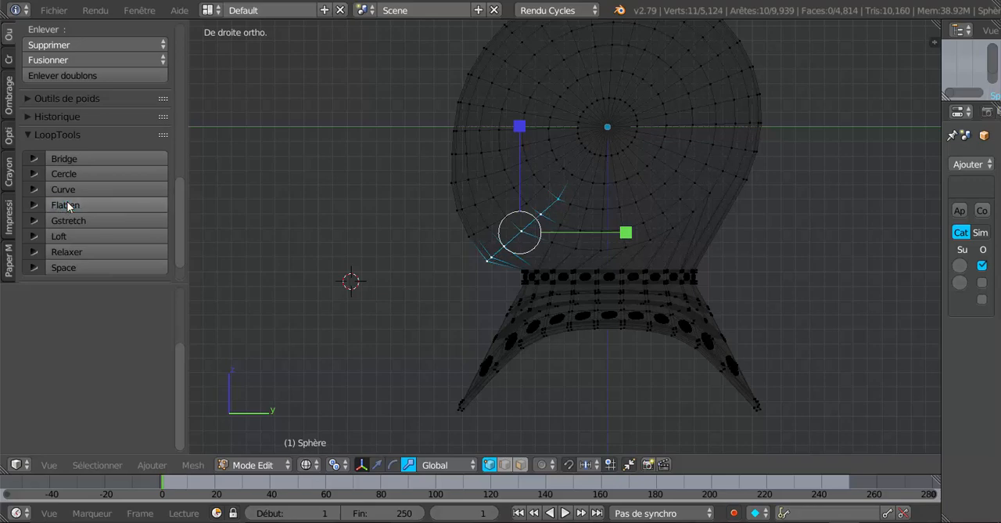
key("a")
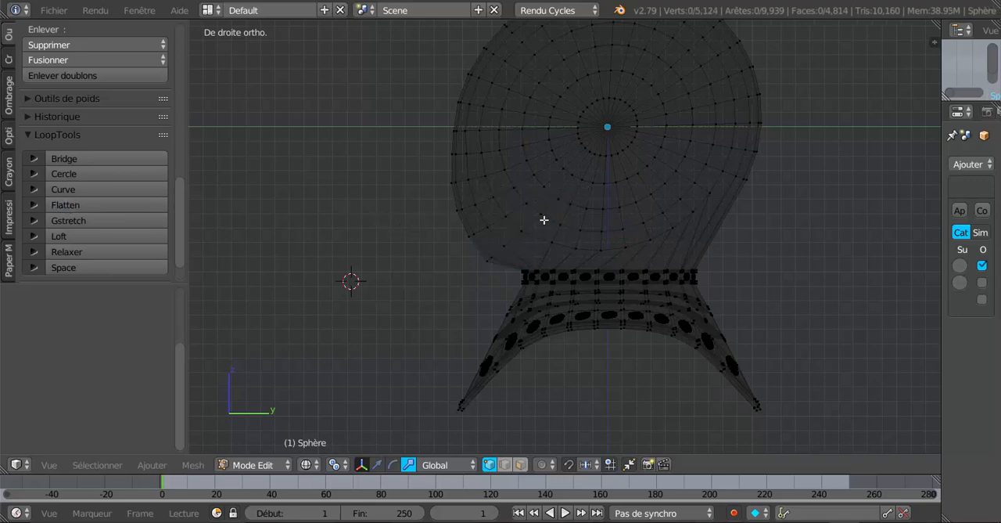
Step: In side view, select and flatten with LoopTools the second and third front vertex rows from the bottom, one row at a time
right_click(544, 188)
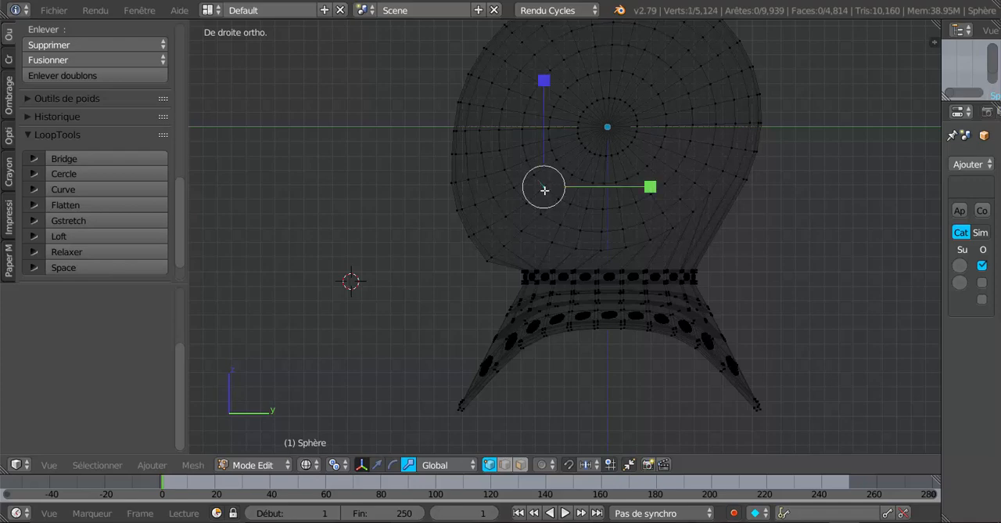
right_click(471, 233, "ctrl")
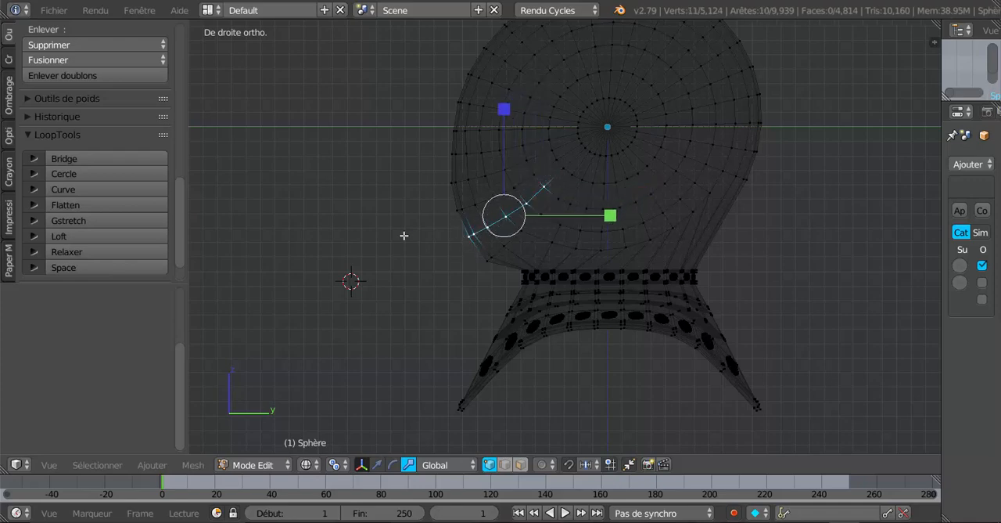
left_click(97, 206)
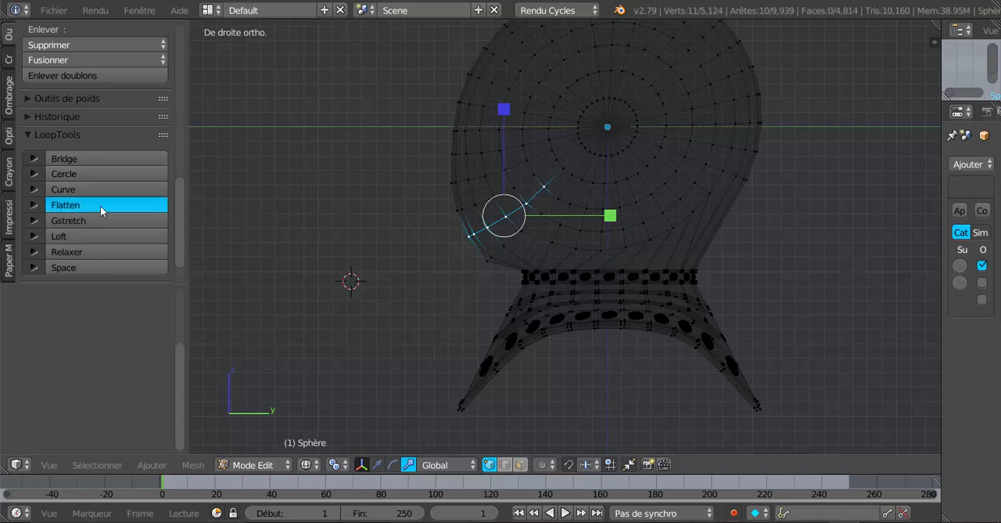
right_click(538, 176)
key("c")
left_click_drag(537, 177, 431, 218)
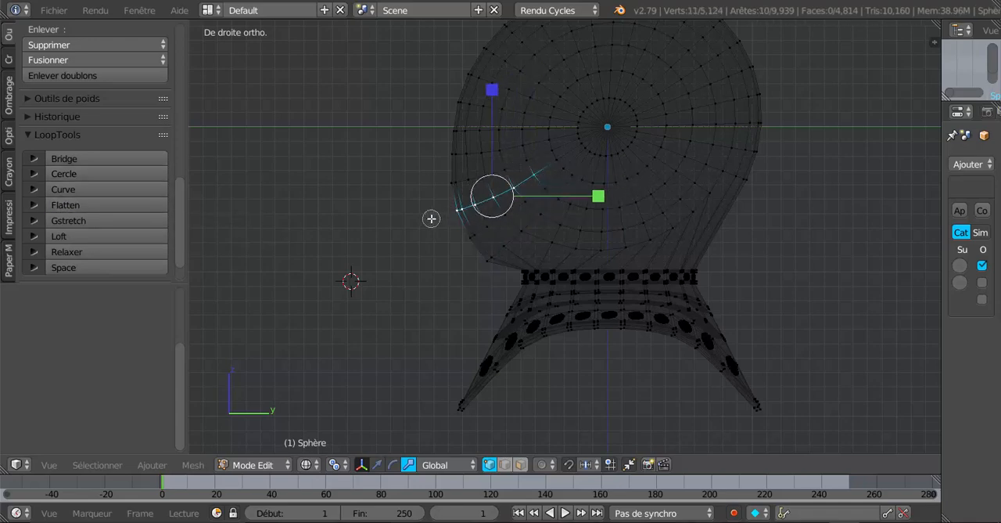
left_click(110, 205)
Step: Select all eleven vertices of the fourth front row from the bottom of the helmet and flatten them with LoopTools
right_click(525, 159)
key("c")
left_click_drag(527, 163, 412, 181)
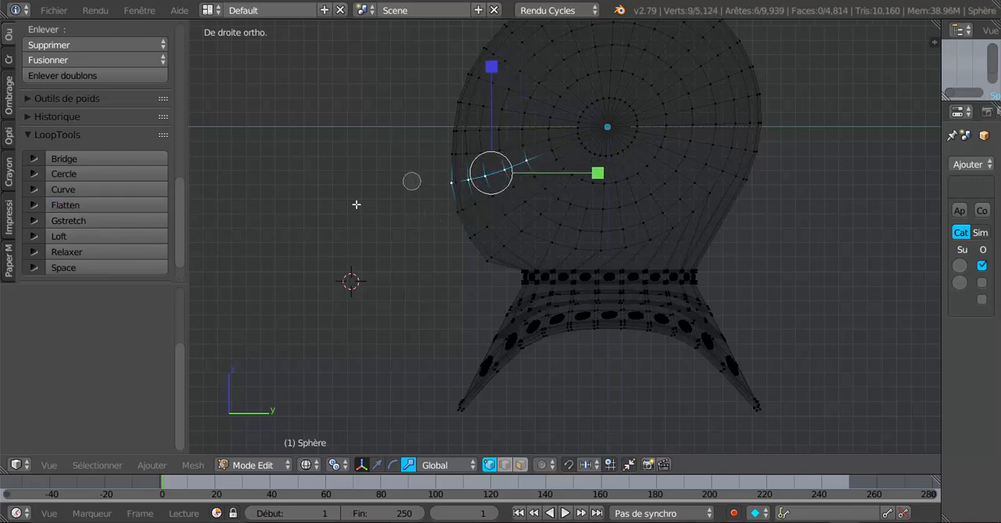
left_click_drag(489, 178, 427, 190)
right_click(416, 197)
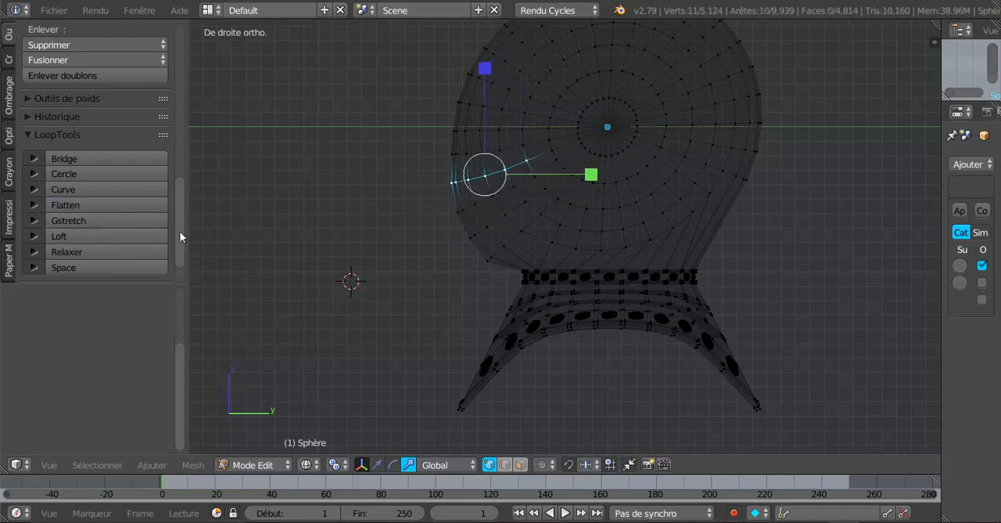
left_click(118, 204)
Step: Select the fifth front vertex row, just below the helmet's centre line, and flatten it with LoopTools
right_click(523, 144)
key("c")
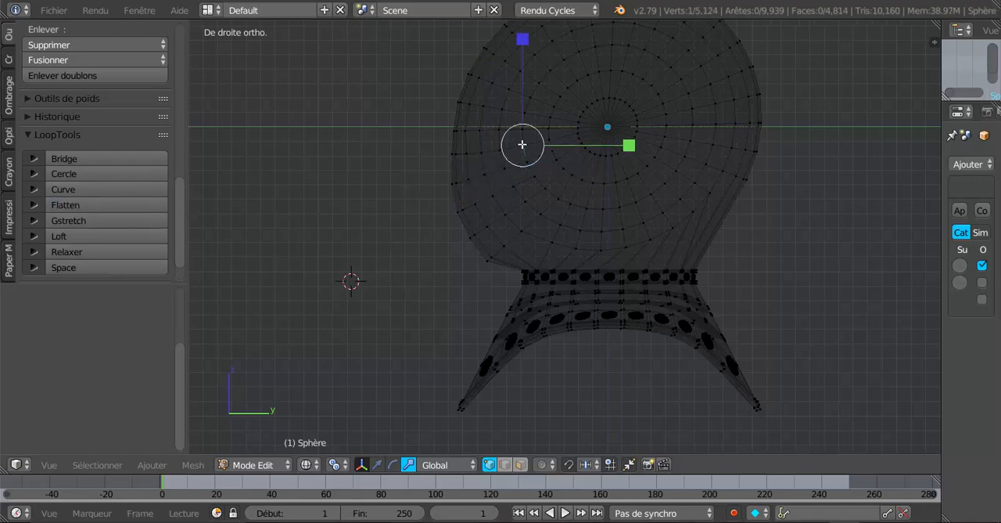
left_click_drag(523, 144, 474, 151)
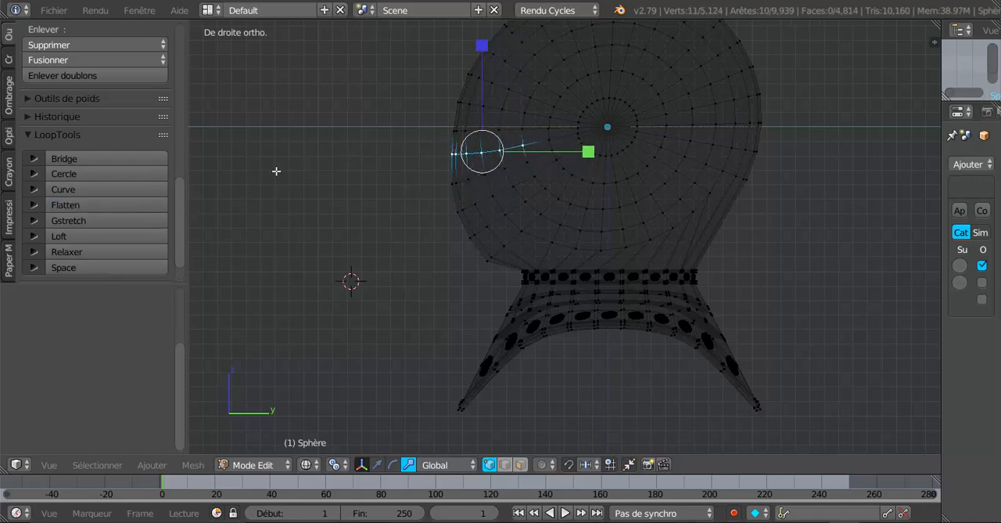
left_click(93, 204)
Step: Check the front in solid shading, clear the selection, and relax the seven middle vertices of the lower front row with LoopTools
key("z")
key("Tab")
mouse_move(404, 276)
middle_mouse_down()
mouse_move(592, 280)
mouse_move(657, 256)
mouse_move(607, 239)
mouse_move(511, 283)
mouse_move(462, 251)
mouse_move(421, 306)
mouse_move(420, 261)
mouse_move(410, 291)
mouse_move(443, 254)
mouse_move(514, 292)
mouse_move(583, 263)
mouse_move(635, 210)
mouse_move(539, 253)
mouse_move(552, 208)
mouse_move(615, 203)
mouse_move(619, 228)
mouse_move(595, 211)
mouse_move(606, 181)
middle_mouse_up()
key("Tab")
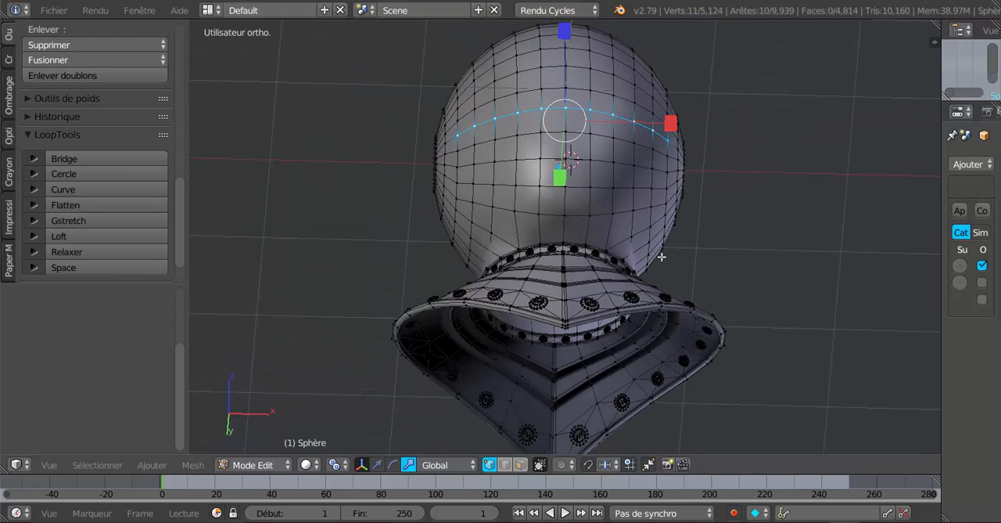
key("a")
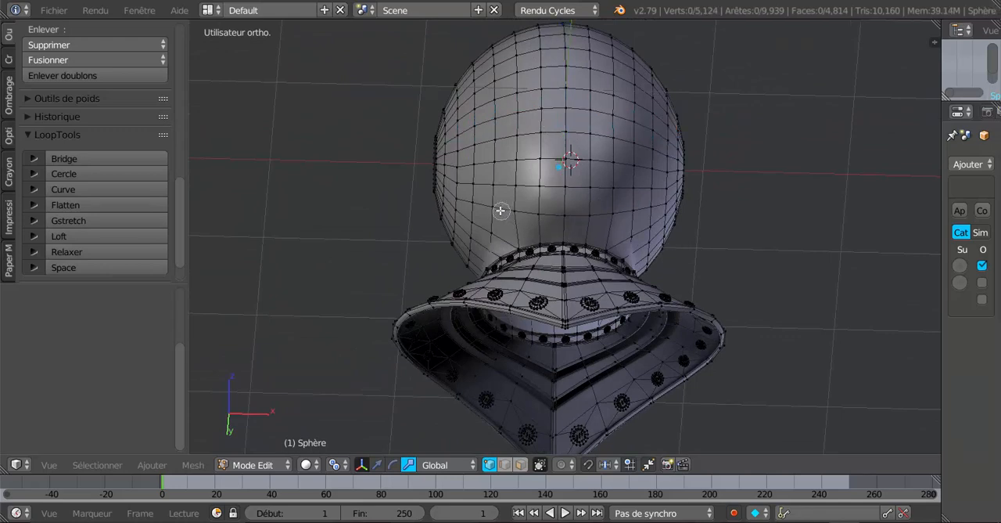
left_click_drag(500, 210, 630, 215)
right_click(627, 214)
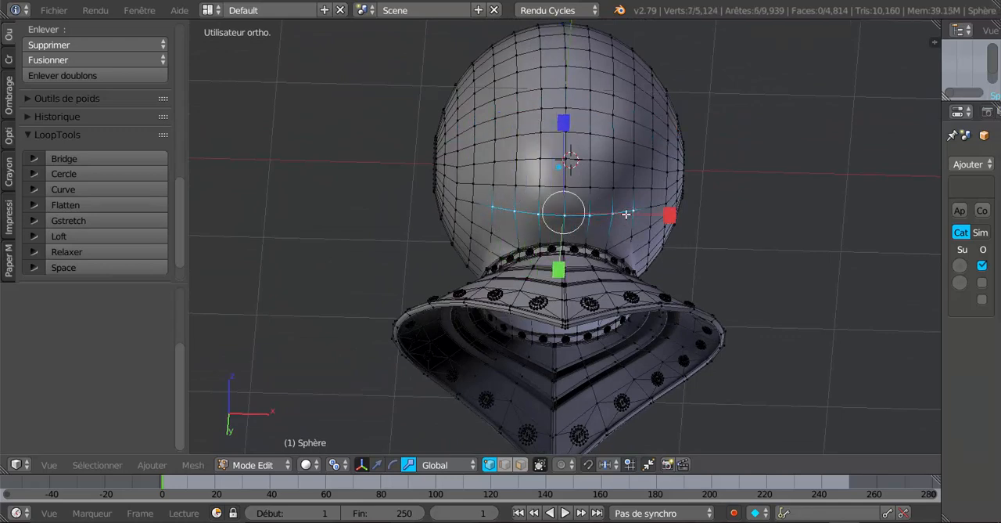
left_click(108, 250)
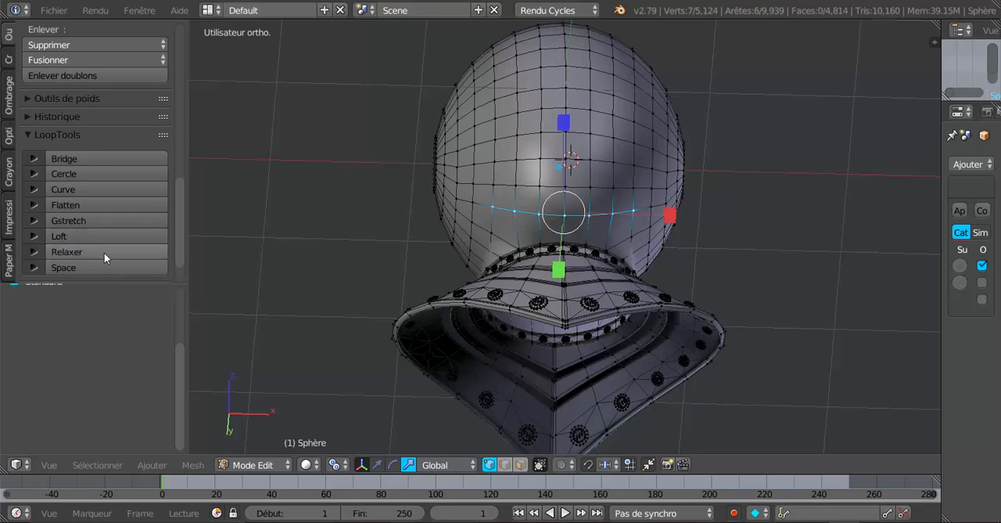
left_click(102, 252)
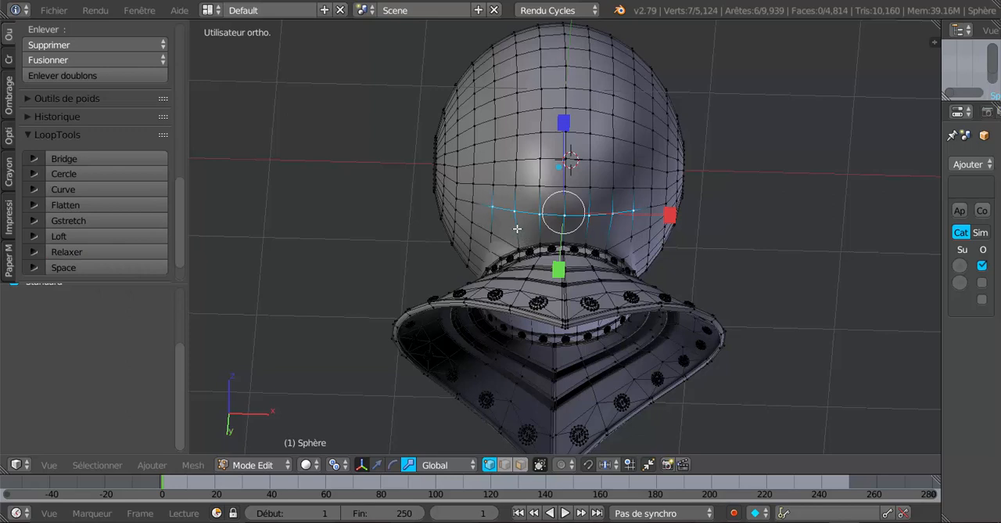
Step: Relax the next two front rows going up with LoopTools, selecting the seven middle vertices of each row in turn
right_click(495, 185)
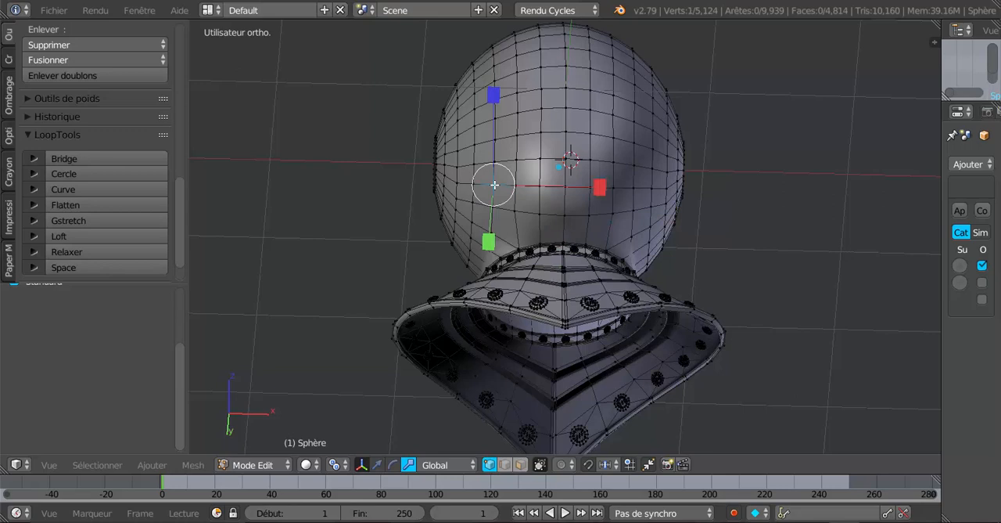
right_click(620, 187, "ctrl")
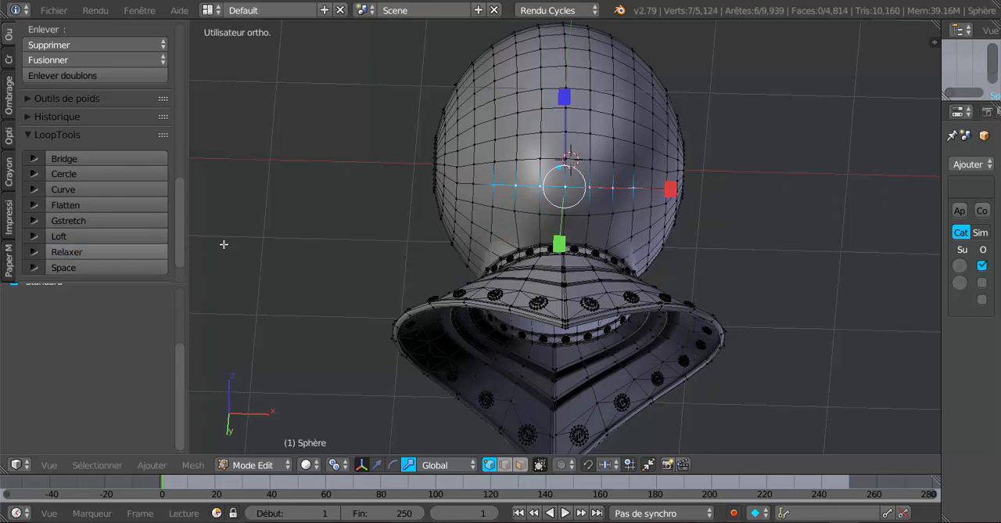
left_click(92, 252)
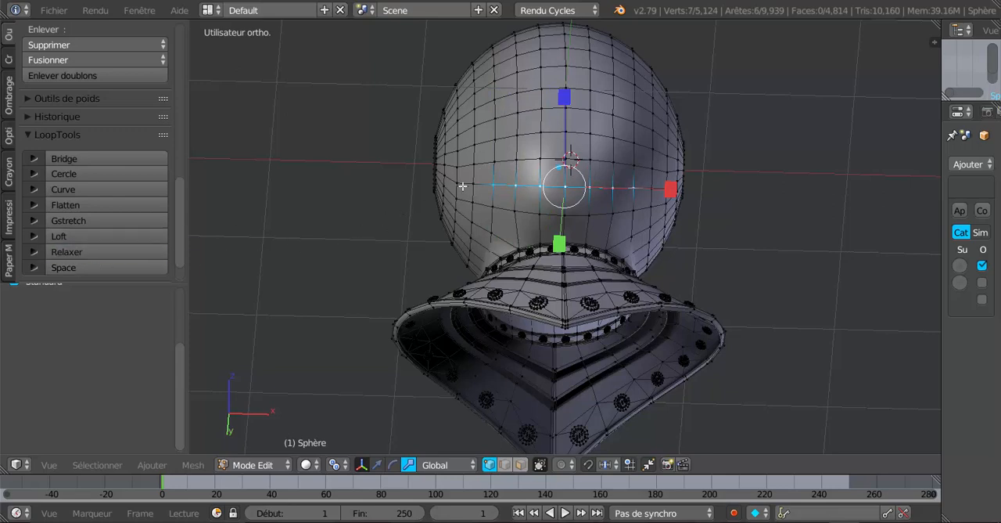
right_click(497, 160)
right_click(541, 160, "shift")
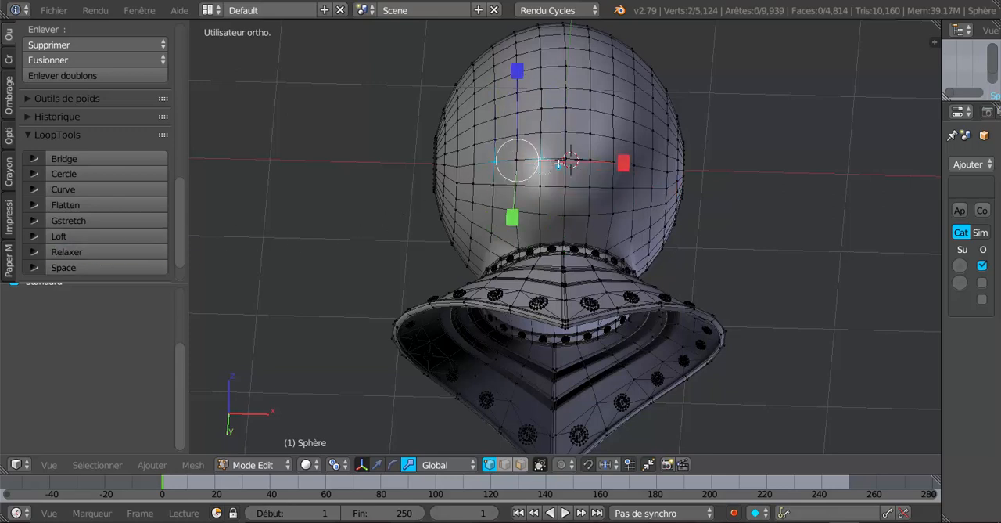
right_click(566, 159, "shift")
right_click(591, 161, "shift")
right_click(613, 162, "shift")
right_click(632, 163, "shift")
right_click(519, 162, "shift")
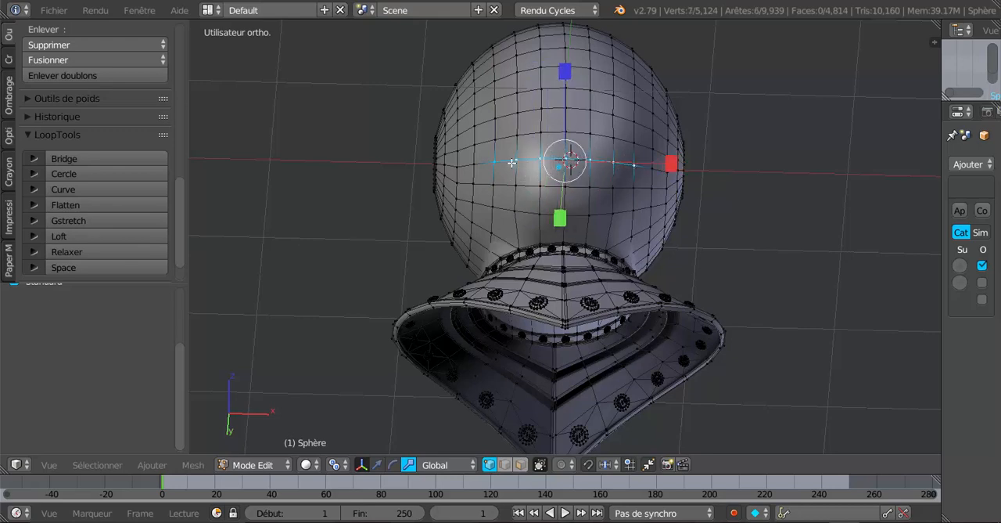
left_click(91, 251)
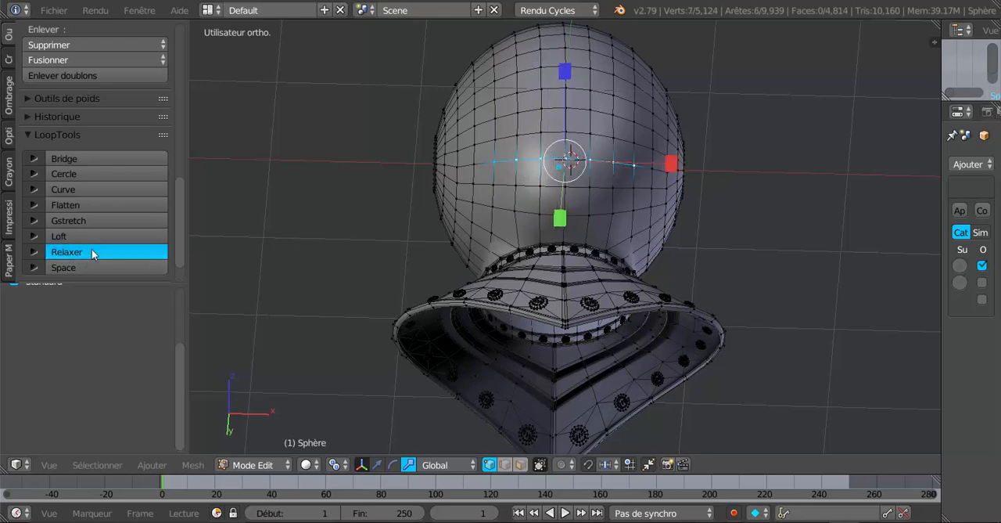
Step: Select the seven middle vertices of the fourth row in this upward series and relax them with LoopTools
right_click(496, 141)
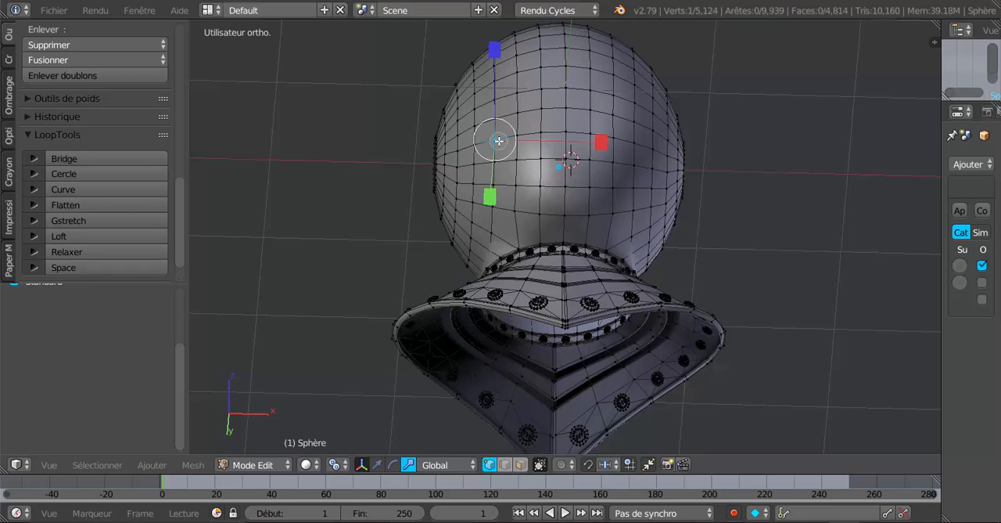
right_click(518, 135, "shift")
right_click(542, 133, "shift")
right_click(566, 133, "shift")
right_click(590, 133, "shift")
right_click(614, 137, "shift")
right_click(635, 141, "shift")
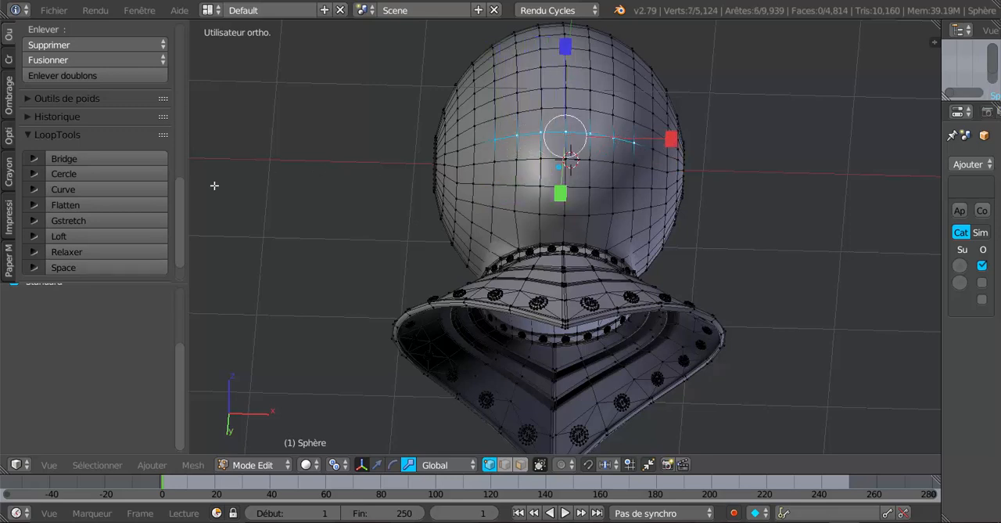
left_click(79, 253)
Step: Relax the seven middle vertices of the fifth front row, directly above the row just relaxed, with LoopTools
right_click(496, 116)
right_click(517, 114, "shift")
right_click(542, 109, "shift")
right_click(566, 108, "shift")
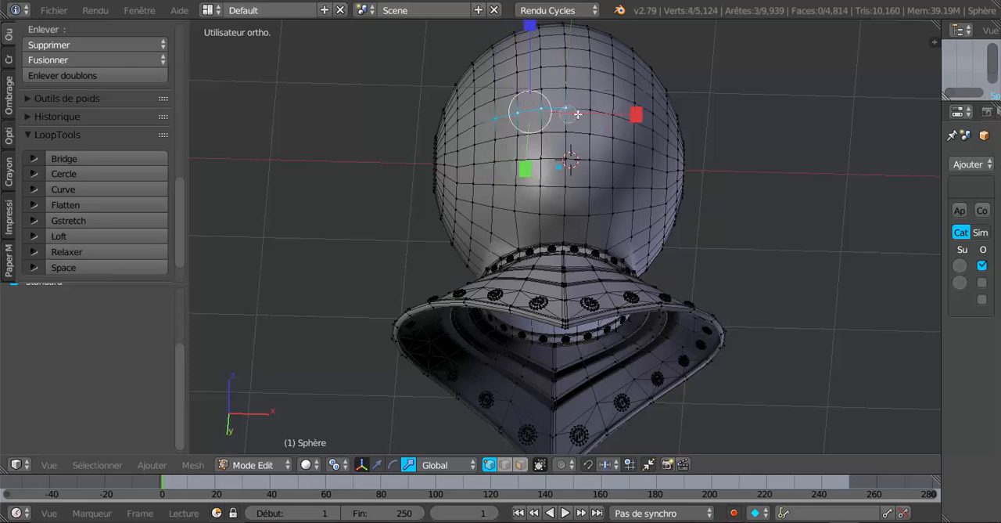
right_click(590, 110, "shift")
right_click(614, 114, "shift")
right_click(633, 121, "shift")
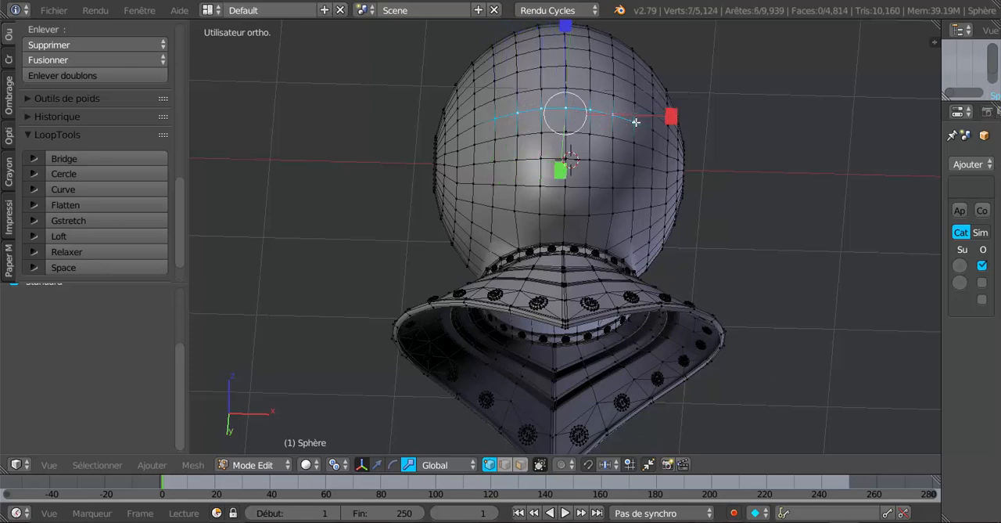
left_click(94, 249)
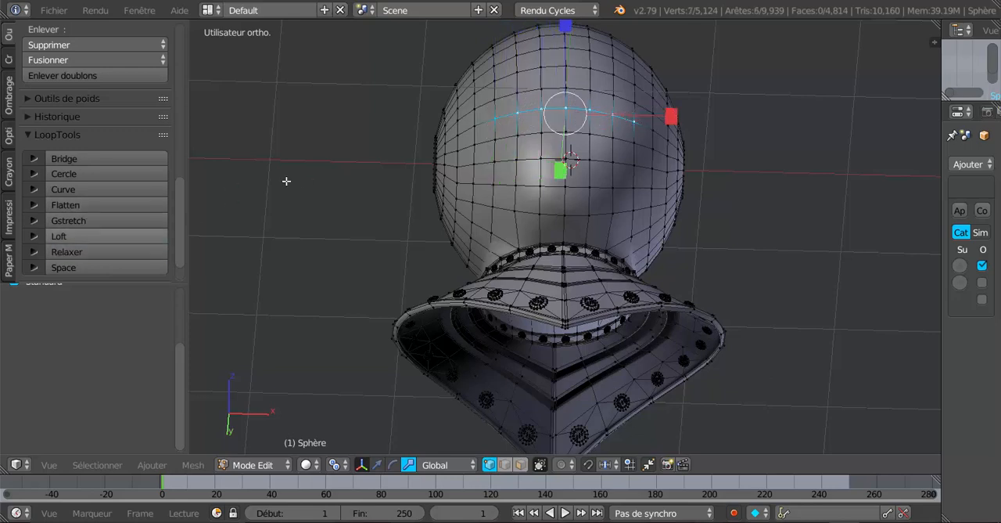
Step: Select the seven middle vertices of the sixth front row going up the helmet and relax them with LoopTools
right_click(493, 101)
right_click(520, 94, "shift")
right_click(543, 90, "shift")
right_click(566, 87, "shift")
right_click(590, 90, "shift")
right_click(614, 95, "shift")
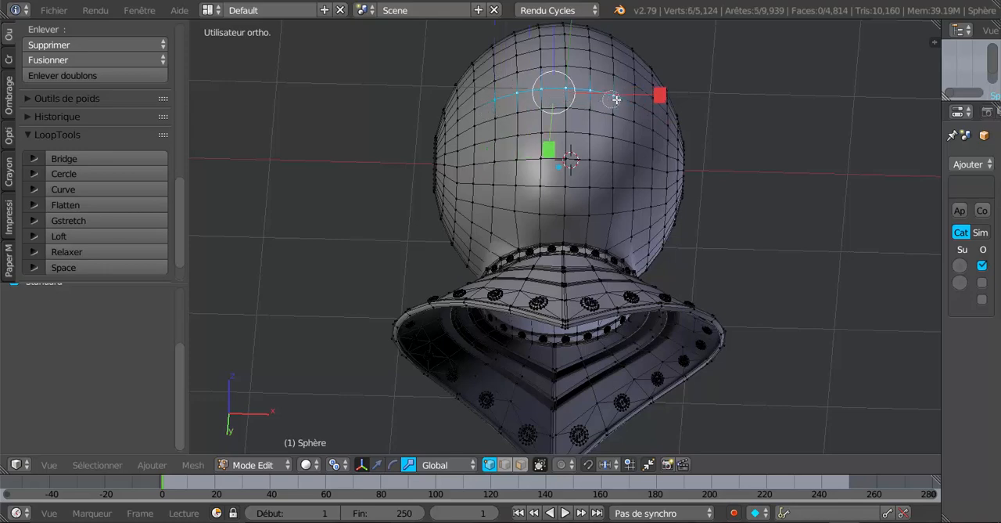
right_click(630, 102, "shift")
left_click(93, 249)
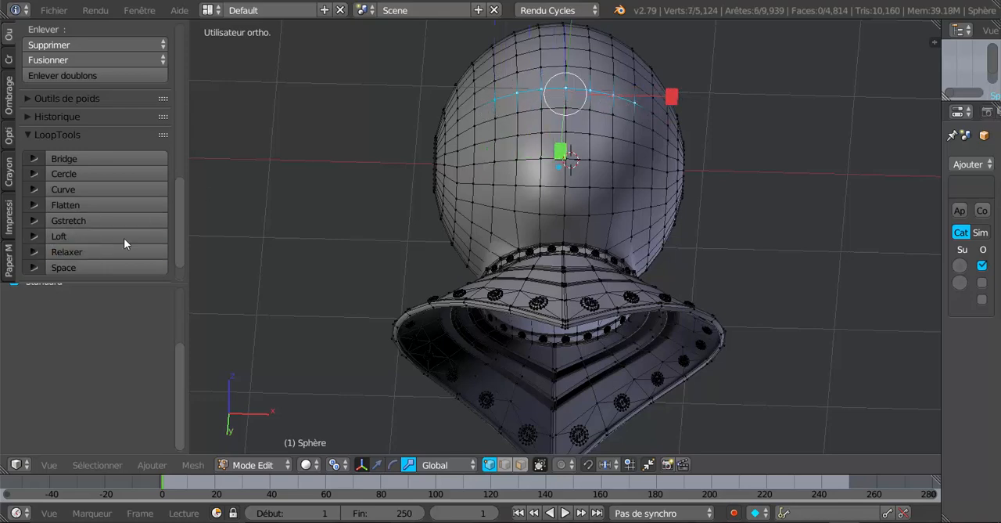
Step: Review the helmet from the right side, select the entire helmet and collar mesh, and rotate it by about -10.7 degrees
scroll(359, 187, "down", 3)
middle_click_drag(357, 185, 299, 263)
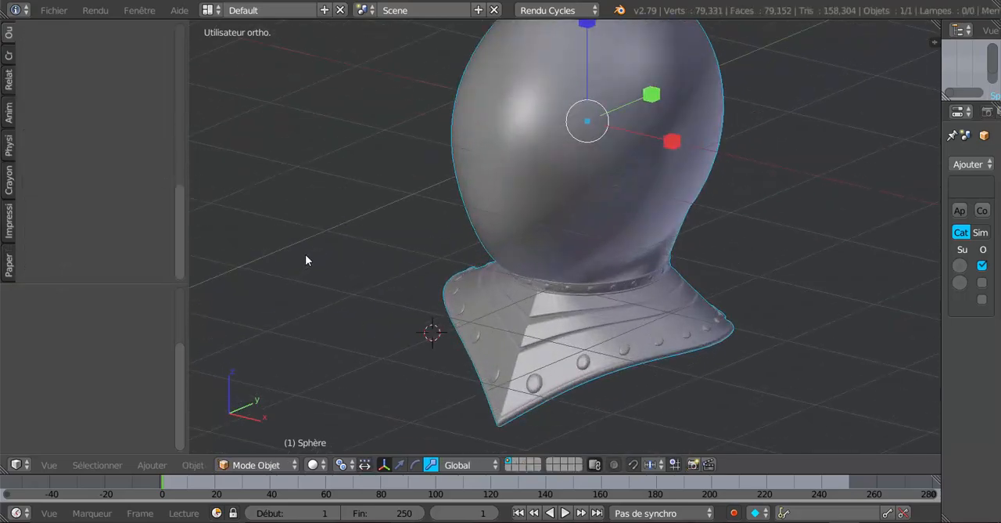
middle_click_drag(305, 254, 235, 240)
key("KP_3")
key("Tab")
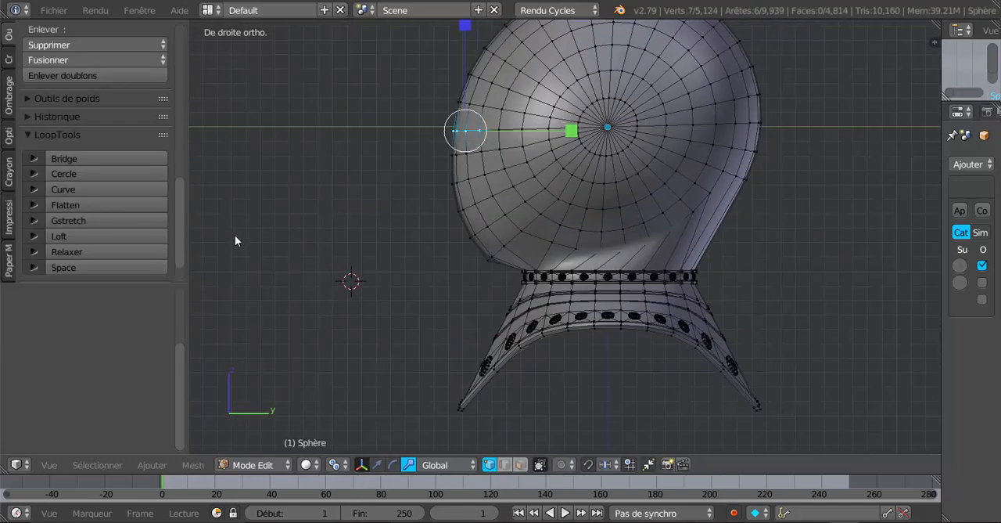
scroll(676, 379, "down", 1)
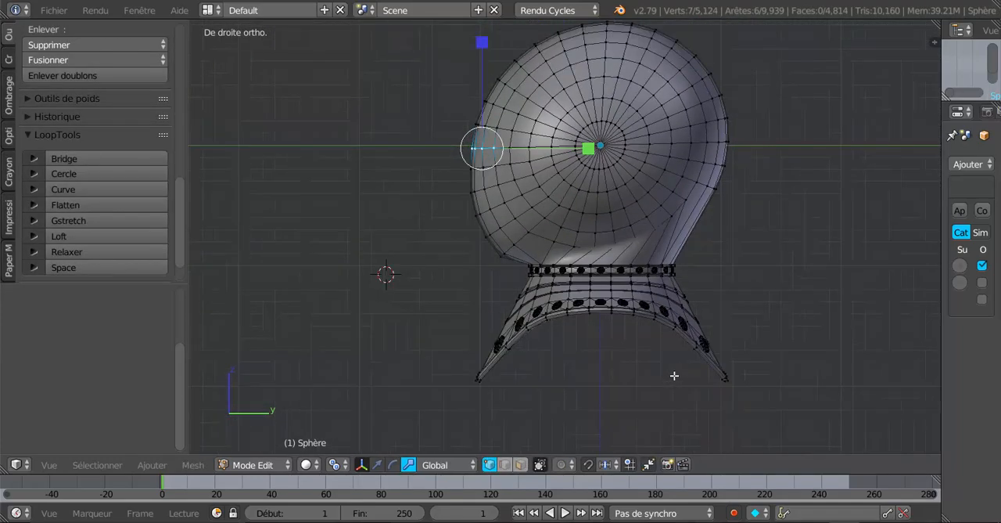
middle_click_drag(674, 375, 630, 396, "shift")
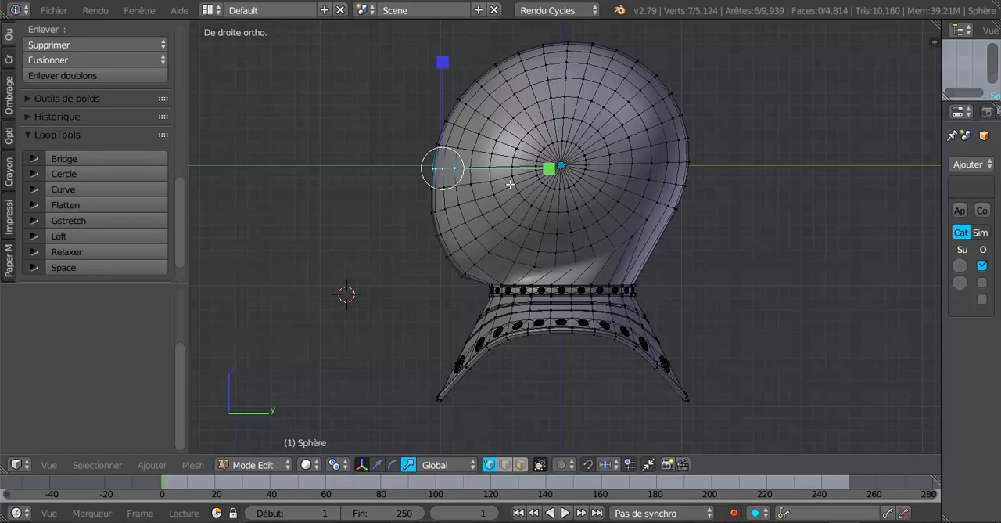
key("a")
key("a")
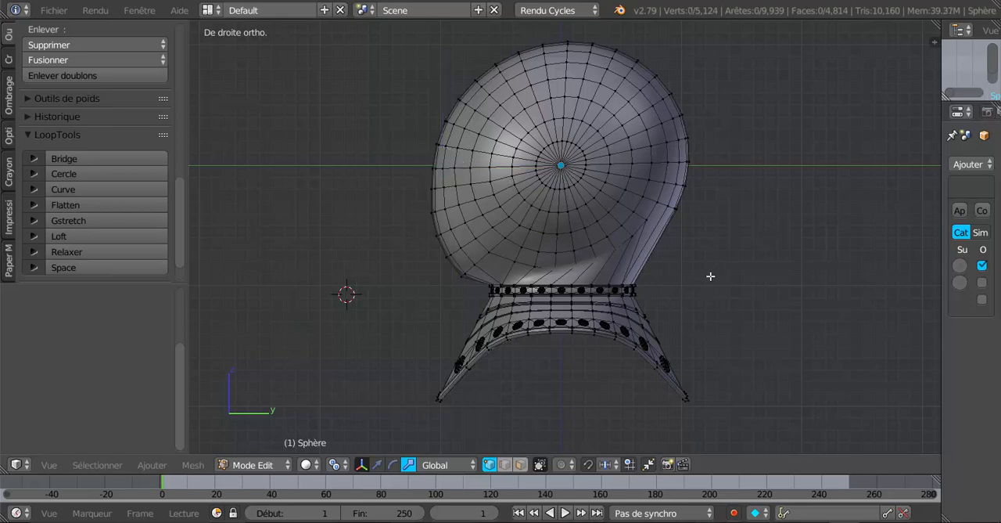
key("r")
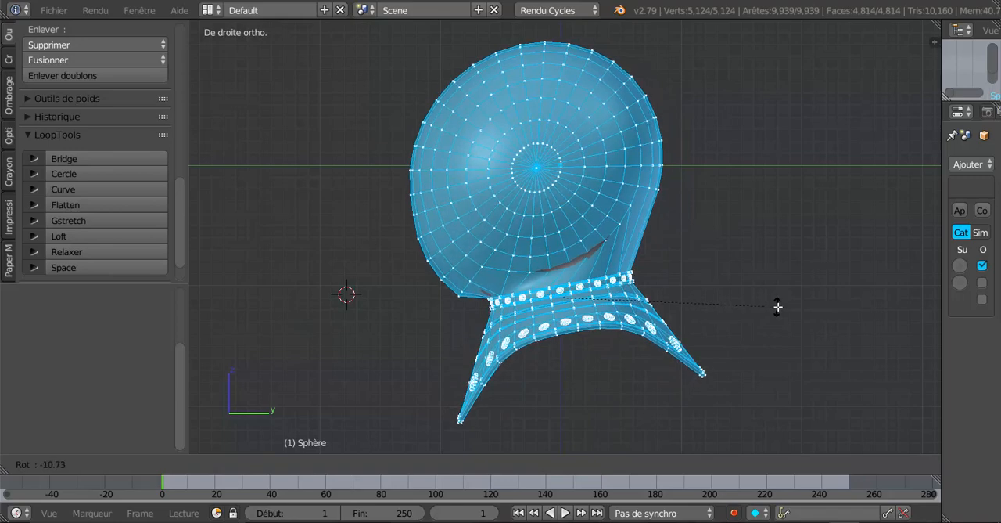
left_click(778, 306)
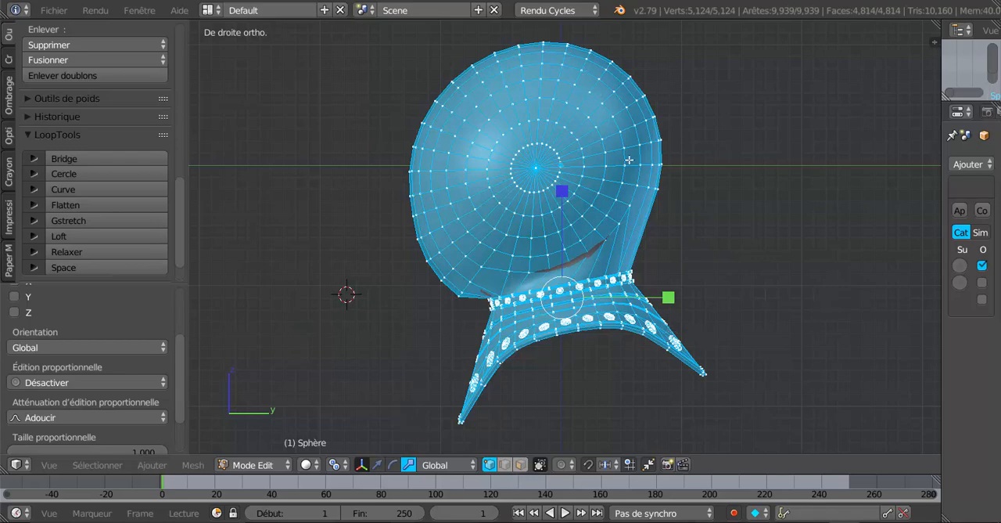
key("a")
key("a")
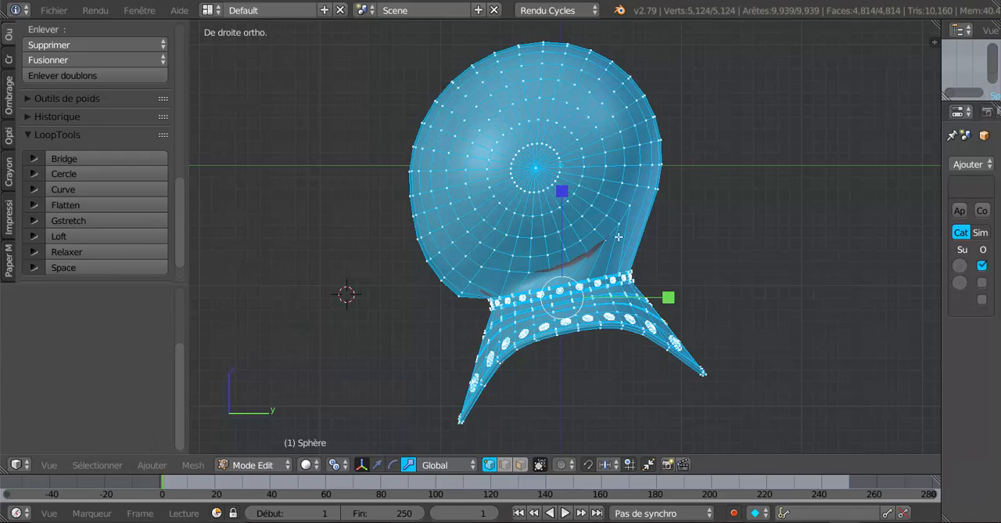
key("z")
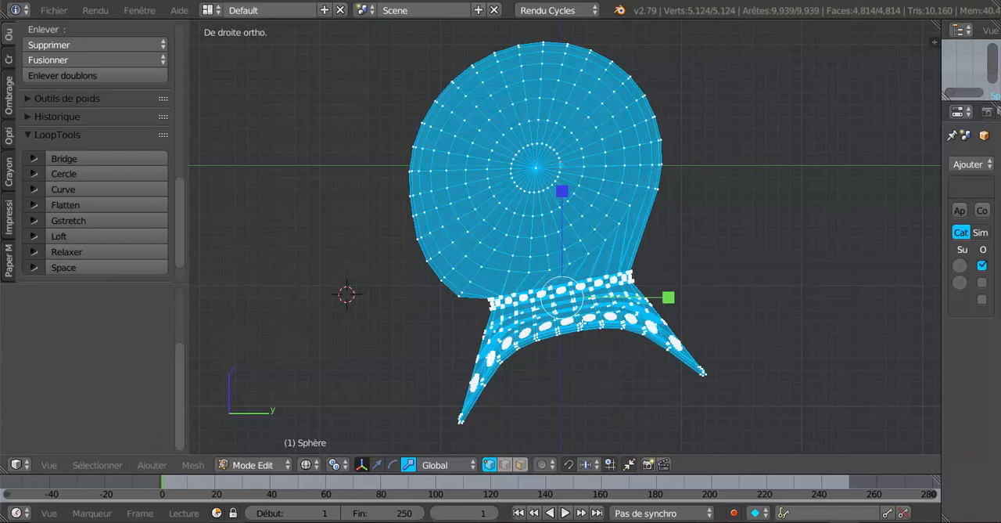
key("Tab")
key("Tab")
key("z")
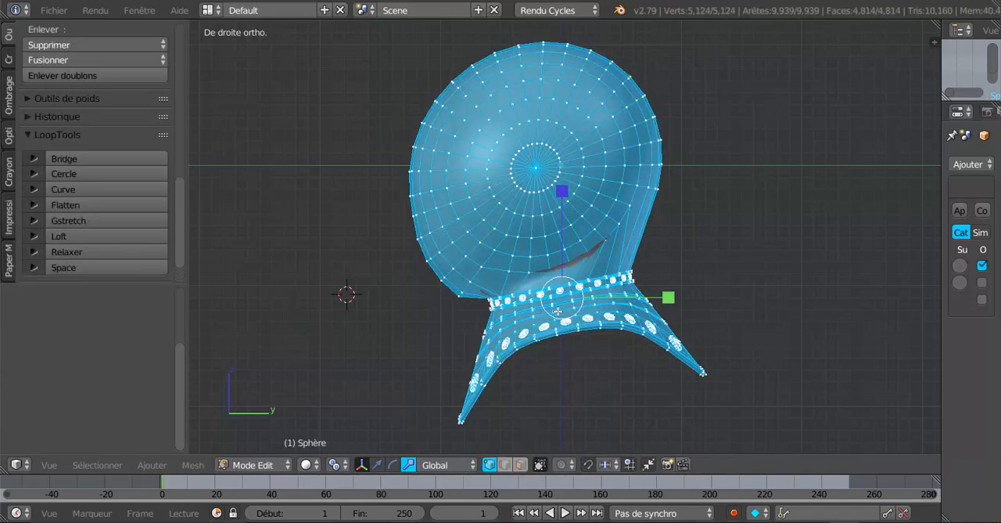
Step: Deselect the helmet and, in wireframe side view, select only the collar with its rivets and neck band
key("a")
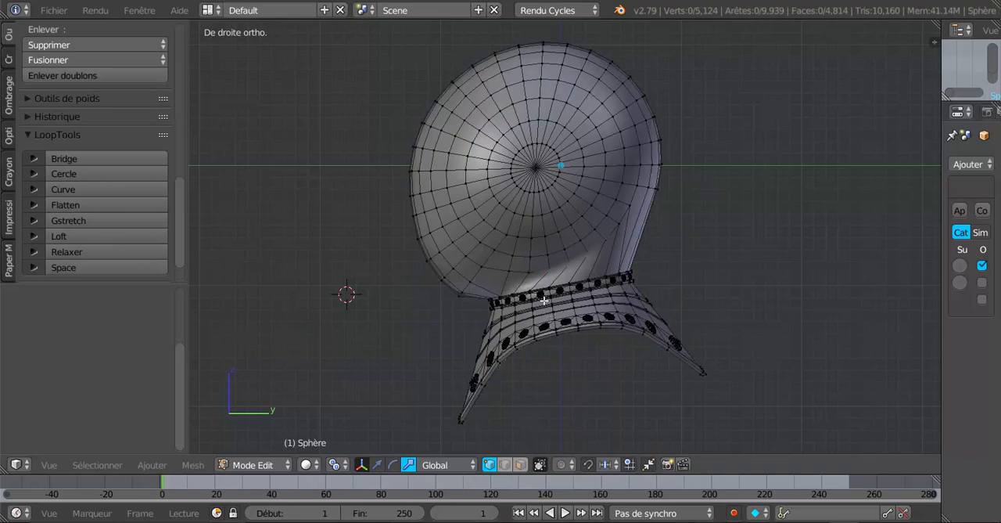
key("z")
key("c")
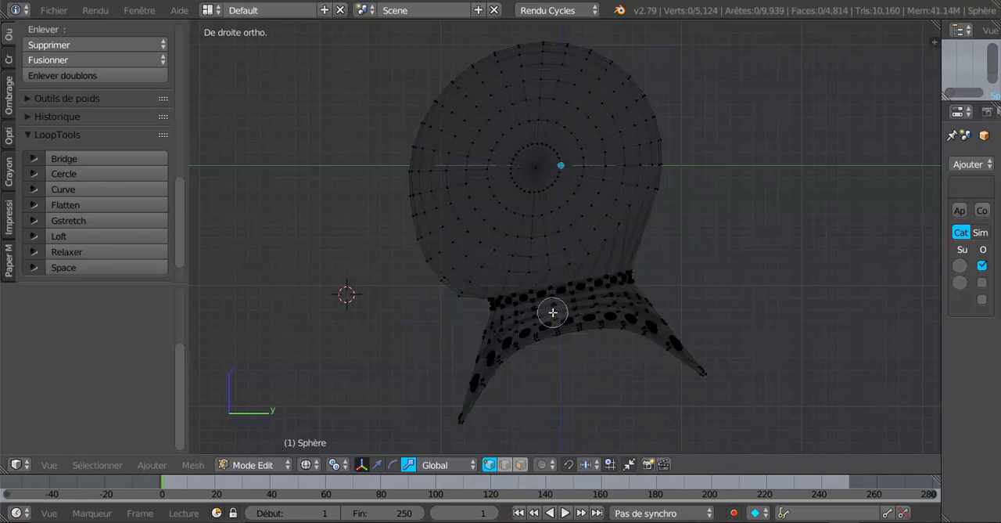
right_click(589, 423)
scroll(557, 390, "down", 1)
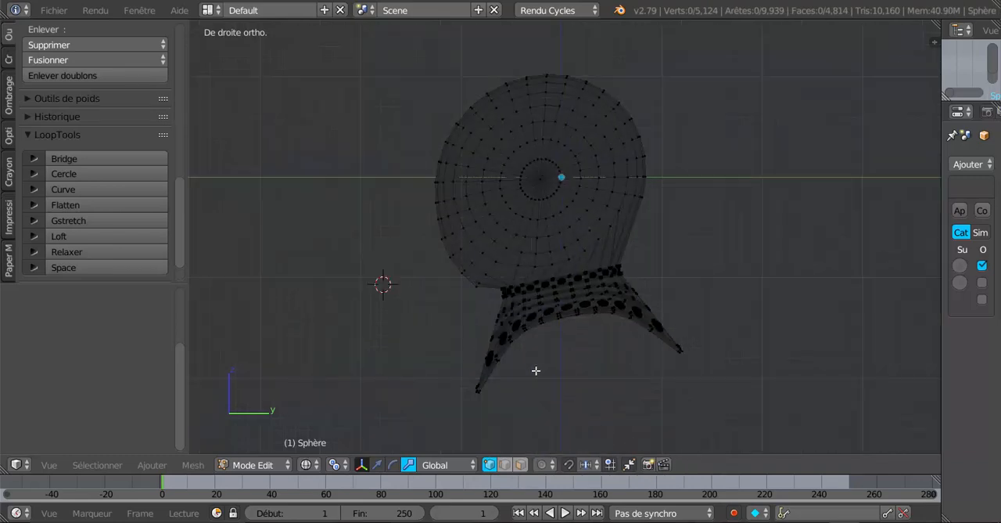
key("c")
mouse_move(524, 296)
left_mouse_down()
mouse_move(615, 273)
mouse_move(657, 335)
mouse_move(583, 311)
mouse_move(520, 333)
mouse_move(497, 366)
mouse_move(501, 331)
mouse_move(490, 402)
mouse_move(485, 346)
left_mouse_up()
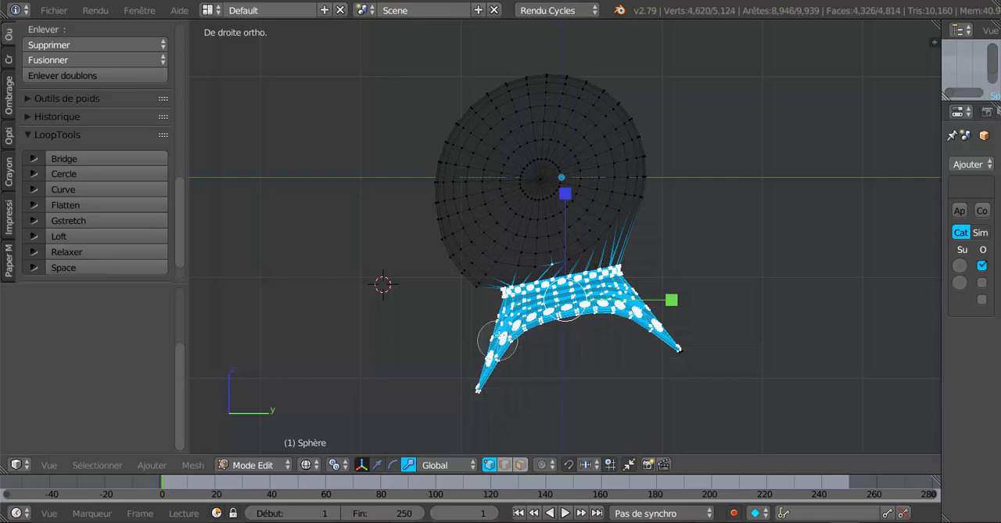
right_click(554, 245)
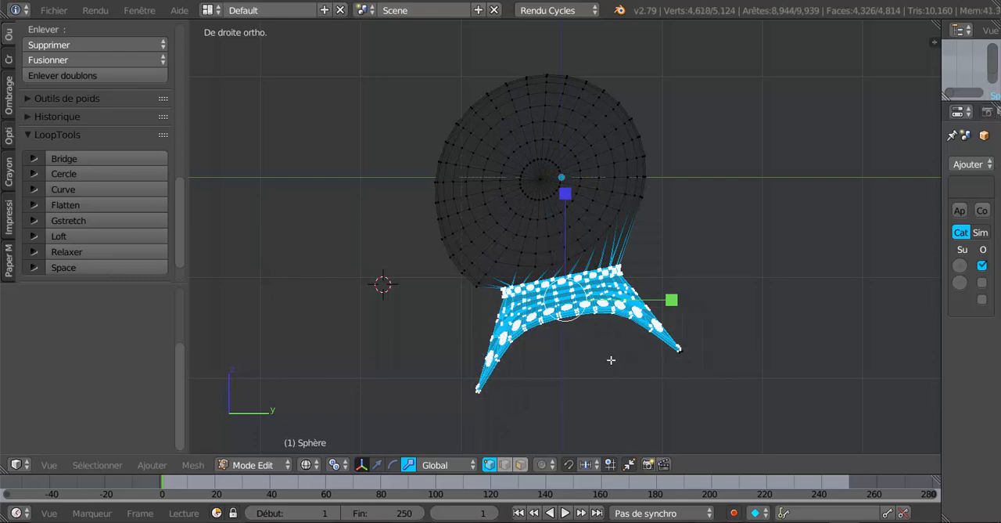
Step: Try shifting the selected collar down along Z and slightly along positive Y, and undo both moves
left_click(378, 465)
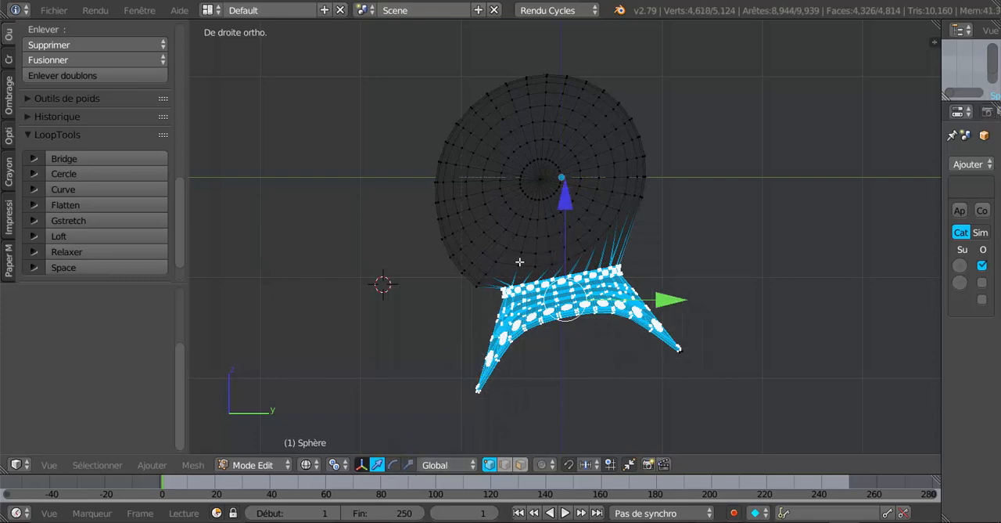
left_click_drag(565, 205, 572, 216)
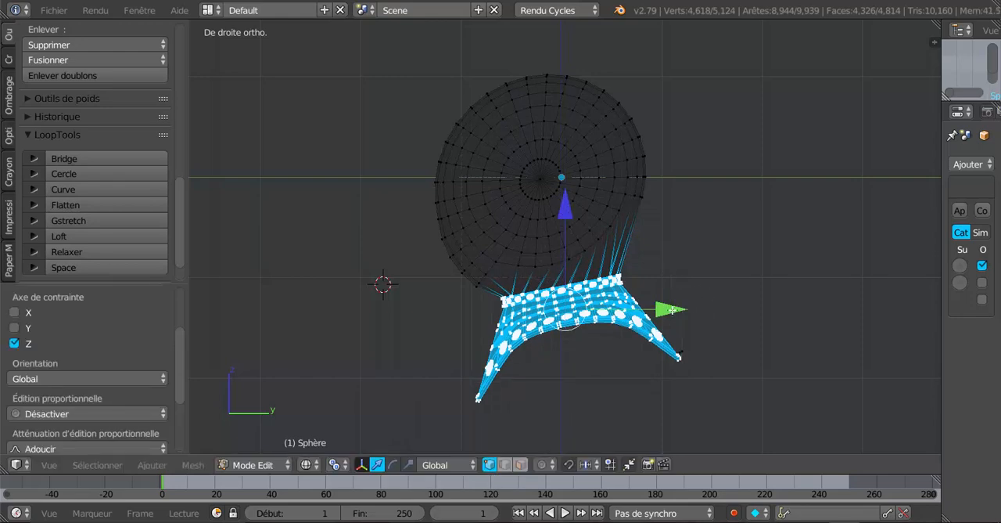
left_click_drag(672, 309, 676, 309)
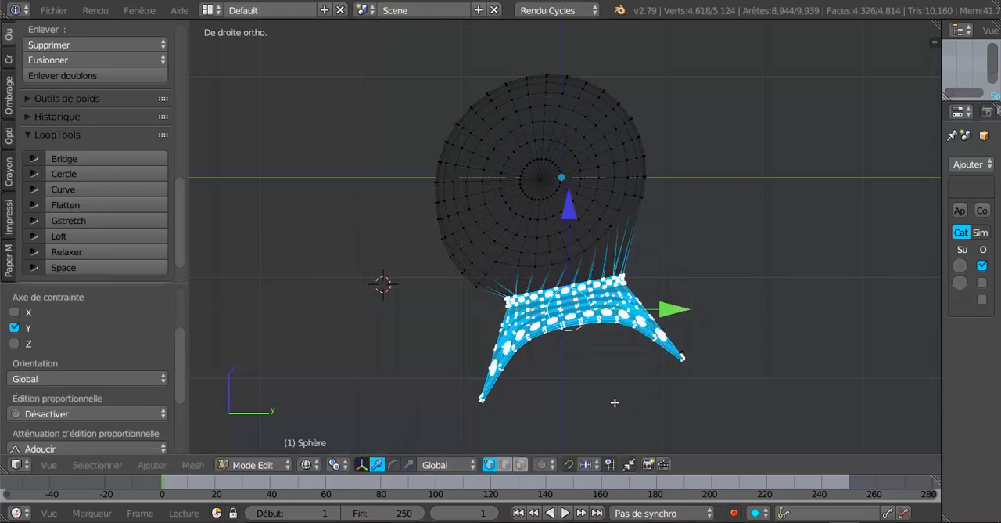
key("ctrl+z")
key("ctrl+z")
Step: Add the missed vertices at the collar's rear tip to the selection and lower the whole collar slightly along Z
key("c")
mouse_move(662, 384)
left_mouse_down()
mouse_move(681, 353)
mouse_move(649, 329)
left_mouse_up()
key("Escape")
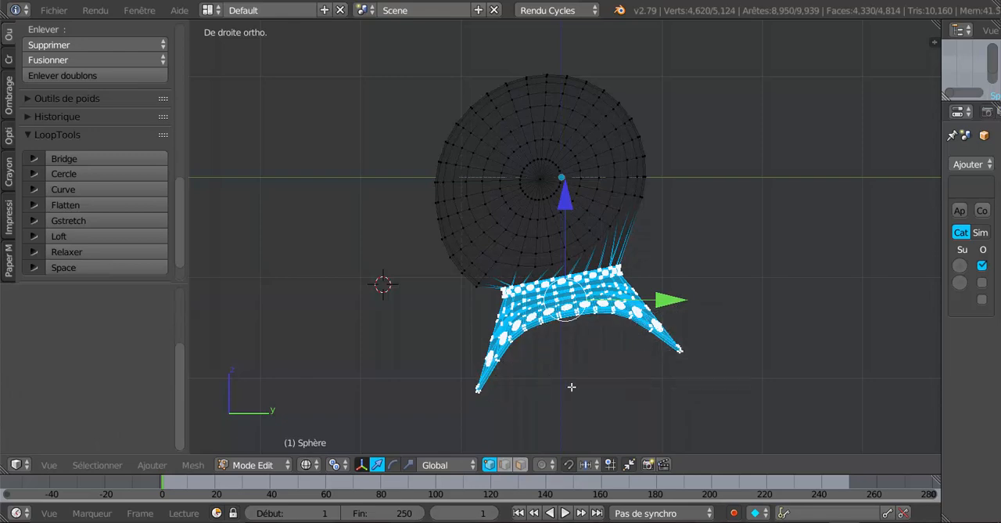
key("g")
key("z")
left_click(566, 212)
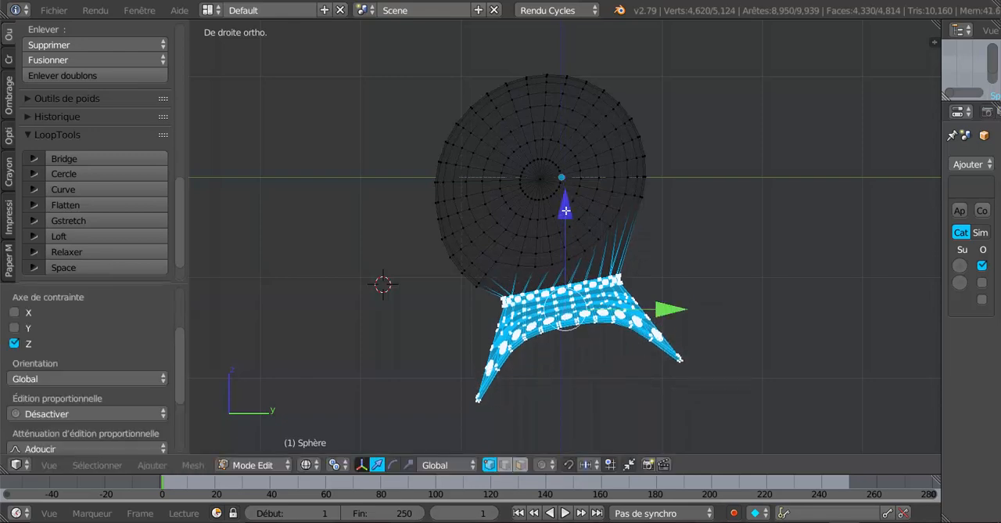
key("z")
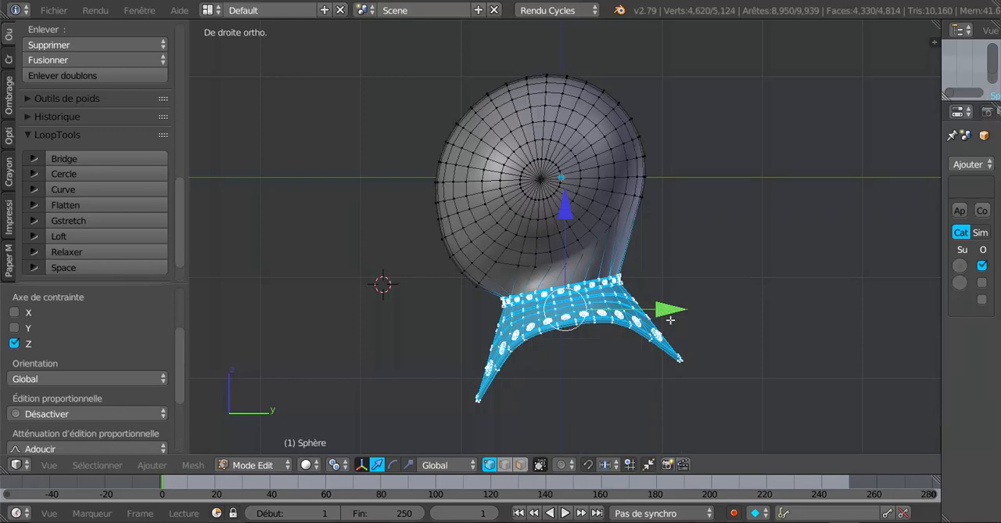
Step: Rotate the selected collar slightly clockwise in side view and raise it a little towards the helmet
key("r")
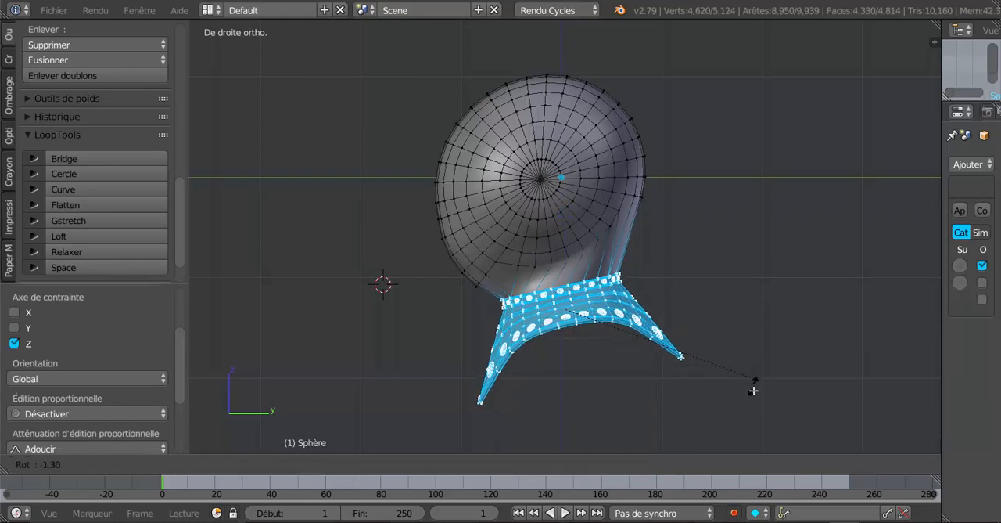
left_click(751, 387)
left_click_drag(570, 212, 566, 205)
Step: Examine the helmet's shape and its transition to the collar from the side and front, both smoothed and as an editable mesh
key("Tab")
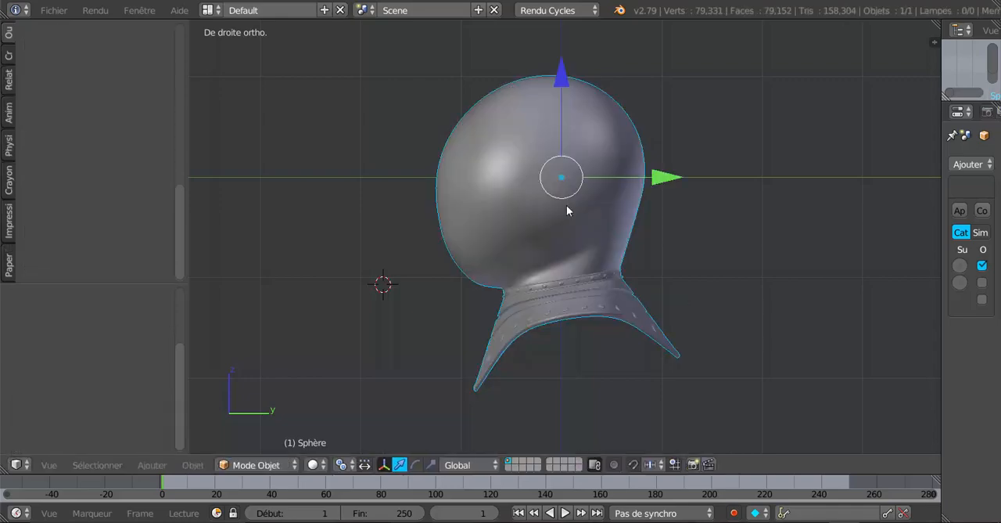
middle_click_drag(608, 228, 555, 208)
scroll(656, 258, "up", 3)
key("Tab")
middle_click_drag(493, 268, 436, 270)
scroll(470, 228, "up", 1)
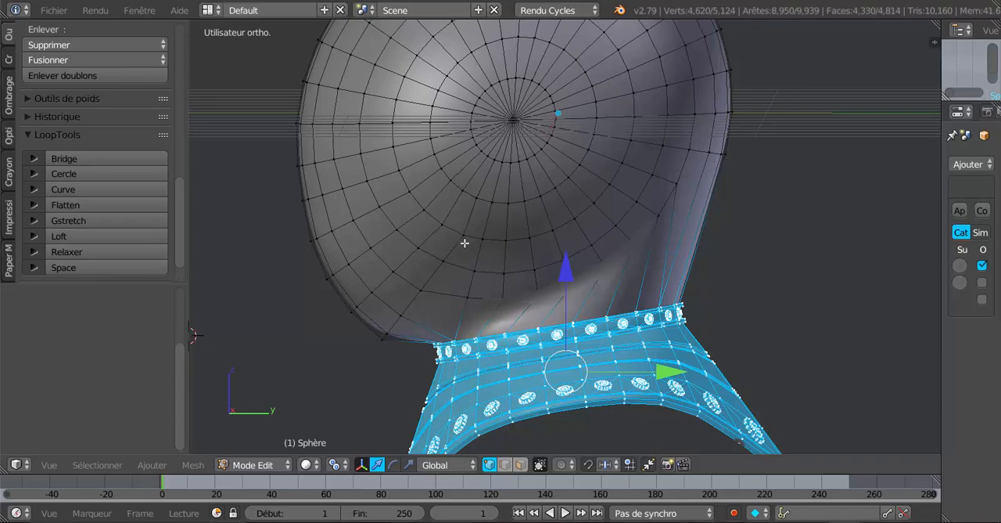
middle_click_drag(464, 243, 457, 247)
key("KP_1")
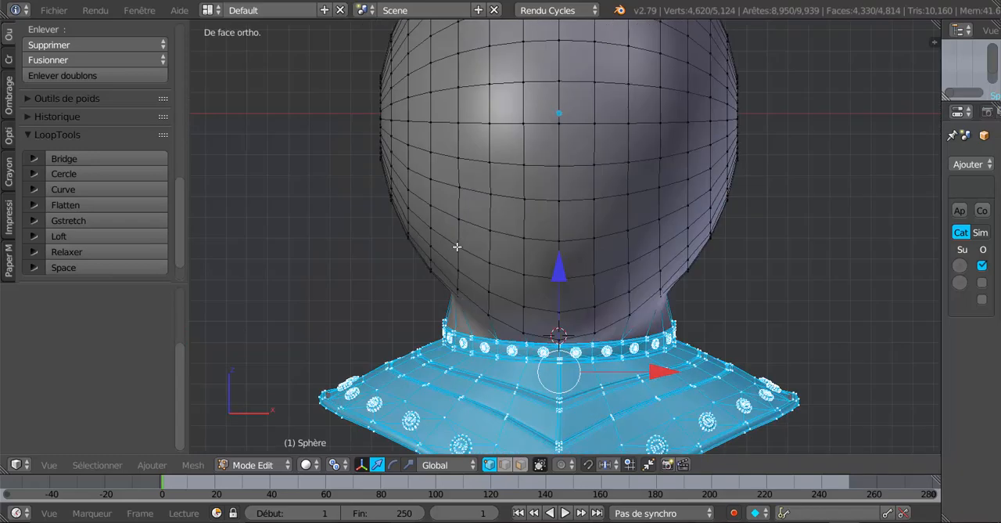
key("KP_3")
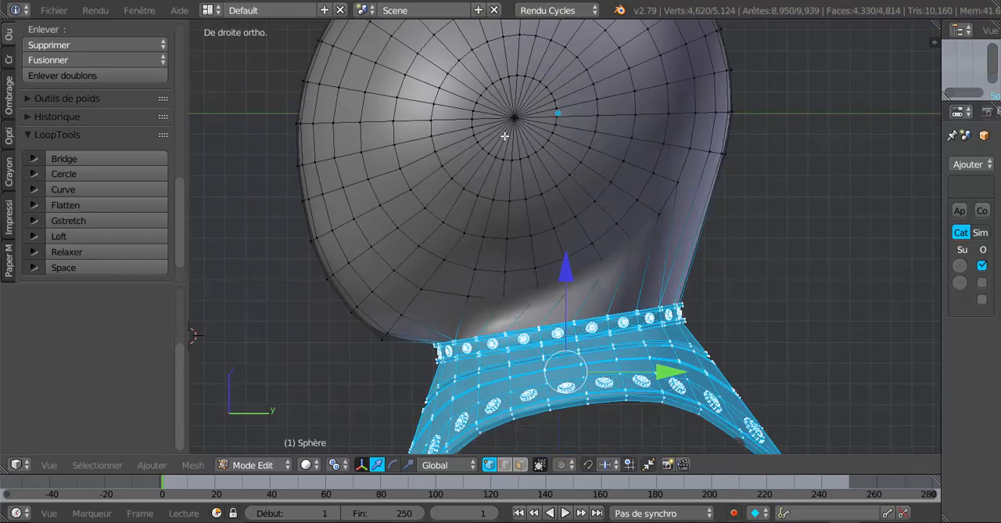
scroll(537, 114, "up", 3)
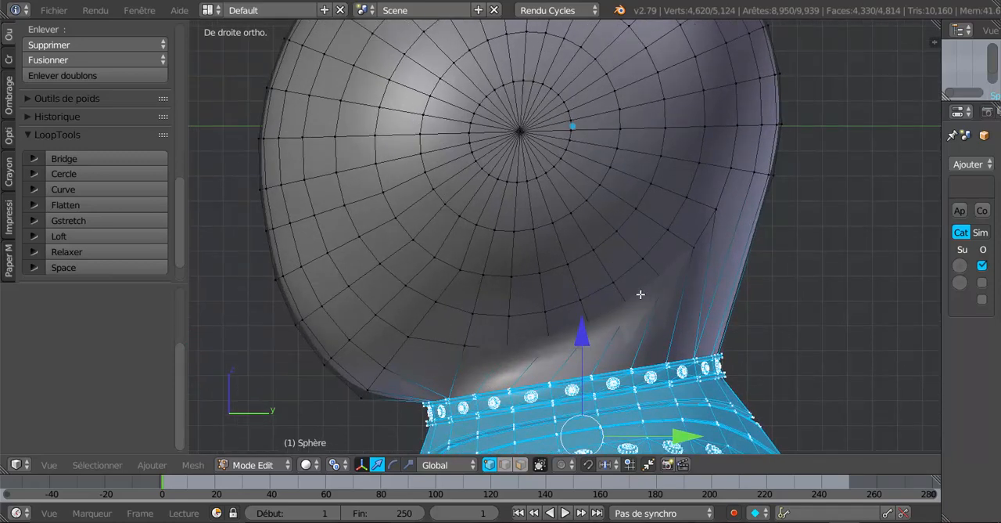
key("Tab")
key("Tab")
Step: Select only the radial edge loop running from the side pole to the lower front chin and flatten it with LoopTools
key("a")
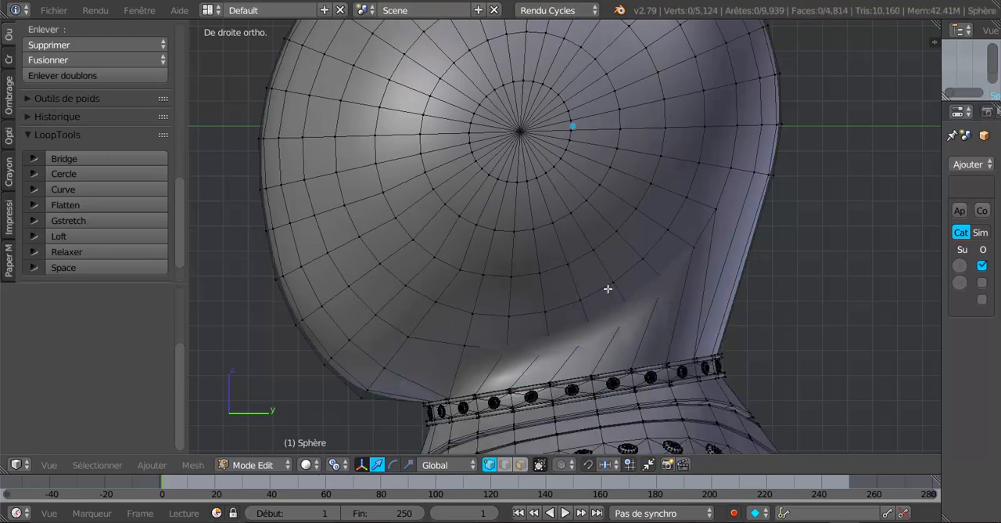
right_click(442, 292)
right_click(448, 282, "alt")
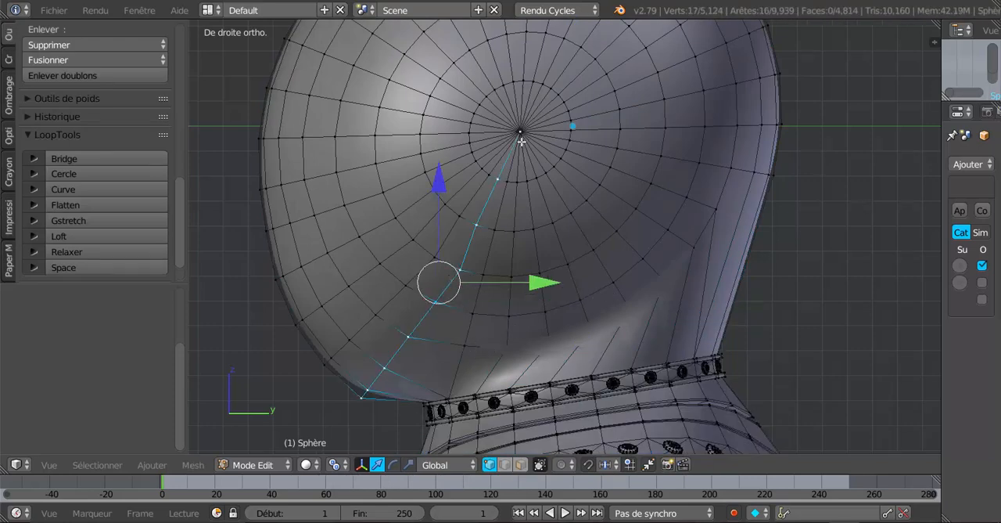
scroll(178, 223, "down", 2)
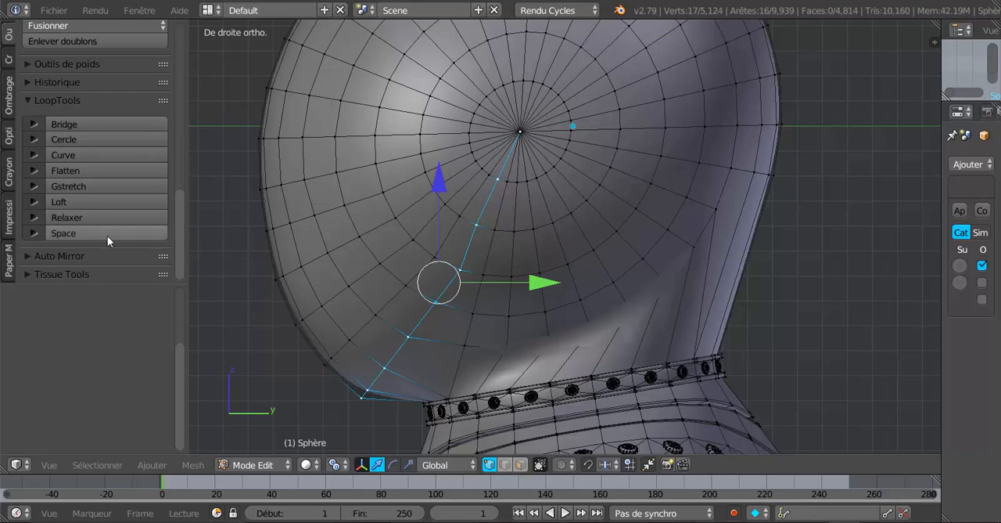
left_click(85, 171)
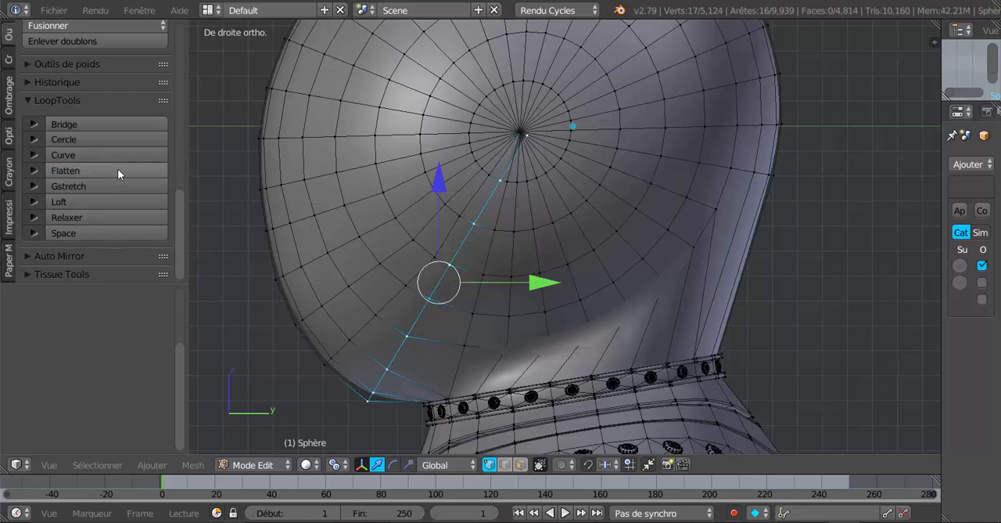
scroll(543, 131, "up", 3)
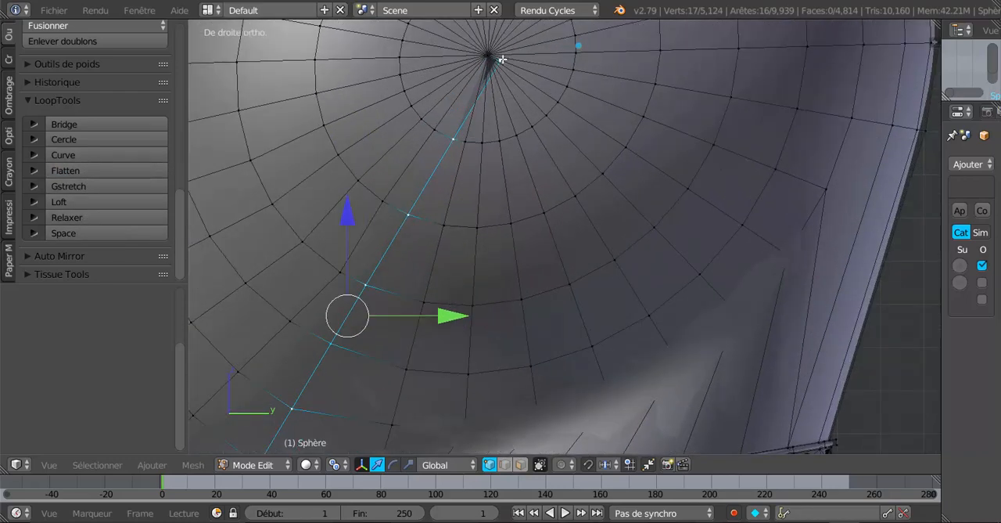
scroll(513, 76, "down", 3)
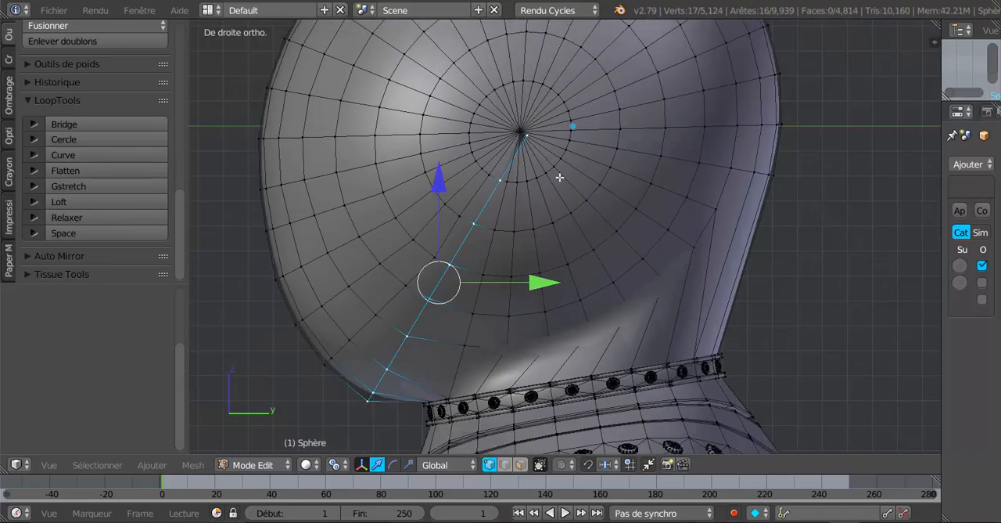
Step: Flatten the next five radial edge loops up the helmet's front one by one with LoopTools
right_click(445, 241, "alt")
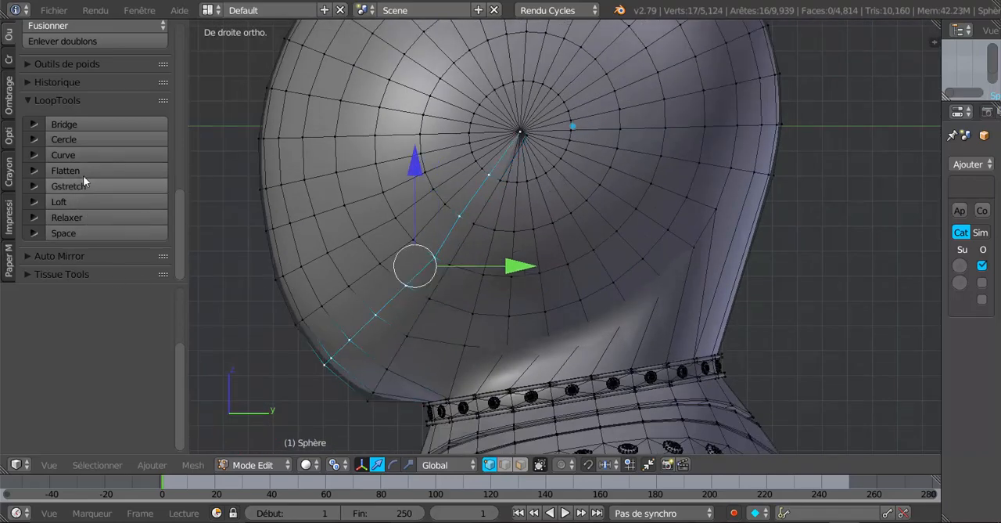
left_click(130, 172)
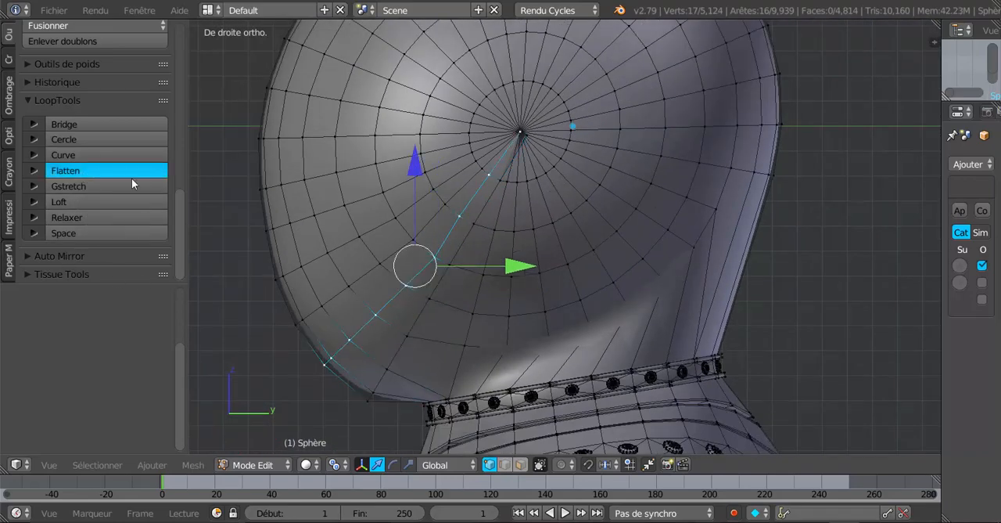
left_click(68, 174)
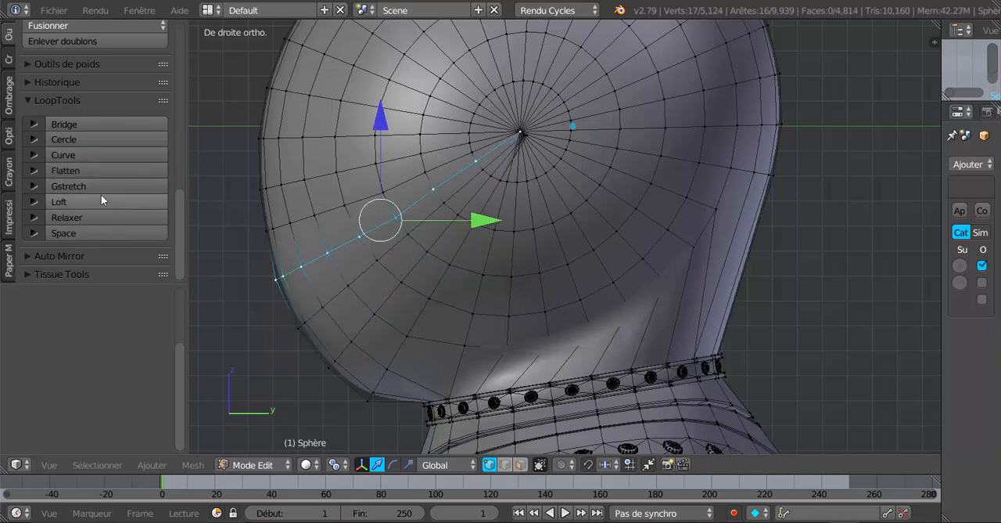
left_click(92, 170)
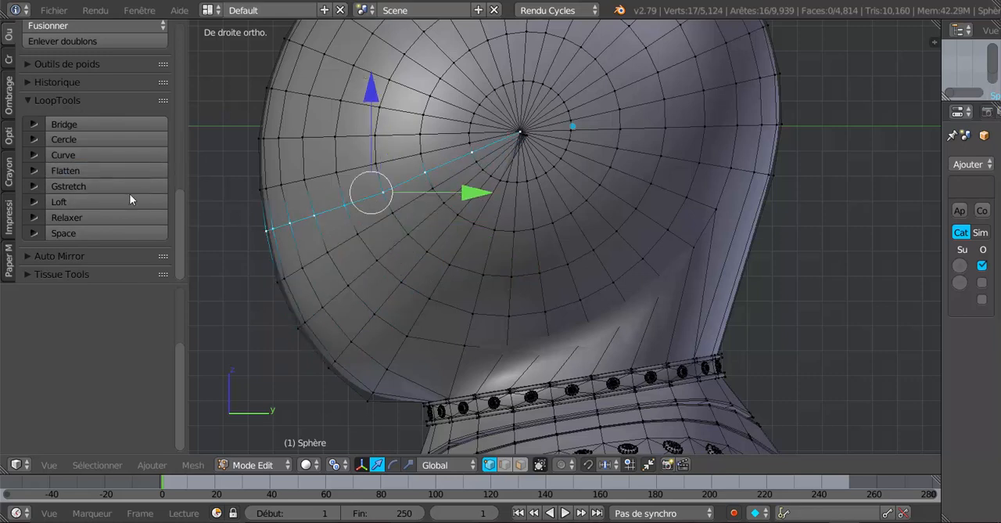
left_click(107, 171)
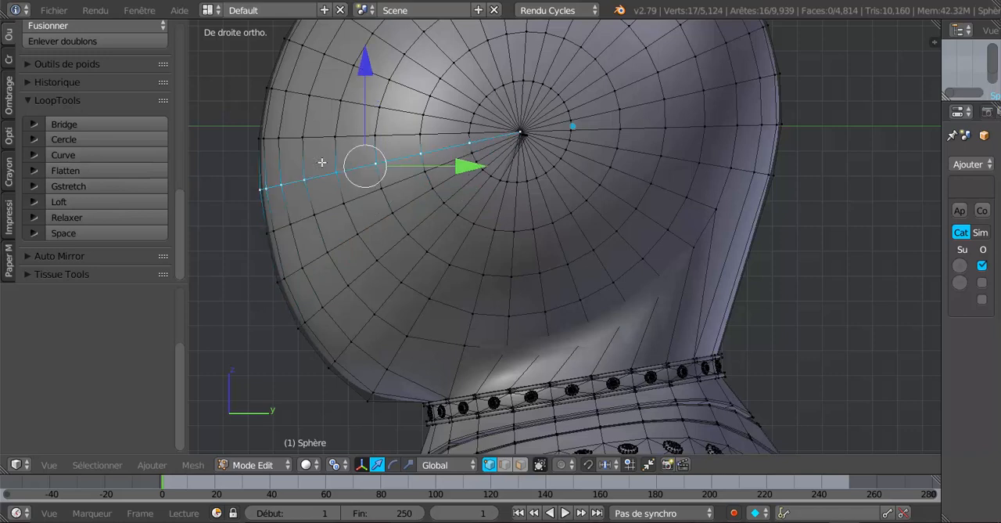
left_click(85, 169)
Step: Select the clustered pole vertices at the centre of the helmet's sides through the mesh and delete them
key("z")
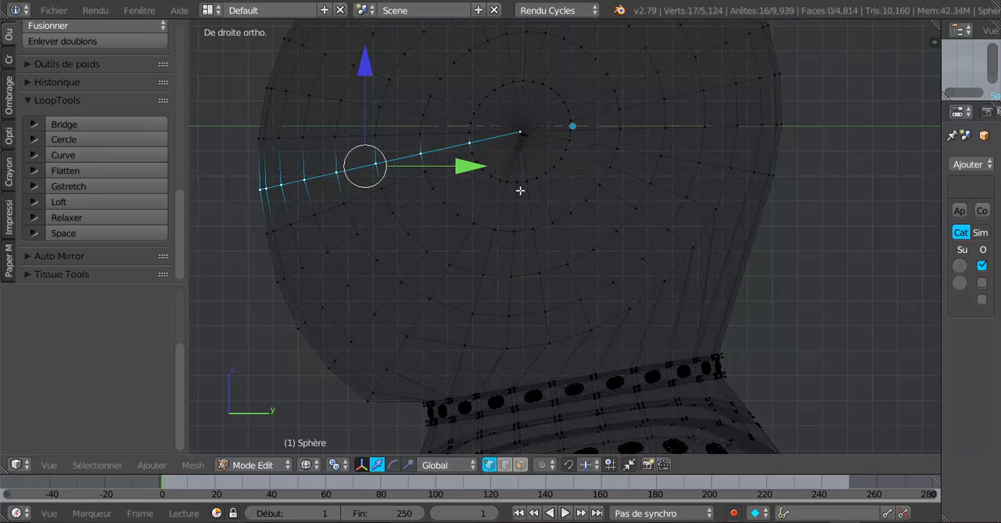
key("c")
right_click(520, 133)
key("a")
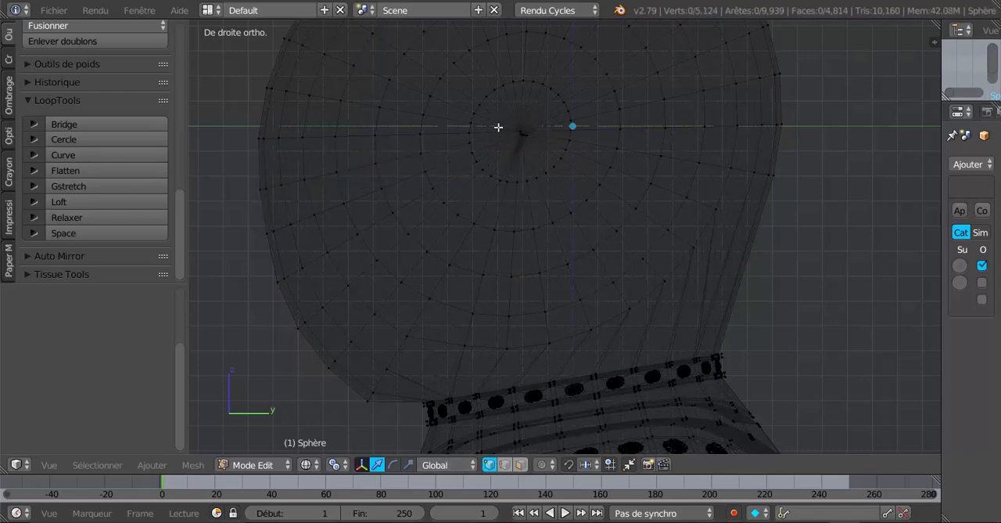
key("c")
left_click(518, 133)
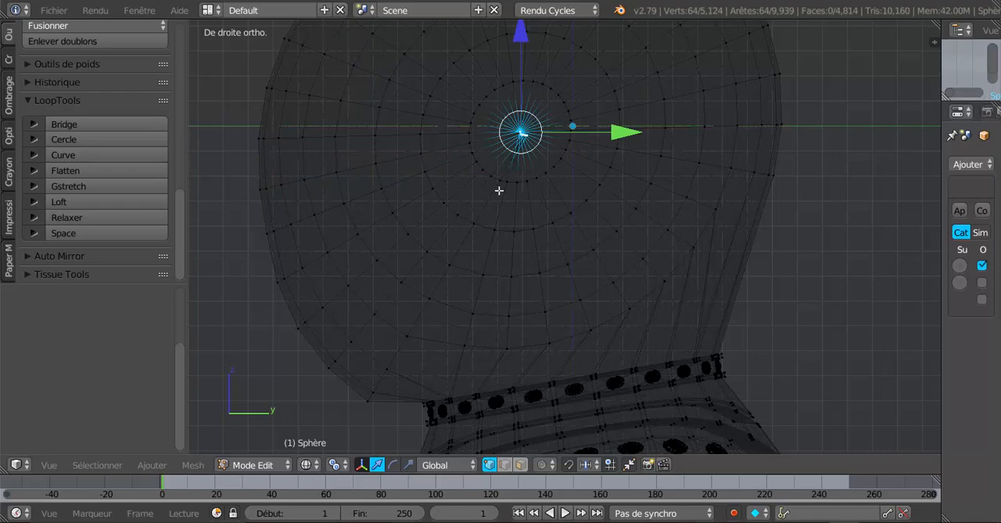
key("x")
left_click(474, 192)
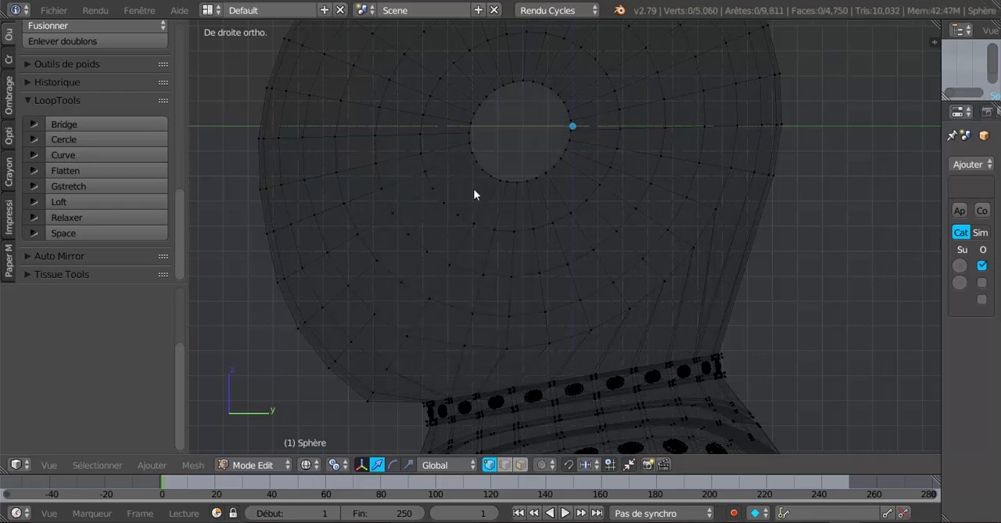
Step: Close the circular hole on one side of the helmet by extruding its rim loop and scaling it to 0
key("a")
key("a")
key("z")
scroll(568, 135, "up", 1)
left_click(569, 134)
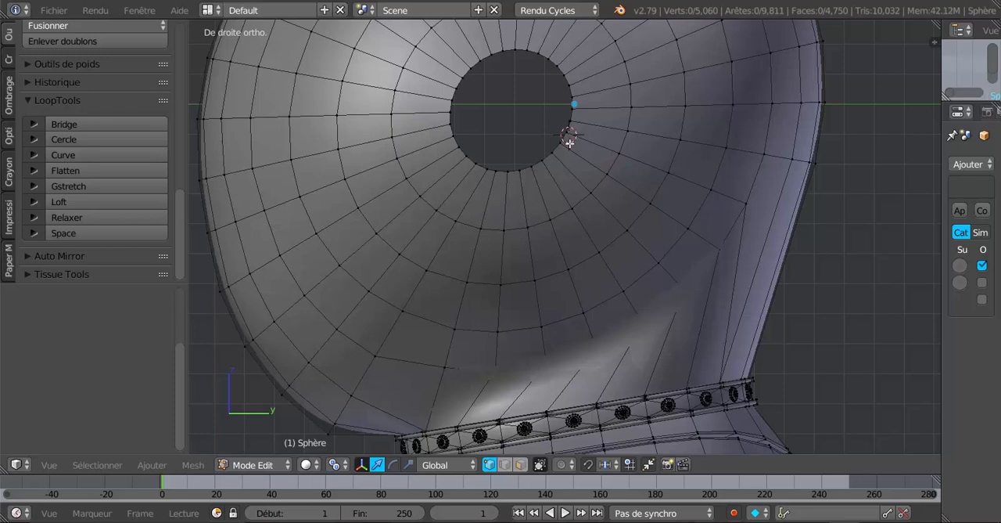
left_click(569, 135, "alt")
middle_click_drag(583, 173, 592, 195)
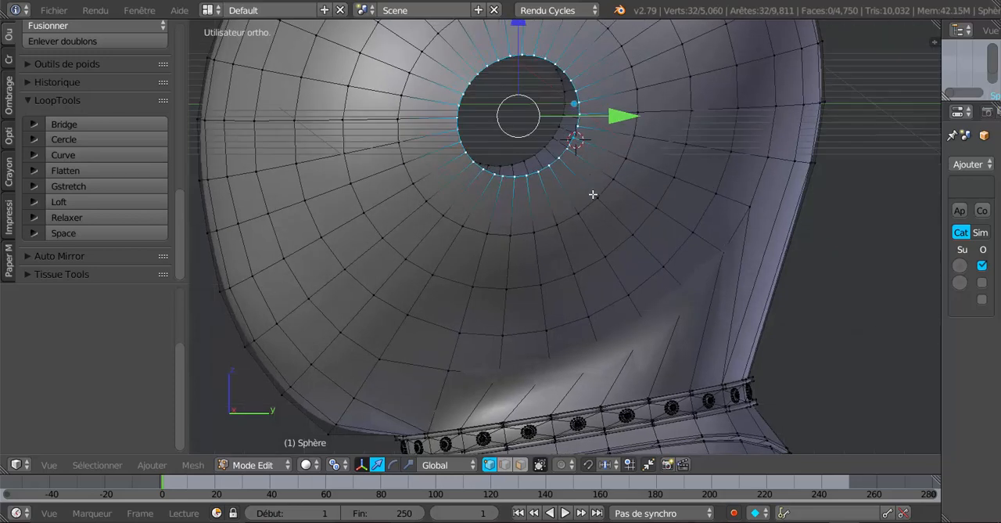
key("e")
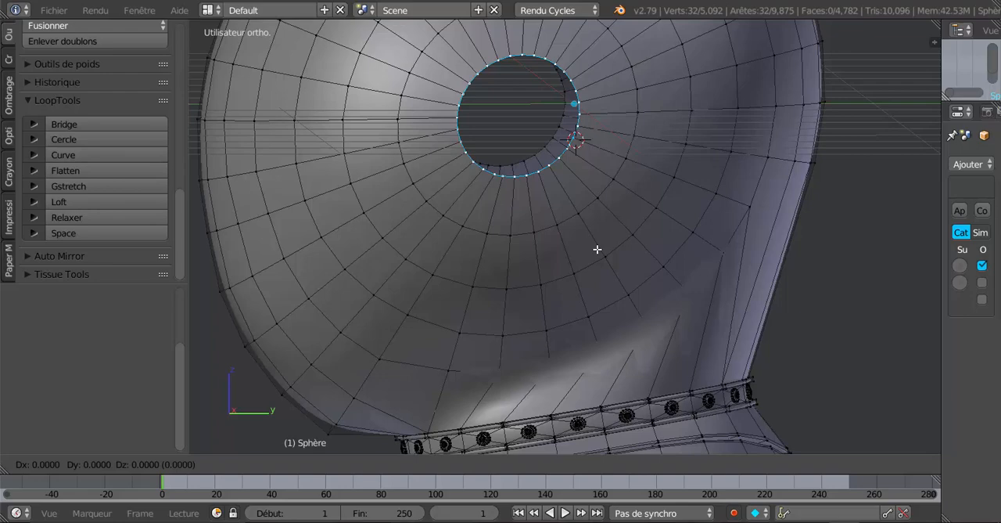
key("s")
key("0")
key("Return")
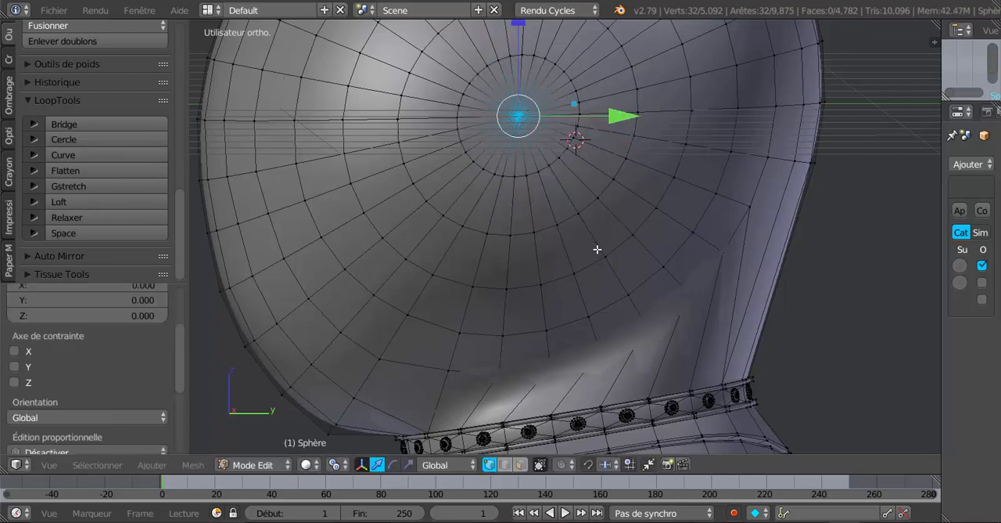
Step: Fill the matching hole on the helmet's opposite side by extruding its rim and scaling the extrusion to 0
middle_click_drag(320, 266, 601, 262)
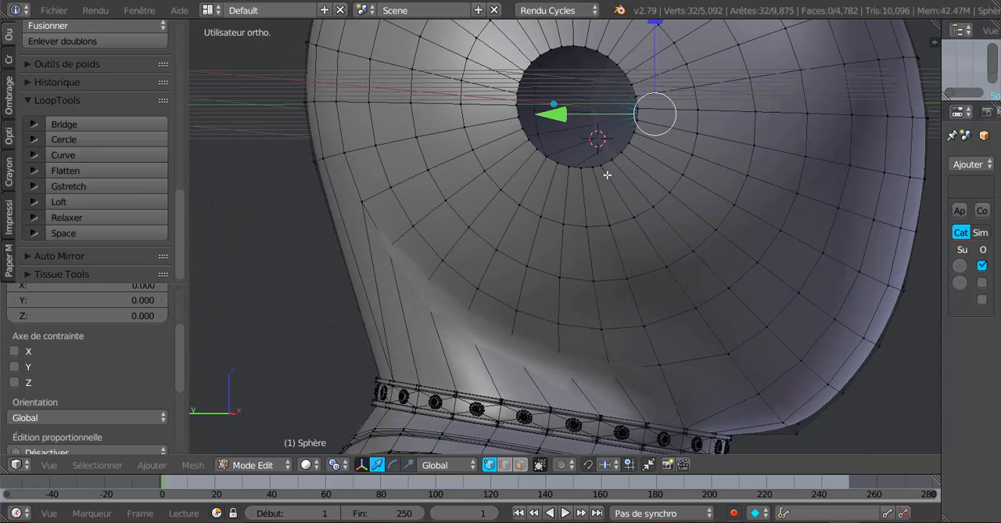
left_click(607, 166, "alt")
left_click(611, 166, "alt")
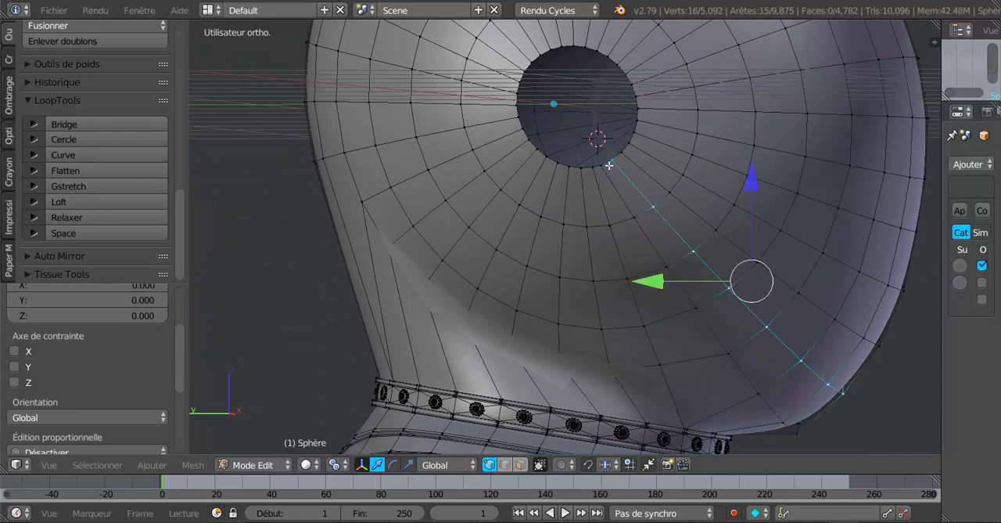
left_click(607, 167, "alt")
key("e")
key("s")
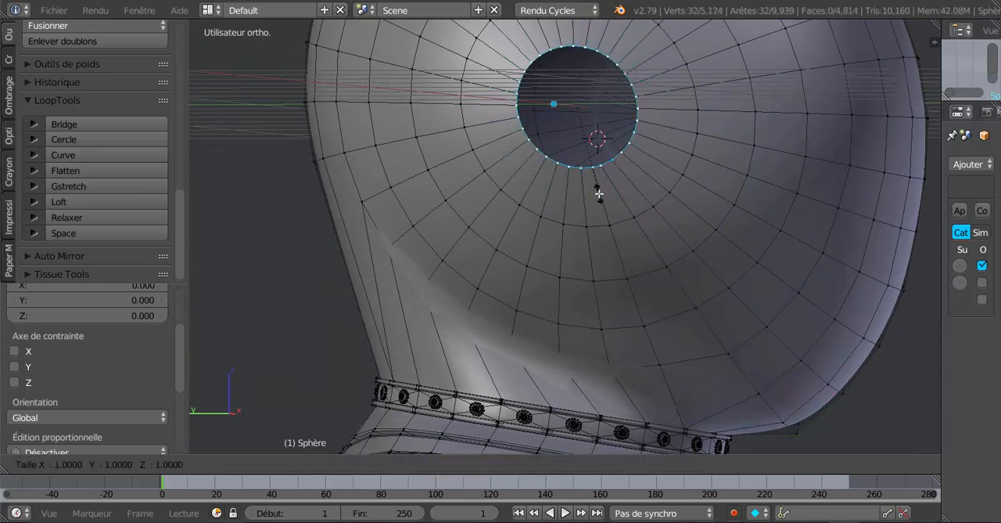
key("0")
key("Return")
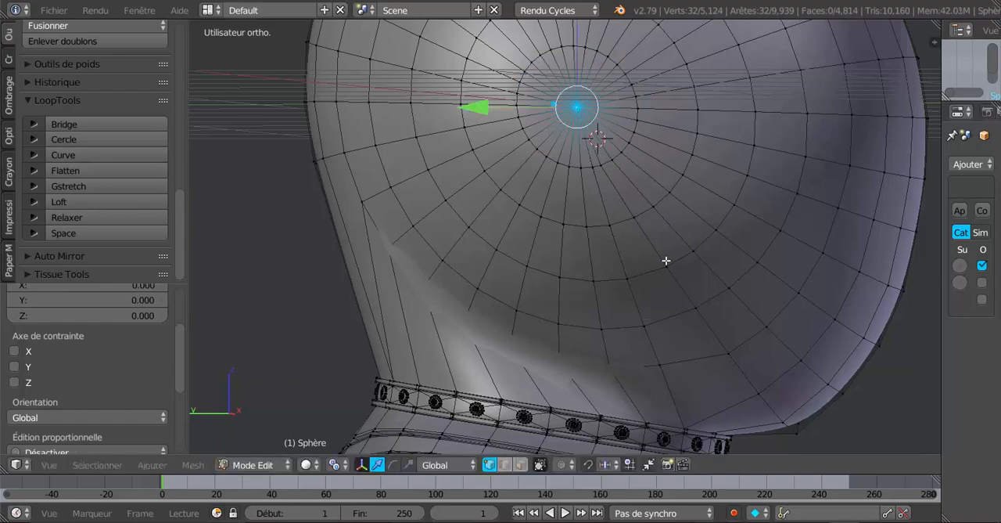
Step: Select the six adjacent radial face loops covering the helmet's front from the lower chin up to eye level
key("Tab")
middle_click_drag(591, 275, 703, 270)
scroll(381, 278, "down", 4)
key("Tab")
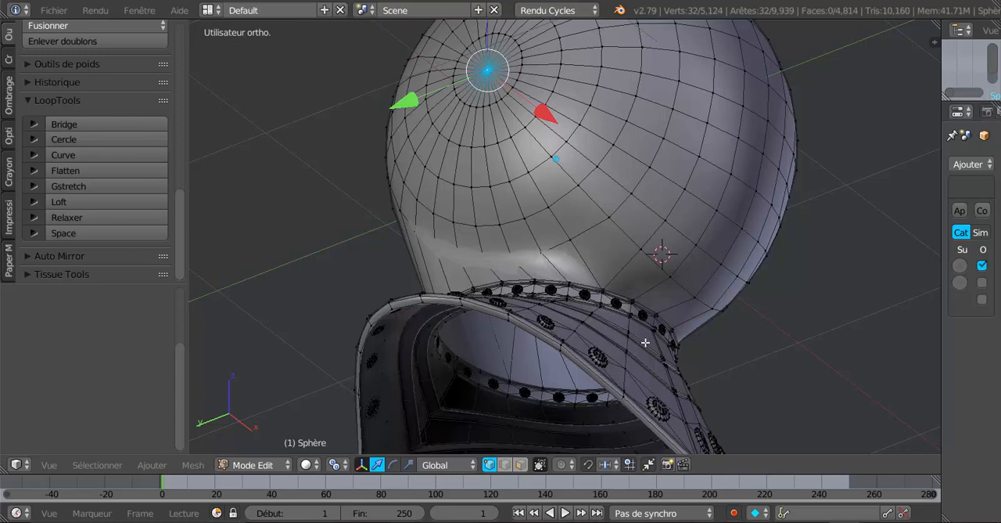
left_click(521, 465)
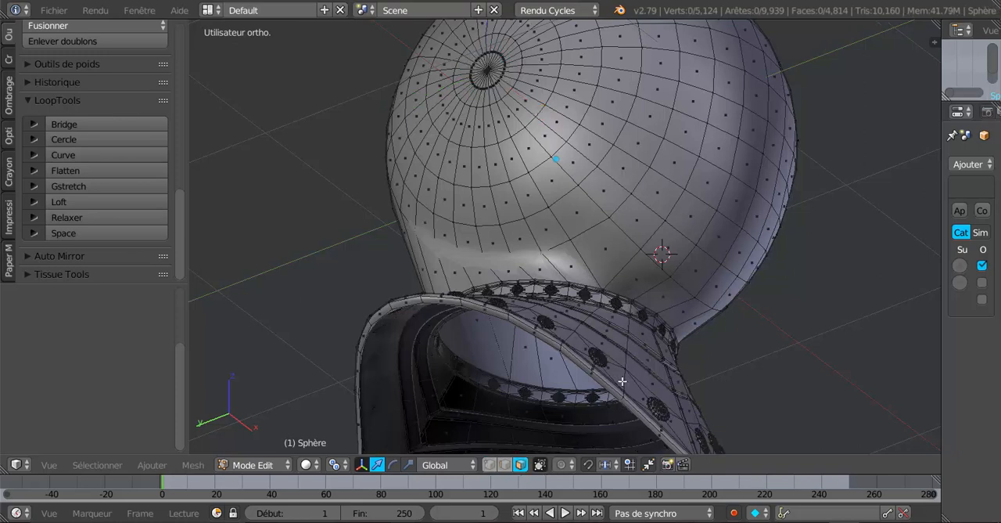
right_click(678, 264, "alt")
left_click(705, 248)
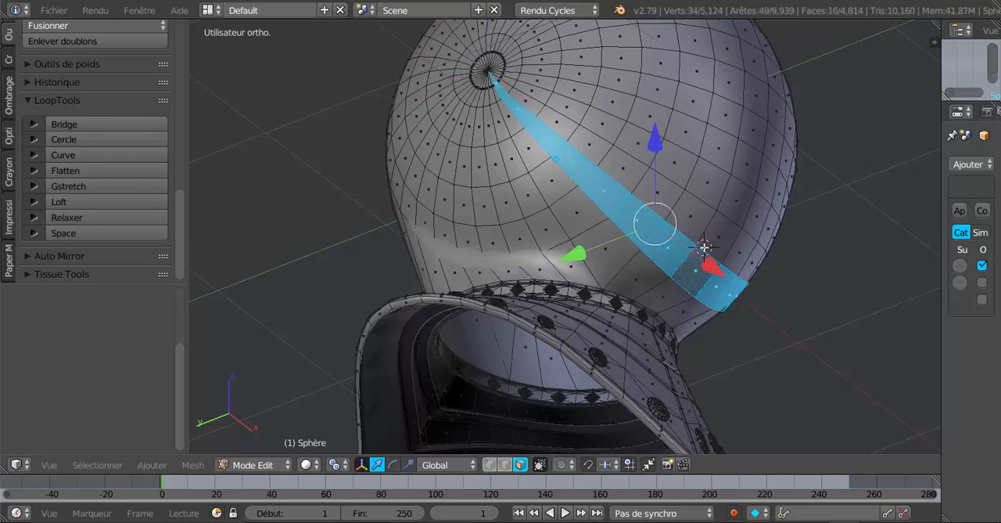
right_click(708, 220, "alt+shift")
right_click(719, 198, "alt+shift")
right_click(737, 166, "alt+shift")
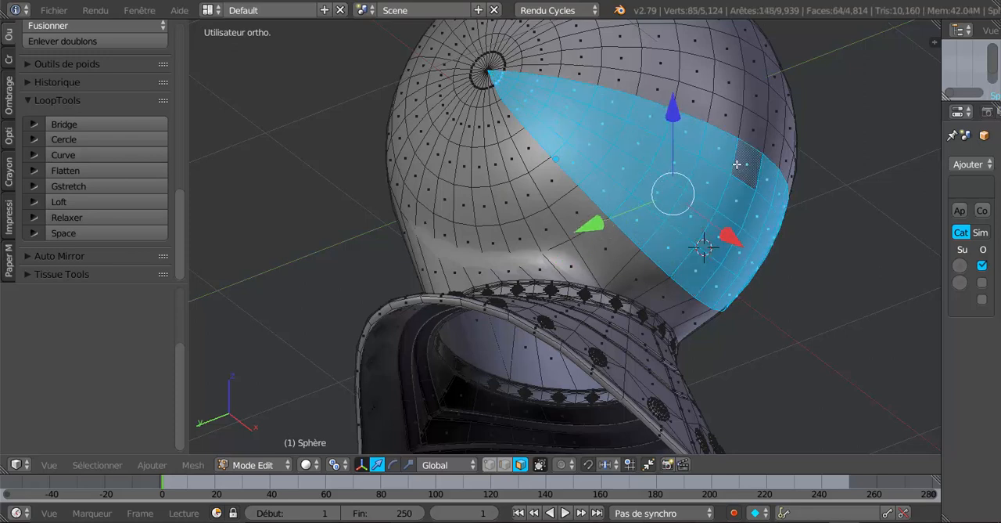
right_click(735, 131, "alt+shift")
key("ctrl+z")
right_click(737, 123, "alt+shift")
right_click(746, 96, "alt+shift")
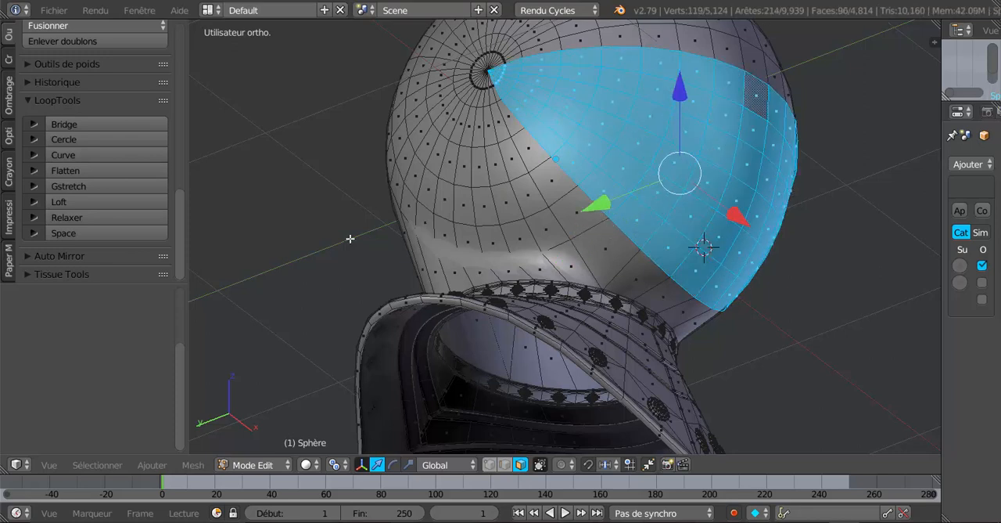
Step: Deselect the narrow faces meeting at both side poles with circle selection through the mesh, keeping the rest of the front band selected
key("KP_1")
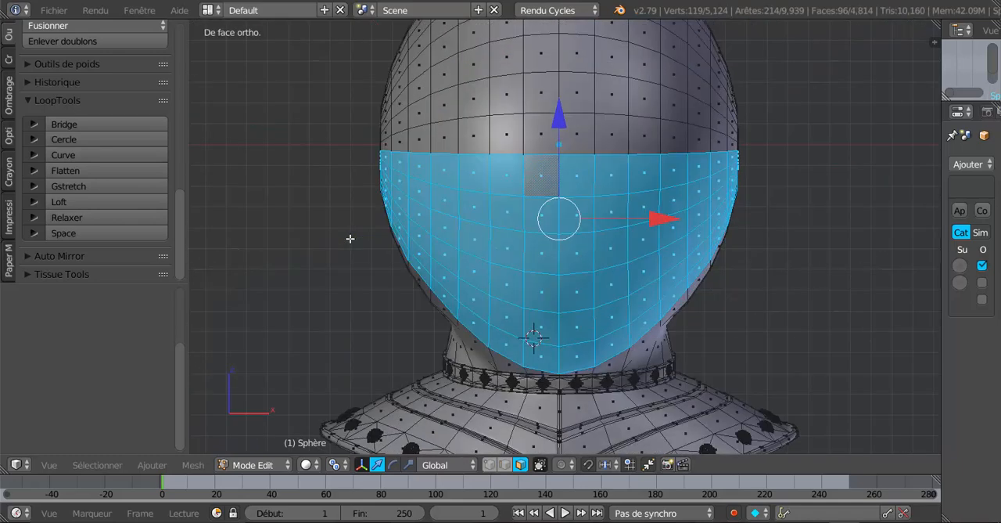
scroll(351, 238, "down", 2)
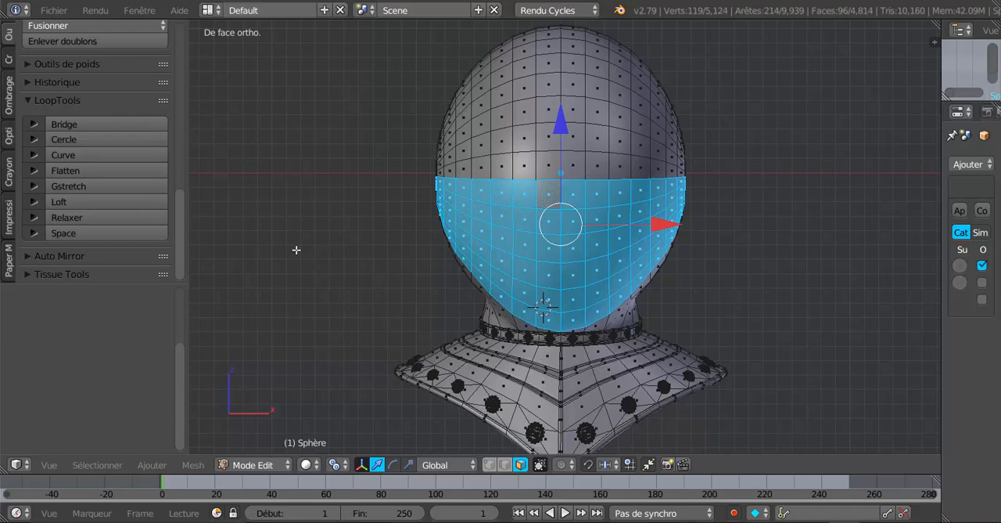
key("KP_3")
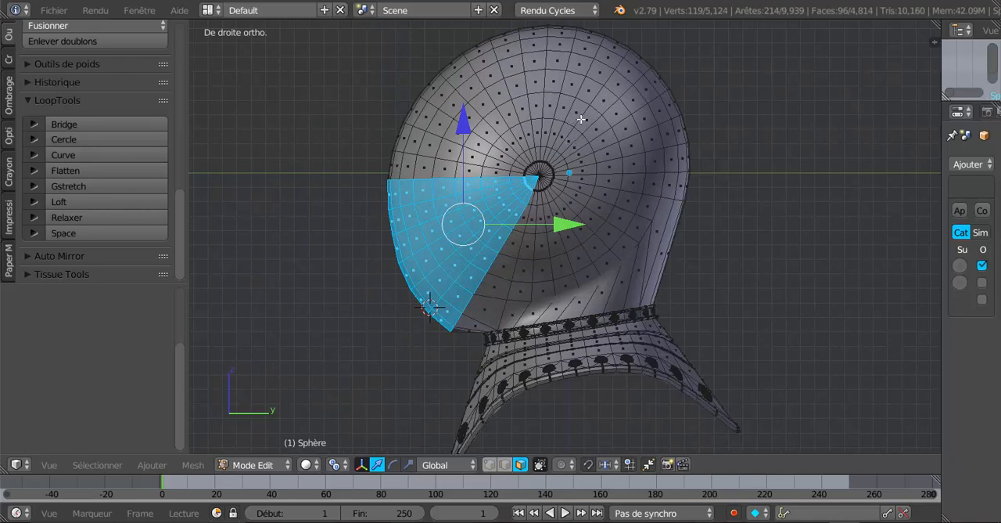
scroll(602, 202, "down", 3)
scroll(563, 224, "up", 5)
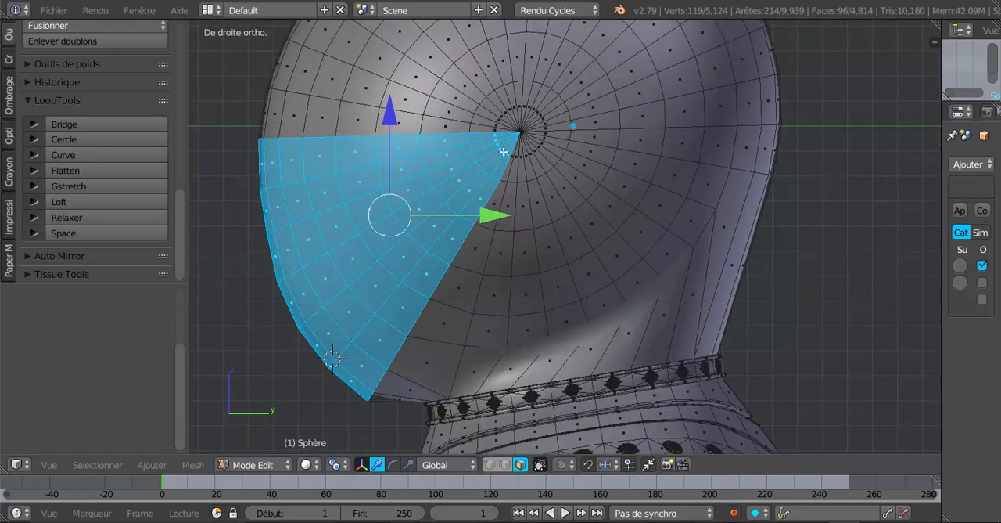
key("z")
key("c")
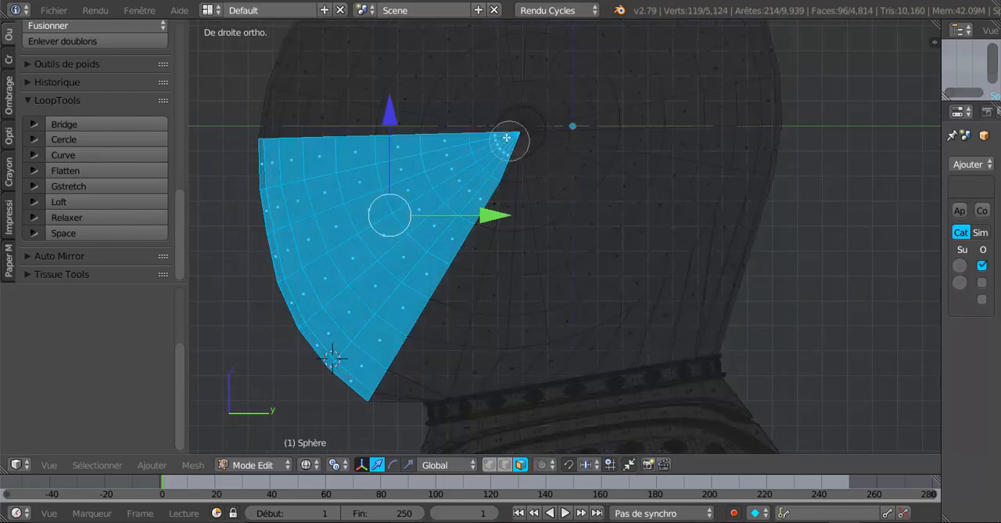
left_click_drag(506, 134, 513, 144)
middle_click_drag(513, 144, 509, 108)
right_click(510, 107)
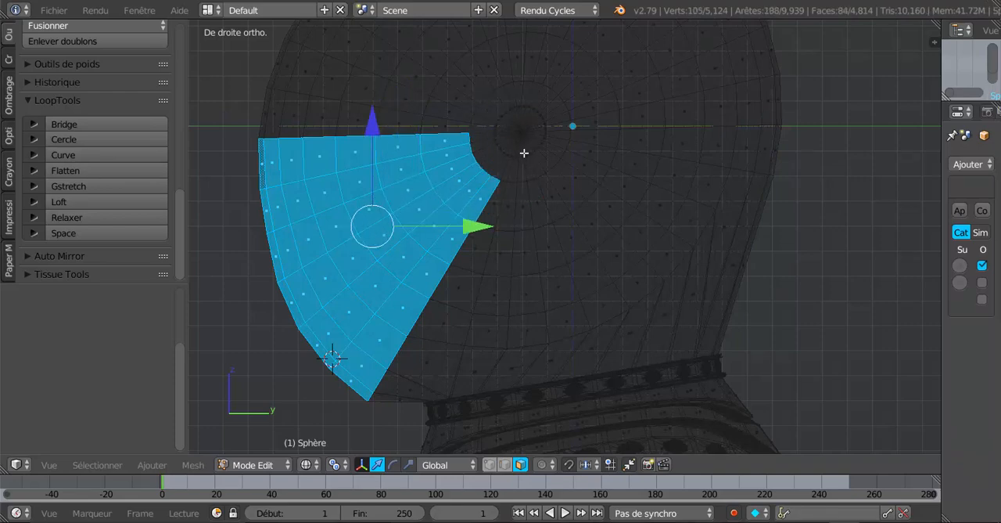
Step: Duplicate the selected front faces in place, separate the copy into its own object and return to Object Mode
middle_click_drag(524, 152, 625, 231)
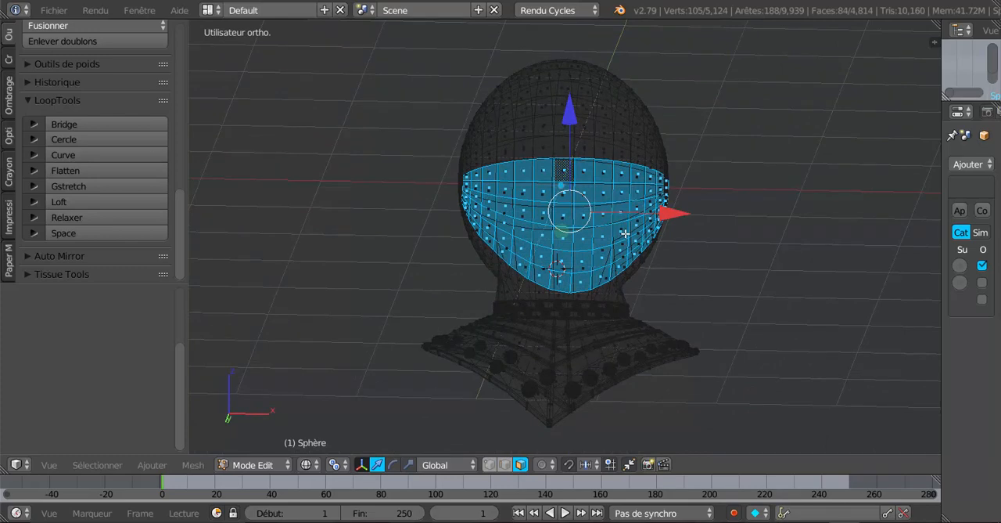
key("z")
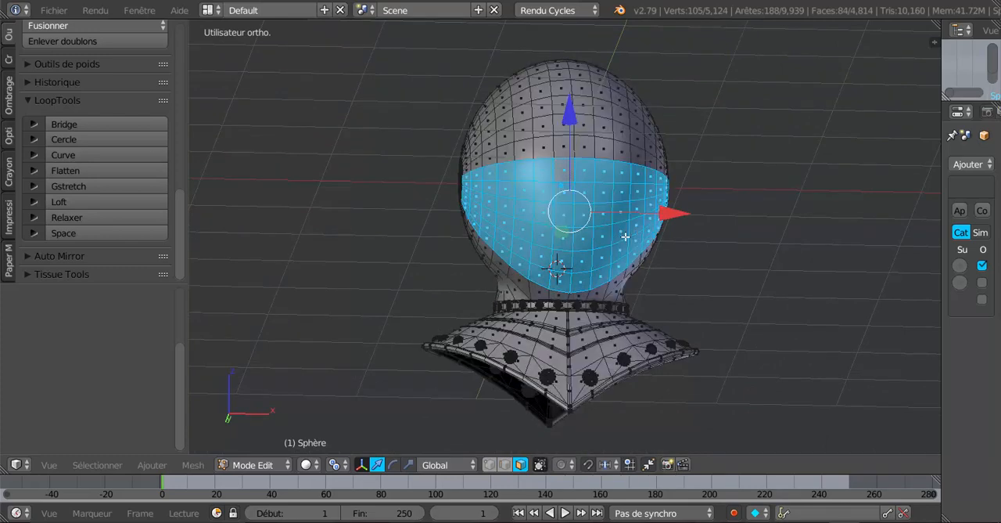
key("shift+d")
right_click(708, 255)
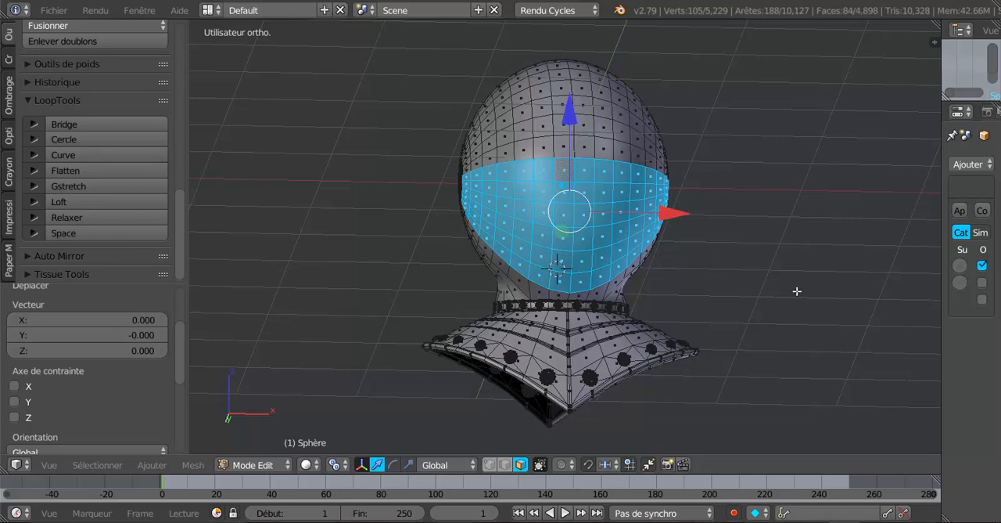
key("p")
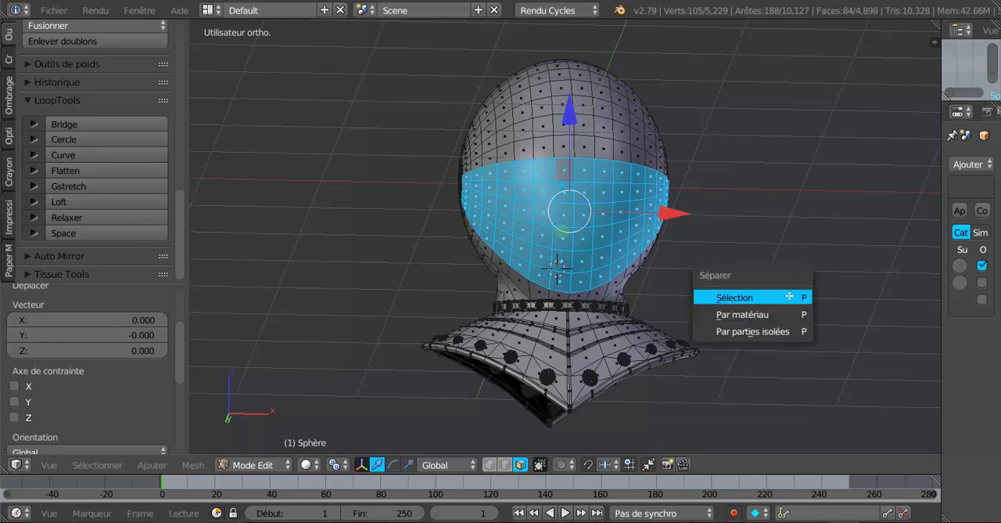
left_click(790, 295)
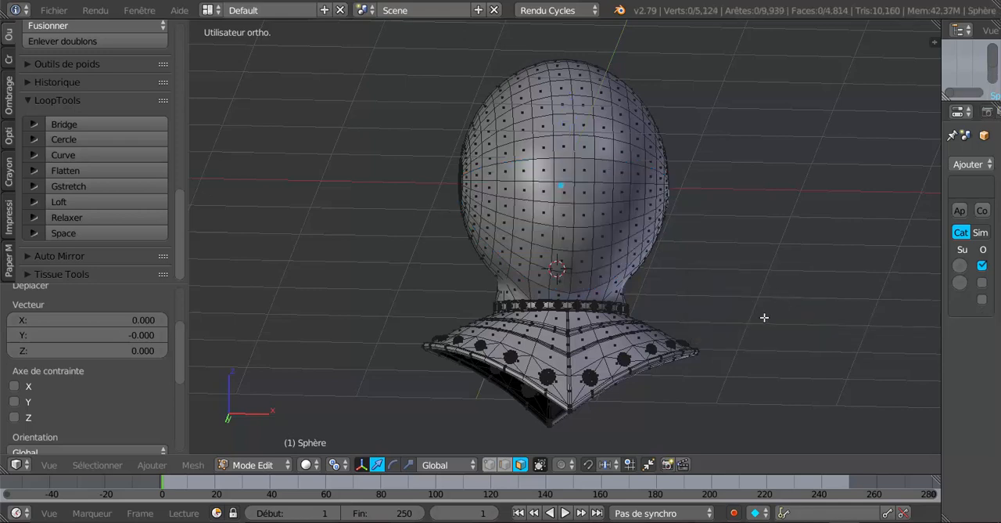
key("Tab")
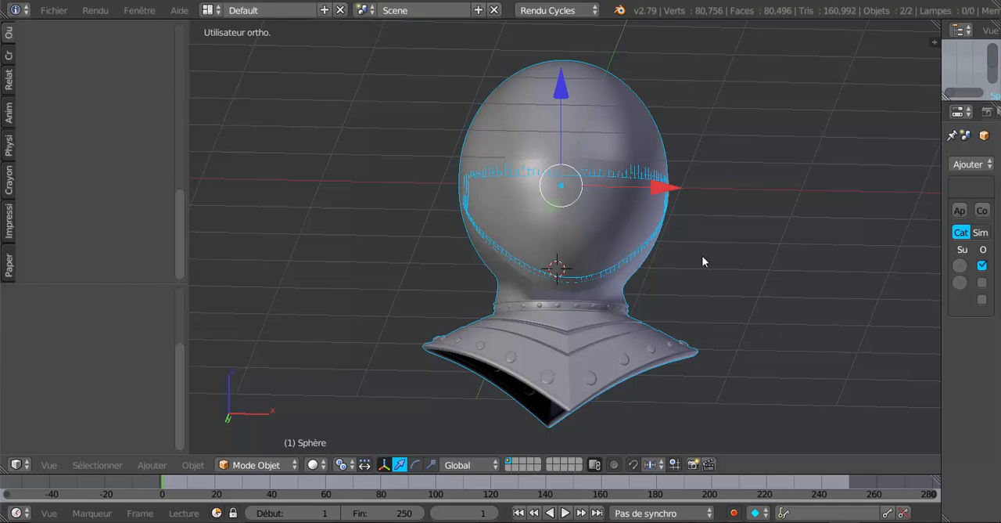
Step: Select only the separated visor piece and scale it up slightly so it stands off the helmet
middle_click_drag(702, 257, 561, 296)
right_click(538, 254)
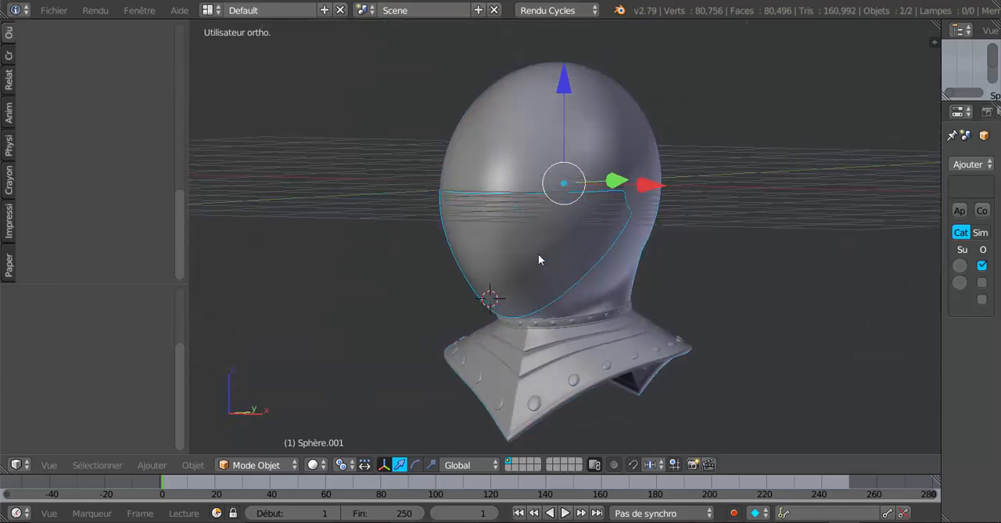
right_click(582, 110)
right_click(559, 225)
scroll(529, 187, "up", 2)
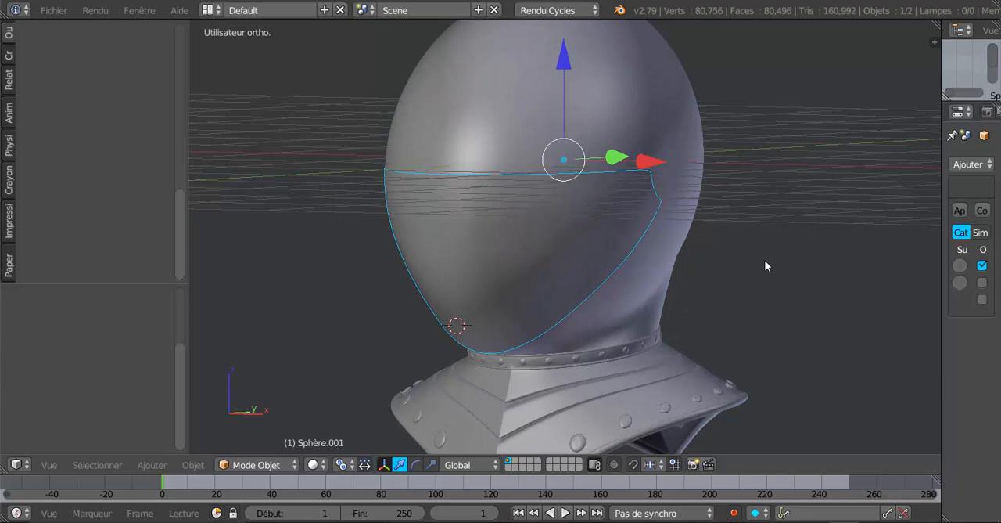
middle_click_drag(764, 268, 810, 337)
key("s")
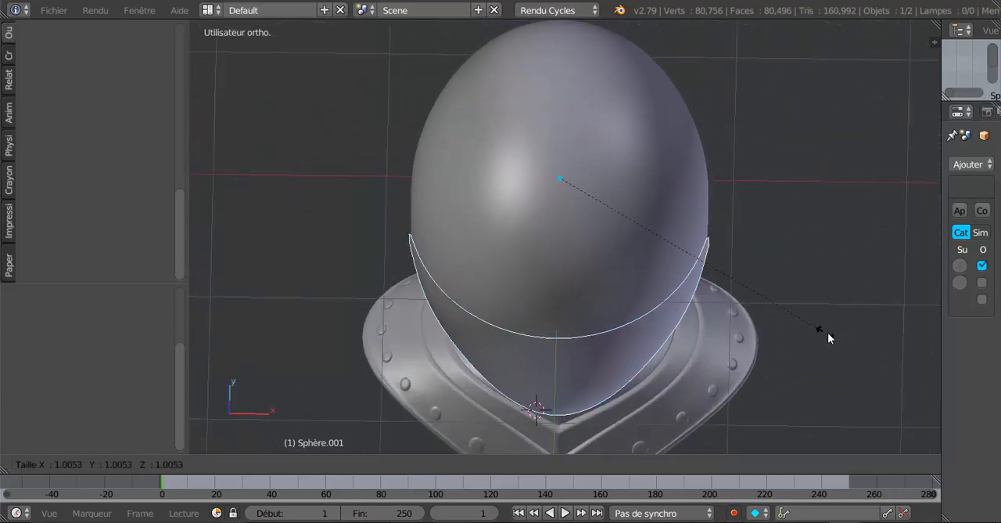
left_click(836, 338)
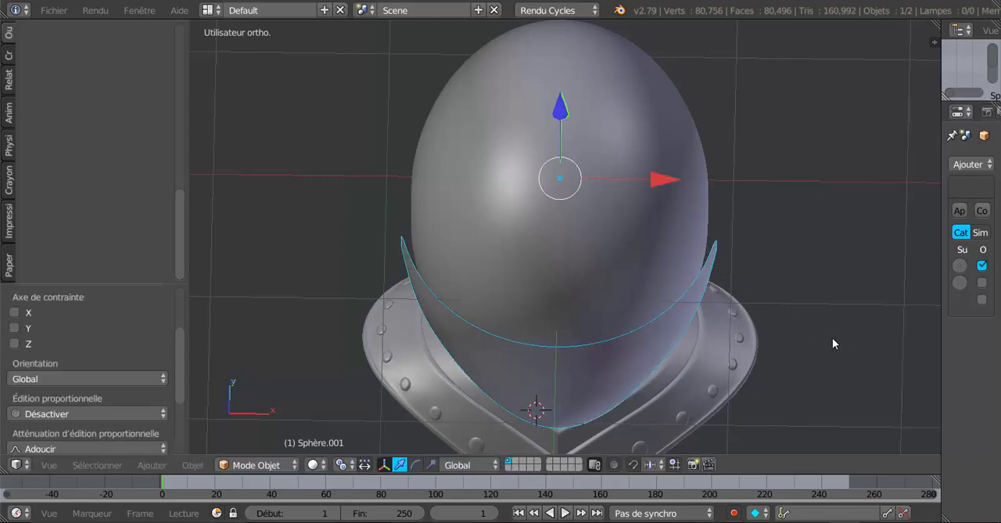
Step: Open the visor piece in Edit Mode and examine its mesh against the helmet from both sides and the front
middle_click_drag(832, 338, 681, 264)
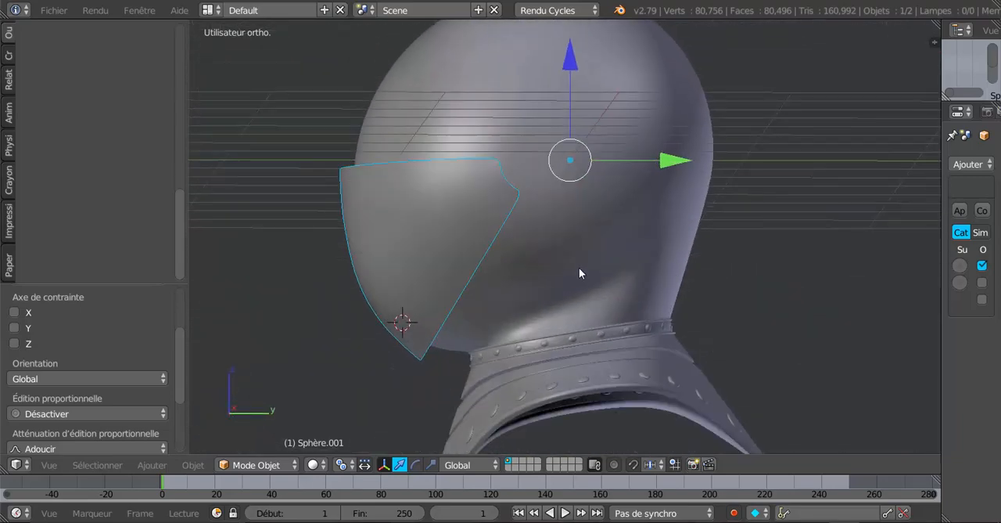
key("Tab")
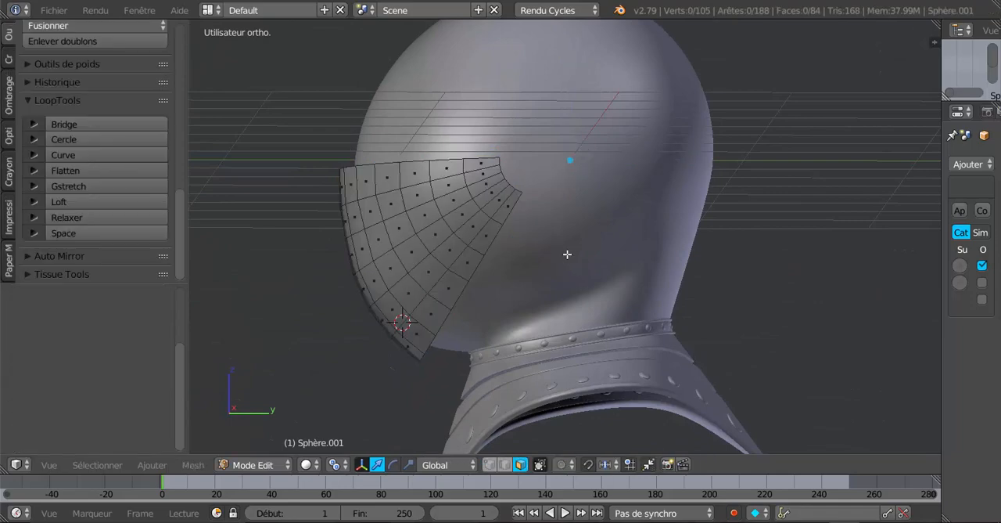
middle_click_drag(569, 253, 712, 245)
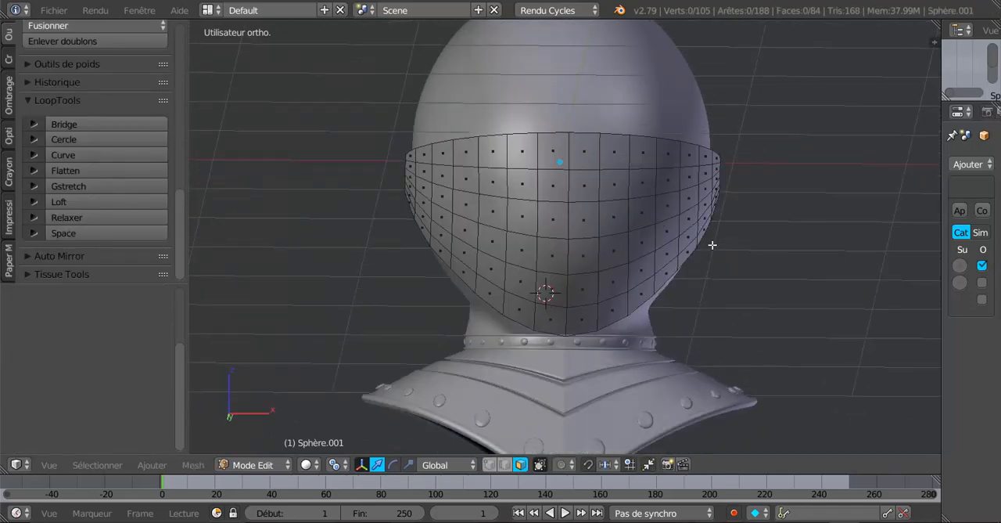
scroll(568, 248, "up", 1)
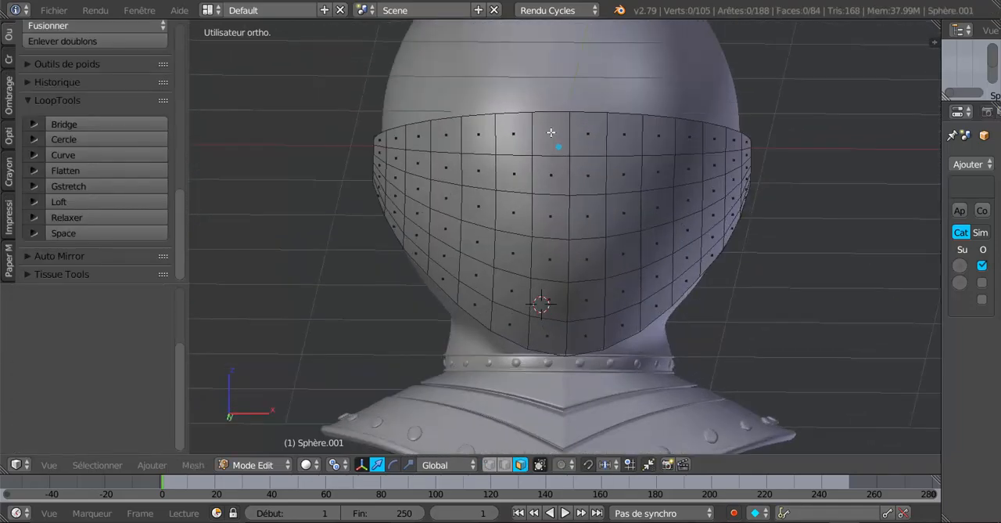
middle_click_drag(397, 195, 534, 165)
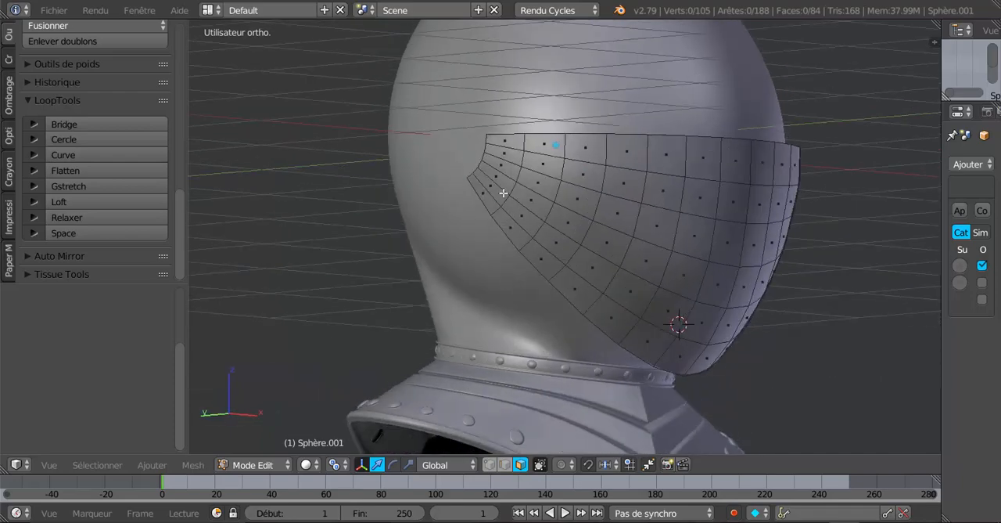
middle_click_drag(637, 235, 458, 233)
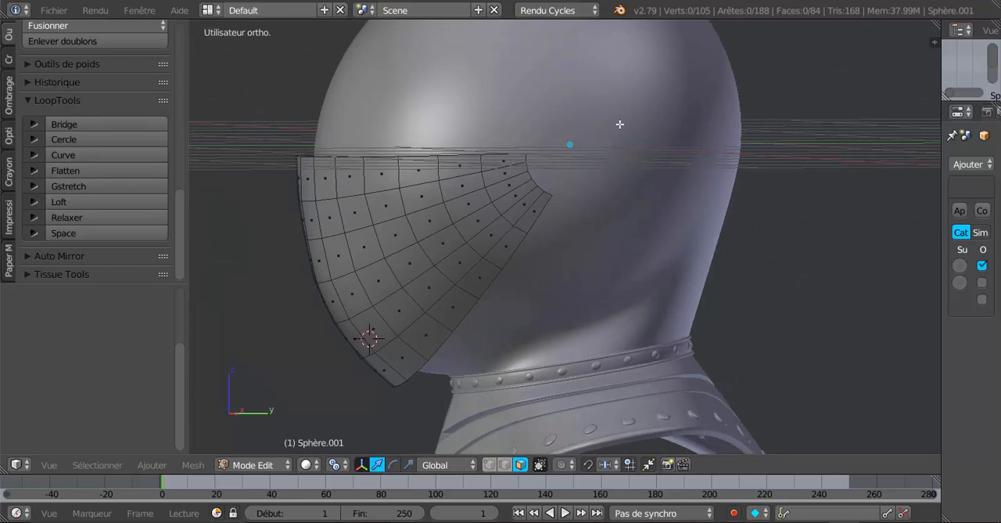
Step: Select all faces of the visor piece
scroll(491, 226, "up", 2)
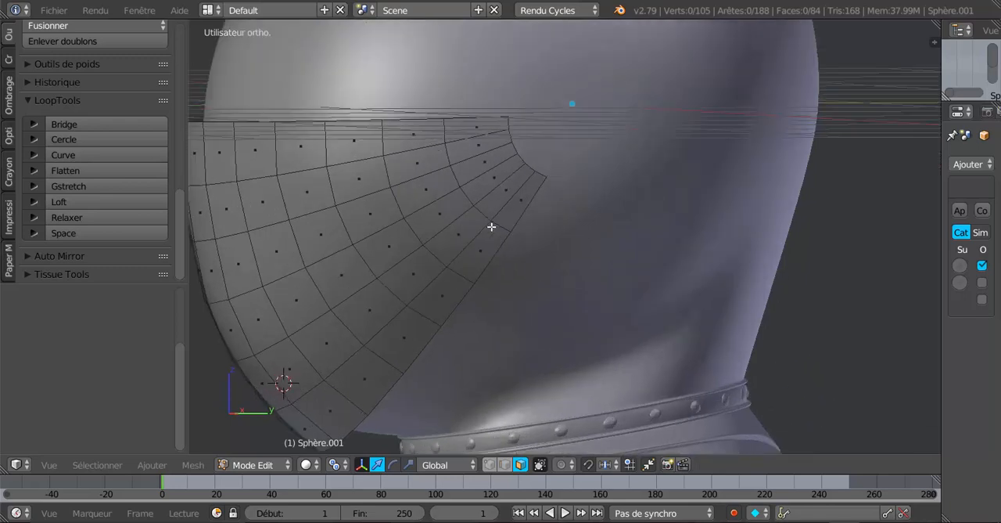
middle_click_drag(491, 227, 513, 221)
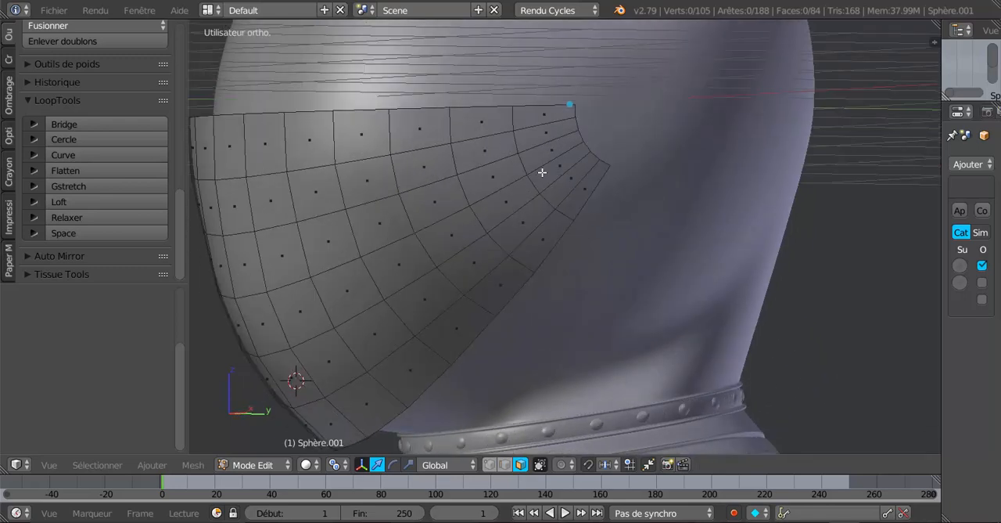
key("a")
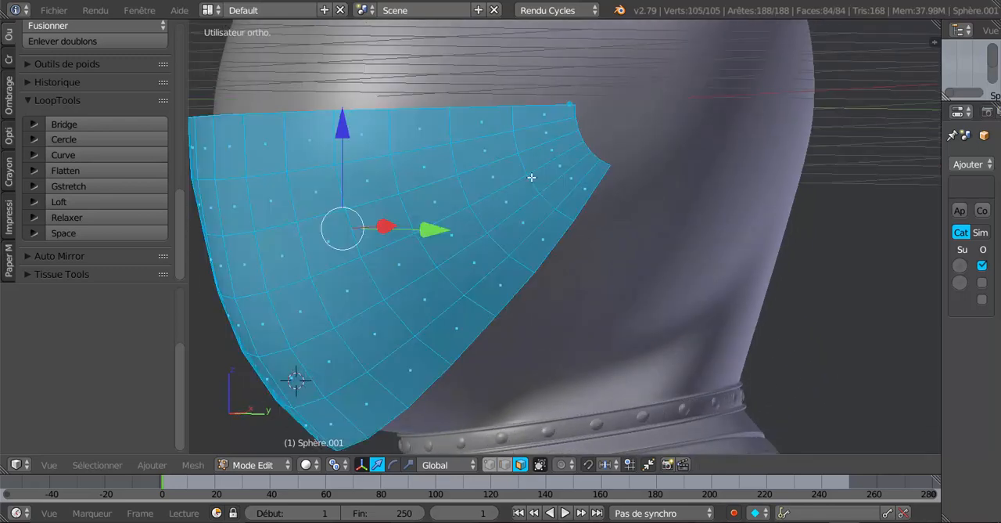
key("i")
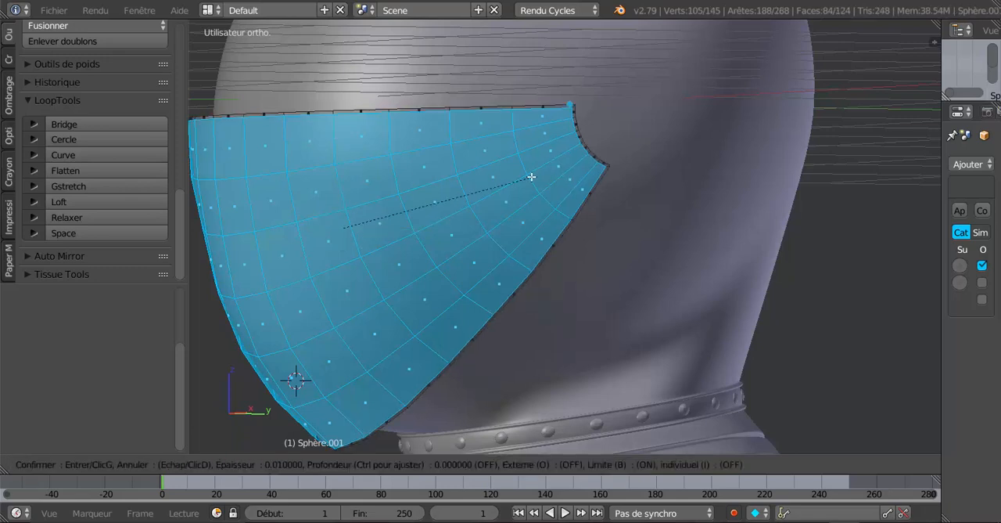
left_click(531, 177)
key("ctrl+z")
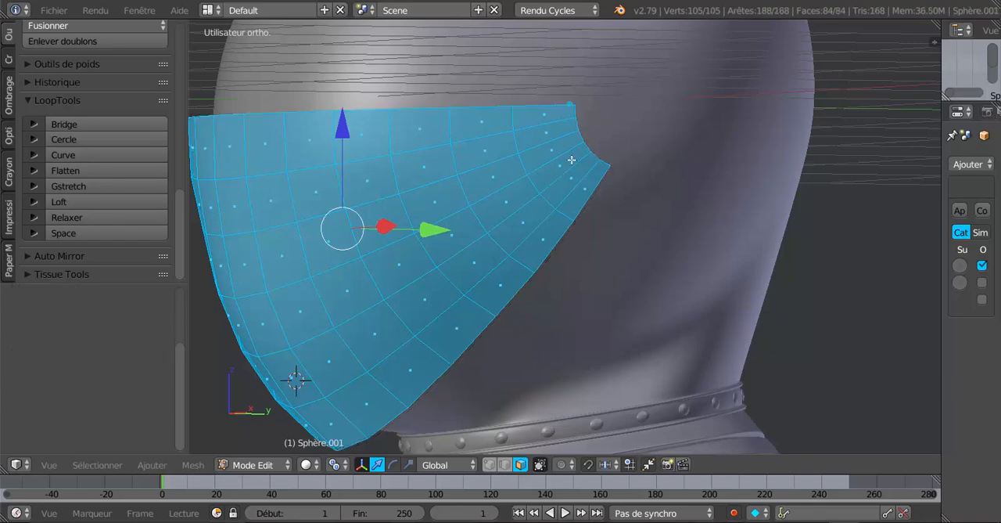
Step: Inset all the visor's faces together by about 0.038 to form a narrow border along its open edges
scroll(574, 160, "up", 1)
middle_click_drag(563, 175, 501, 257, "shift")
scroll(511, 226, "up", 3)
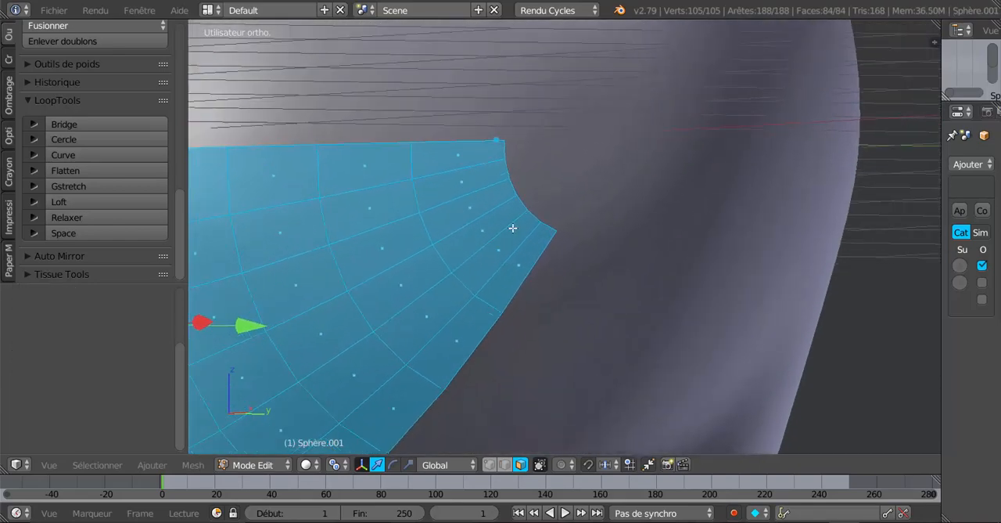
middle_click_drag(565, 196, 683, 232, "shift")
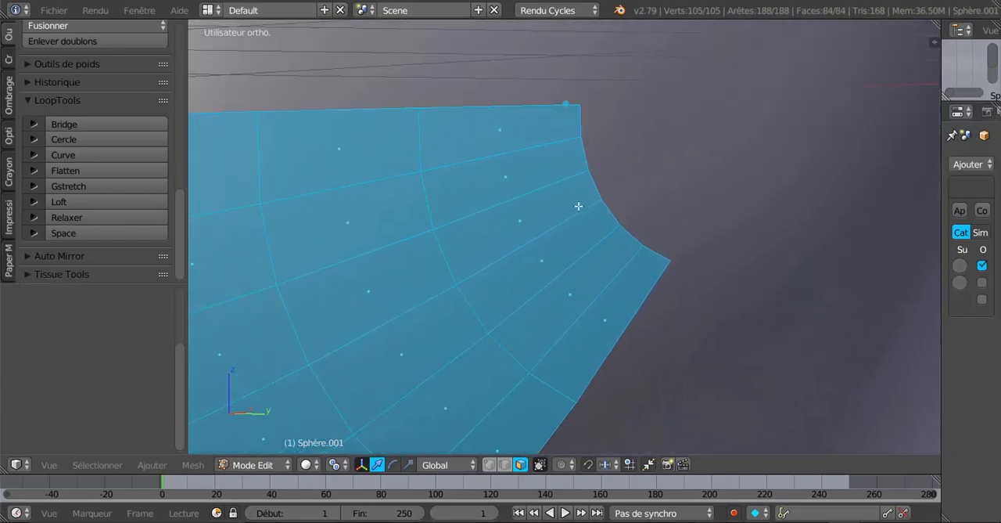
key("i")
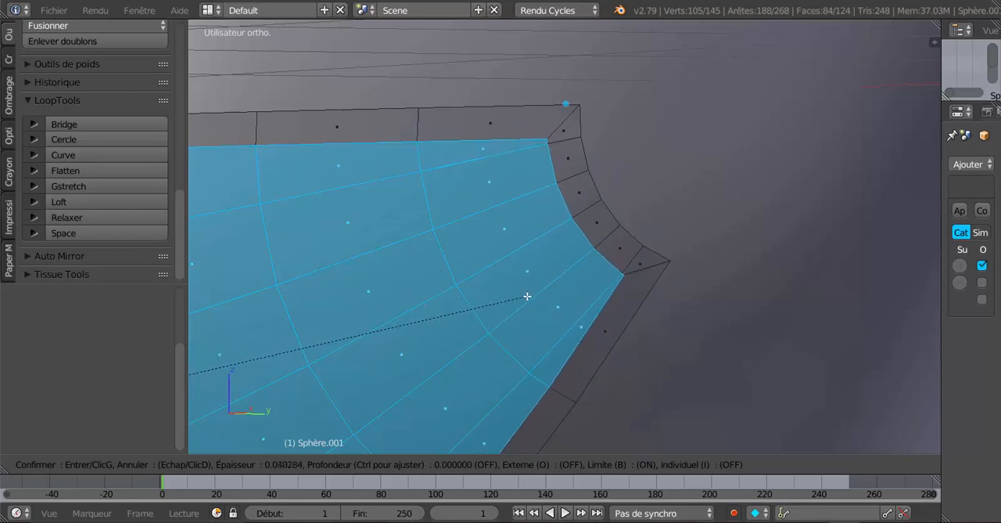
left_click(528, 295)
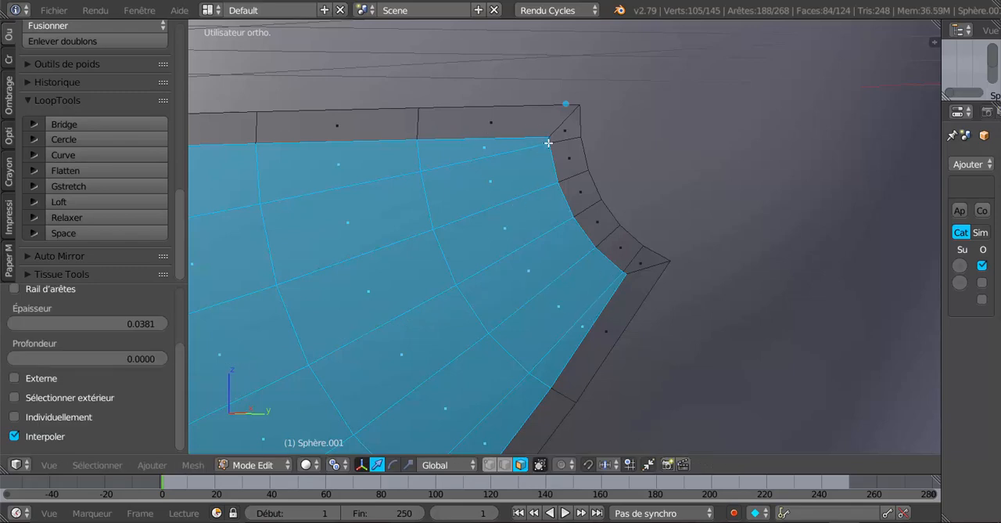
Step: Examine the new inset border around the visor up close, in Object Mode and in Edit Mode
scroll(584, 185, "down", 10)
mouse_move(571, 217)
middle_mouse_down()
mouse_move(691, 220)
mouse_move(438, 231)
mouse_move(497, 233)
mouse_move(518, 198)
mouse_move(477, 203)
mouse_move(422, 183)
mouse_move(518, 235)
mouse_move(559, 233)
mouse_move(474, 224)
mouse_move(546, 255)
mouse_move(422, 218)
mouse_move(562, 212)
mouse_move(565, 189)
mouse_move(560, 207)
middle_mouse_up()
scroll(492, 233, "up", 2)
scroll(492, 233, "up", 2)
scroll(510, 198, "up", 2)
scroll(511, 199, "down", 2)
key("Tab")
key("Tab")
middle_click_drag(504, 233, 379, 239)
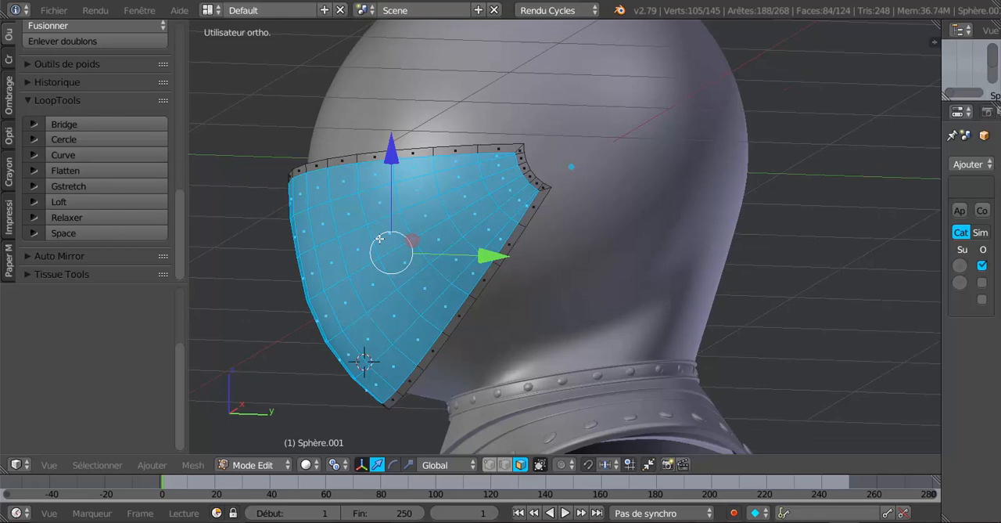
Step: In the right side view, switch to vertex selection and circle-select only the outer vertices along the visor's curved rear edge
key("KP_3")
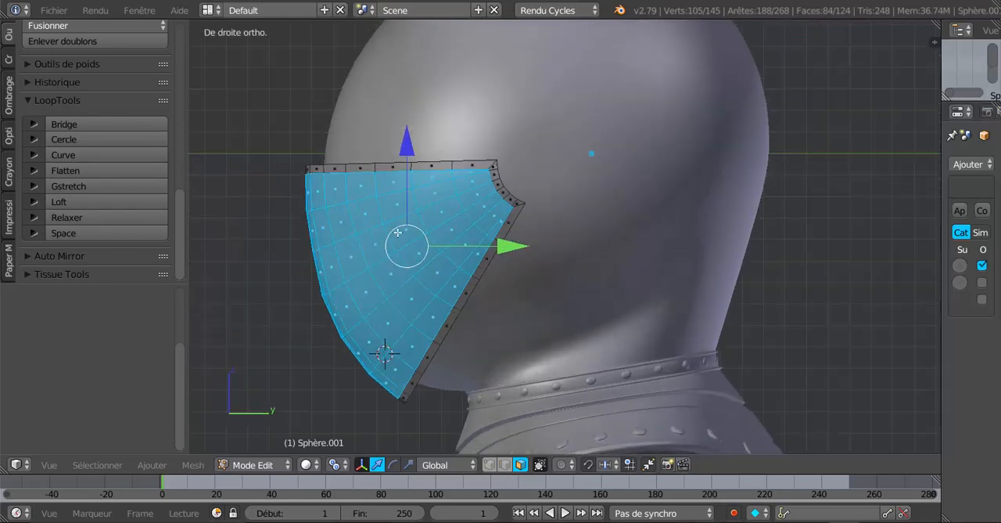
left_click(489, 465)
key("a")
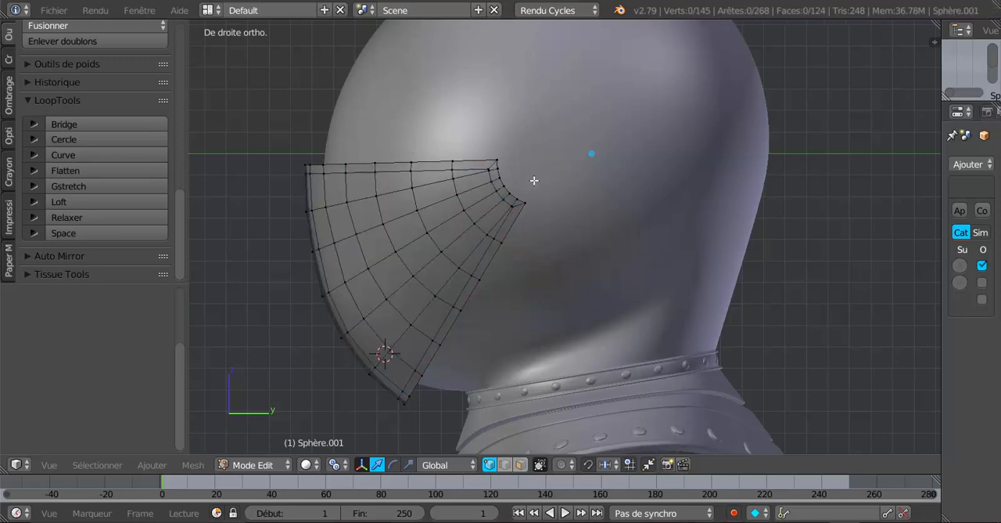
key("c")
mouse_move(516, 154)
left_mouse_down()
mouse_move(497, 167)
mouse_move(525, 179)
mouse_move(510, 188)
left_mouse_up()
Step: Select the visor's central vertical edge loop and rip the mesh apart along it, leaving both halves in place
scroll(540, 205, "down", 5)
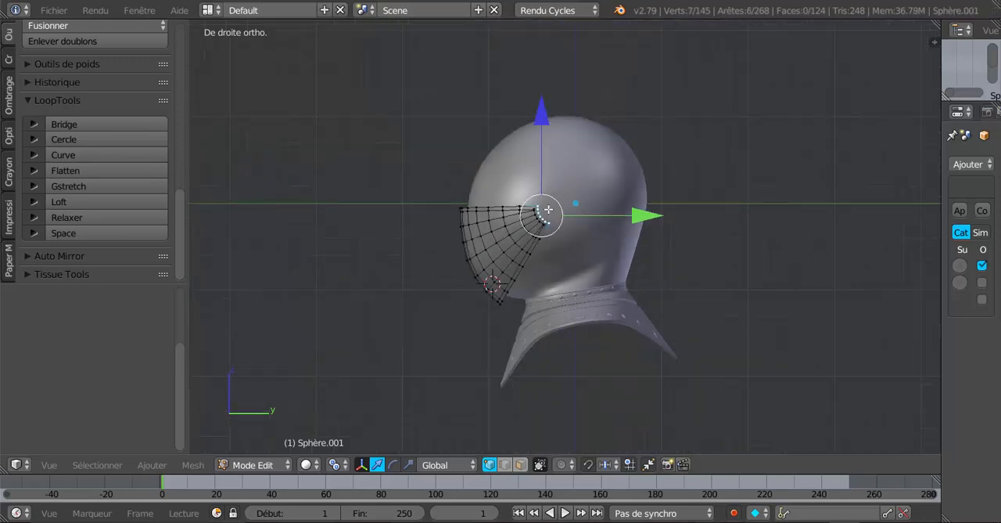
scroll(579, 188, "up", 1)
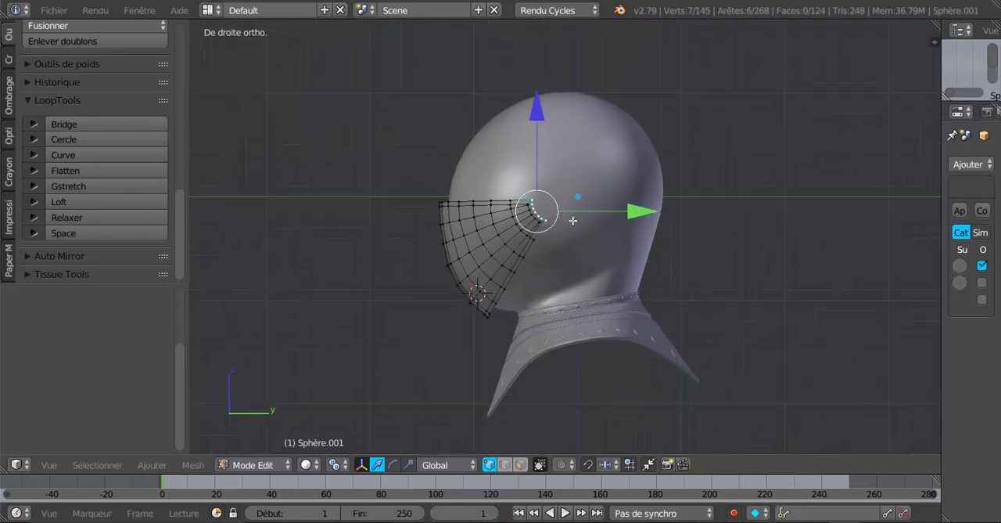
scroll(573, 220, "up", 2)
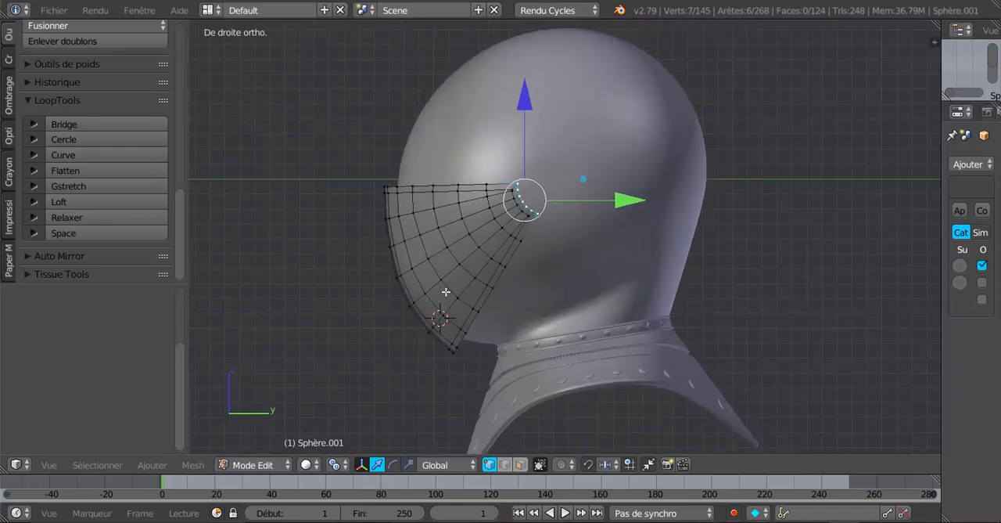
middle_click_drag(446, 290, 584, 282)
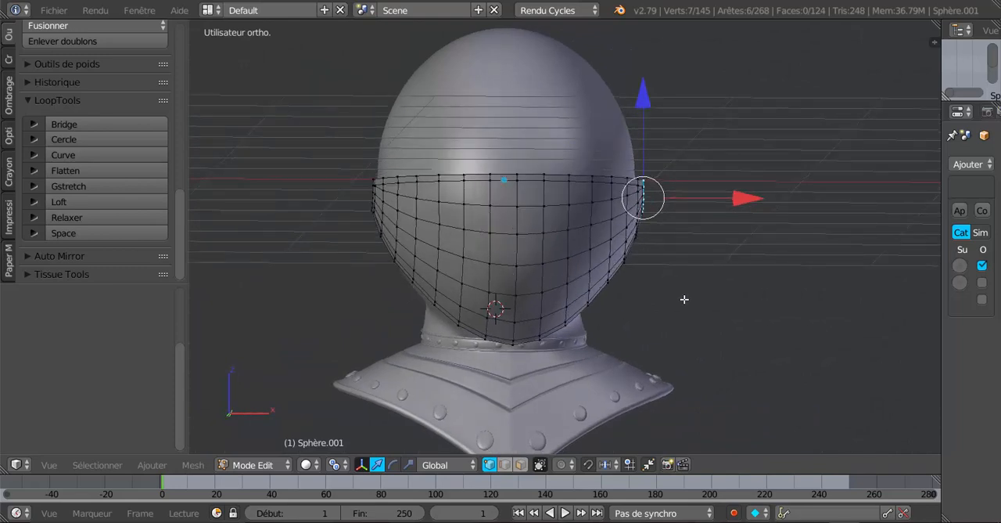
middle_click_drag(383, 208, 486, 228)
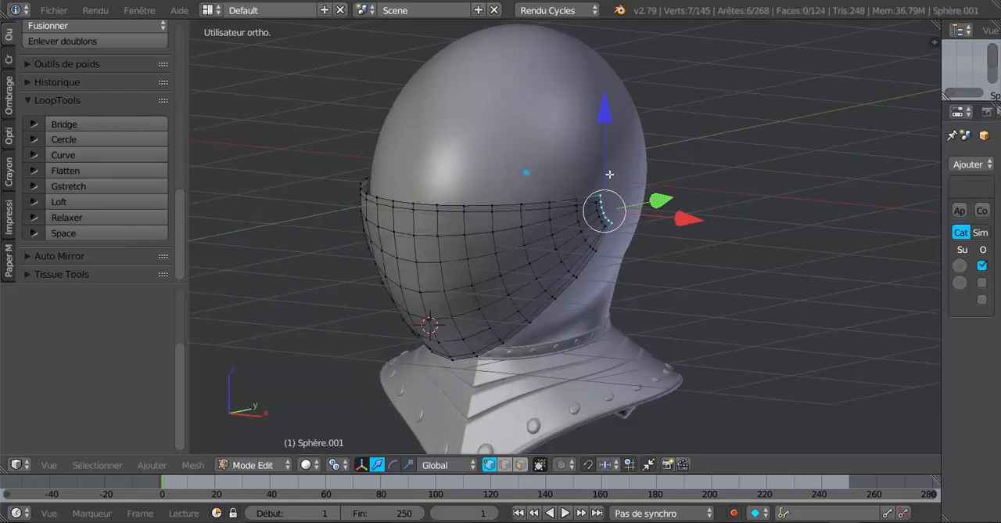
middle_click_drag(564, 243, 623, 225)
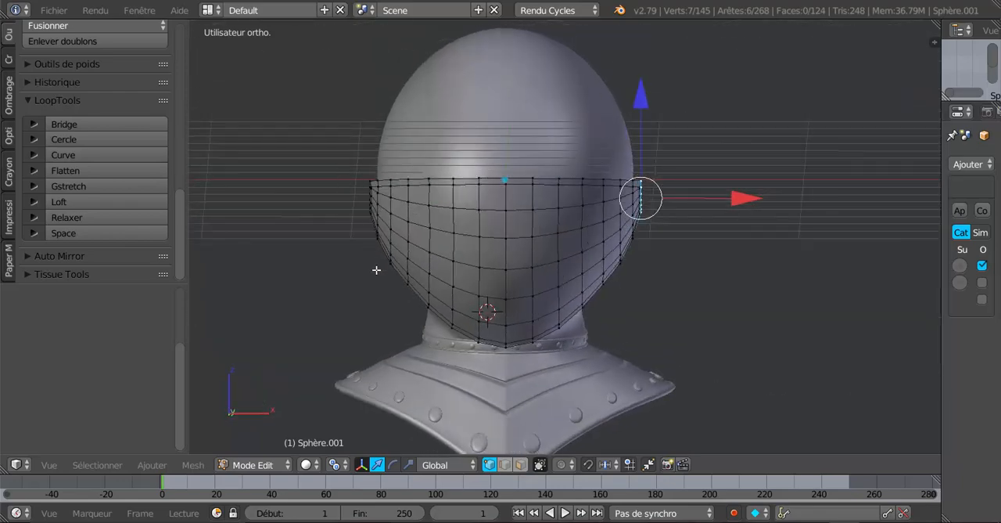
scroll(486, 286, "up", 2)
right_click(479, 221, "alt")
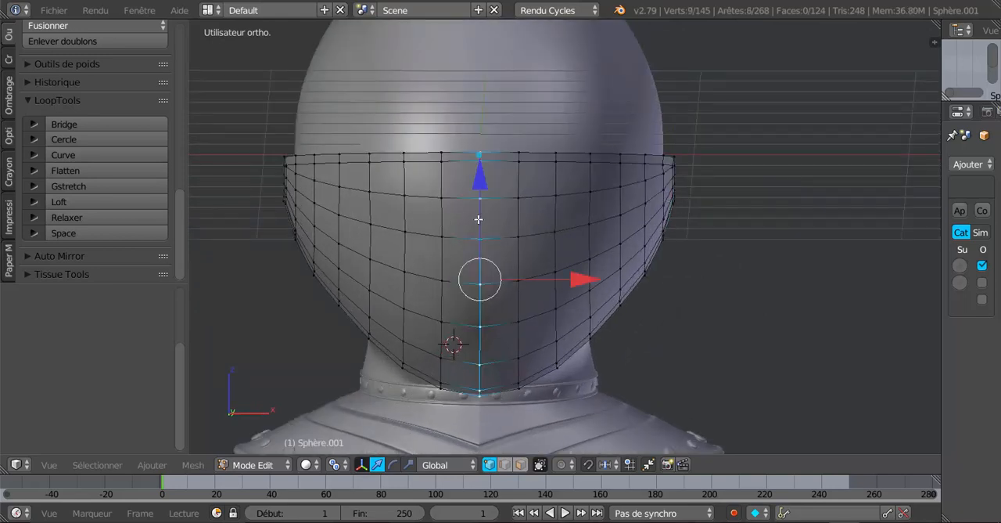
scroll(471, 268, "down", 3)
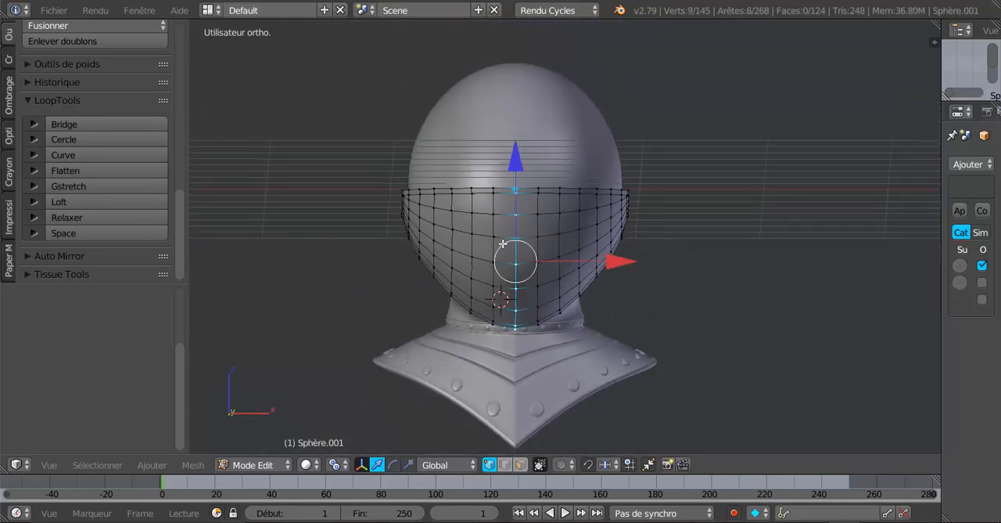
key("shift+d")
right_click(524, 299)
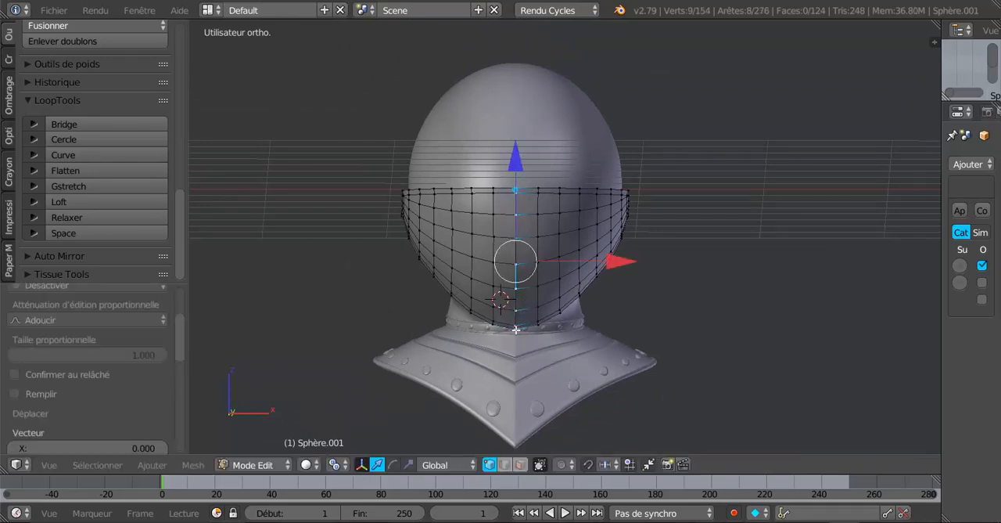
Step: Select all the linked geometry of the visor half on the negative X side and delete its vertices
right_click(478, 234)
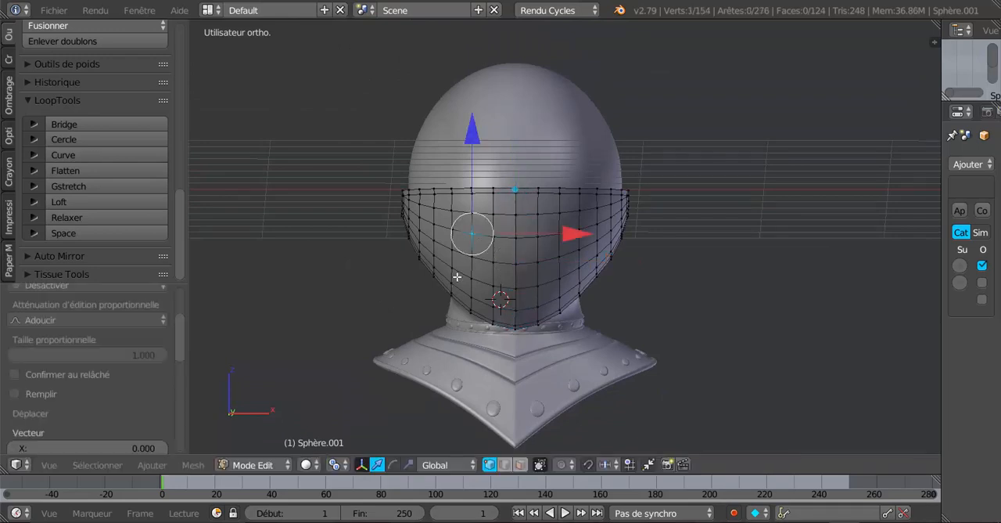
scroll(459, 264, "up", 2)
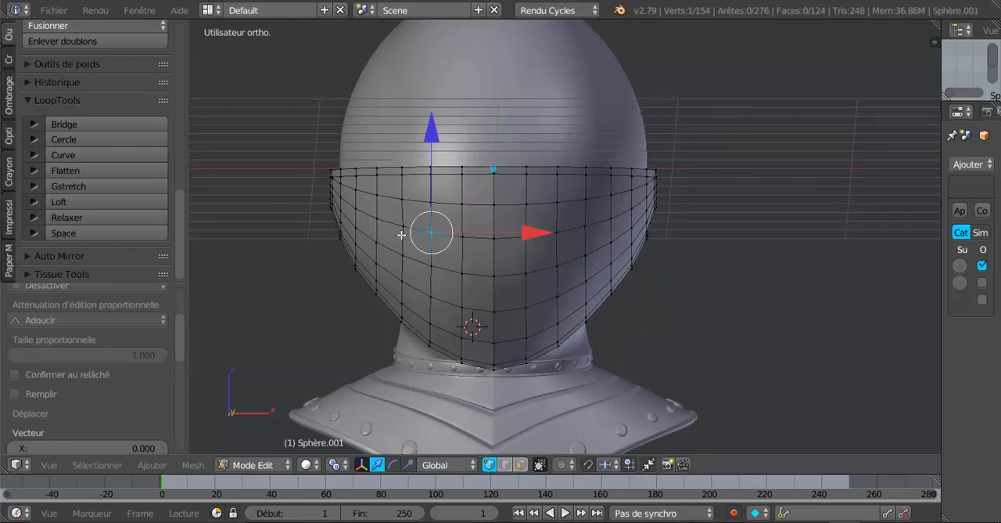
key("ctrl+l")
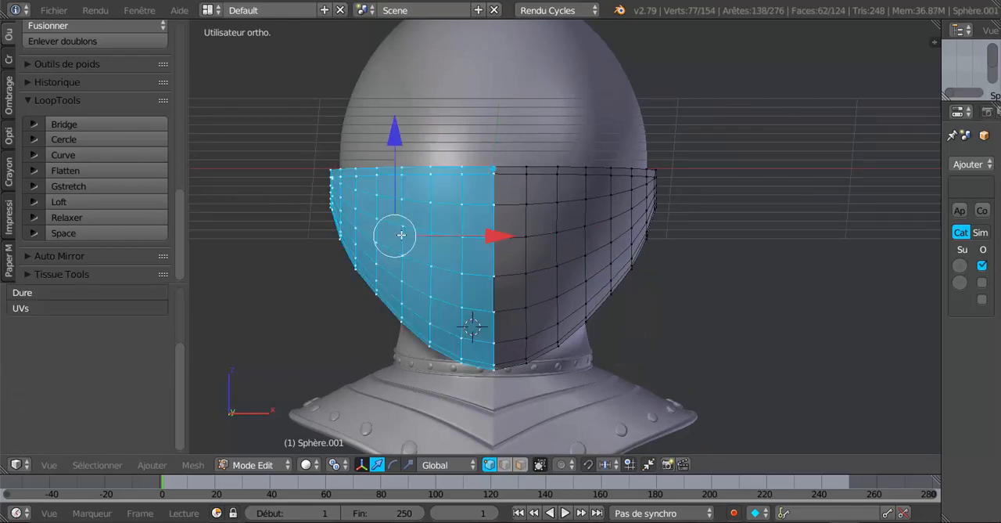
key("x")
left_click(401, 235)
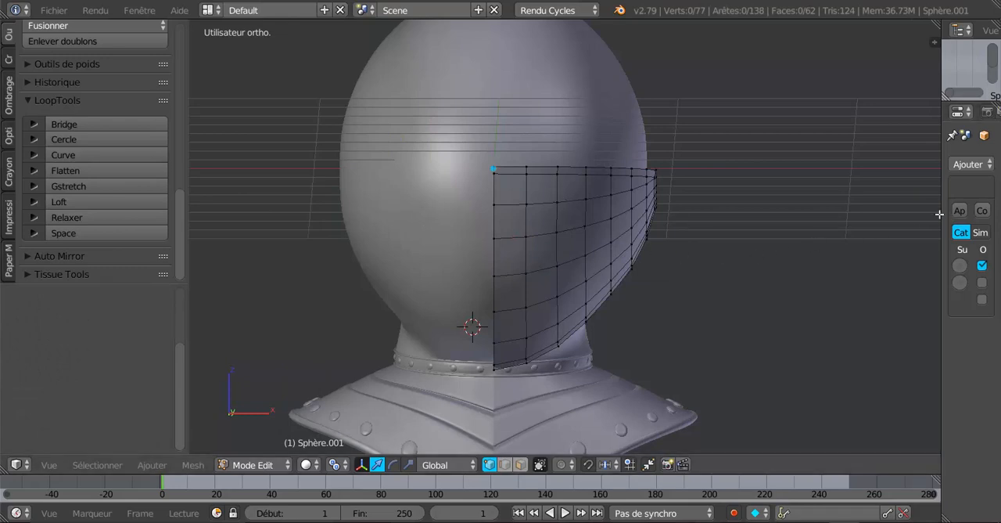
Step: In Object Mode, add a Mirror modifier to the half visor, mirroring on Z instead of X with clipping enabled
left_click_drag(942, 213, 808, 236)
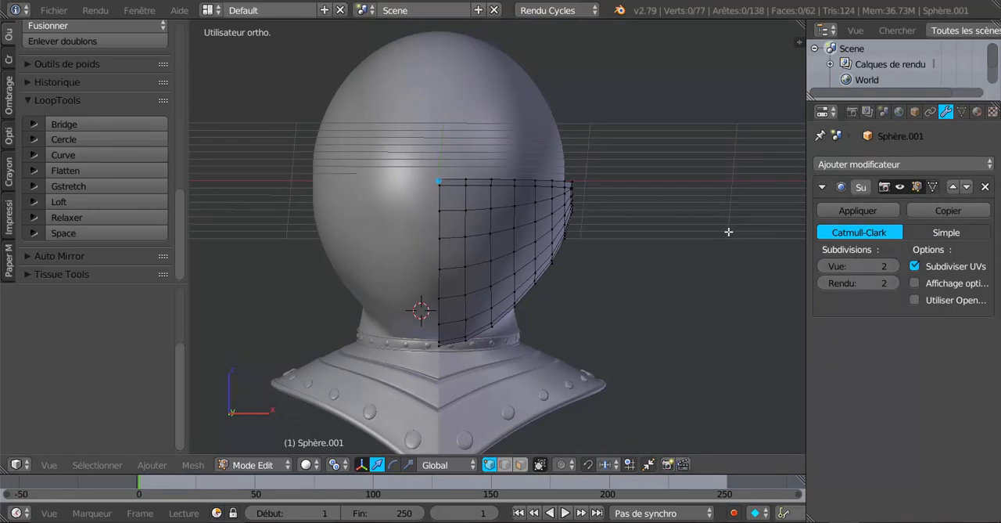
key("a")
left_click(866, 165)
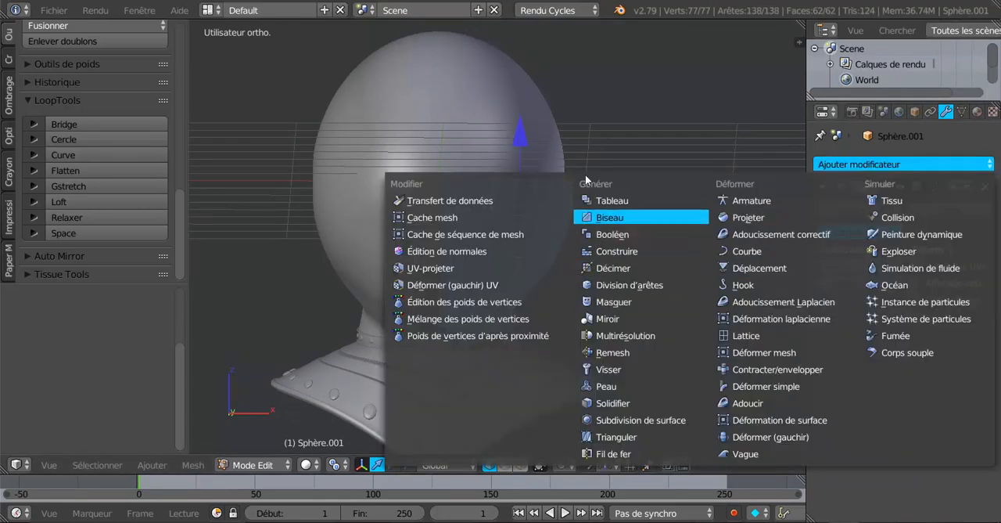
key("Tab")
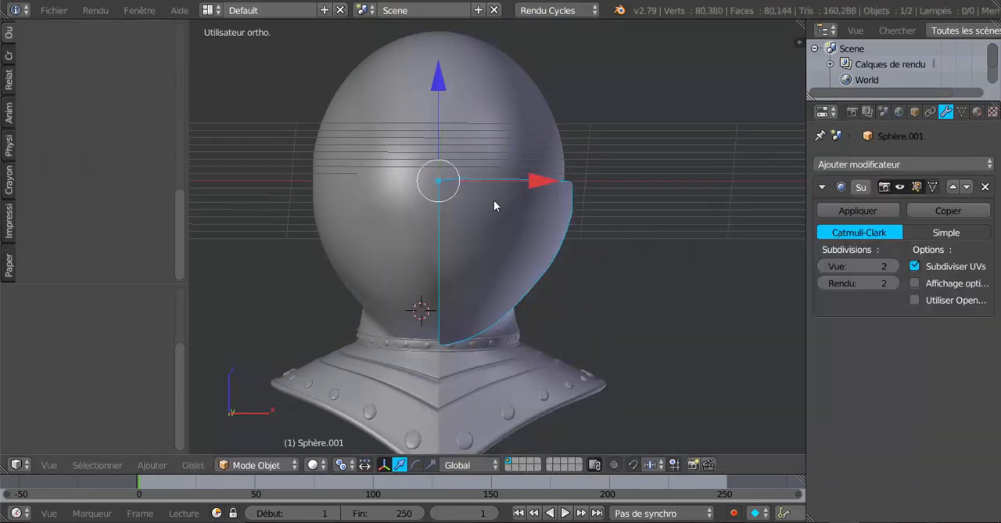
left_click(899, 165)
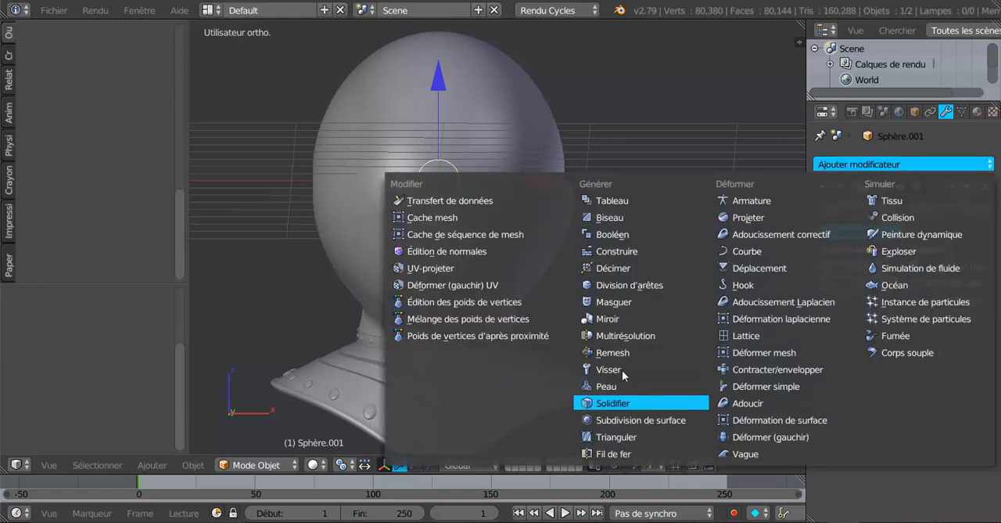
left_click(608, 319)
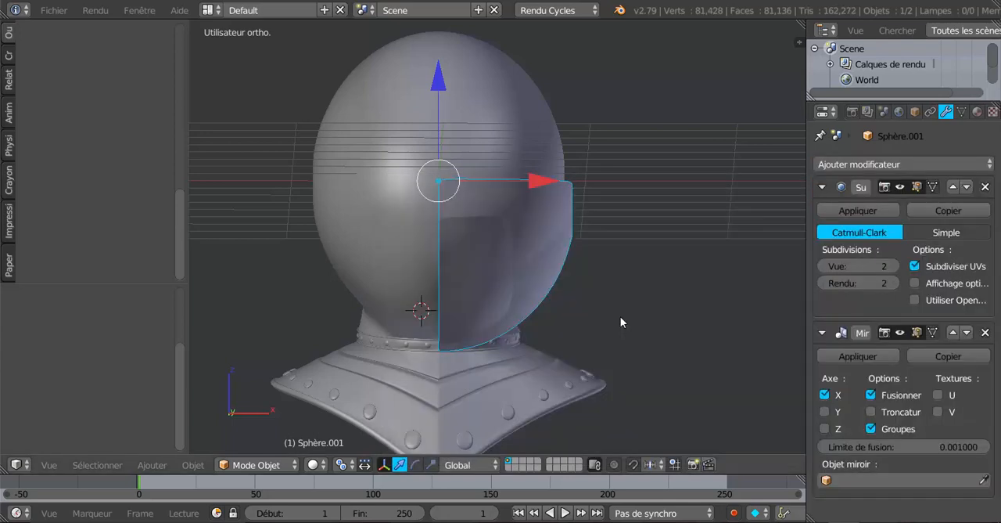
left_click(826, 395)
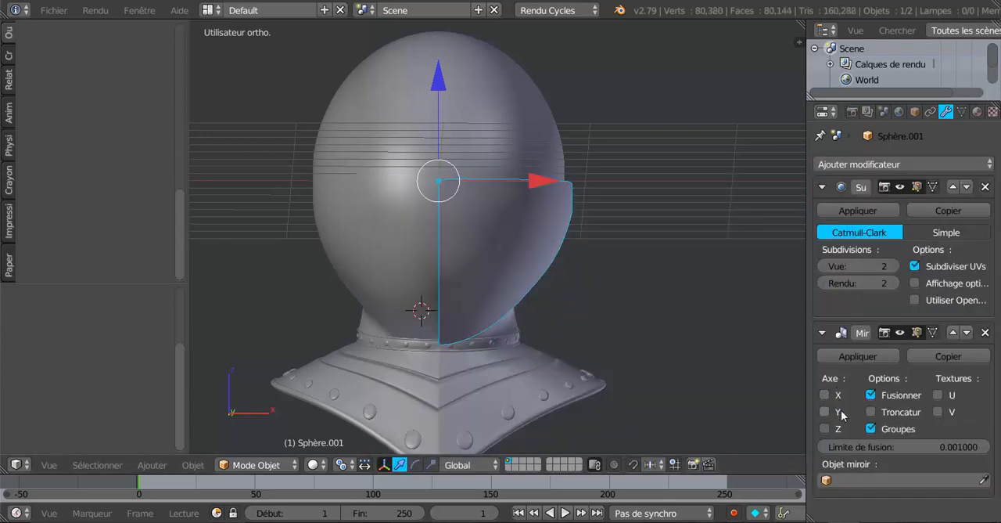
left_click(824, 428)
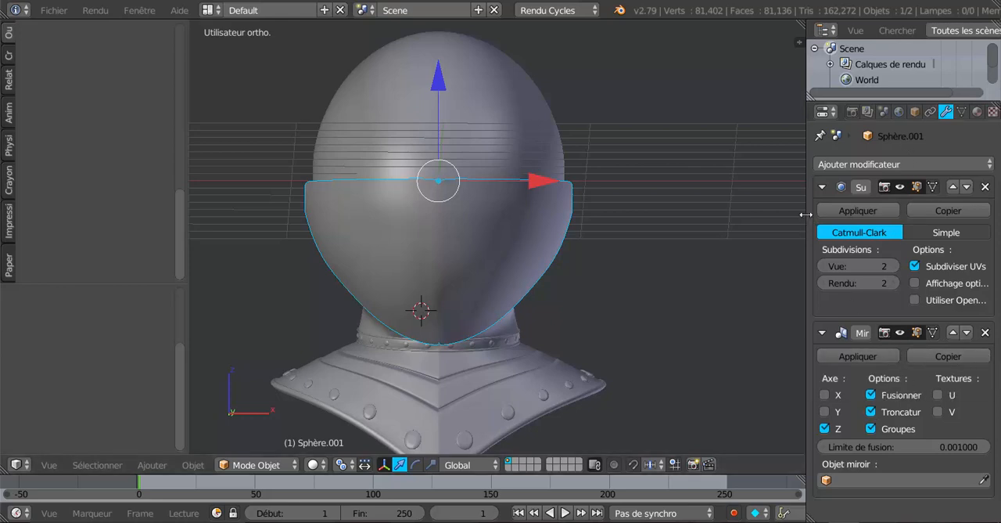
Step: Move the Mirror modifier above the Subsurf modifier in the stack and reopen the visor in Edit Mode
left_click_drag(806, 213, 735, 231)
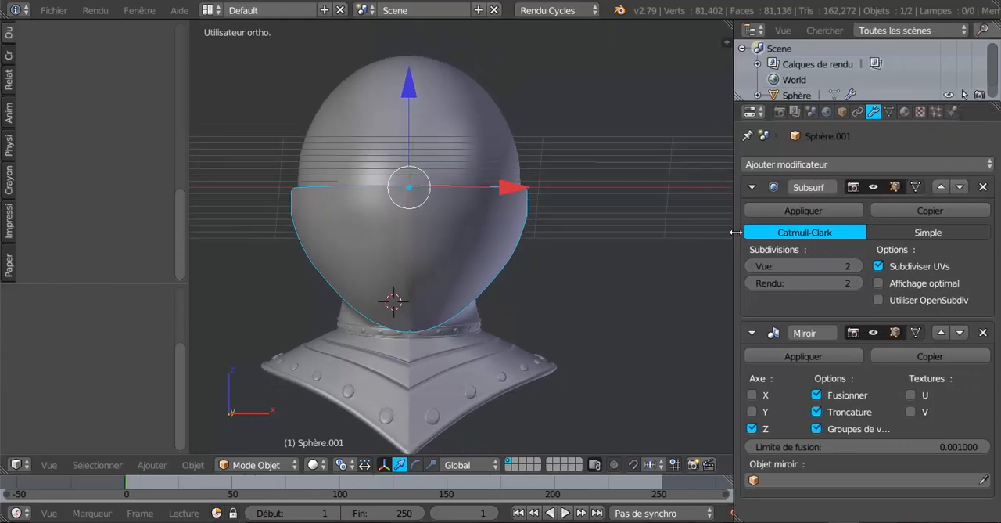
left_click(941, 333)
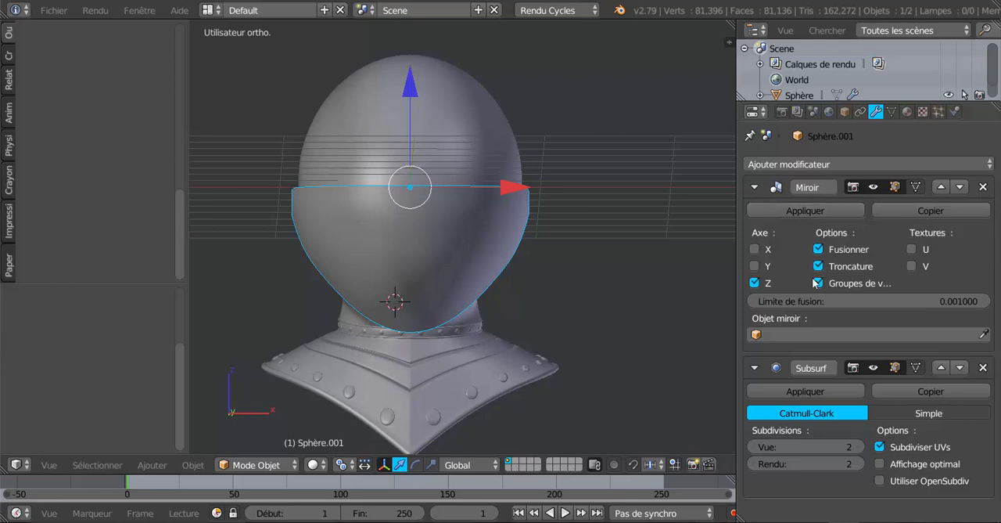
key("Tab")
scroll(617, 294, "up", 2)
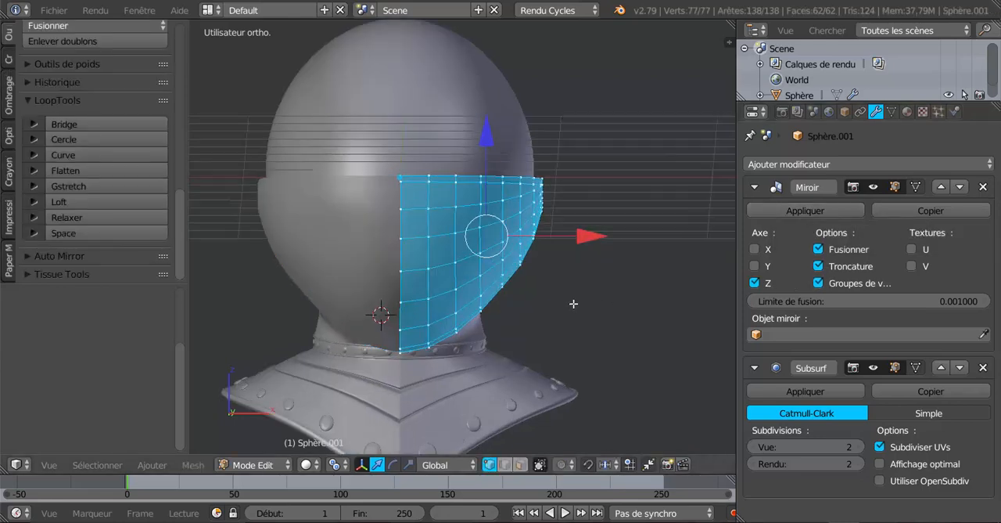
Step: Select the visor's central vertical edge loop and try to move it along X to test the mirror clipping
middle_click_drag(579, 280, 604, 274, "shift")
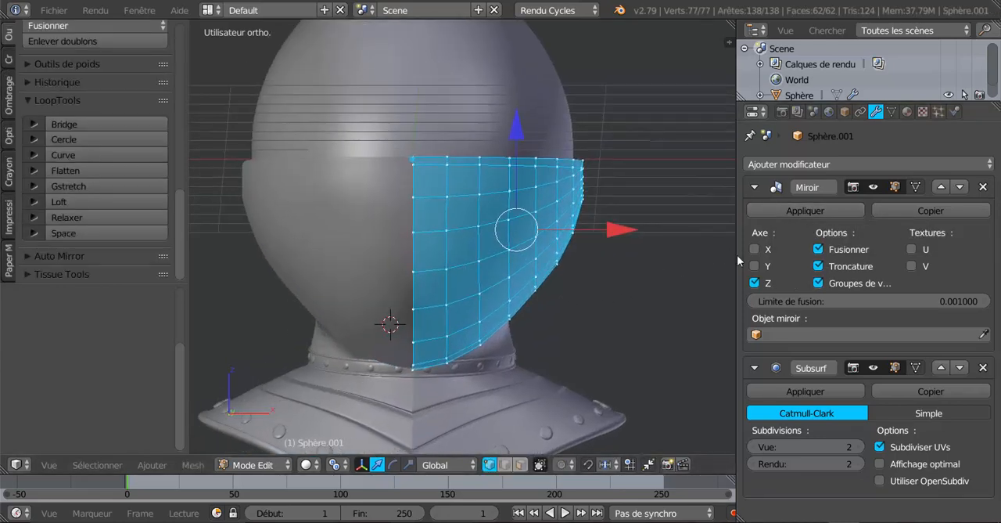
left_click_drag(737, 258, 770, 258)
middle_click_drag(635, 289, 686, 253, "shift")
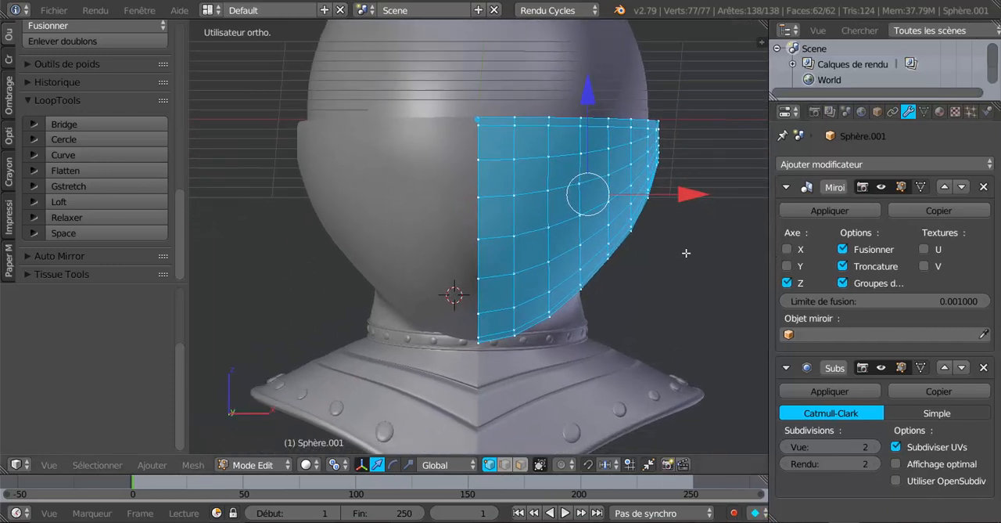
right_click(479, 186, "alt")
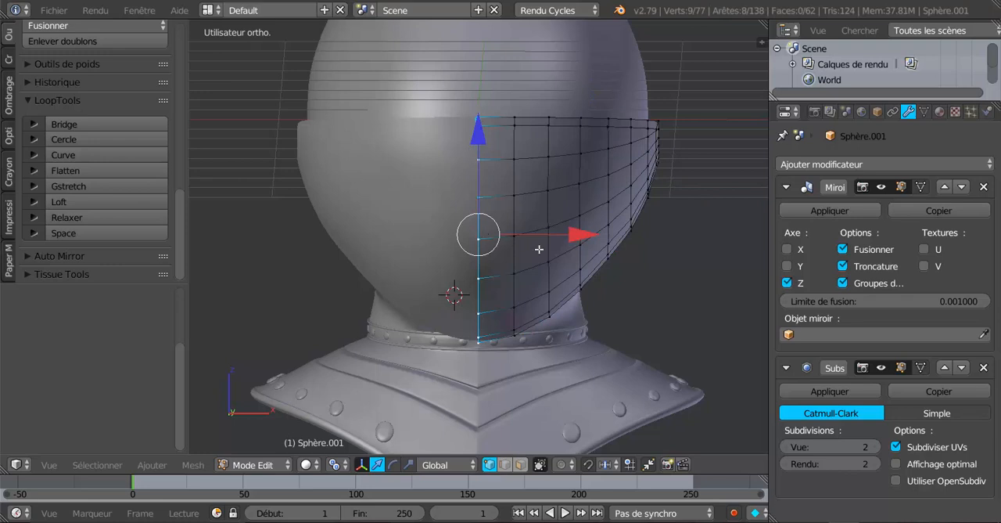
left_click_drag(582, 235, 485, 288)
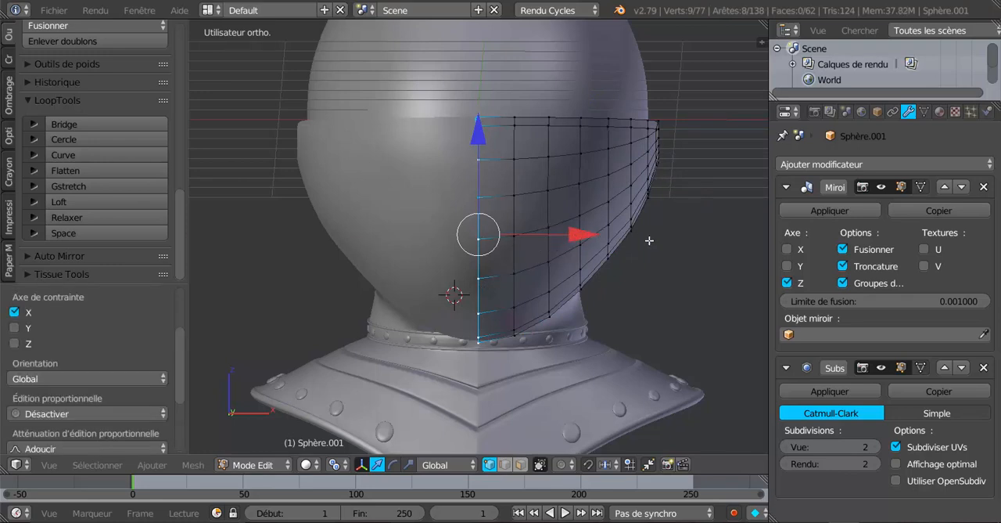
left_click_drag(572, 234, 619, 232)
Step: Inspect the mirrored visor from the front and side in Object Mode, and return to Edit Mode
key("Tab")
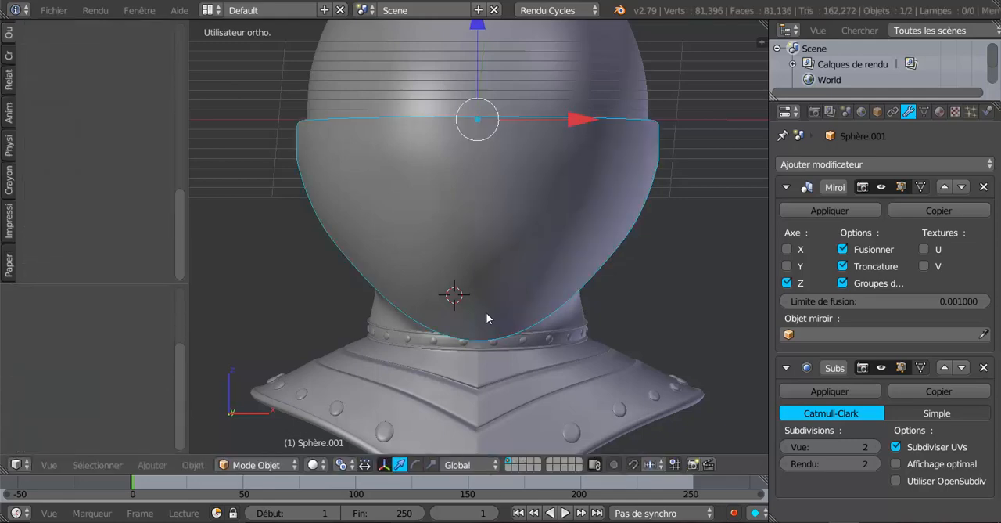
scroll(493, 309, "down", 3)
middle_click_drag(507, 304, 425, 297)
scroll(399, 294, "up", 3)
middle_click_drag(592, 290, 499, 283)
key("Tab")
scroll(499, 282, "up", 2)
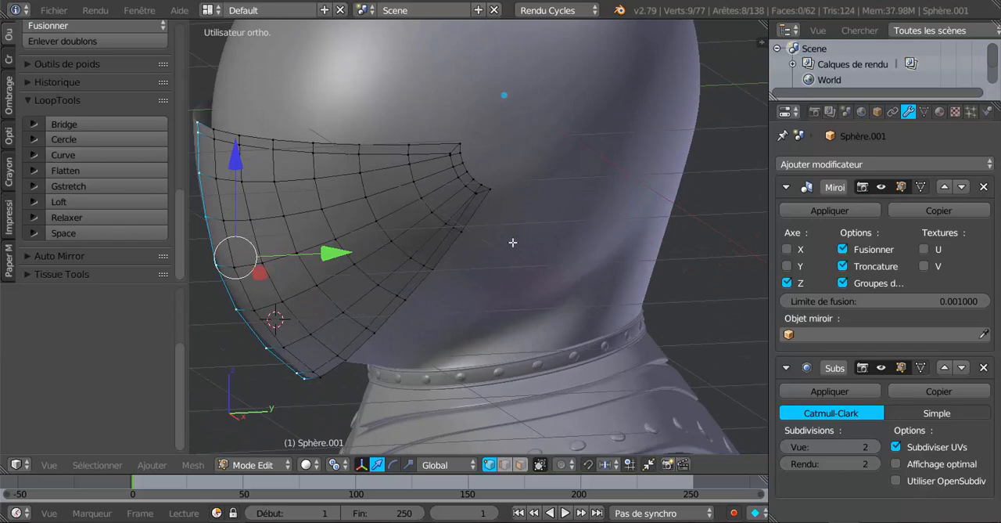
Step: Circle-select the seven vertices on the visor's short rear end and extrude them in side view about 0.22 along Y and 0.17 along Z
key("a")
key("c")
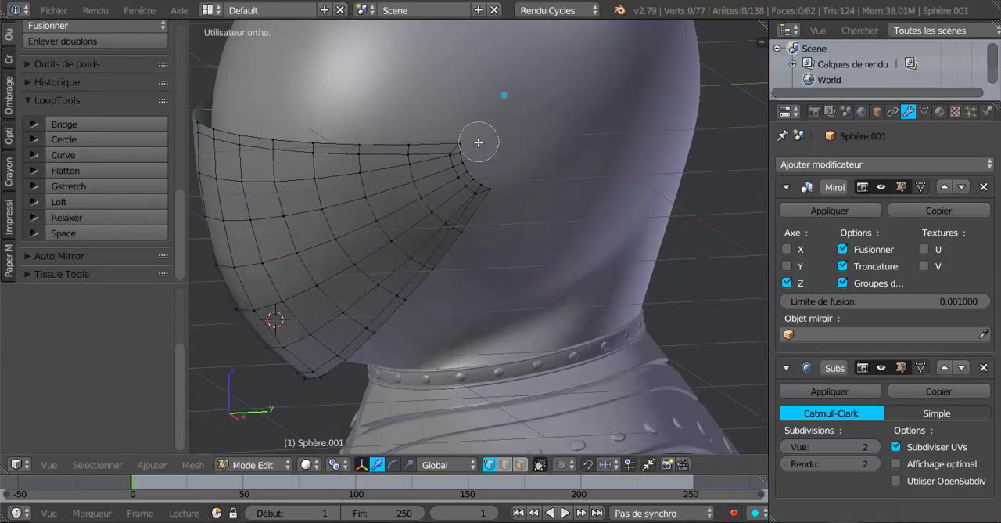
left_click_drag(476, 143, 499, 176)
right_click(499, 176)
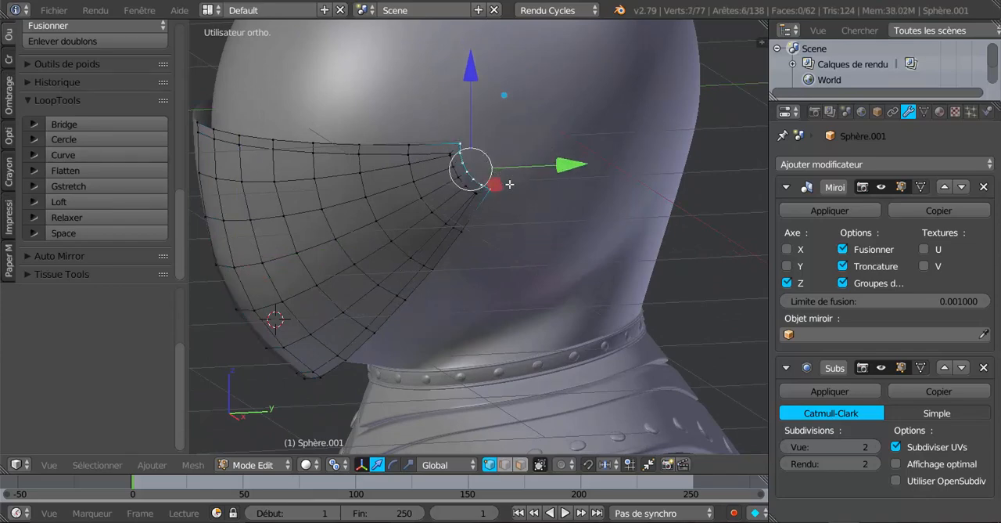
scroll(529, 222, "up", 4)
scroll(524, 216, "up", 2)
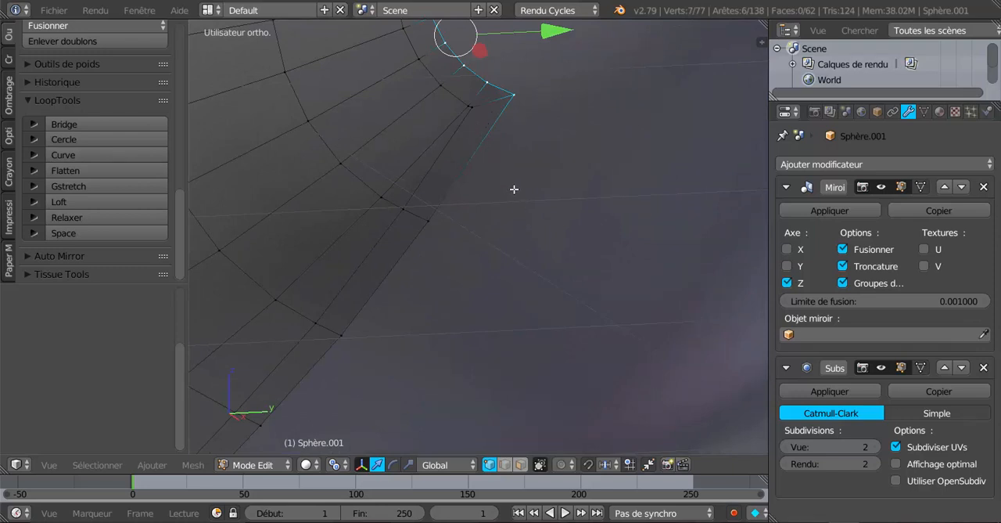
scroll(512, 226, "down", 3)
middle_click_drag(500, 259, 488, 261)
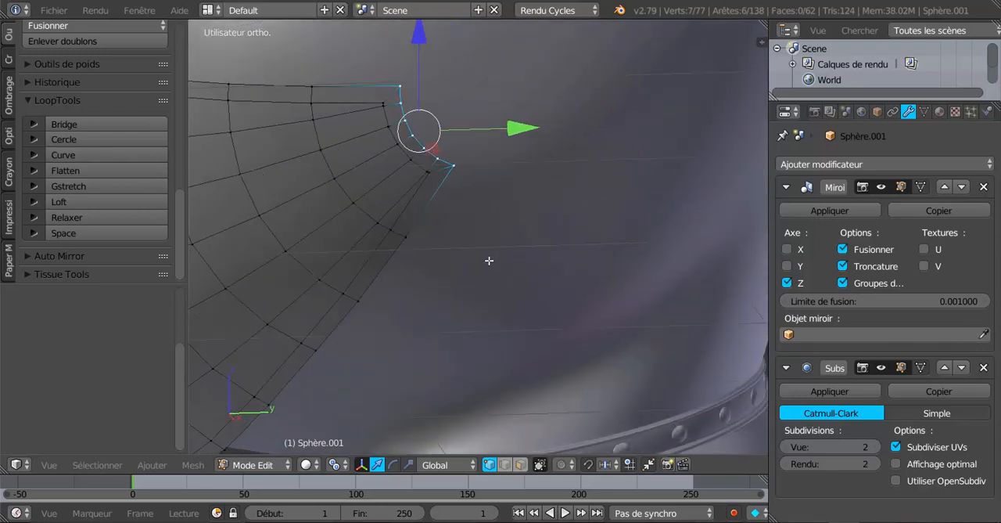
key("KP_3")
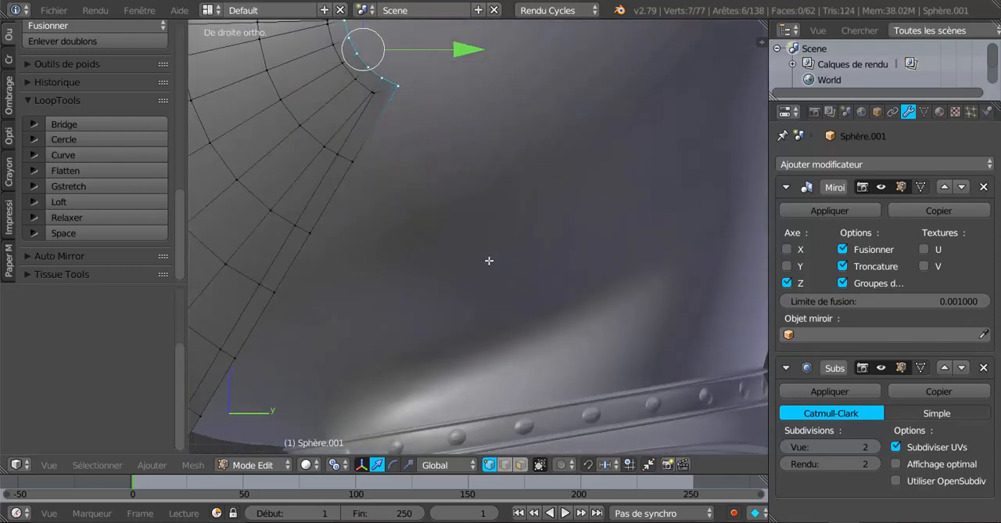
scroll(491, 261, "down", 3)
middle_click_drag(529, 221, 558, 314, "shift")
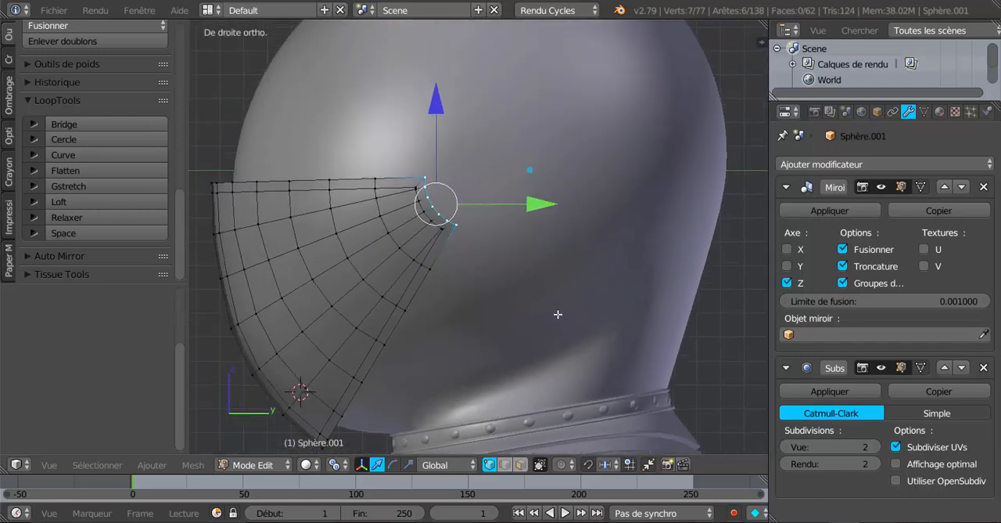
key("e")
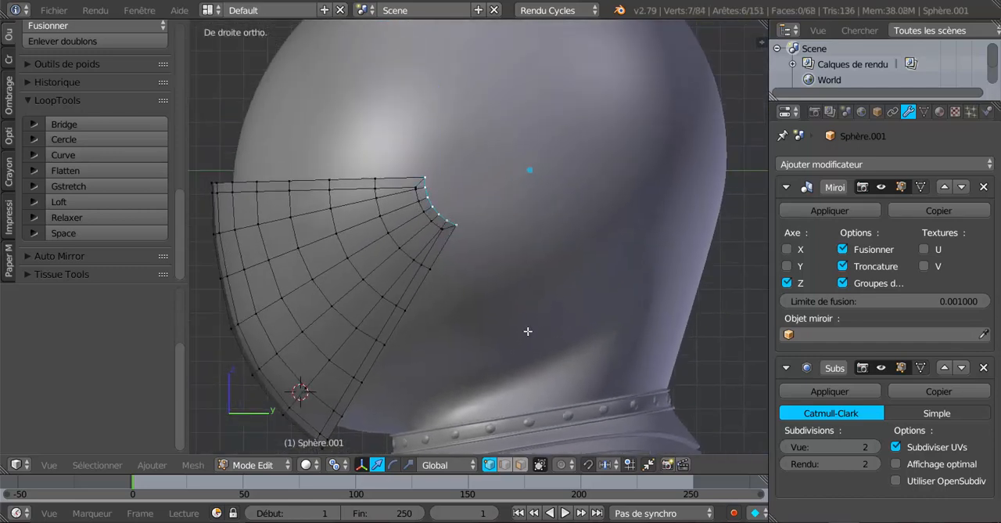
left_click(579, 289)
scroll(578, 290, "down", 3)
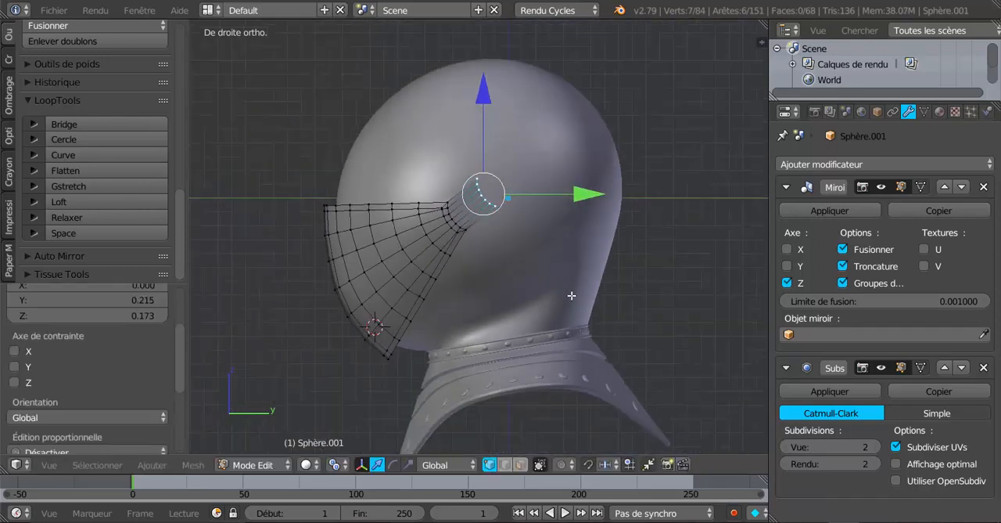
key("e")
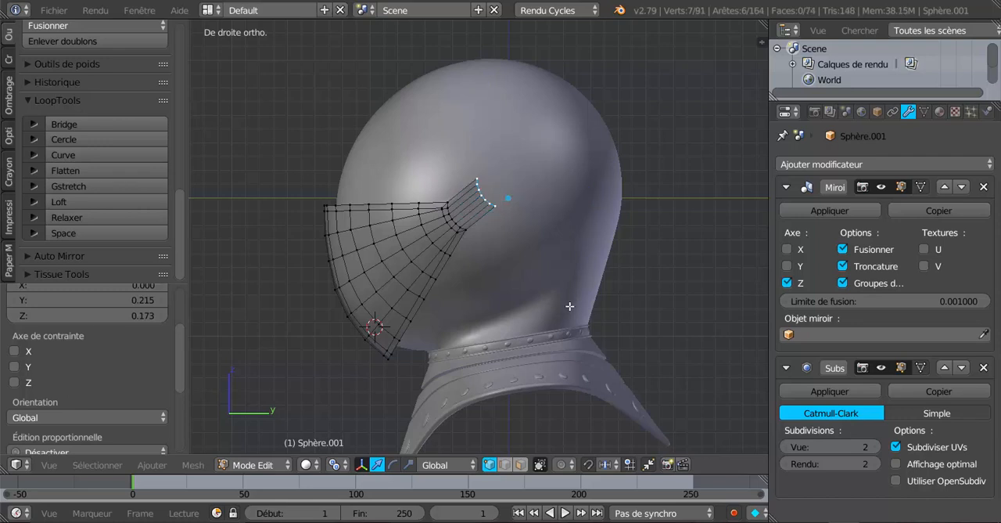
left_click(599, 274)
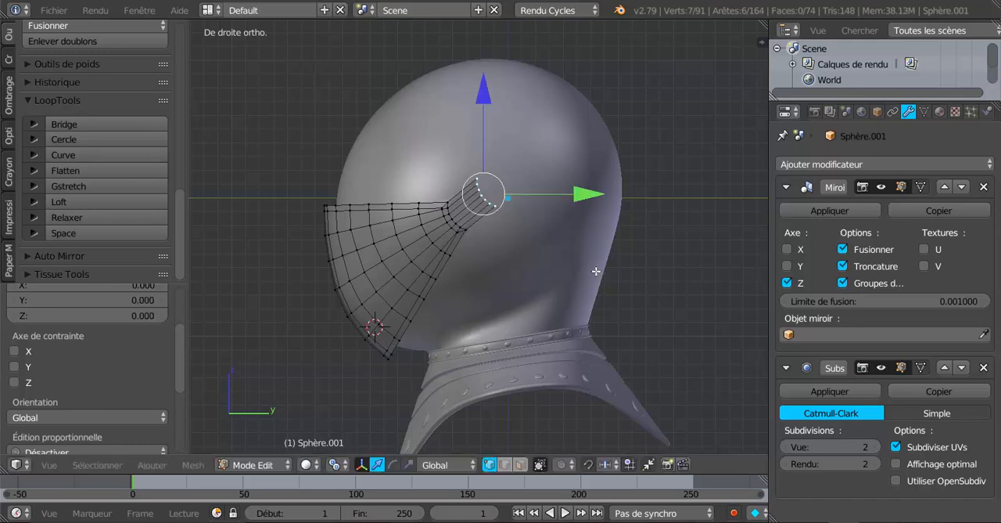
scroll(518, 248, "up", 2)
key("ctrl+z")
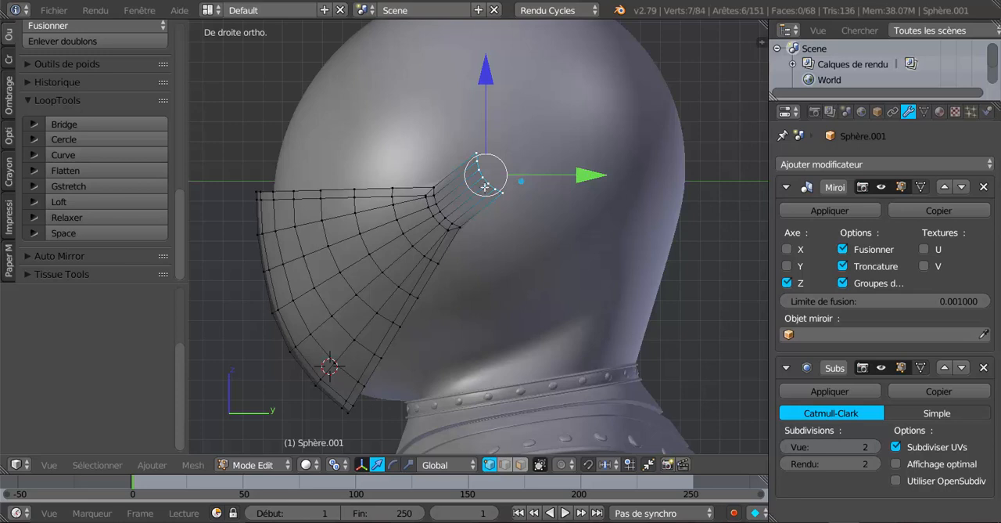
Step: Lower the extruded end row along Z to the visor's rear corner height and rotate it until it stands roughly vertical
left_click_drag(487, 83, 501, 132)
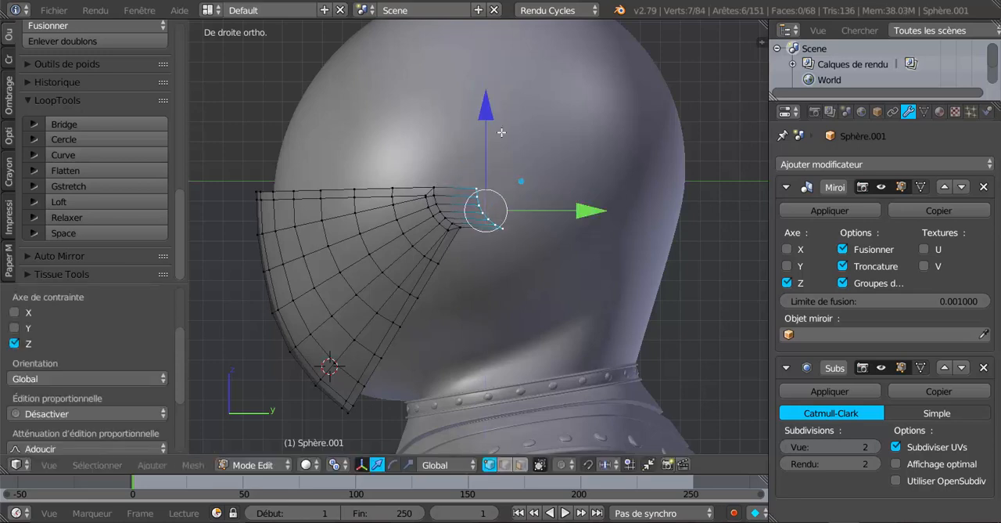
key("r")
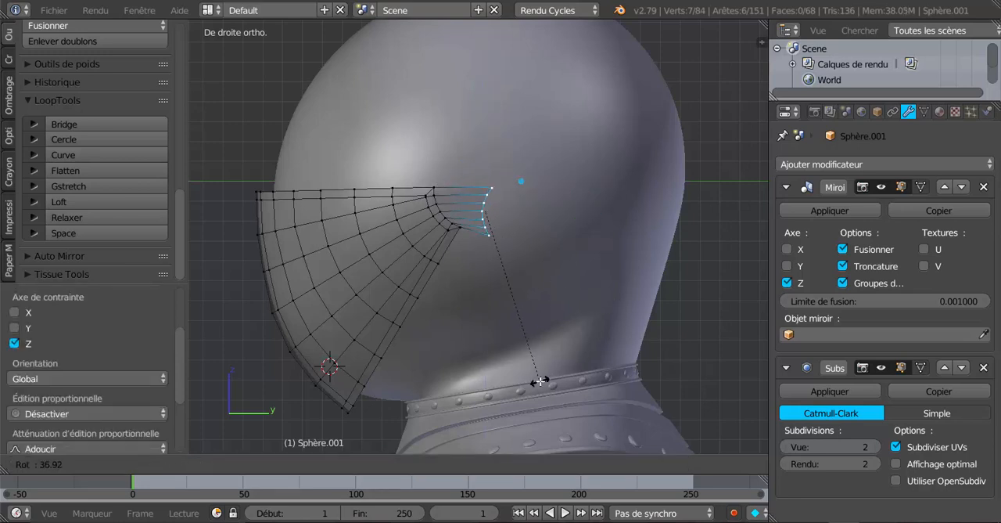
left_click(552, 380)
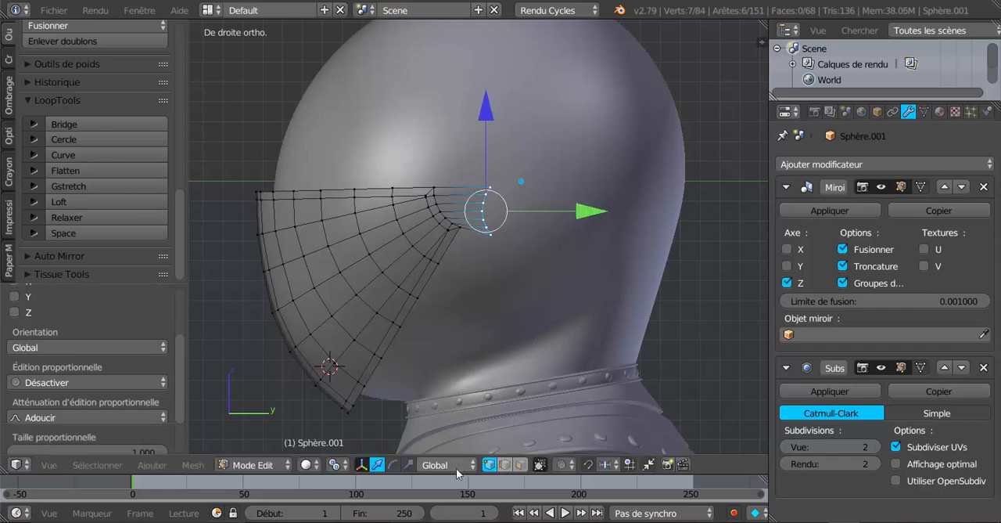
Step: Scale the extruded end row negatively along Y so its curve bulges toward the back of the helmet
left_click(408, 464)
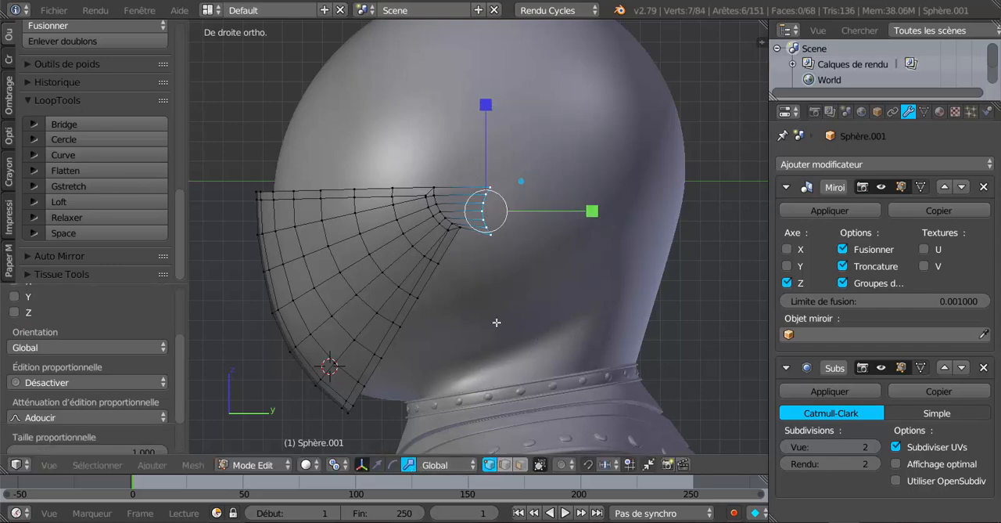
scroll(514, 235, "up", 1)
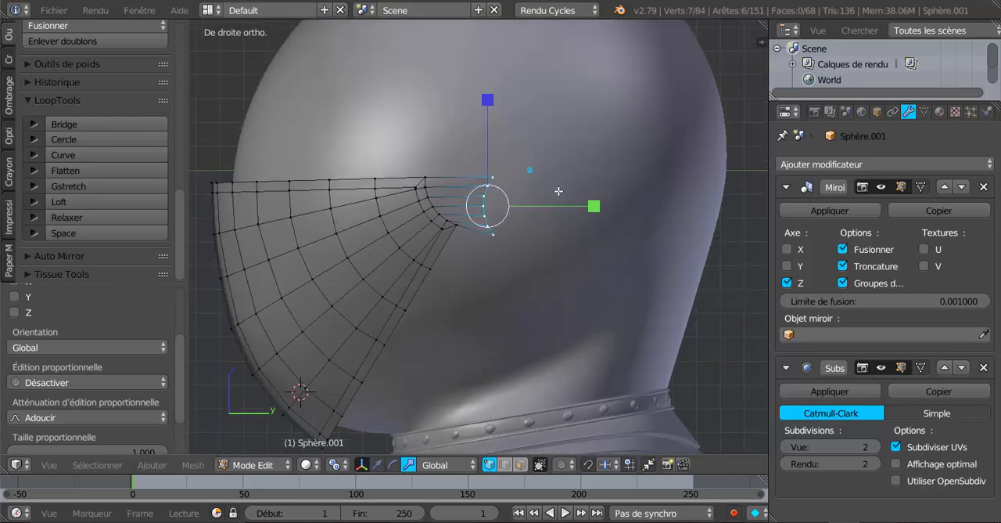
left_click_drag(593, 205, 252, 186)
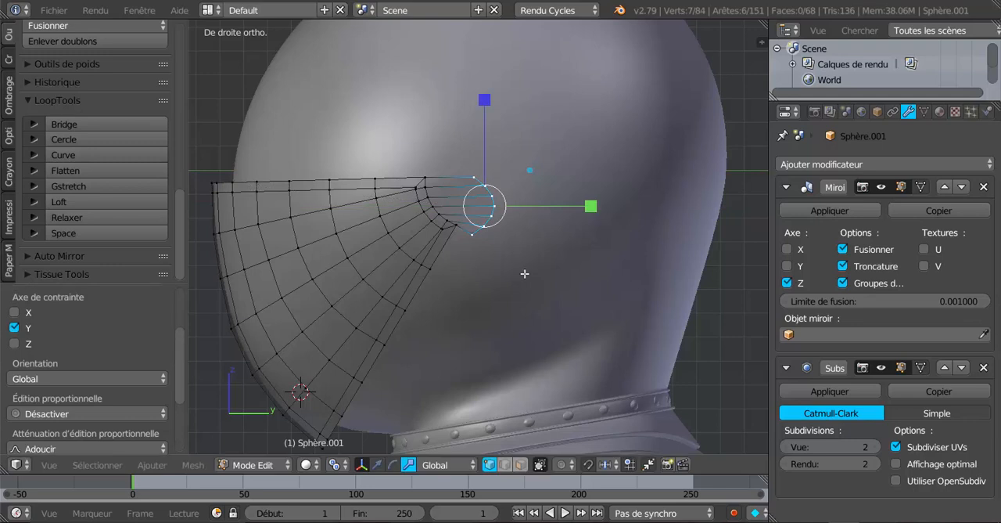
Step: Move the rounded end row about 0.16 along Y and 0.17 along Z, rotate it about -26°, and fine-tune its position
key("g")
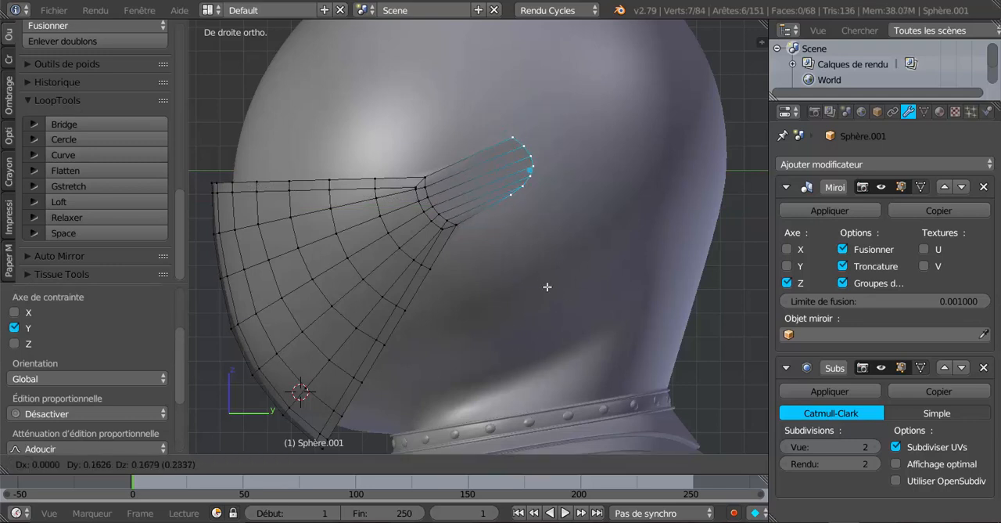
left_click(545, 286)
key("r")
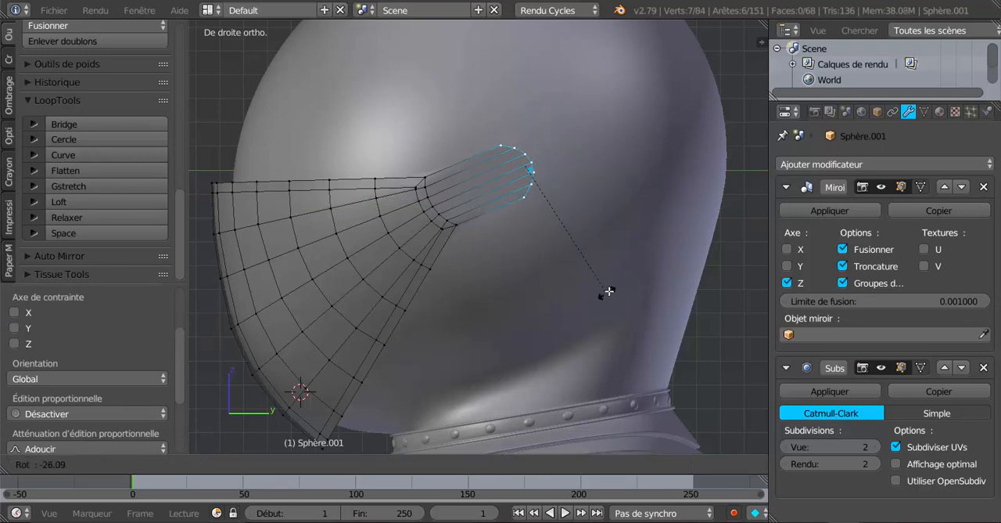
left_click(610, 287)
key("g")
left_click(612, 283)
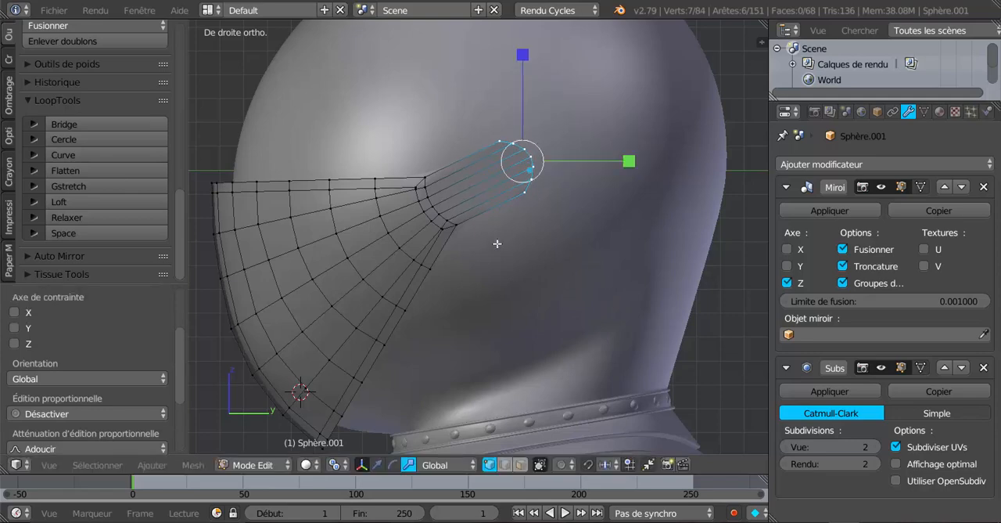
Step: In side view, raise the visor arm's rounded end above the object's origin and rotate it about -17°
middle_click_drag(497, 243, 555, 267)
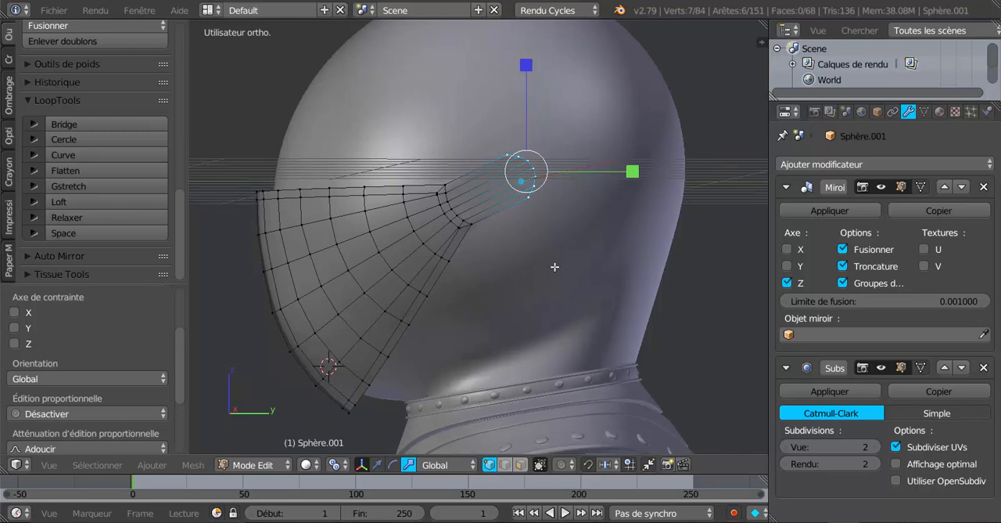
key("KP_3")
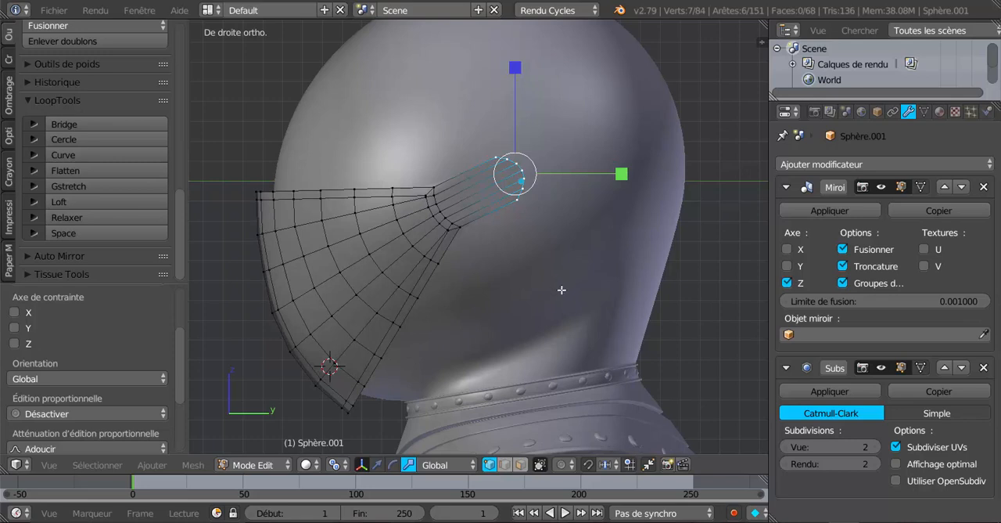
key("g")
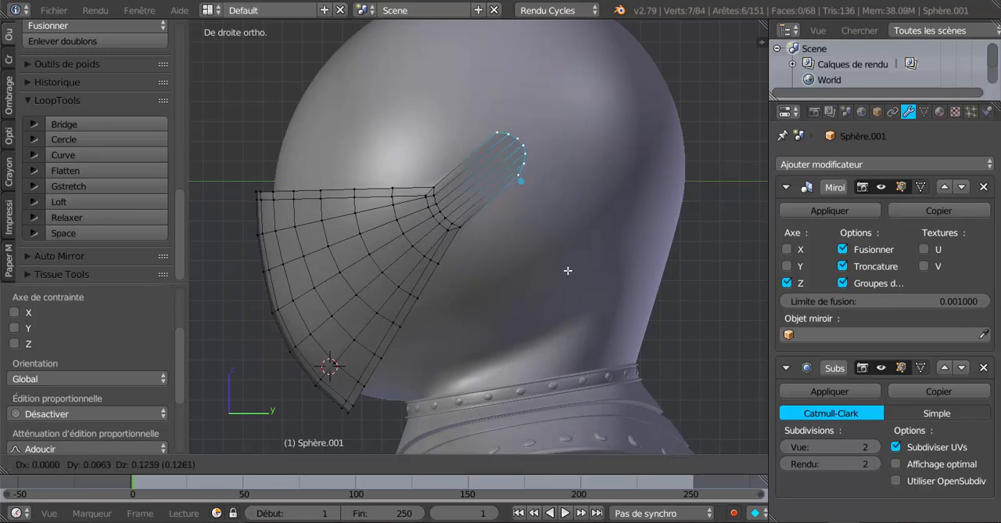
left_click(569, 269)
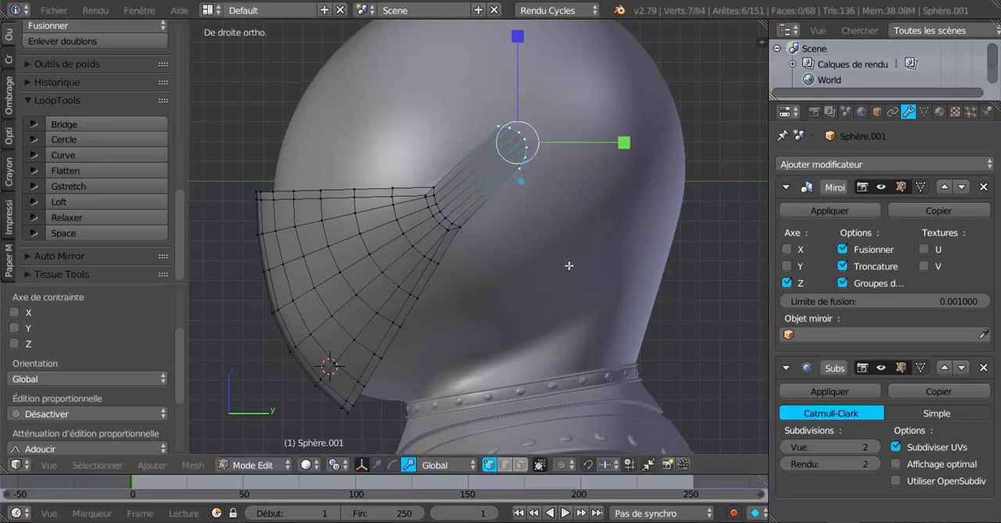
key("r")
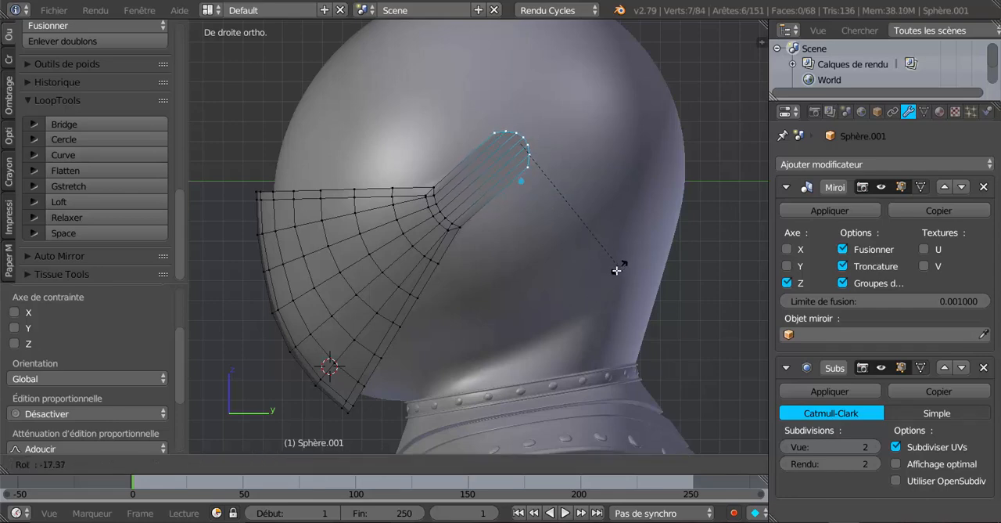
left_click(614, 273)
Step: Check the smoothed arm in Object Mode, and in Edit Mode move its rounded end further up and back across the helmet
key("Tab")
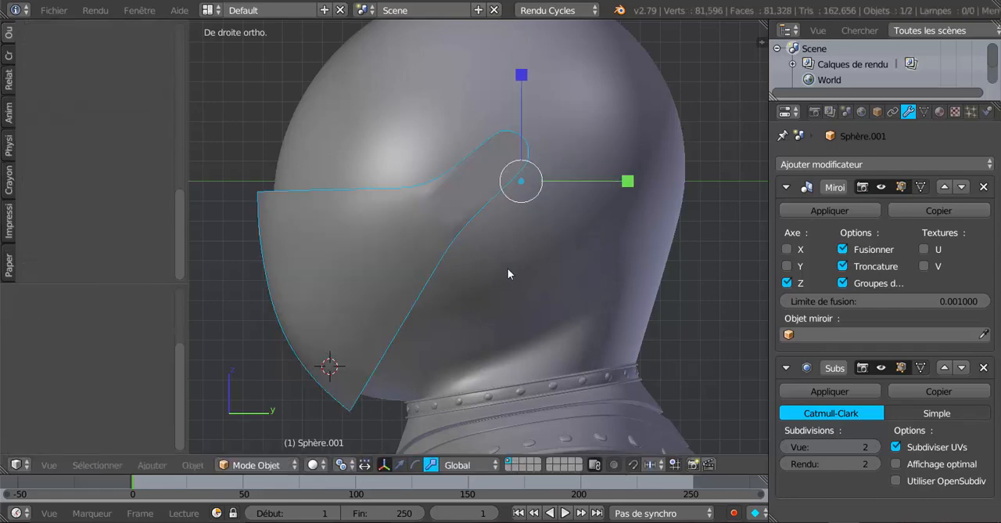
key("Tab")
middle_click_drag(503, 268, 449, 337)
key("KP_3")
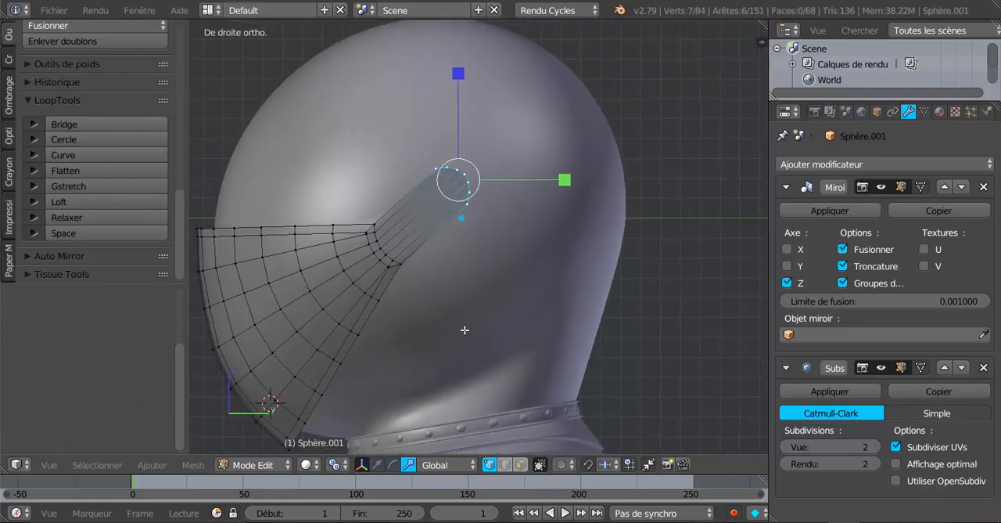
key("g")
left_click(557, 242)
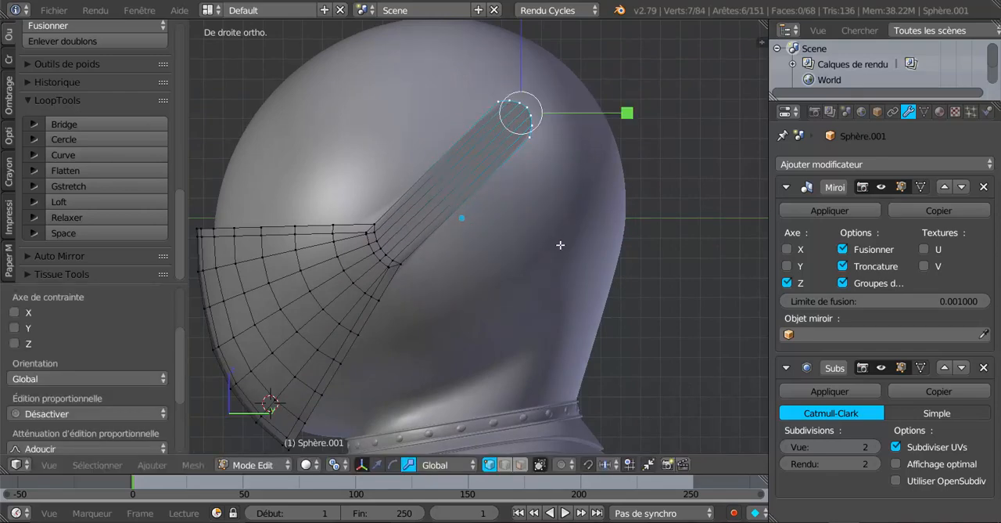
middle_click_drag(556, 242, 475, 284)
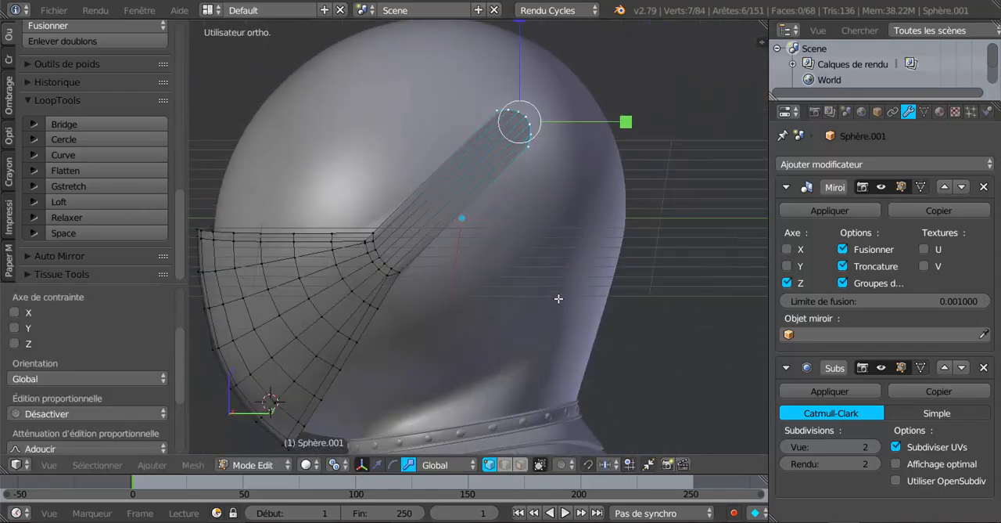
Step: In side view, move the arm's rounded end about -0.27 along Y and -0.31 along Z, and scale it up about 1.78 times
key("KP_3")
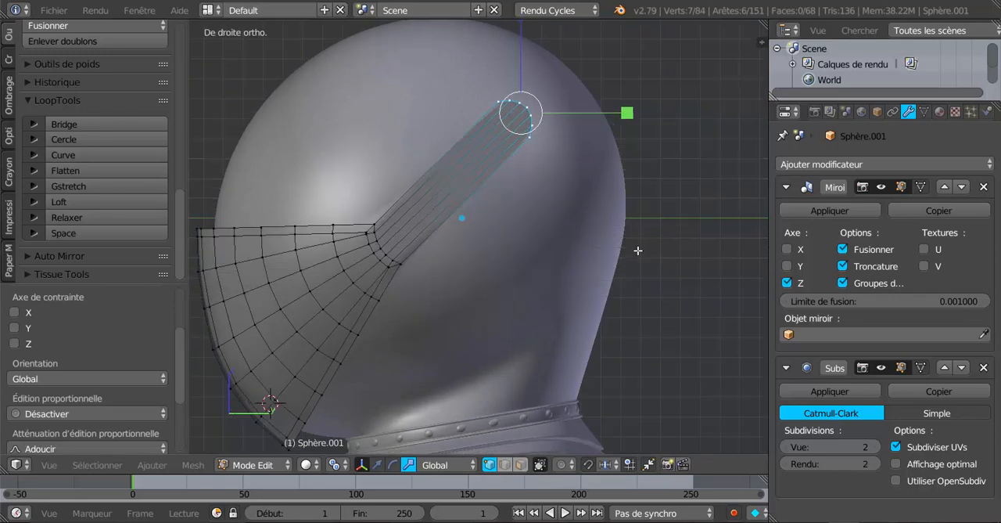
key("g")
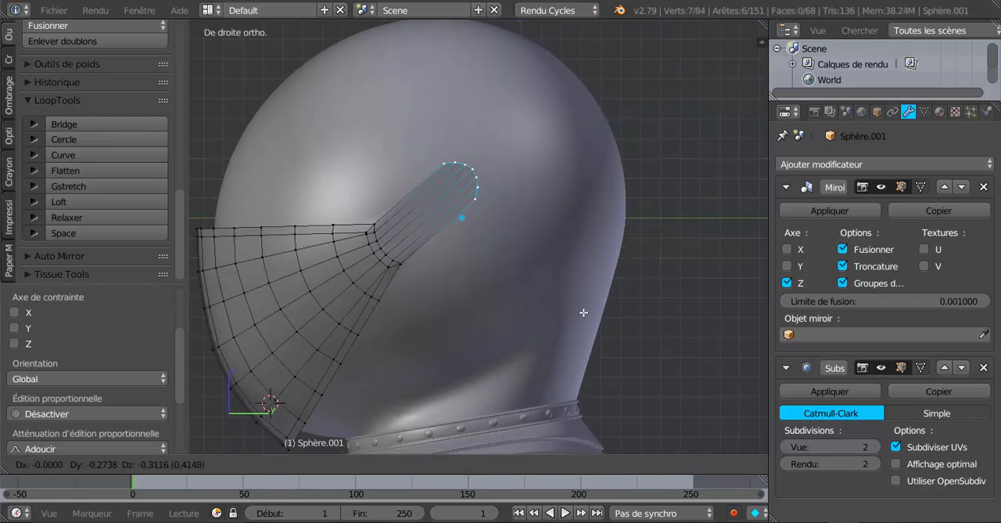
left_click(584, 315)
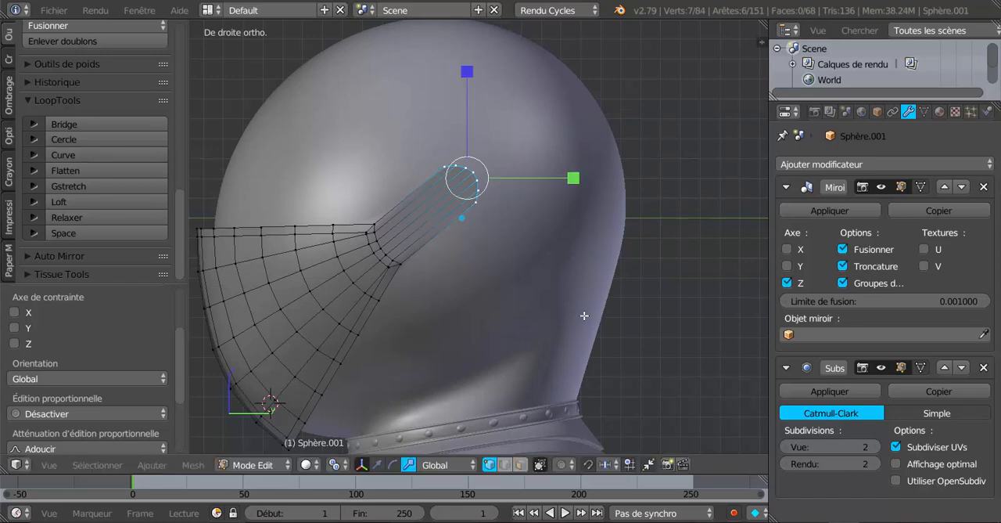
key("s")
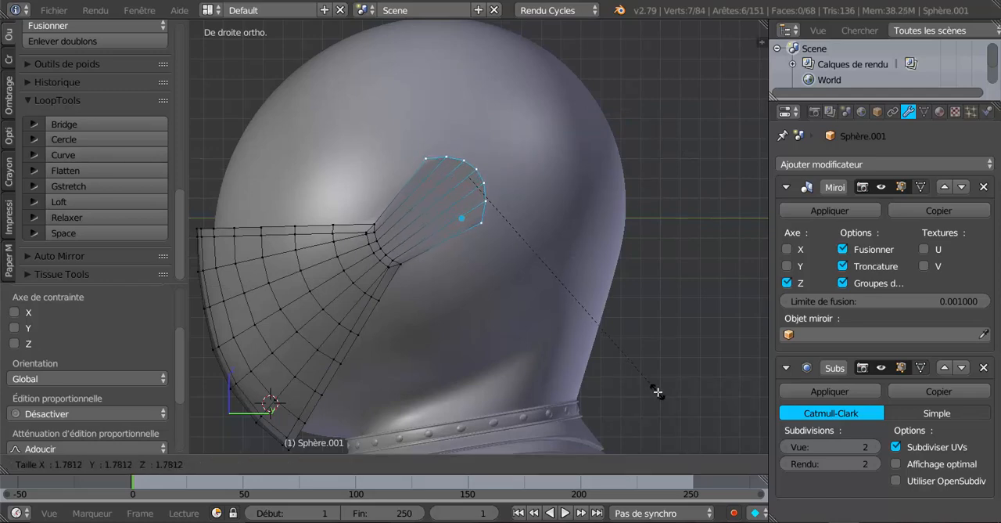
left_click(659, 392)
Step: Check the smoothed arm in Object Mode, and in Edit Mode add one centred edge loop across the arm between the visor corner and rounded end
key("Tab")
middle_click_drag(430, 251, 458, 235)
scroll(376, 265, "up", 1)
key("Tab")
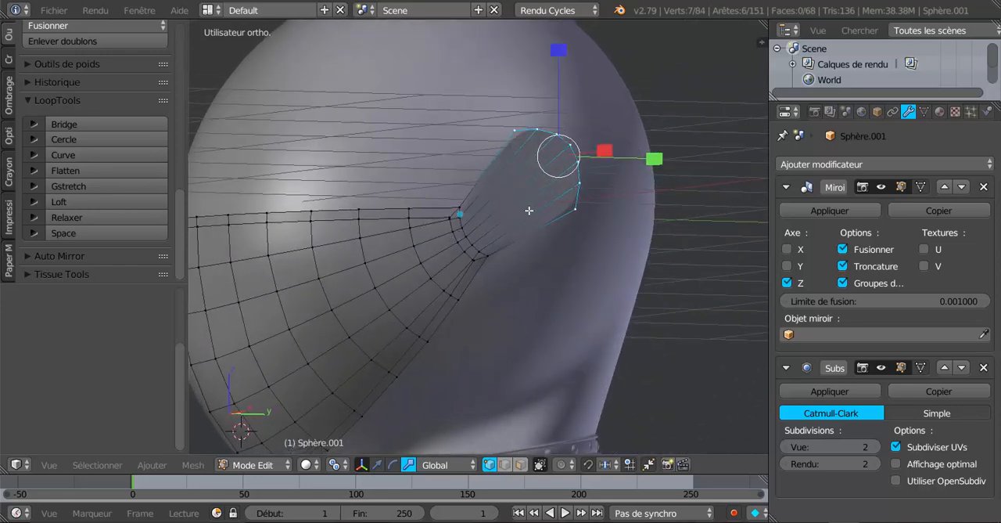
key("Tab")
key("Tab")
key("ctrl+e")
key("ctrl+r")
double_click(535, 214)
Step: Switch to the translate manipulator and move the arm's new edge loop slightly outward along X, away from the helmet surface
middle_click_drag(569, 216, 681, 273)
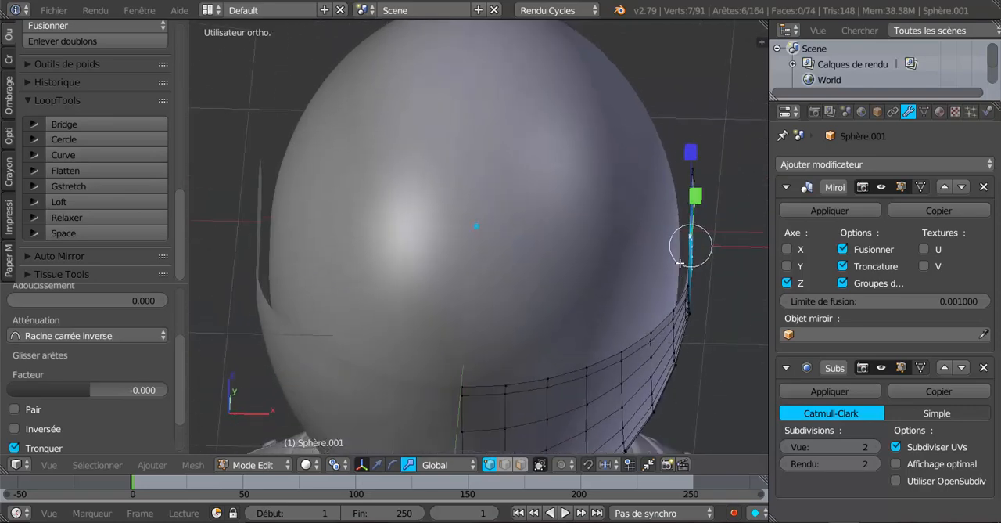
middle_click_drag(573, 252, 498, 259)
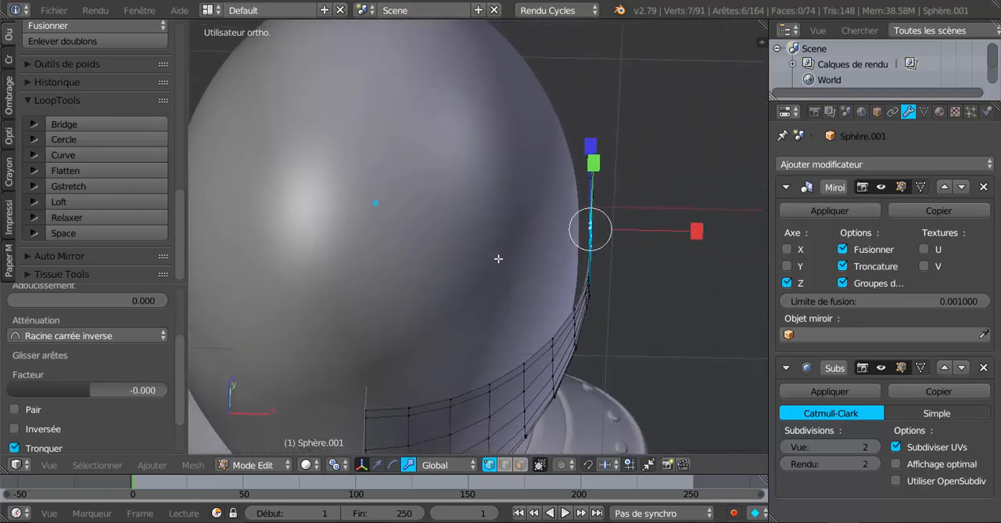
scroll(504, 256, "up", 1)
left_click(377, 465)
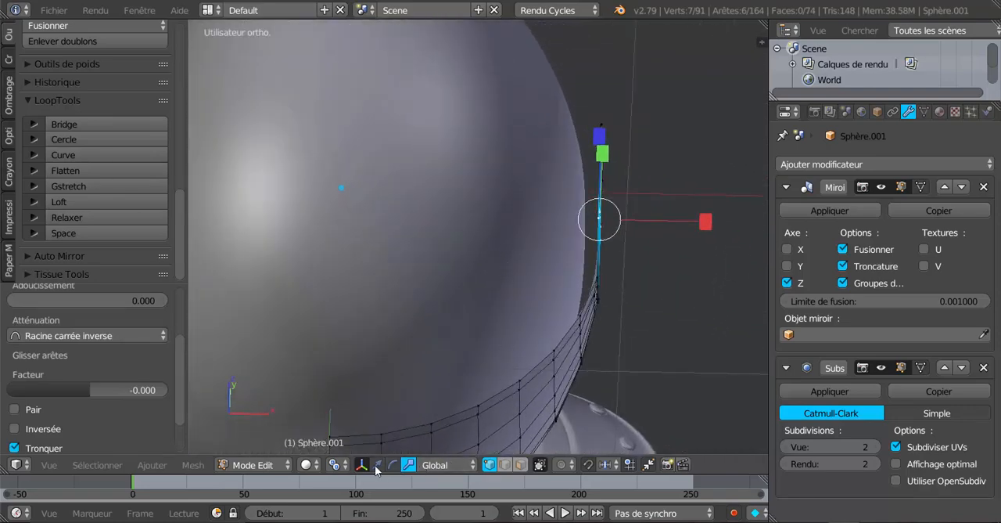
left_click_drag(692, 221, 698, 221)
Step: Examine the smoothed visor arms from the front and side in Object Mode, and the arm's mesh up close in Edit Mode
key("Tab")
middle_click_drag(698, 228, 524, 173)
scroll(524, 173, "down", 4)
middle_click_drag(486, 203, 539, 231)
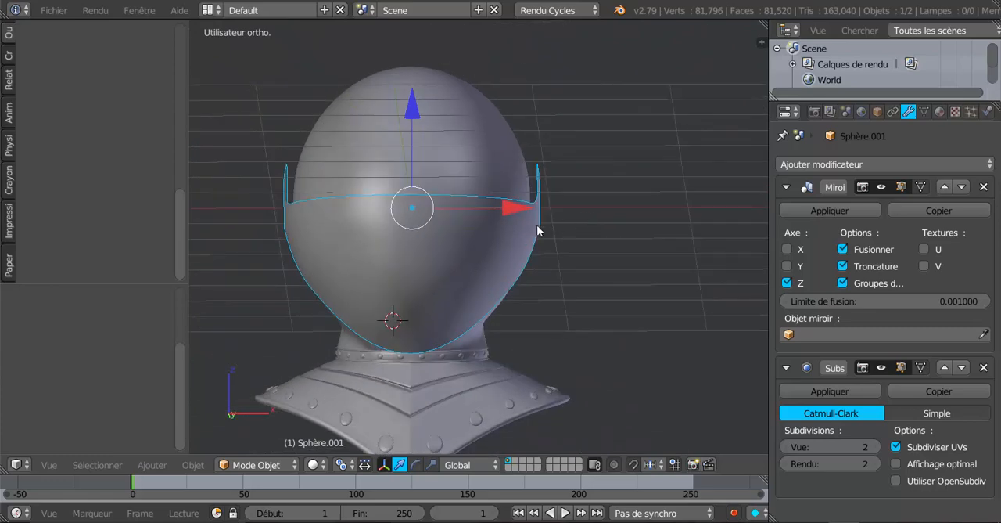
middle_click_drag(536, 167, 418, 223)
scroll(415, 201, "up", 5)
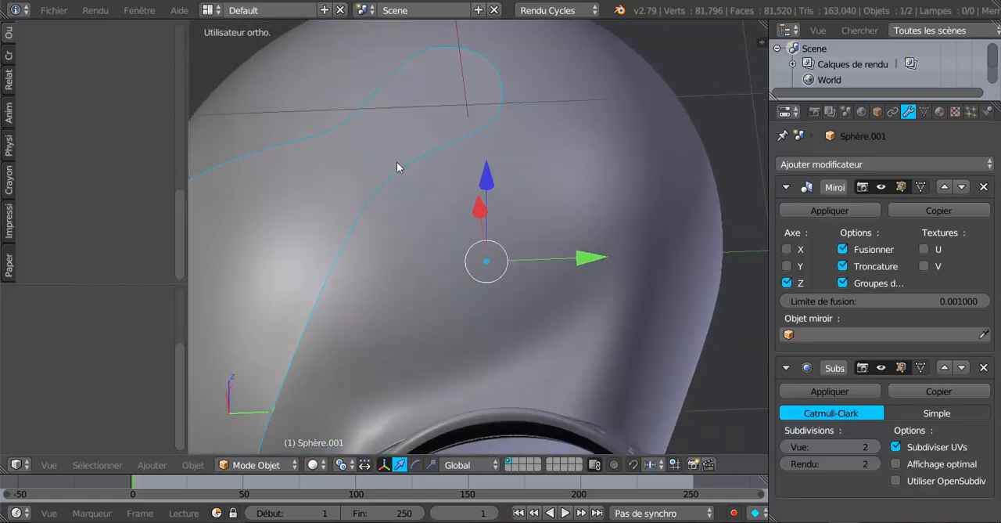
middle_click_drag(397, 162, 397, 202)
key("Tab")
middle_click_drag(478, 188, 471, 156, "shift")
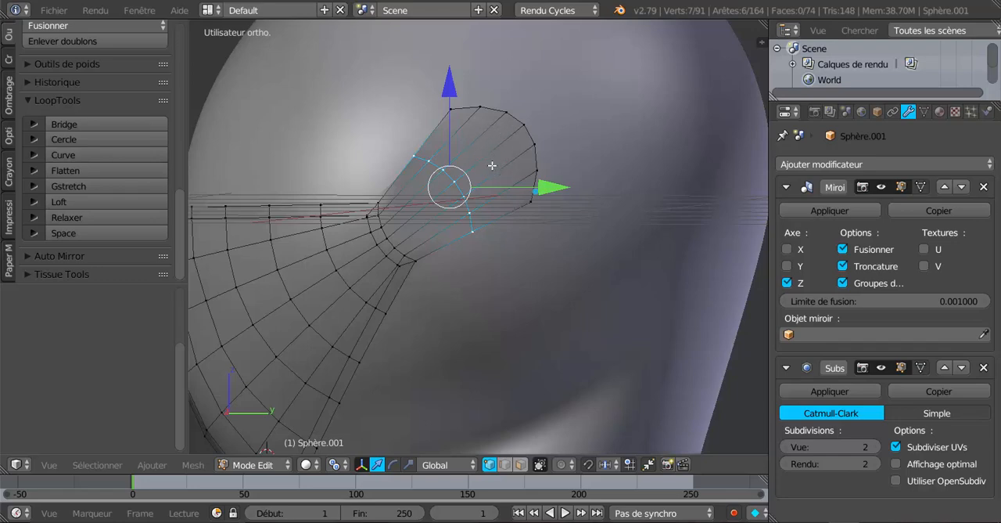
Step: Examine the arm's new edge loop and its clearance from the helmet from the side, back and front three-quarter views
scroll(496, 180, "down", 2)
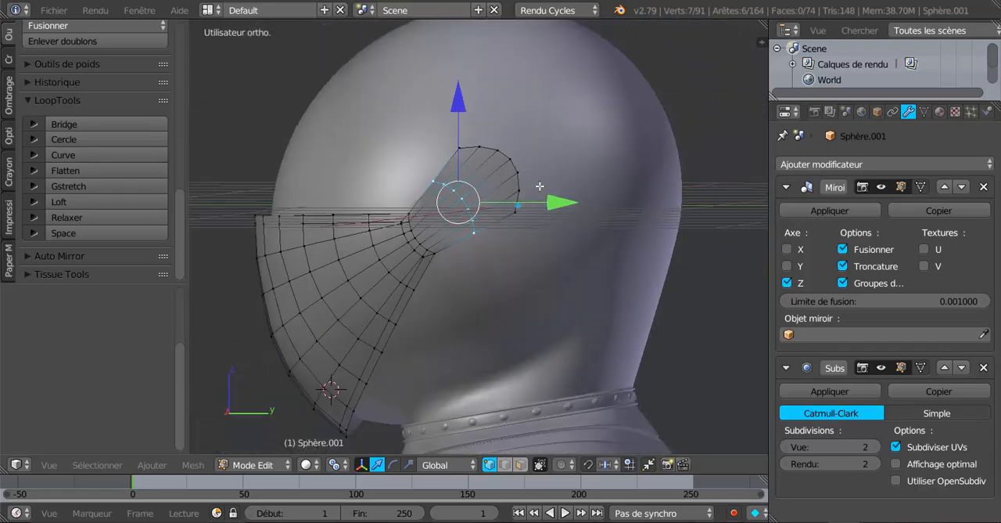
key("KP_1")
middle_click_drag(659, 200, 380, 206)
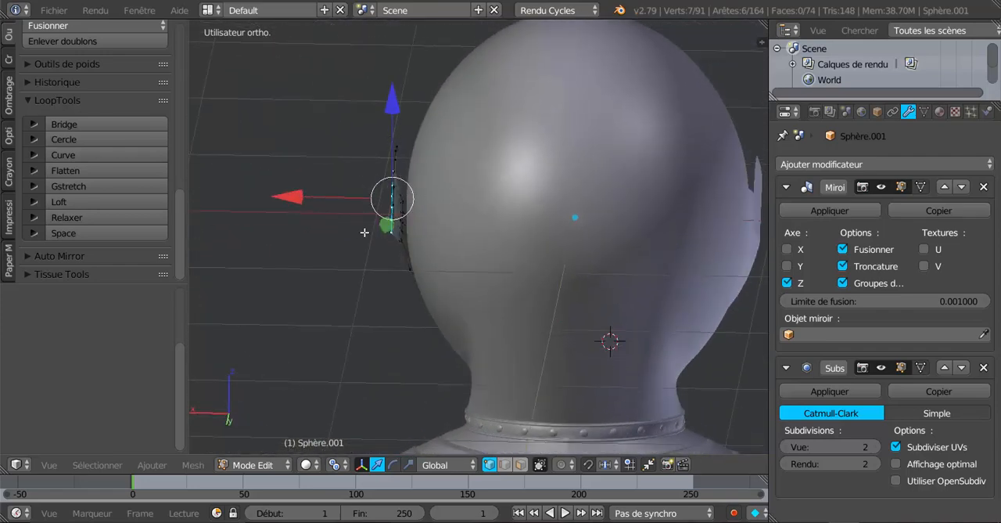
middle_click_drag(365, 232, 435, 230)
scroll(435, 230, "up", 2)
scroll(435, 226, "down", 5)
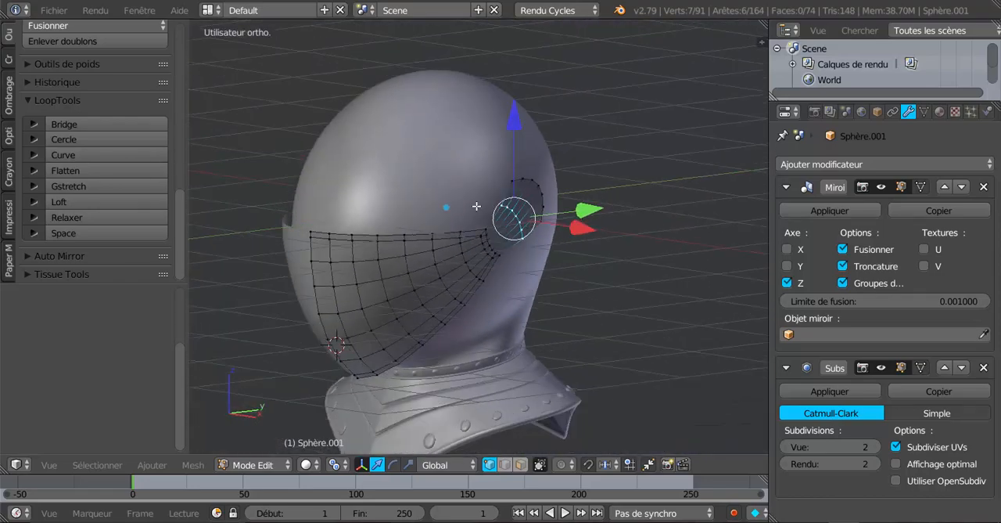
middle_click_drag(477, 206, 384, 208)
scroll(508, 199, "up", 3)
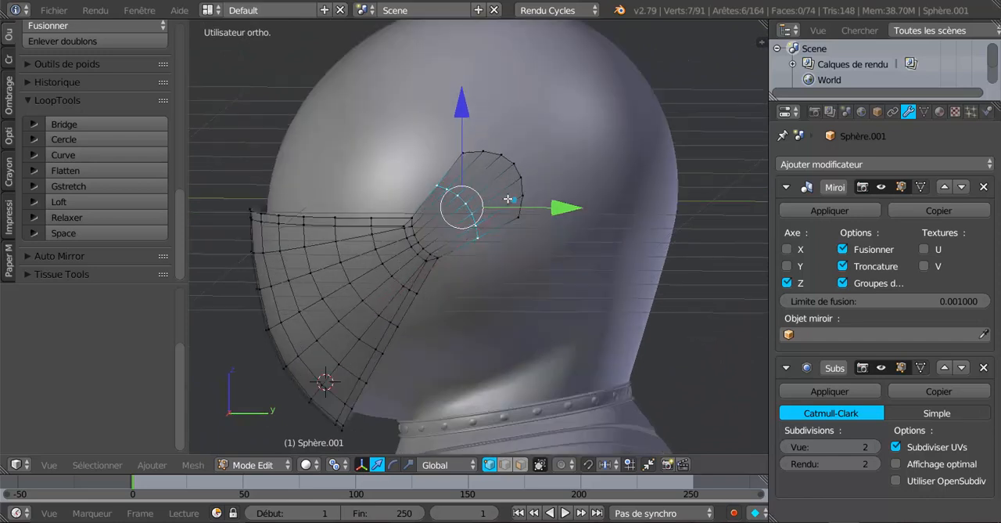
scroll(508, 199, "up", 1)
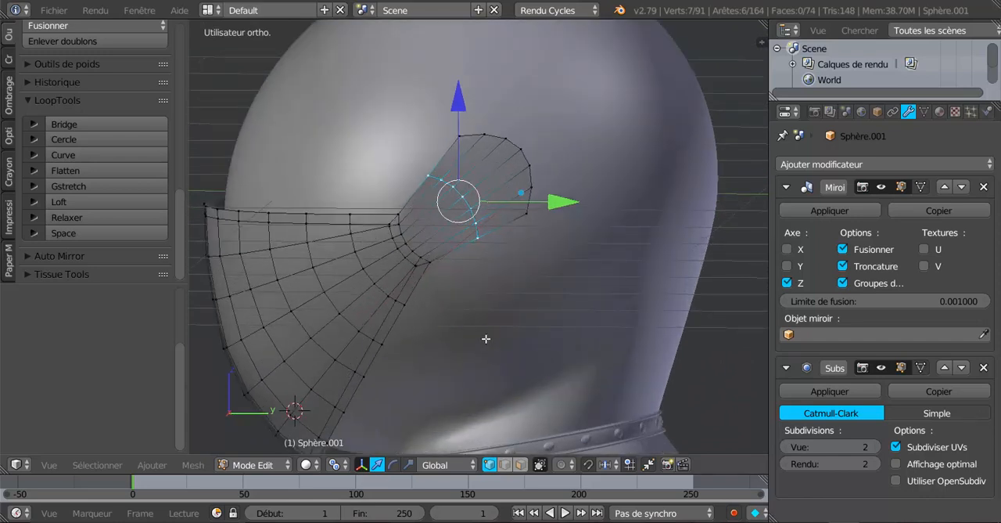
Step: In face select mode, circle-select only the faces of the arm's rounded end, deselecting the extra faces nearer the visor
left_click(520, 464)
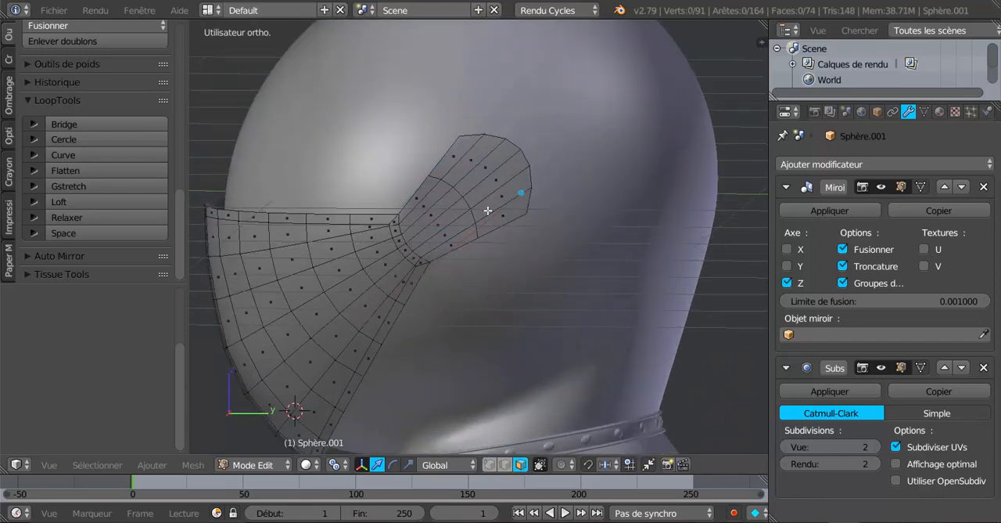
key("c")
left_click_drag(477, 165, 486, 201)
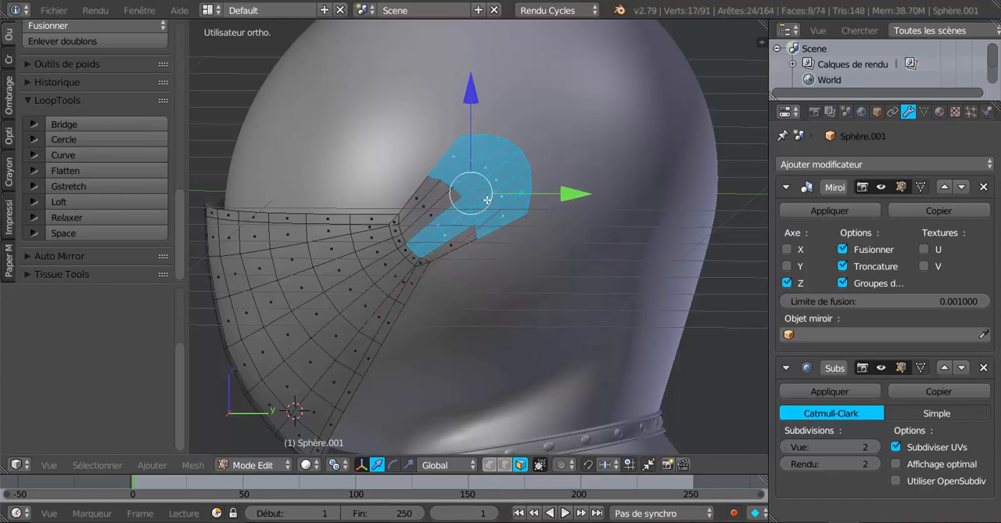
key("c")
middle_click(429, 239)
right_click(430, 240)
scroll(433, 240, "down", 3)
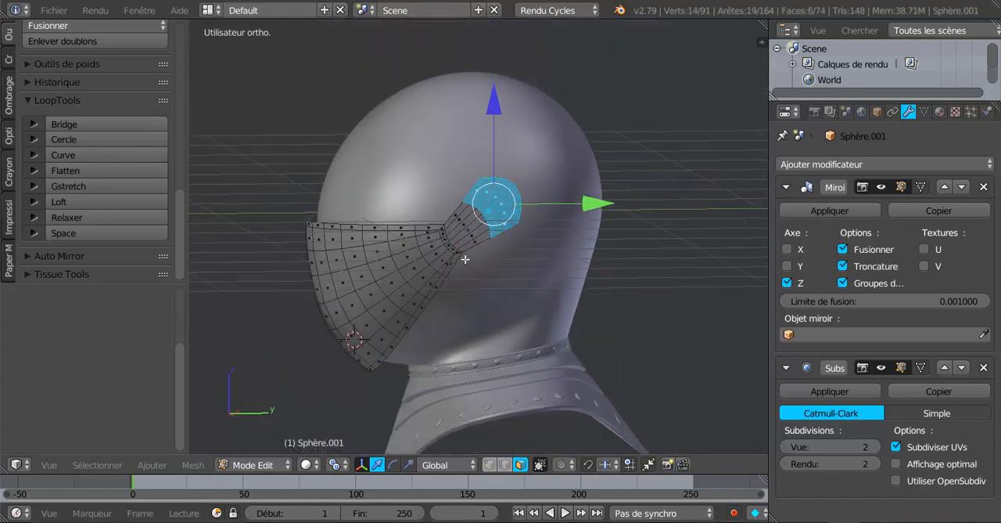
Step: Examine the arm's rounded end and its fit against the helmet from the front, side and above
middle_click_drag(465, 258, 419, 278)
scroll(413, 282, "up", 3)
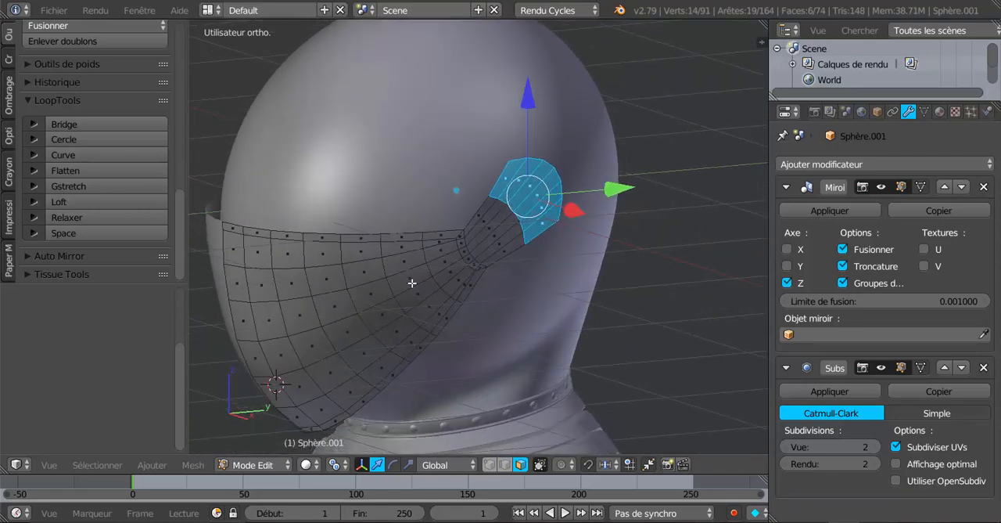
scroll(409, 274, "up", 2)
scroll(407, 269, "down", 3)
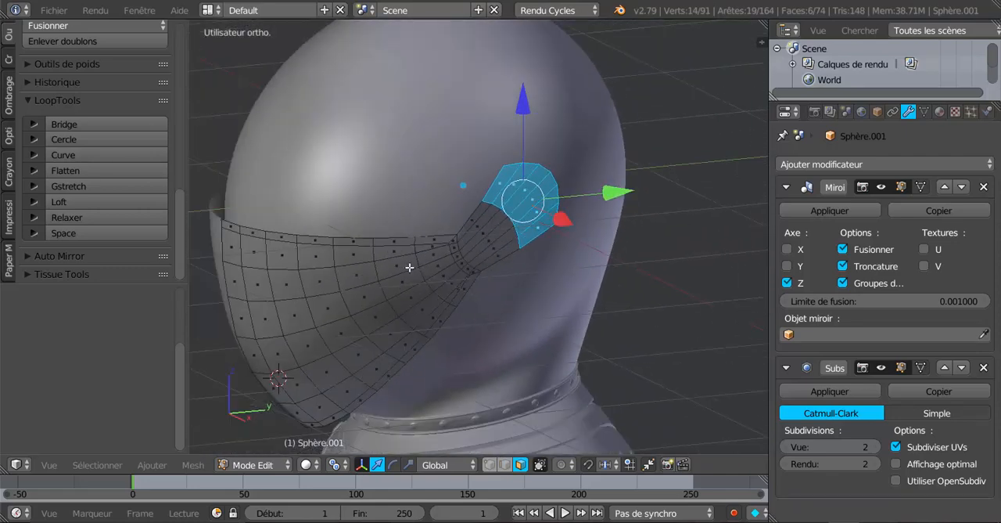
middle_click_drag(409, 269, 521, 258)
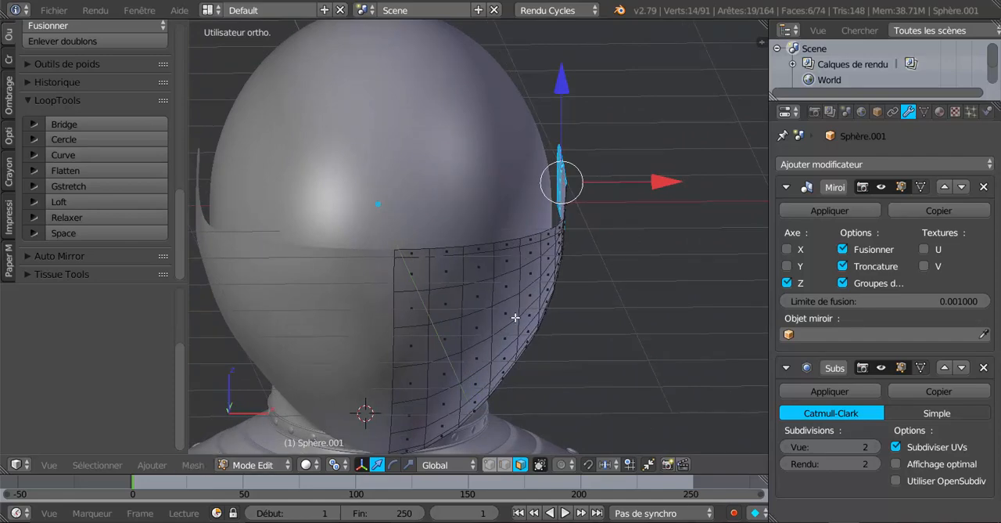
middle_click_drag(589, 342, 410, 365)
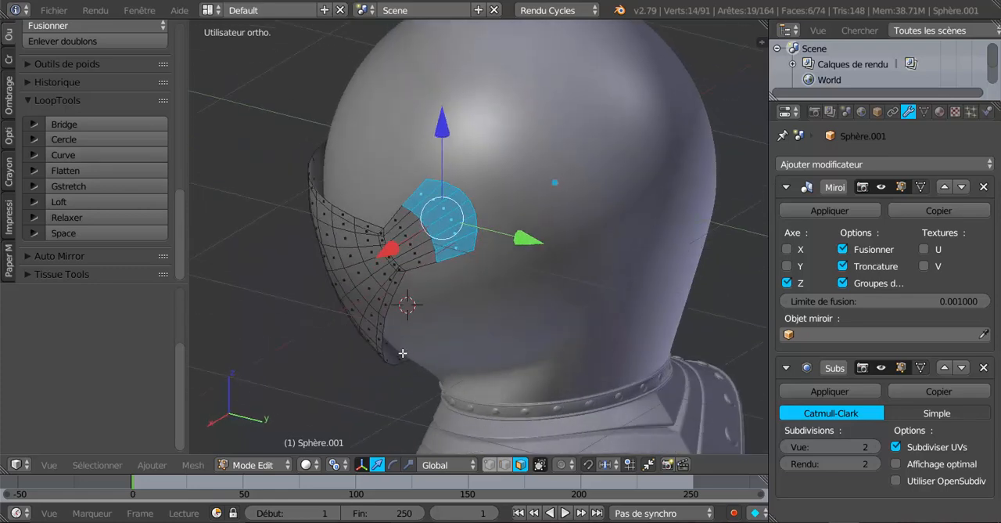
scroll(399, 342, "up", 2)
middle_click_drag(395, 332, 404, 363)
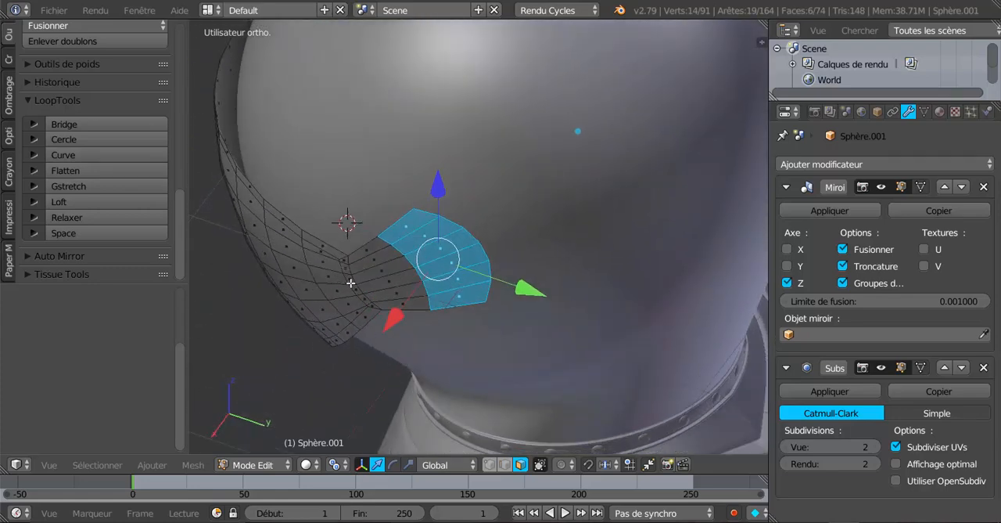
middle_click_drag(377, 205, 454, 217)
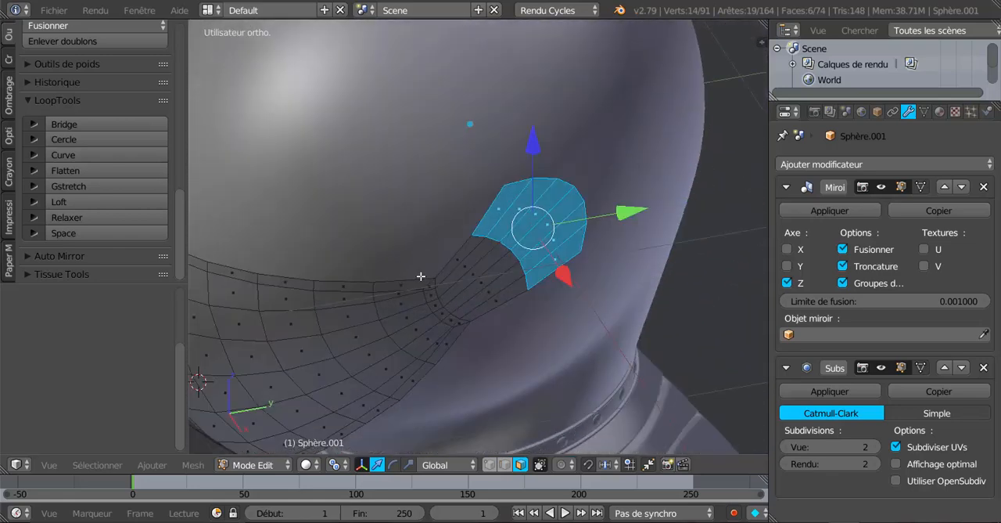
Step: In edge select mode, select the visor's upper and lower borders together with the outline of the arm's rounded end
left_click(503, 465)
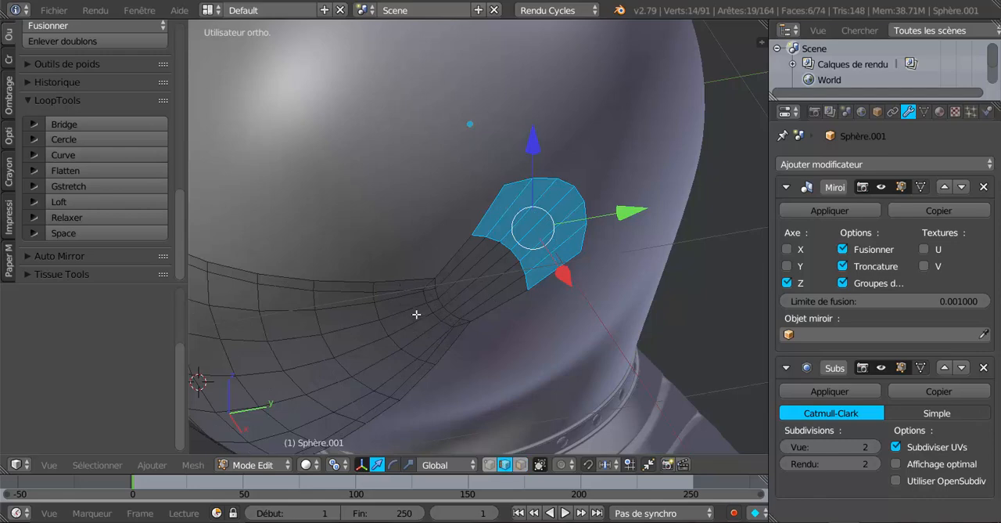
left_click(407, 266, "alt")
left_click(509, 299, "alt+shift")
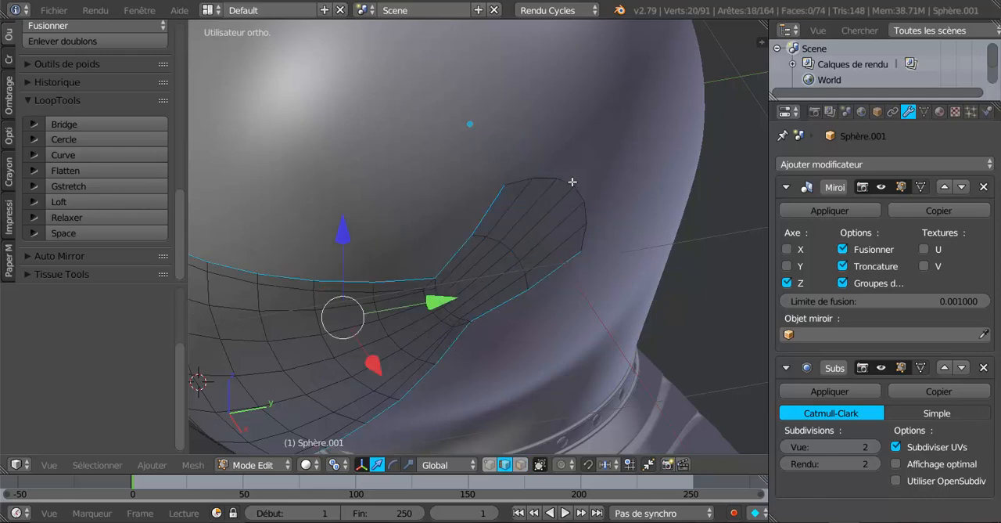
left_click(574, 181, "alt+shift")
scroll(552, 228, "down", 4)
middle_click_drag(460, 321, 451, 332)
scroll(442, 328, "up", 2)
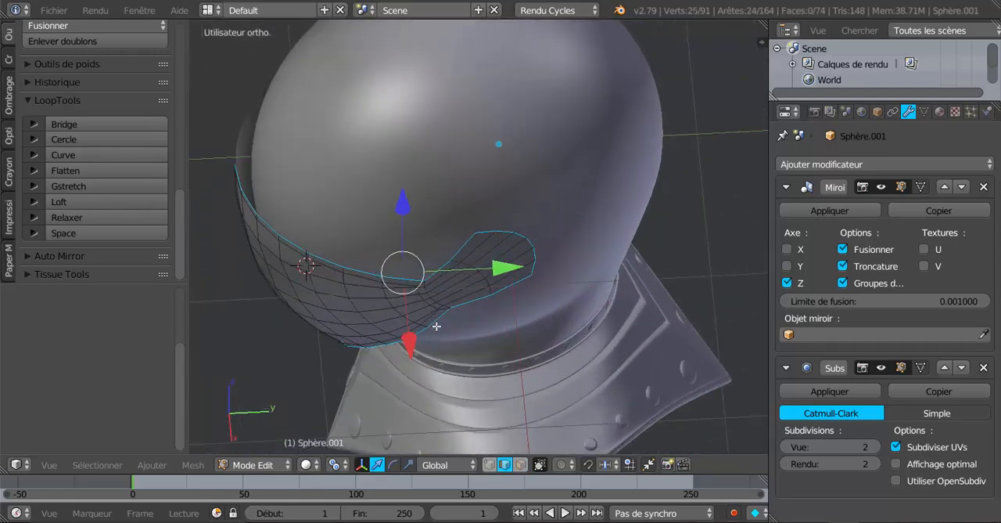
middle_click_drag(421, 305, 529, 323)
Step: Extrude the selected border edges and scale them inward to 0.968 to form an inner rim
key("e")
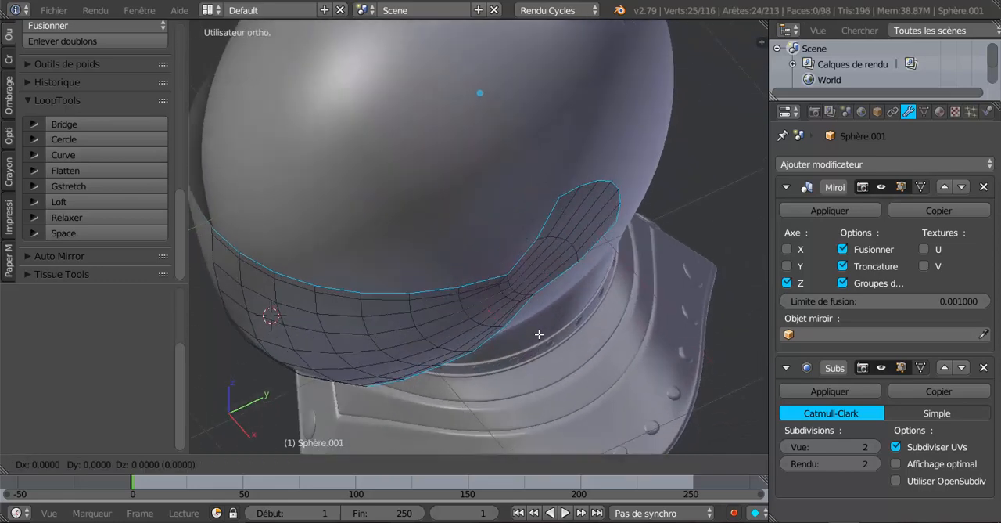
key("s")
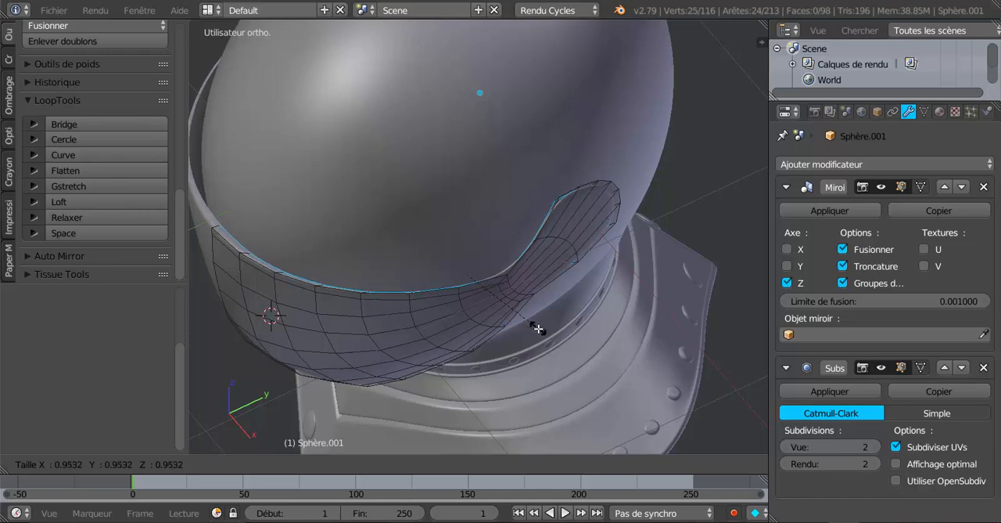
left_click(538, 330)
middle_click_drag(538, 329, 641, 346)
middle_click_drag(570, 356, 407, 295)
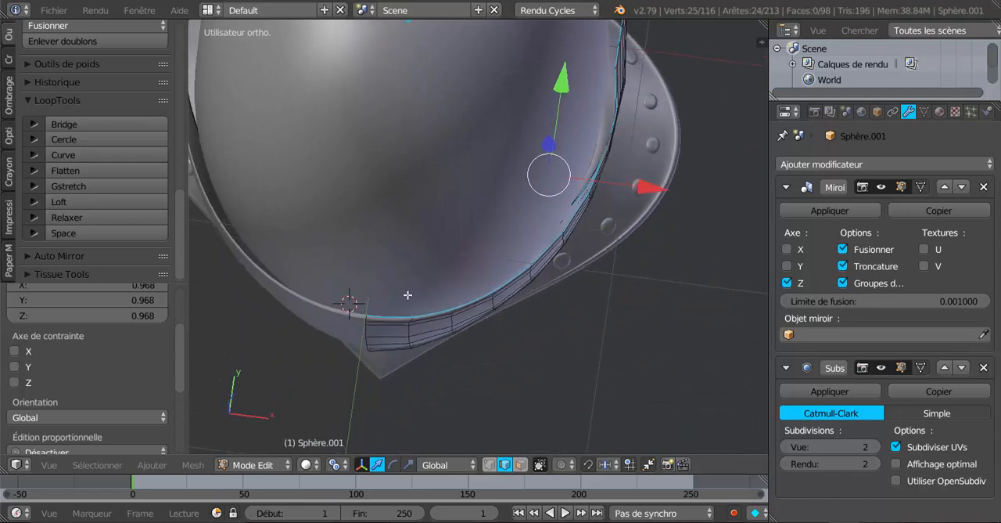
middle_click_drag(609, 169, 596, 195)
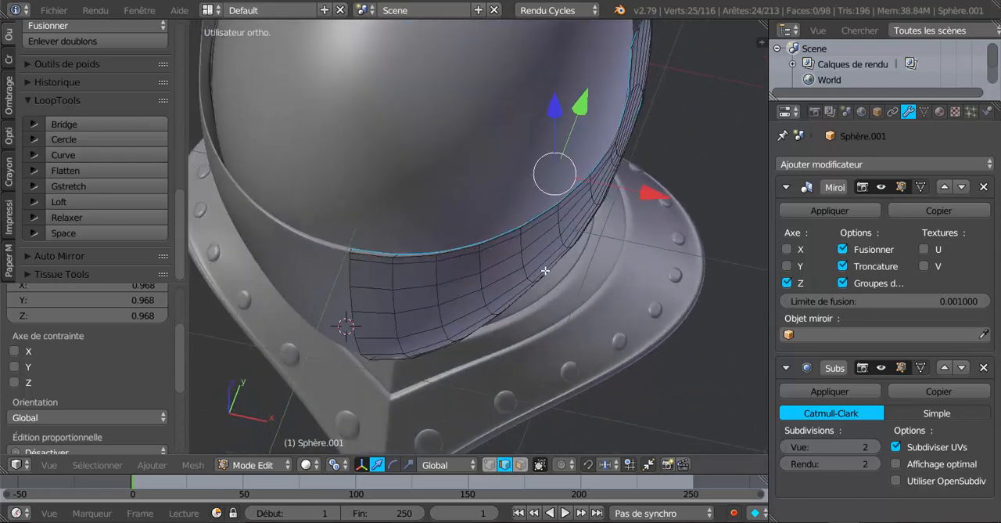
middle_click_drag(507, 320, 508, 360)
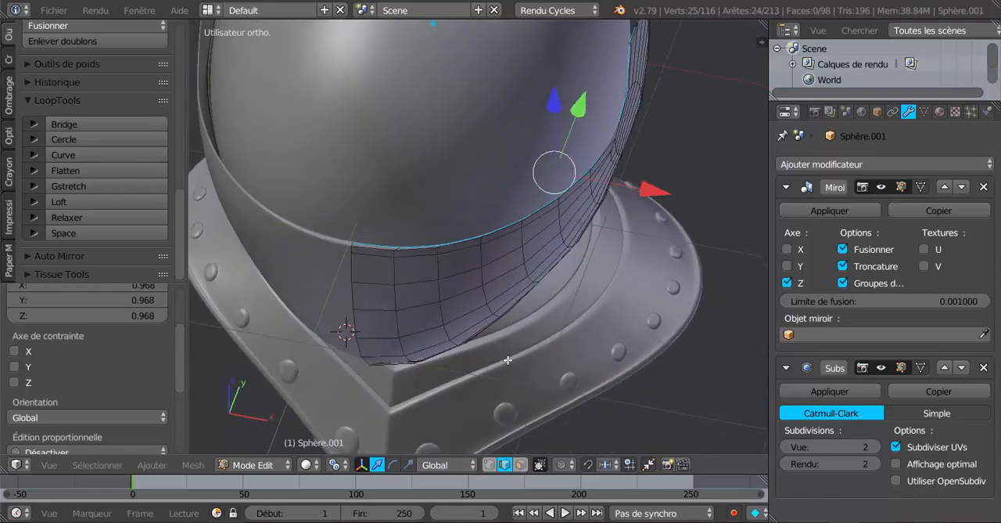
Step: Switch to the scale manipulator and scale the inner rim slightly along X and Y to adjust its thickness
left_click(408, 465)
middle_click_drag(538, 322, 559, 317)
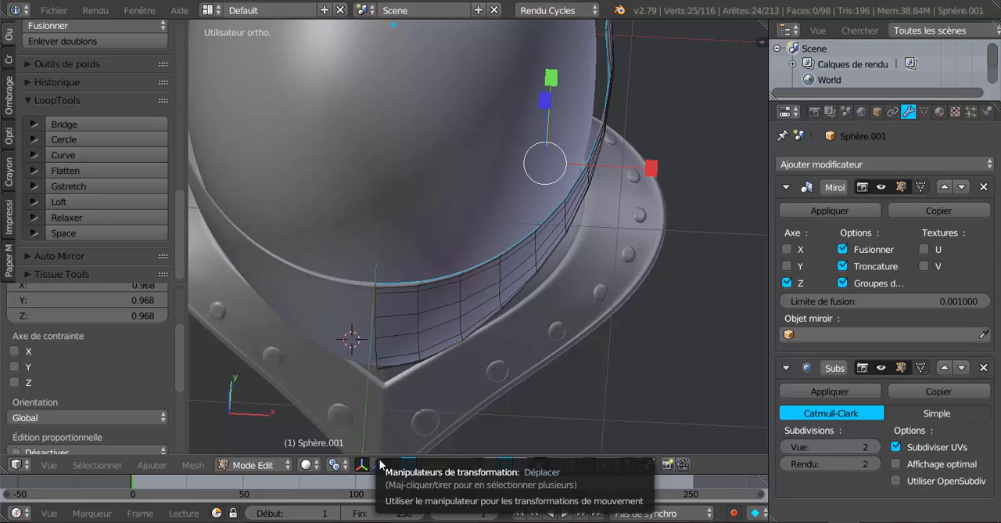
left_click_drag(653, 171, 636, 181)
middle_click_drag(586, 252, 563, 218)
left_click_drag(651, 215, 648, 216)
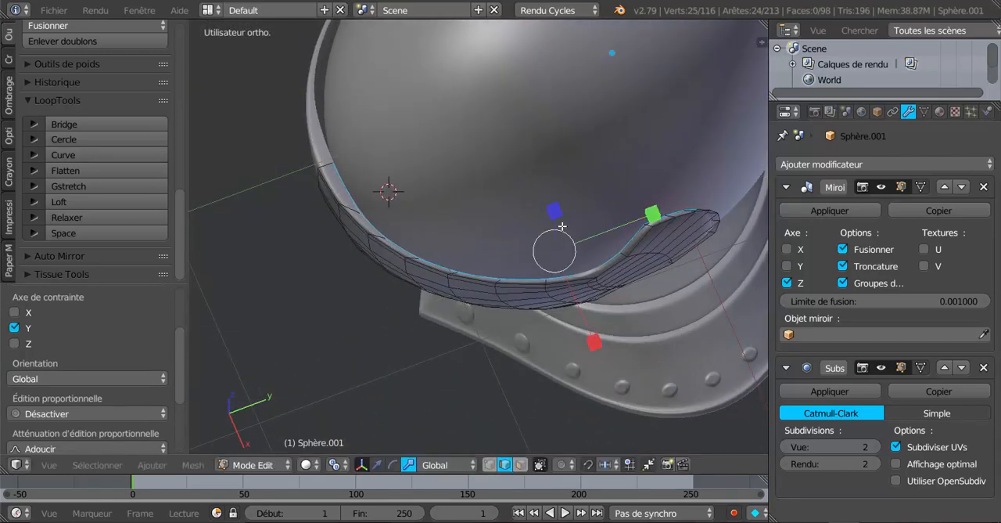
Step: In vertex select mode, slide the first two upper inner-rim vertices beside the front centre into line with the visor's vertical edges
middle_click_drag(649, 216, 551, 194)
scroll(612, 197, "up", 1)
scroll(626, 197, "up", 2)
left_click(490, 465)
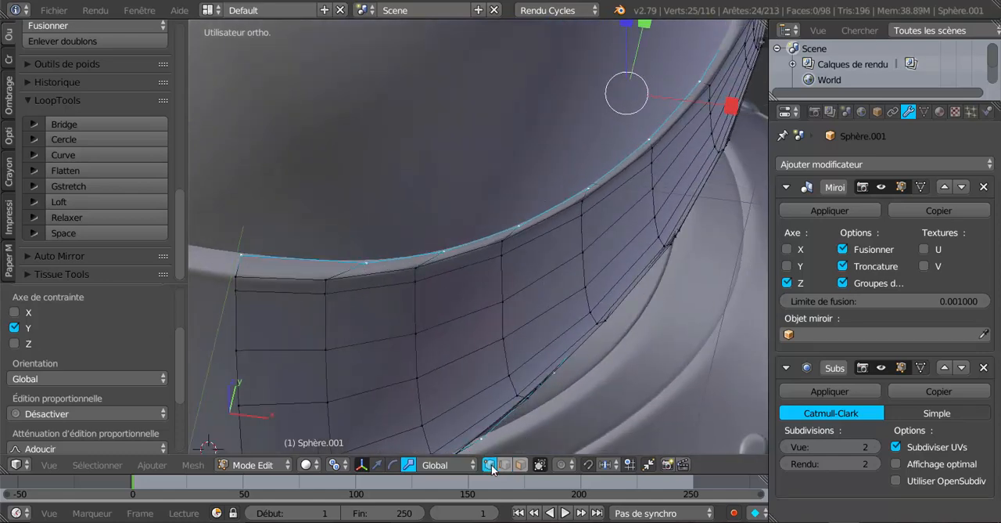
right_click(368, 270)
key("g")
key("g")
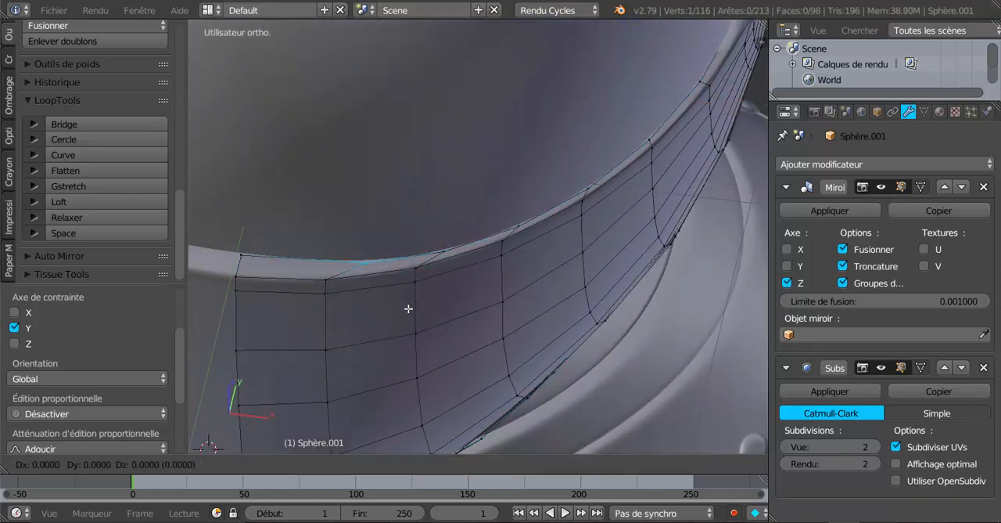
left_click(371, 307)
right_click(434, 245)
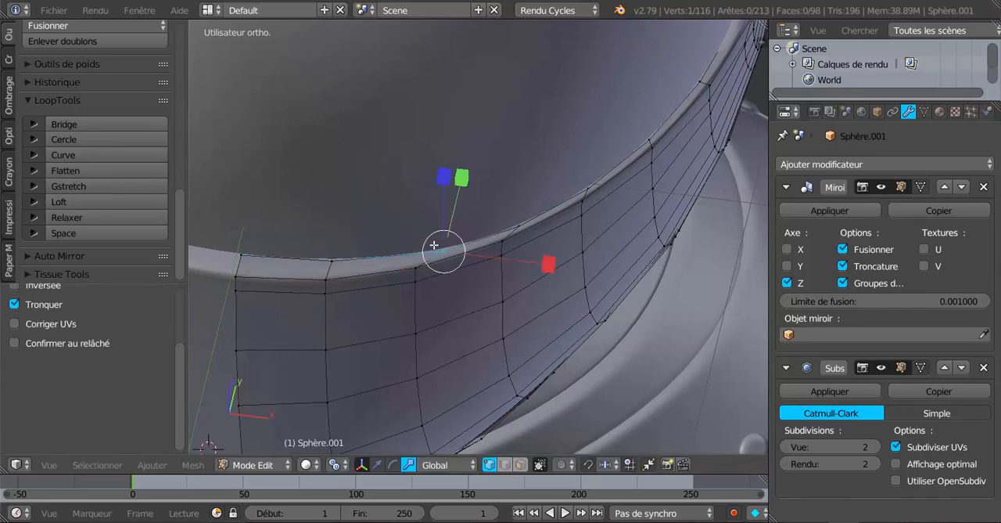
key("g")
key("g")
left_click(433, 275)
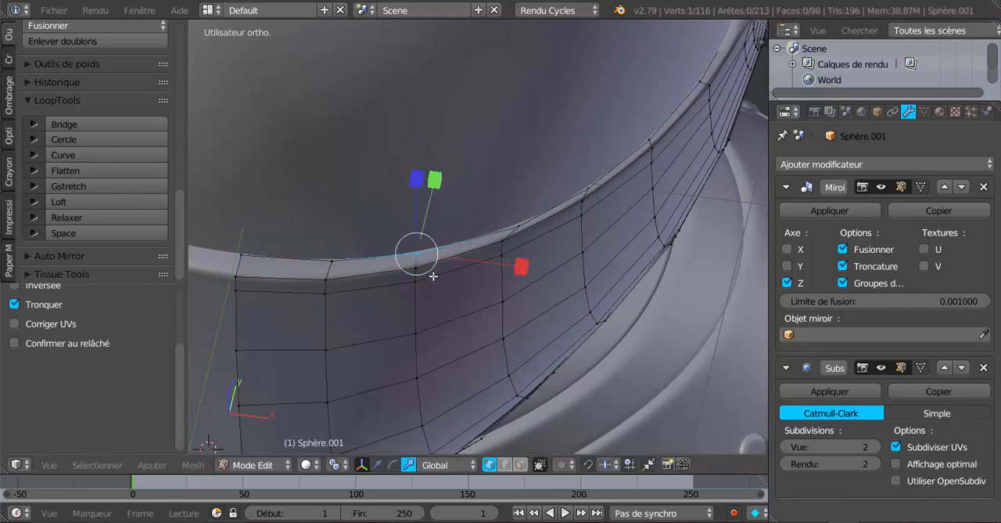
Step: Slide the next three upper inner-rim vertices toward the arm into line with their matching outer-border vertices
right_click(523, 222)
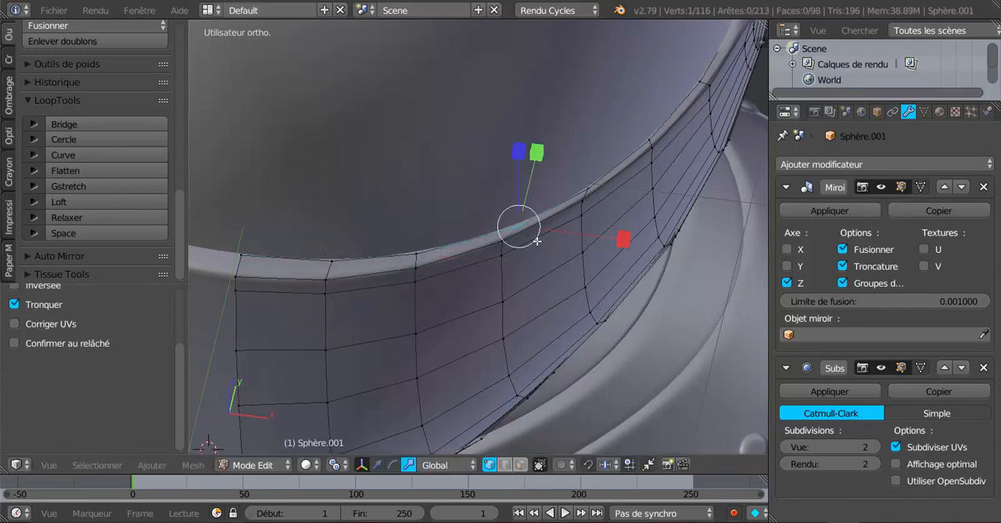
key("g")
key("g")
left_click(530, 240)
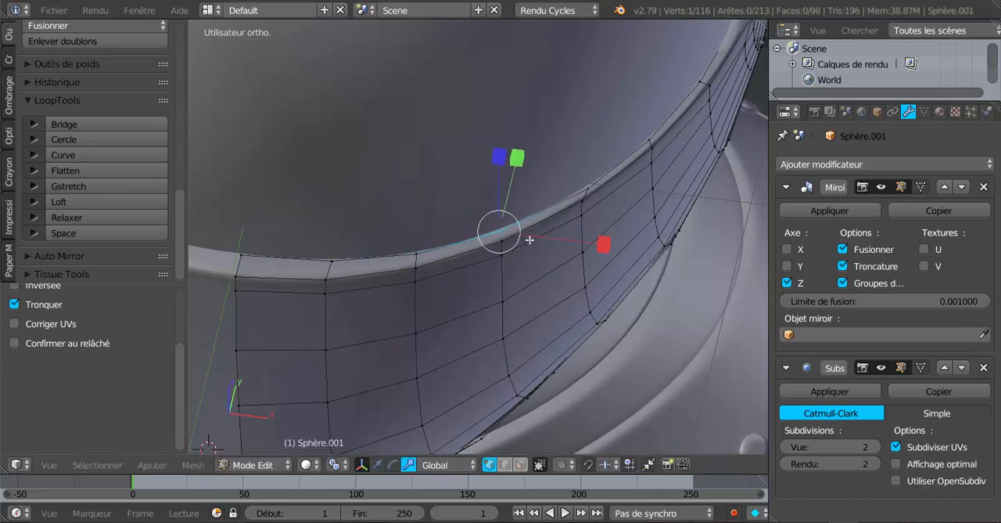
right_click(581, 186)
key("g")
key("g")
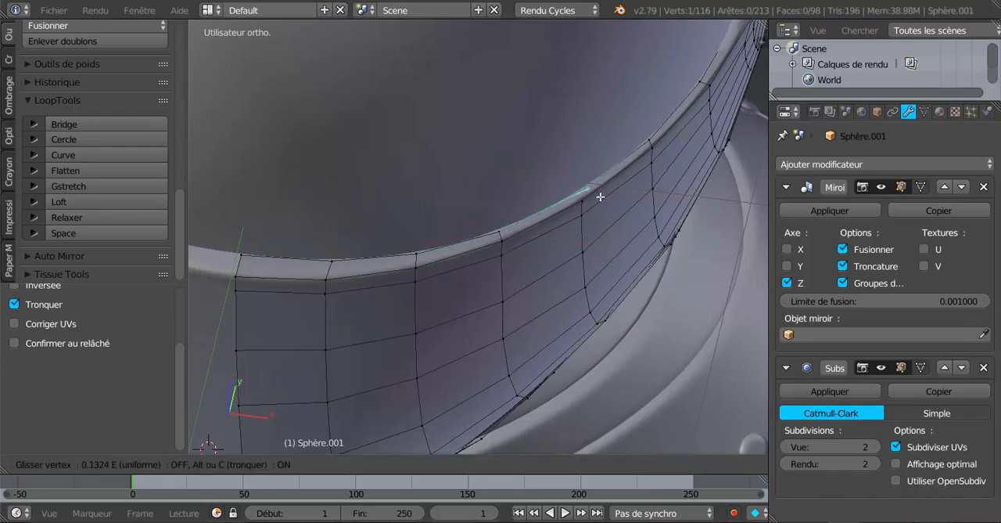
left_click(600, 196)
right_click(654, 131)
key("g")
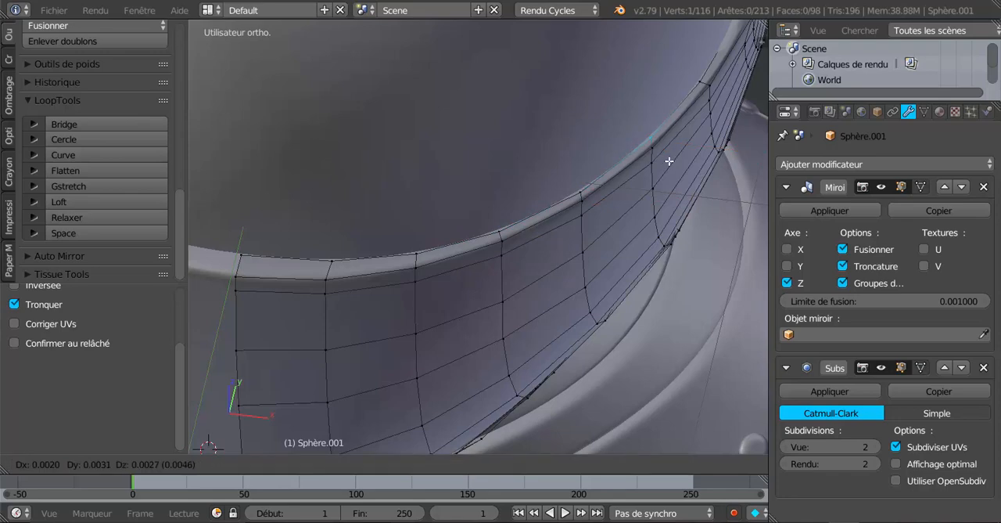
left_click(666, 165)
Step: Select the seven inner-rim vertices around the rounded end of the side arm and move them slightly along Y
middle_click_drag(560, 208, 472, 227)
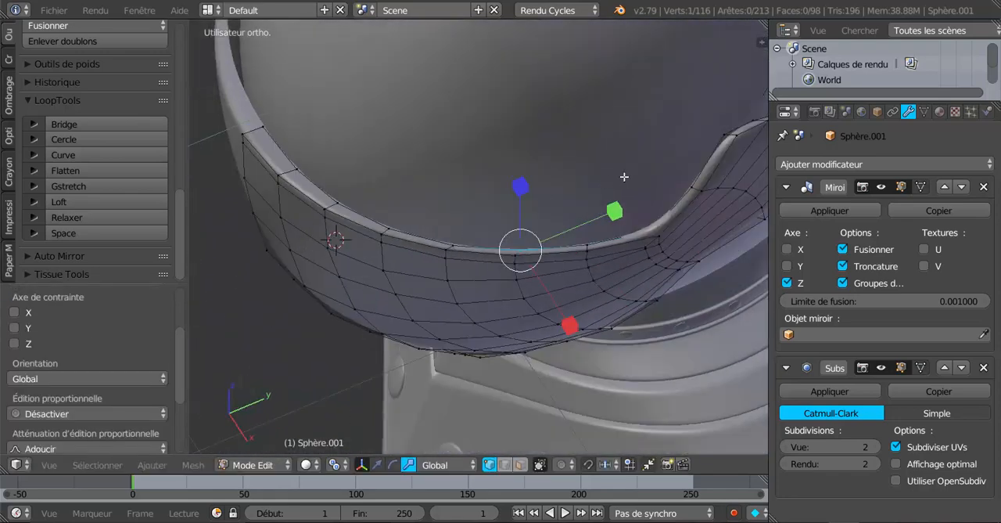
middle_click_drag(625, 177, 563, 205)
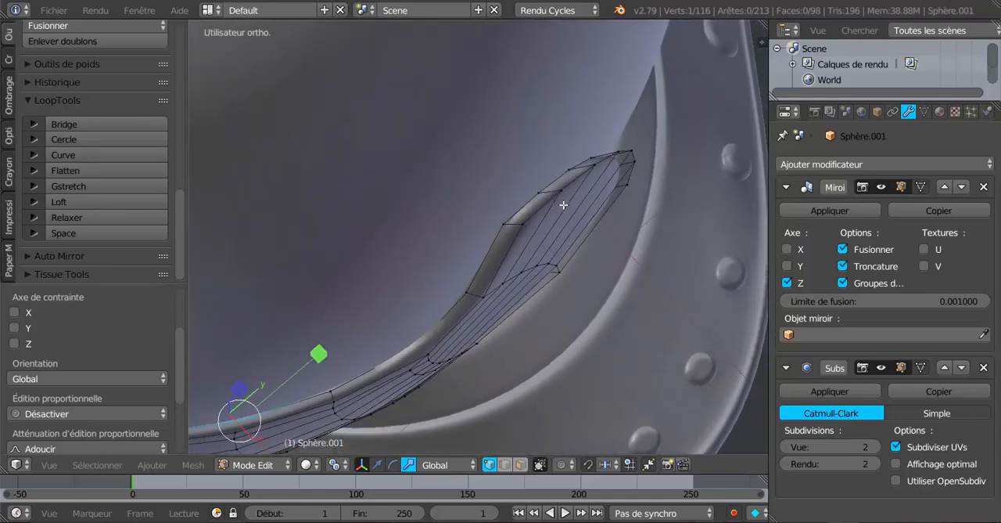
right_click(523, 212)
right_click(537, 193, "shift")
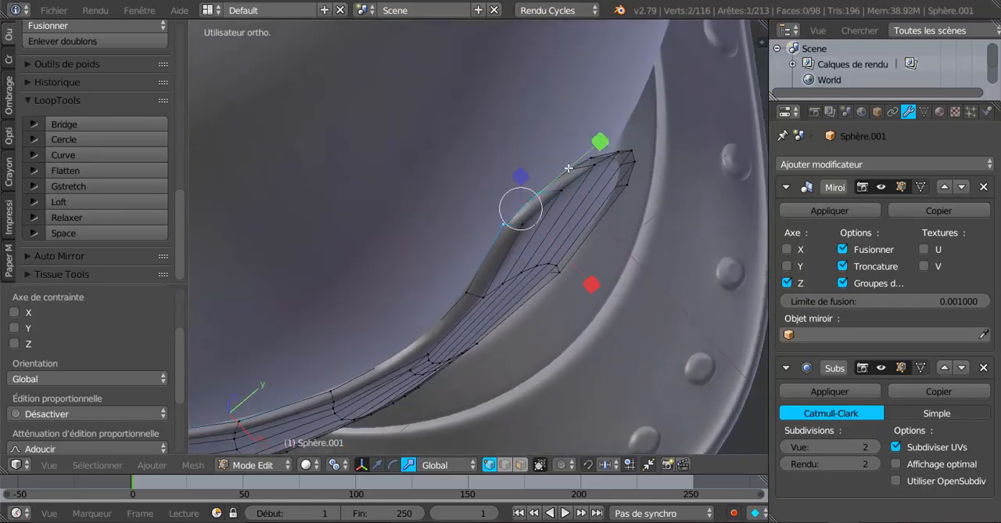
right_click(571, 168, "shift")
middle_click_drag(631, 180, 434, 161)
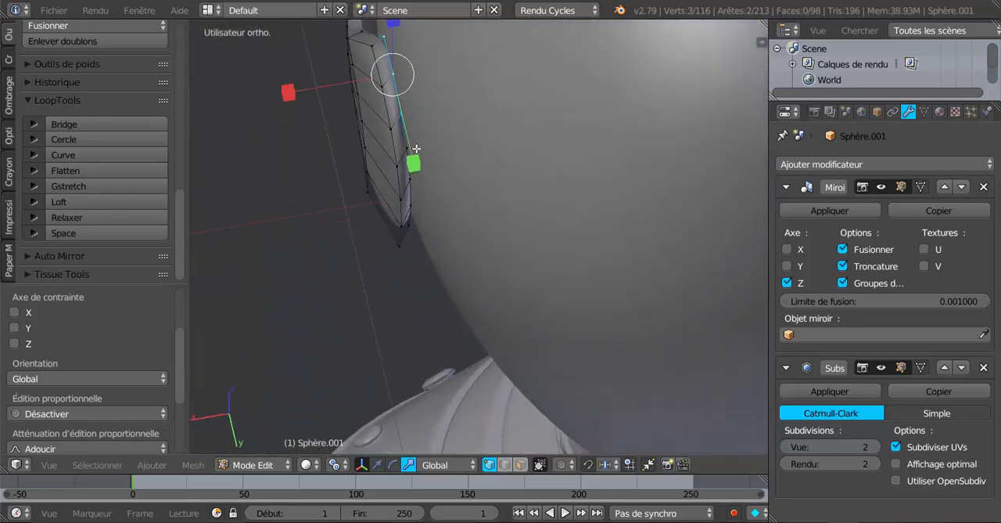
right_click(415, 149, "shift")
right_click(413, 174, "shift")
right_click(420, 200, "shift")
middle_click_drag(444, 206, 414, 148)
right_click(453, 86, "shift")
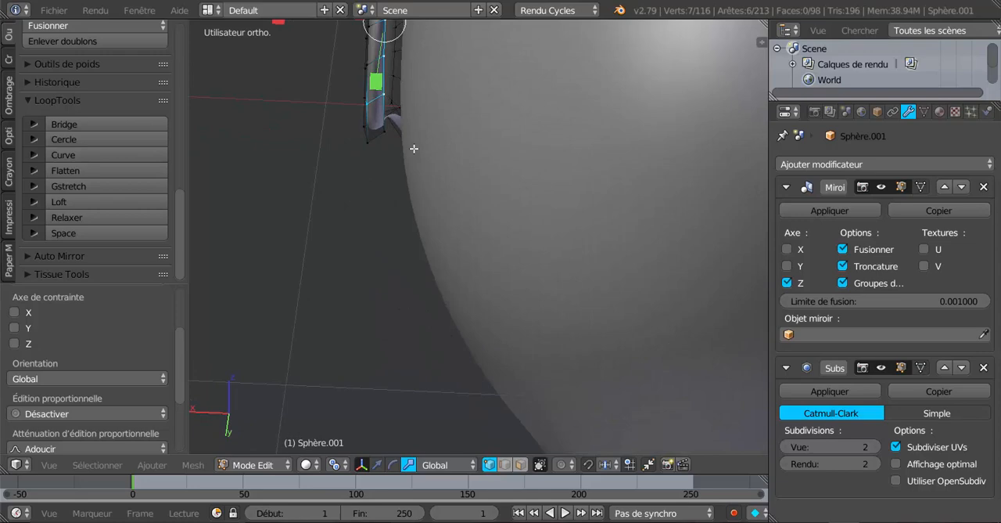
right_click(382, 95, "shift")
middle_click_drag(380, 102, 538, 272)
right_click(373, 97, "shift")
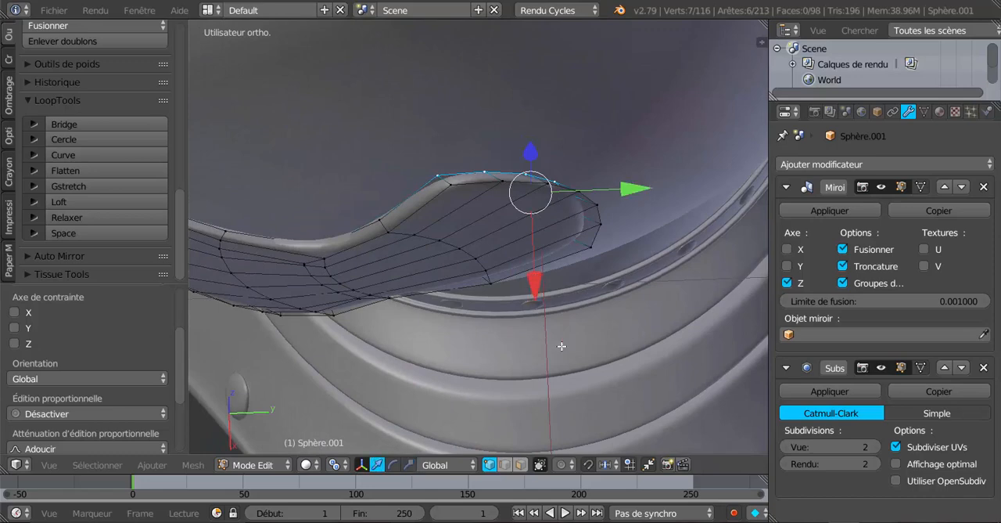
middle_click_drag(562, 348, 572, 356)
left_click_drag(640, 205, 658, 194)
Step: Slide the inner-rim vertex at the arm's base and one upper-rim vertex near the arm closer to the outer border
middle_click_drag(510, 274, 536, 192)
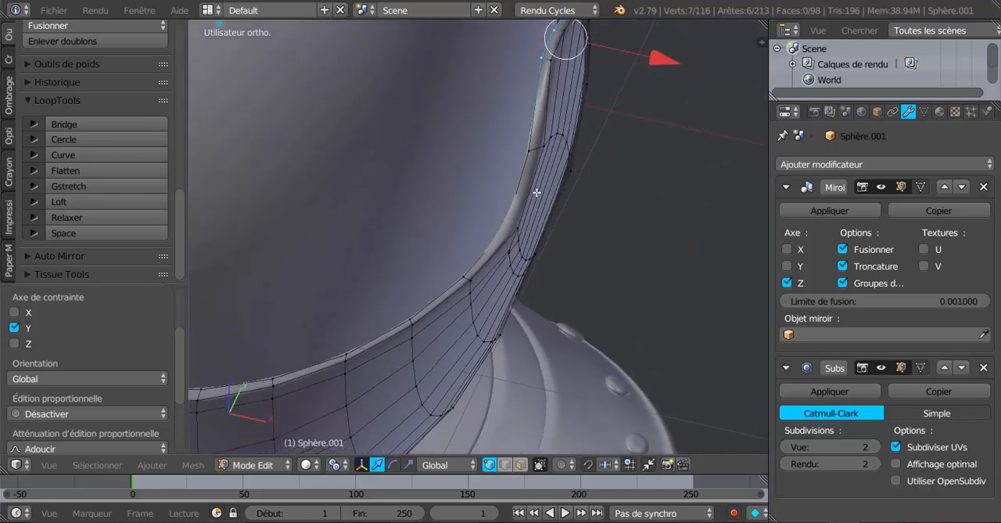
right_click(524, 157)
key("shift+v")
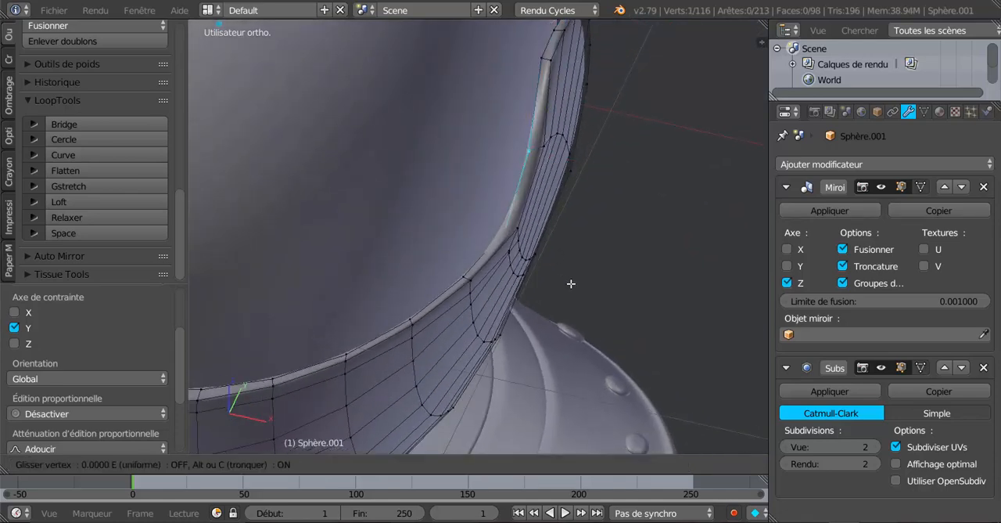
left_click(577, 277)
middle_click_drag(576, 277, 561, 141)
scroll(514, 240, "up", 3)
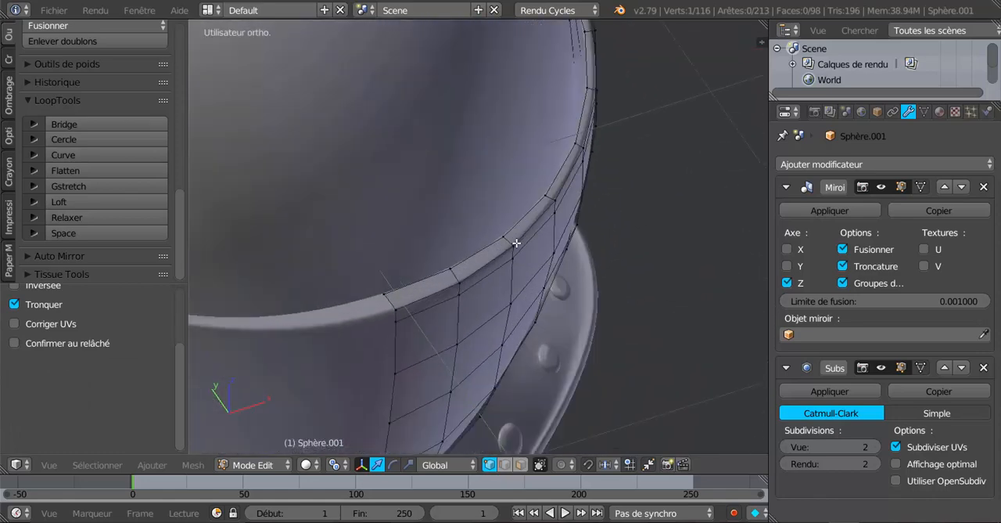
right_click(563, 184)
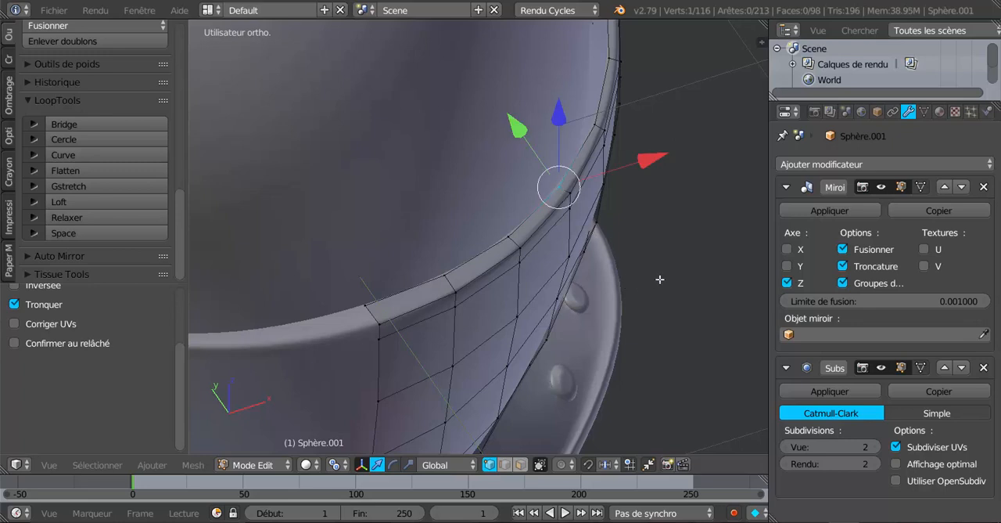
middle_click_drag(660, 279, 671, 278)
key("g")
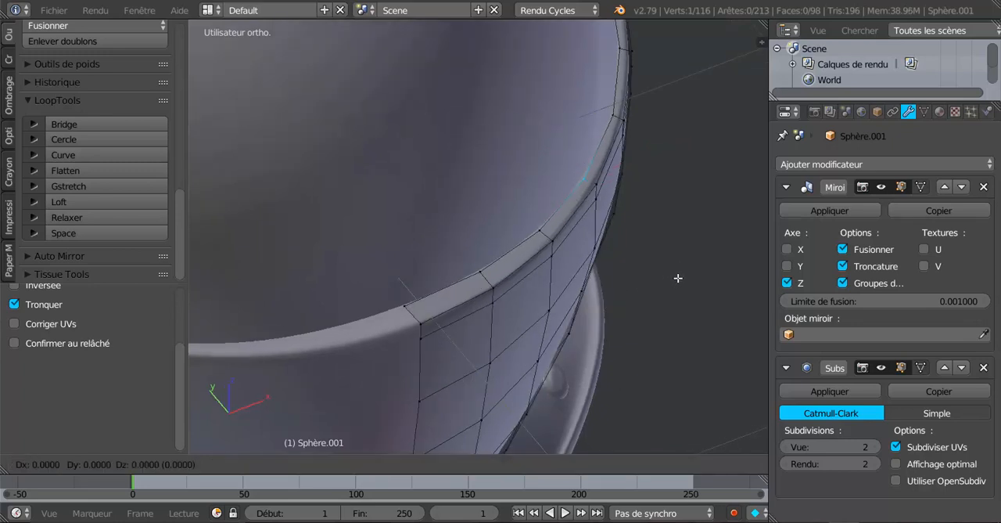
left_click(680, 278)
Step: Slide the three upper inner-rim vertices nearest the front centre toward the outer border to narrow the rim
right_click(538, 232)
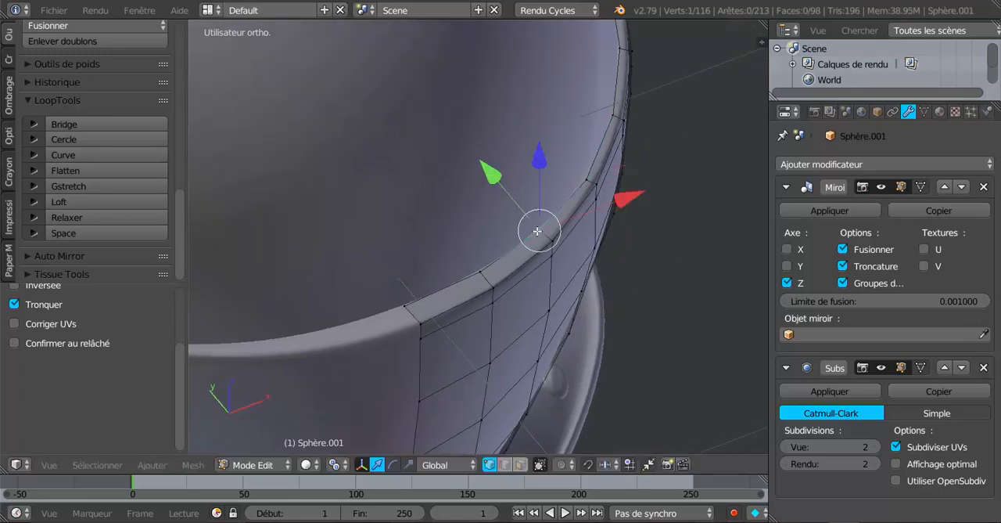
key("g")
left_click(579, 263)
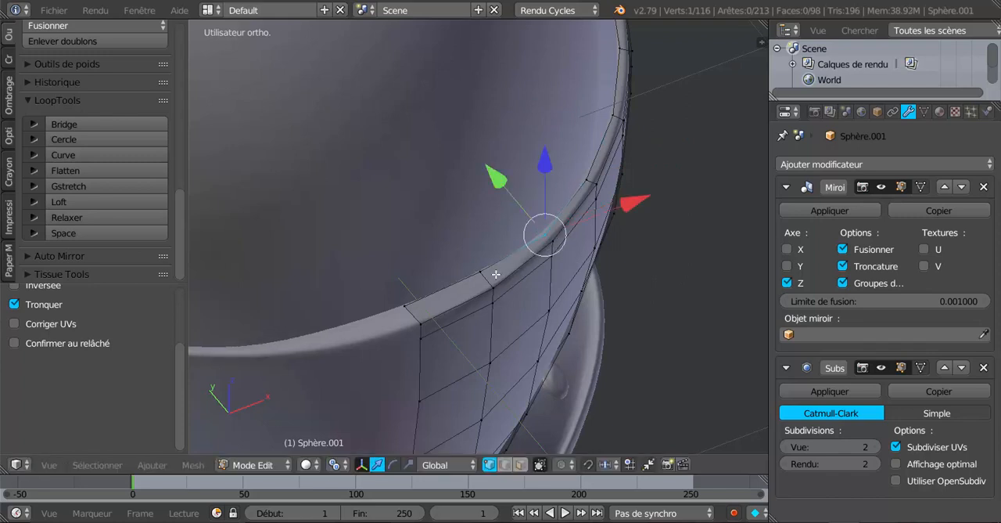
right_click(479, 274)
key("shift+v")
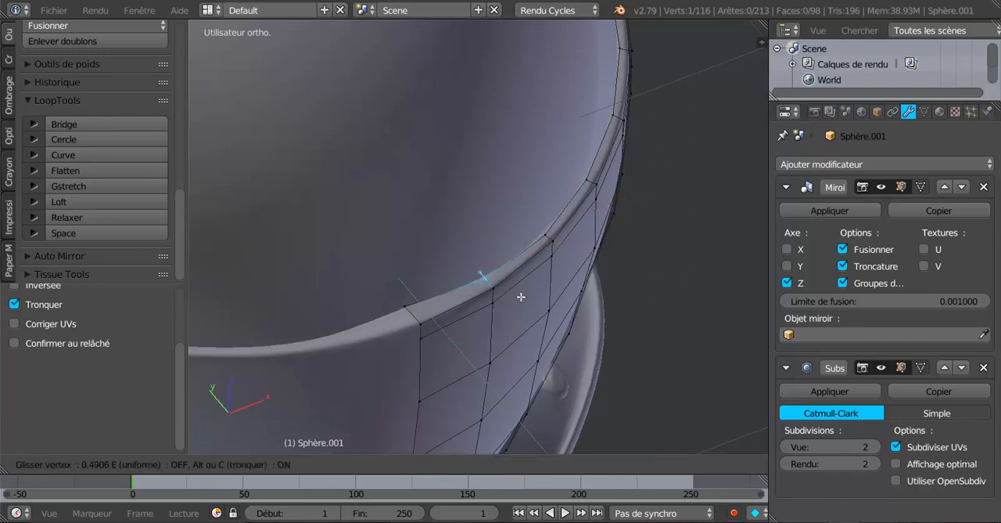
left_click(521, 295)
right_click(419, 291)
key("shift+v")
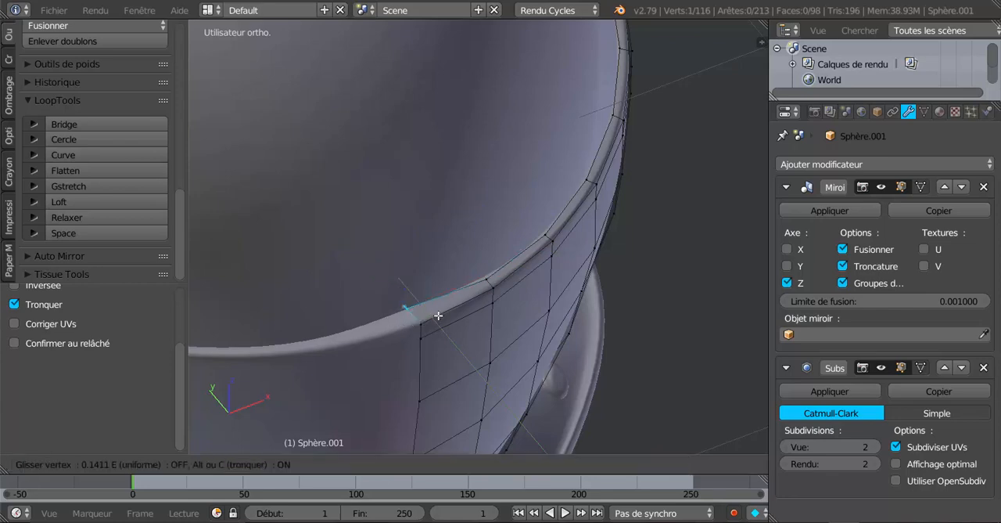
left_click(443, 322)
Step: Leave mesh editing and move the whole visor slightly forward along Y, away from the helmet
scroll(470, 311, "down", 4)
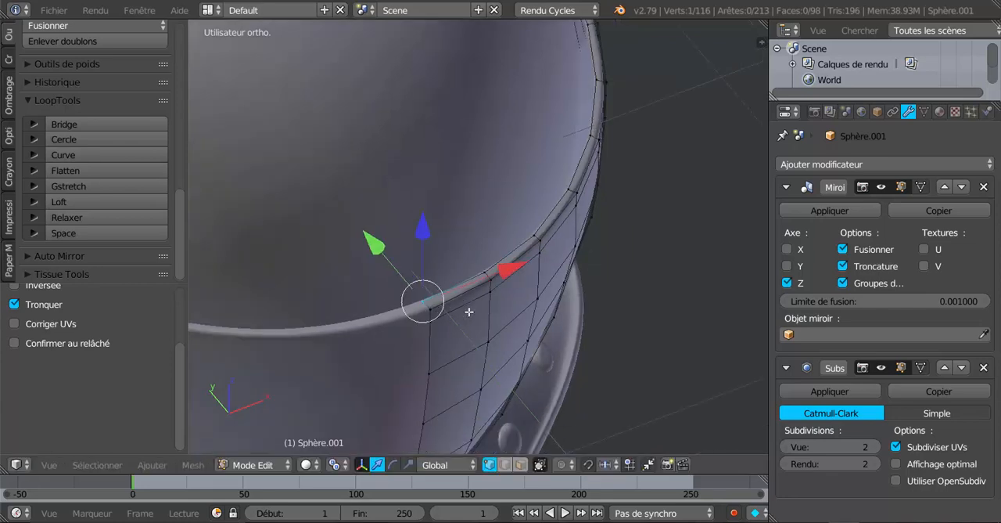
key("Tab")
middle_click_drag(494, 305, 466, 348)
key("Tab")
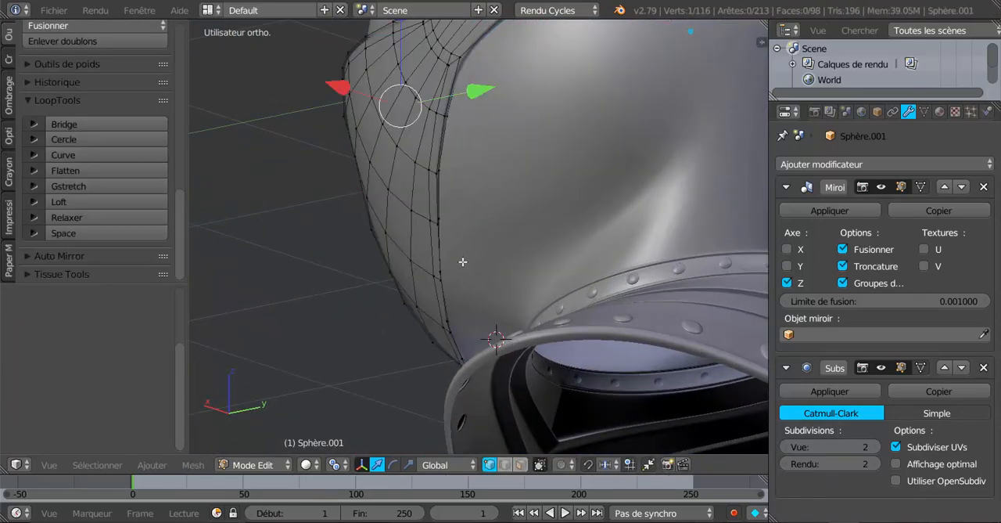
middle_click_drag(463, 261, 482, 278)
key("Tab")
scroll(520, 146, "down", 8)
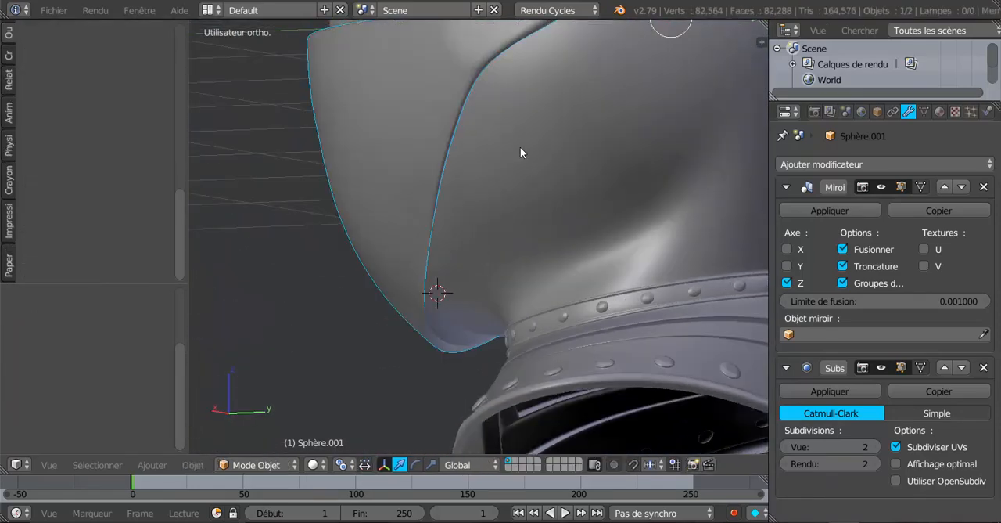
middle_click_drag(513, 175, 564, 190)
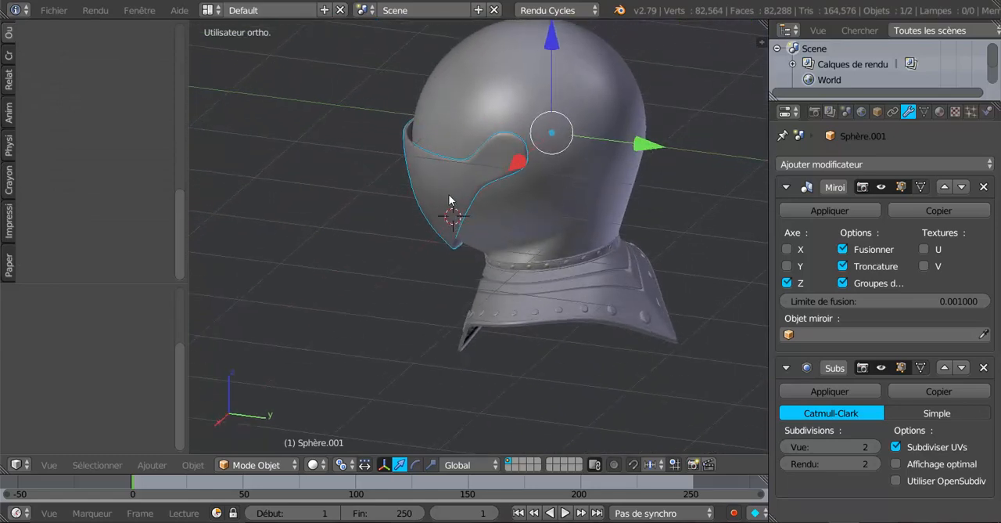
left_click_drag(643, 151, 620, 143)
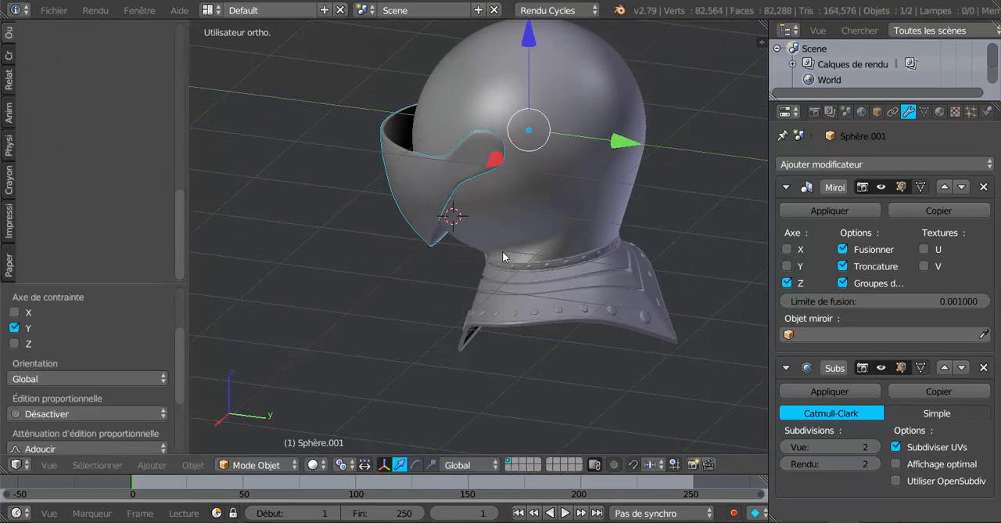
Step: Reopen the visor mesh for editing and select the lower inner-rim vertex beside the front centre
middle_click_drag(503, 252, 517, 157)
key("Tab")
middle_click_drag(436, 253, 366, 263)
scroll(377, 222, "up", 3)
middle_click_drag(423, 178, 577, 157)
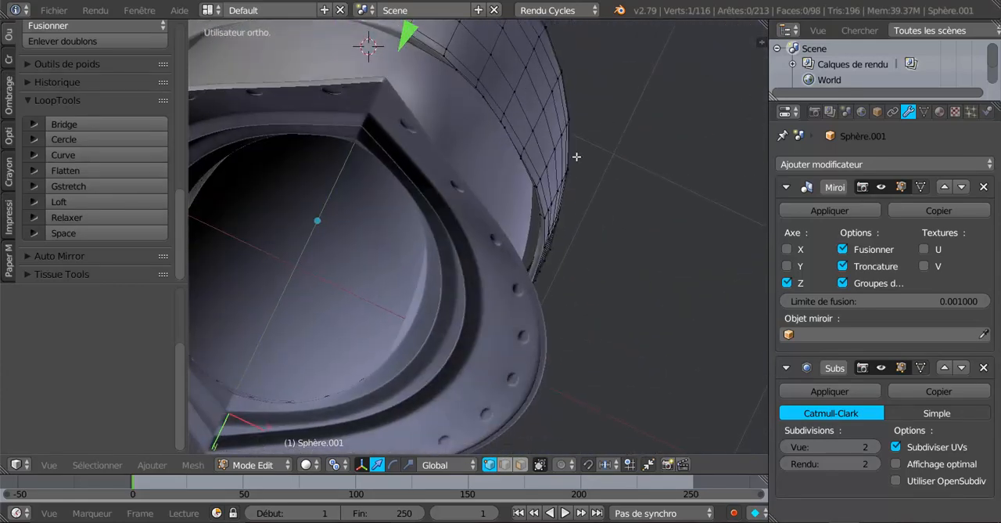
middle_click_drag(505, 159, 539, 269, "shift")
scroll(538, 225, "up", 4)
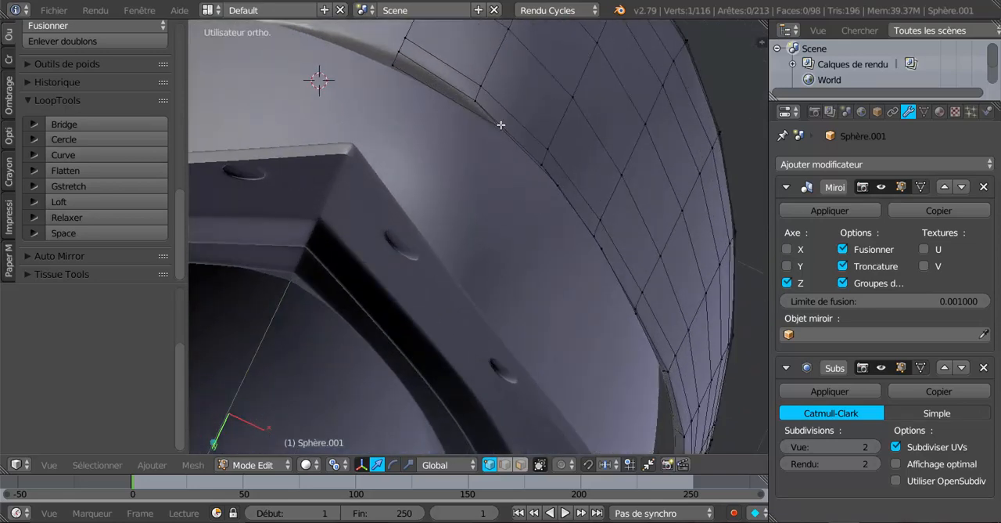
middle_click_drag(500, 149, 475, 218, "shift")
scroll(468, 239, "up", 2)
right_click(475, 171)
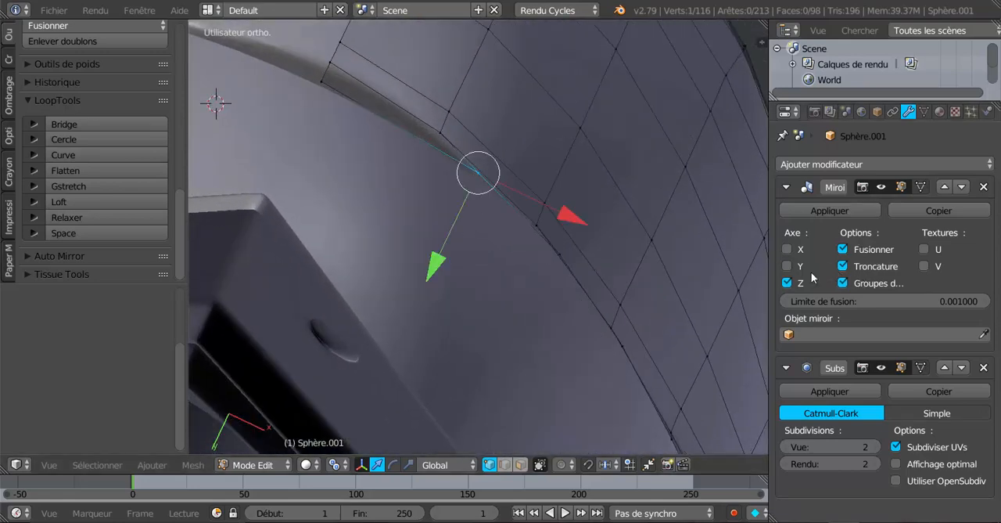
Step: Examine the visor's lower inner rim from the front view and from below
scroll(610, 304, "down", 6)
middle_click_drag(556, 217, 496, 244)
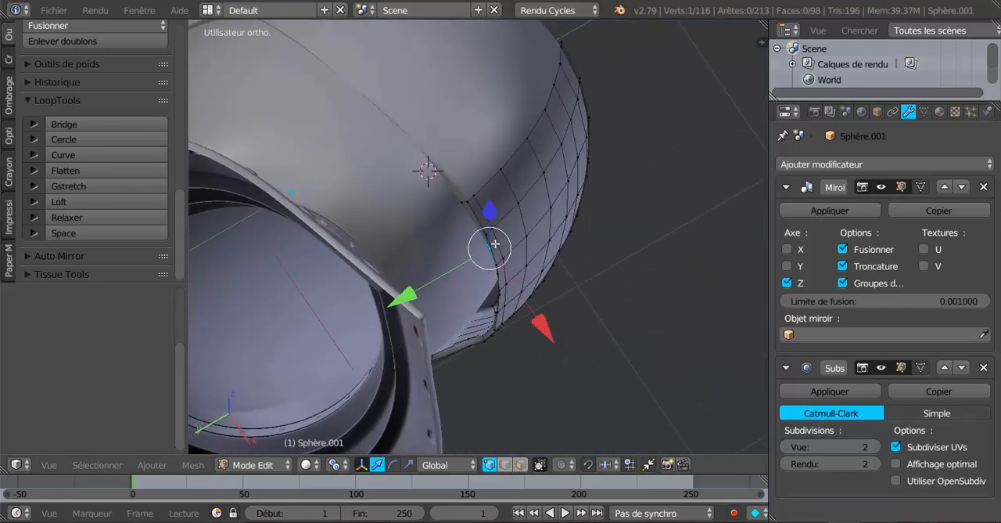
key("KP_1")
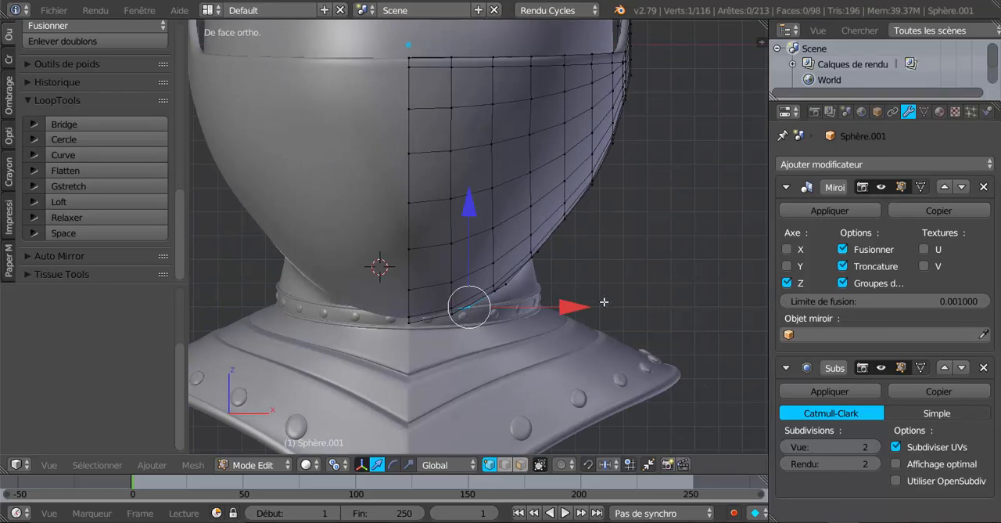
middle_click_drag(605, 302, 535, 168)
scroll(533, 168, "up", 3)
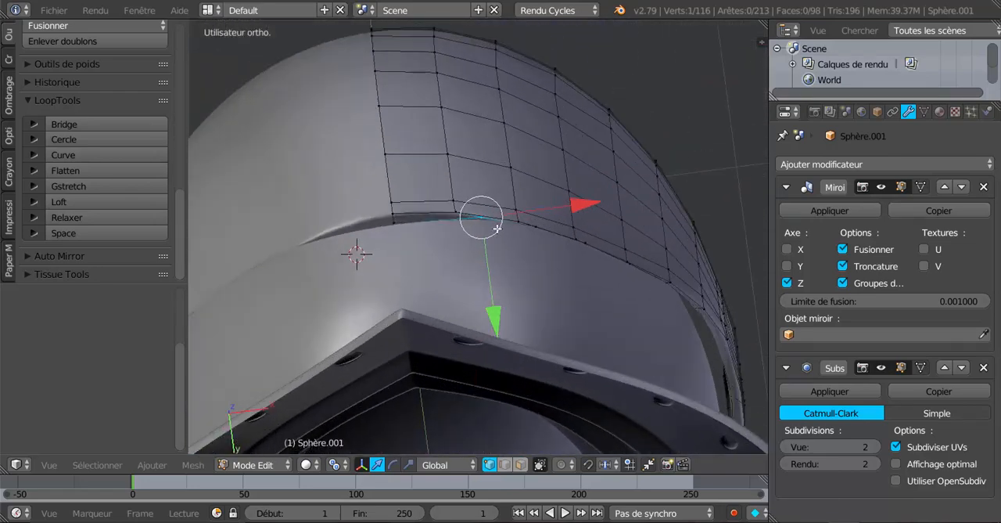
scroll(498, 229, "up", 2)
middle_click_drag(497, 229, 502, 208)
scroll(502, 208, "up", 2)
scroll(503, 208, "up", 2)
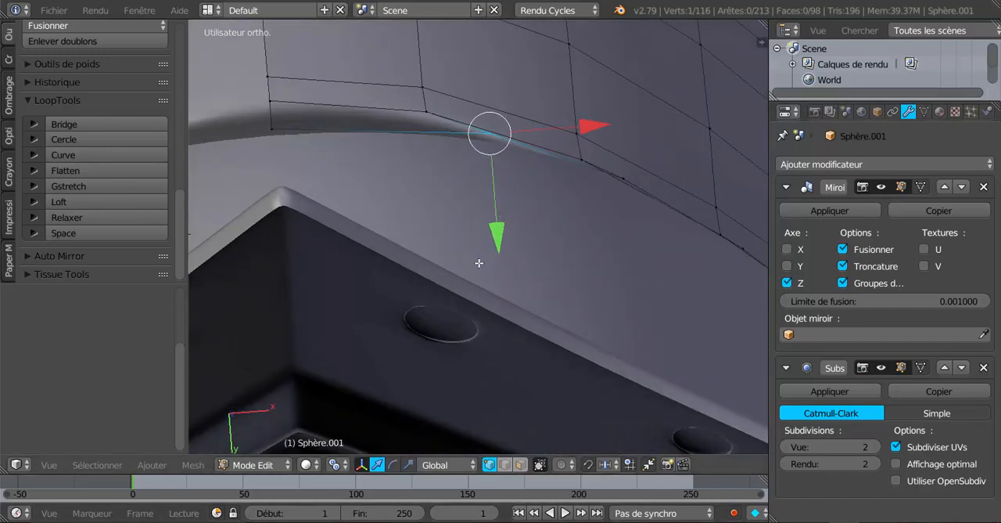
Step: Hide the helmet shell and return to editing the visor mesh
key("Tab")
right_click(505, 255)
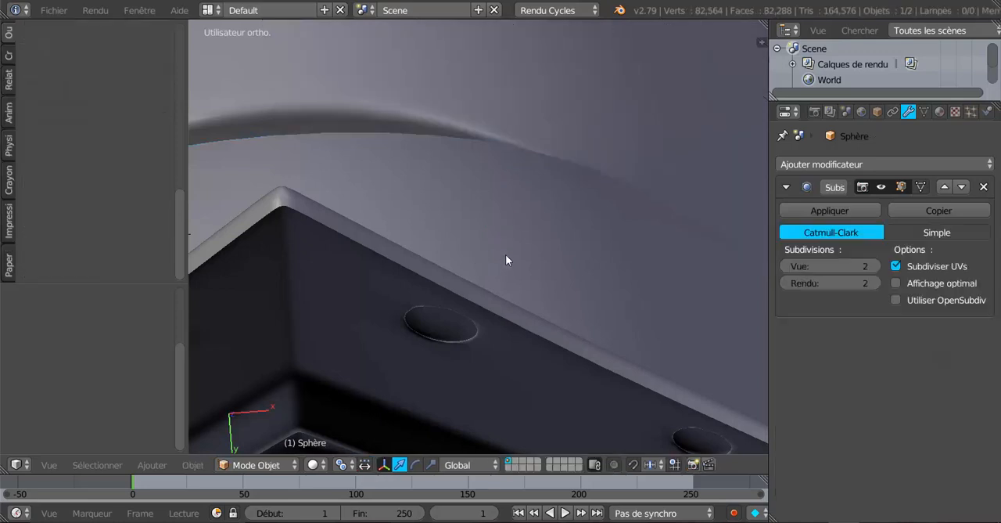
key("h")
right_click(531, 102)
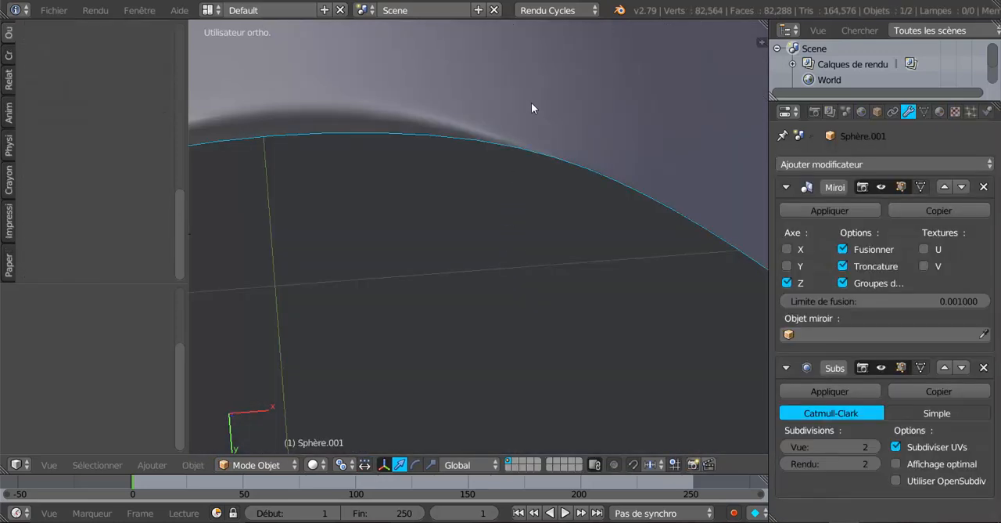
key("Tab")
Step: Slide the first two lower inner-rim vertices beside the front centre into line with the visor's vertical edges
scroll(513, 182, "up", 2)
scroll(487, 127, "down", 2)
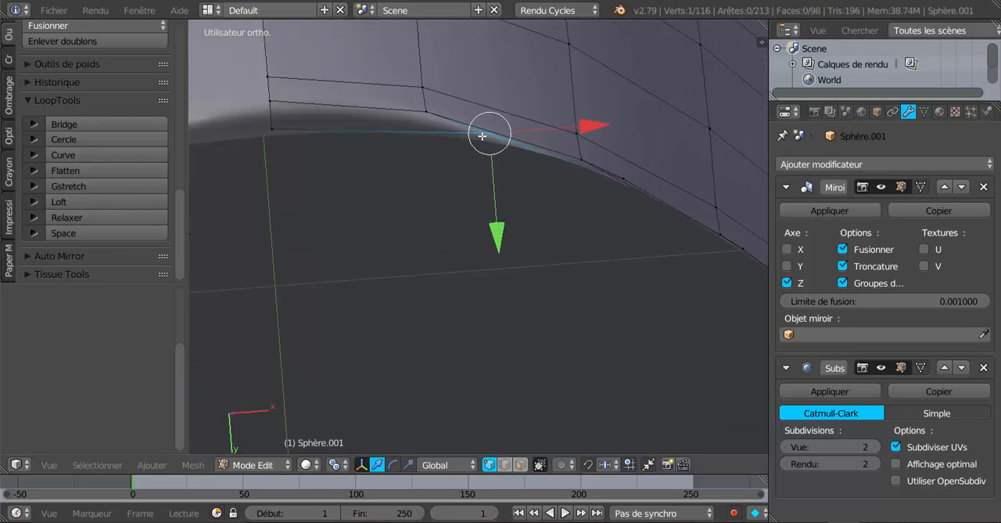
middle_click_drag(485, 139, 498, 182, "shift")
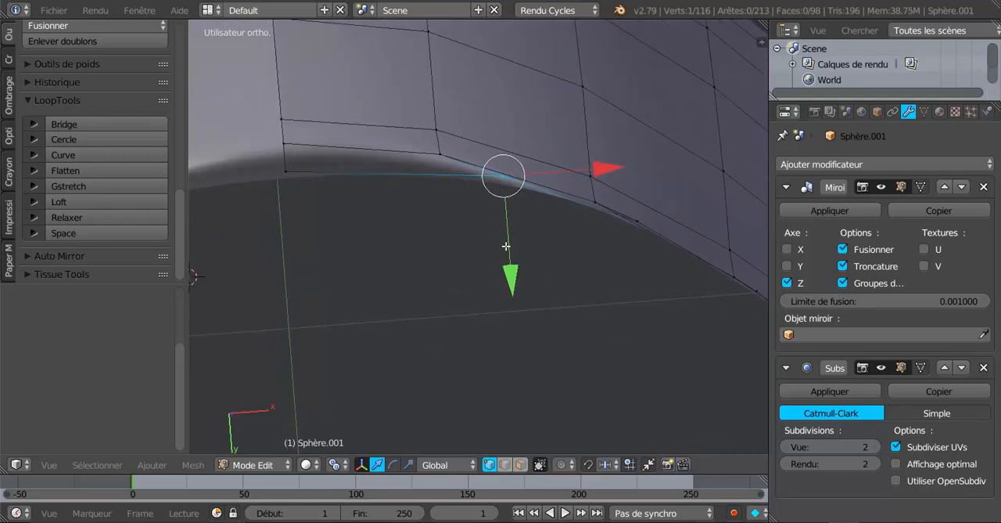
key("g")
key("g")
left_click(440, 249)
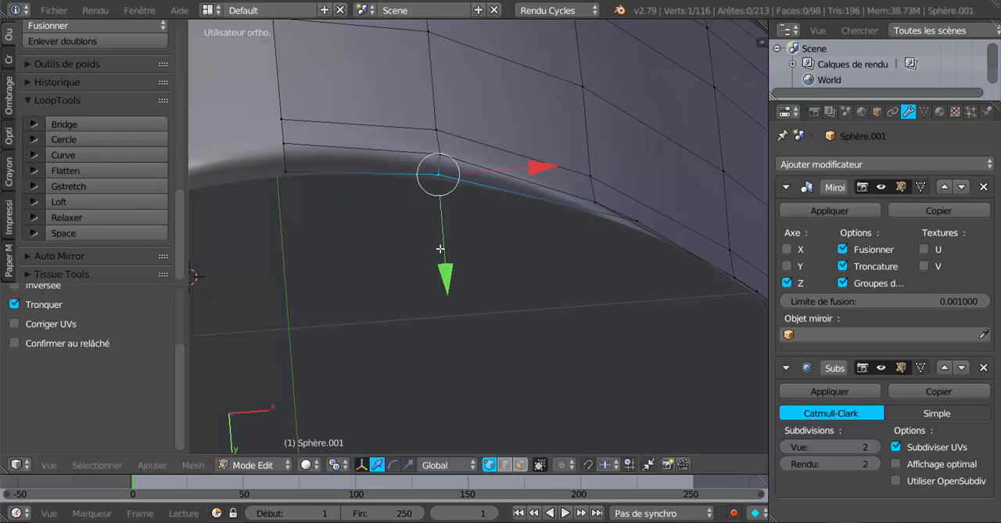
right_click(631, 226)
key("g")
key("g")
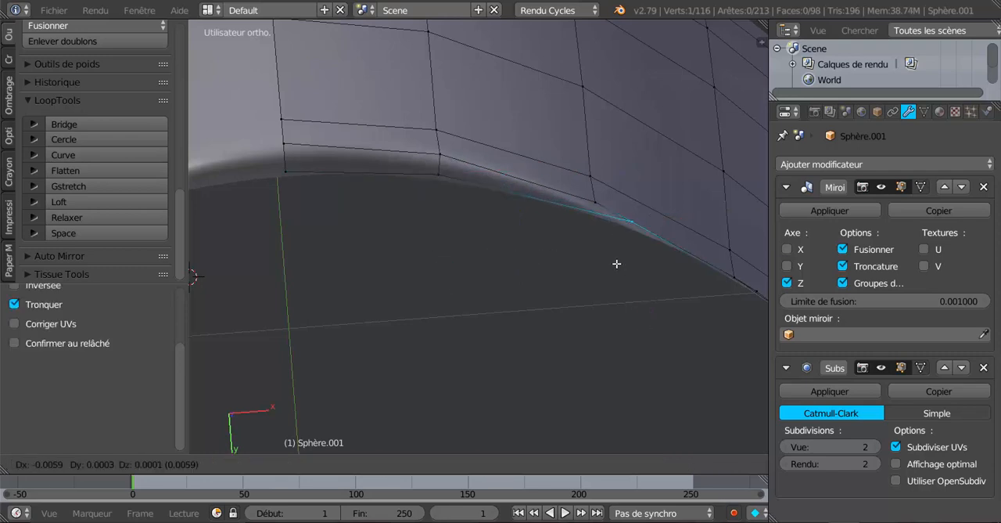
left_click(580, 260)
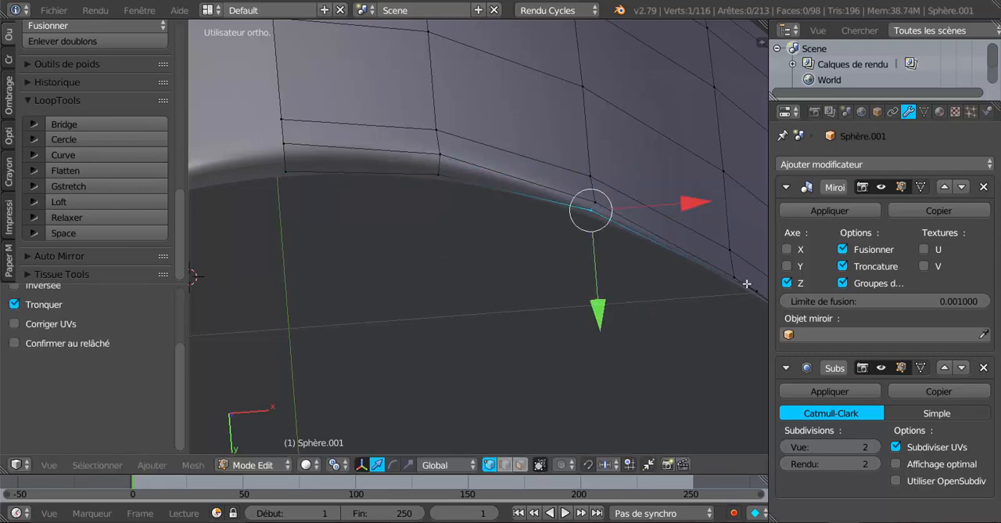
Step: Slide the next lower inner-rim vertex toward the visor's side along its edge, continuing the alignment with the vertical edges
right_click(747, 283)
key("g")
key("g")
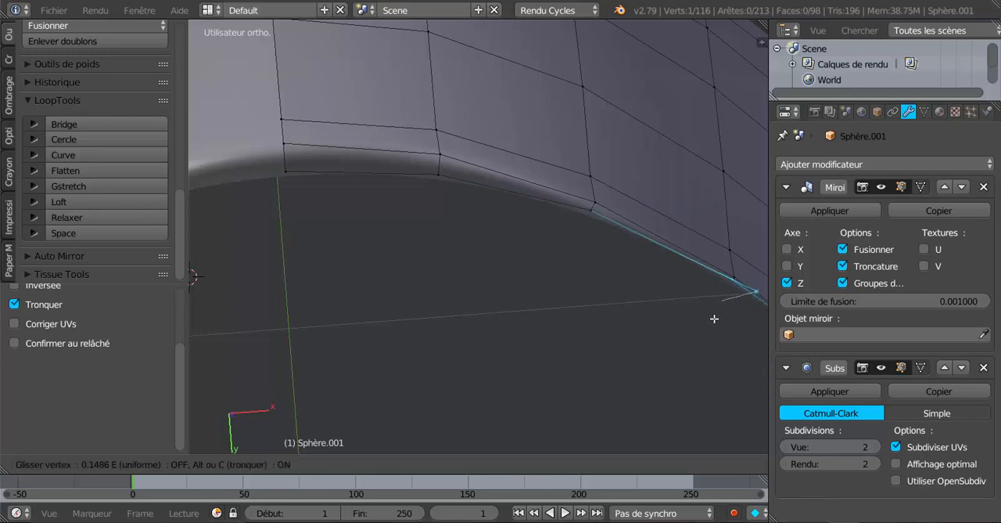
left_click(713, 318)
Step: Shift the same inner-rim vertex inward along the global X axis and slide it again to follow the rim's curve
middle_click_drag(715, 317, 649, 347)
key("g")
key("x")
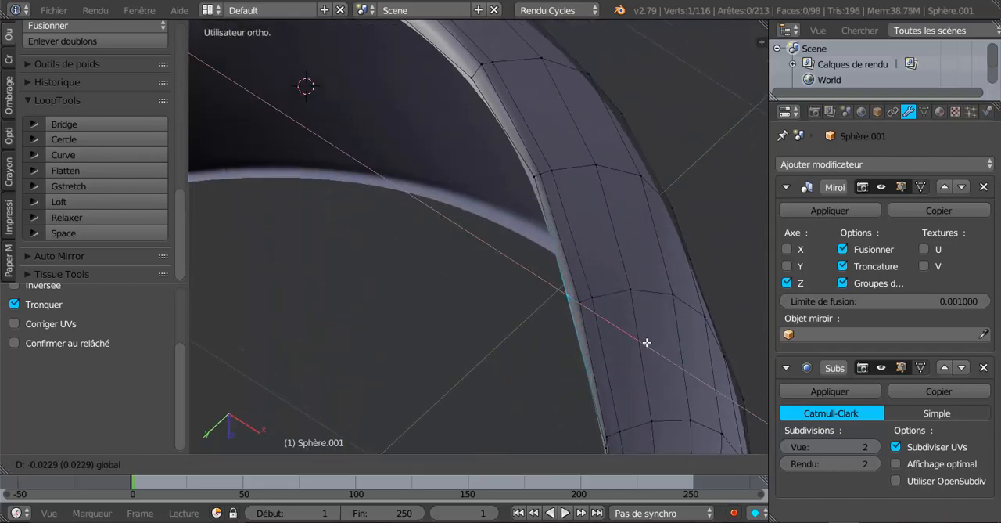
left_click(647, 341)
key("g")
key("g")
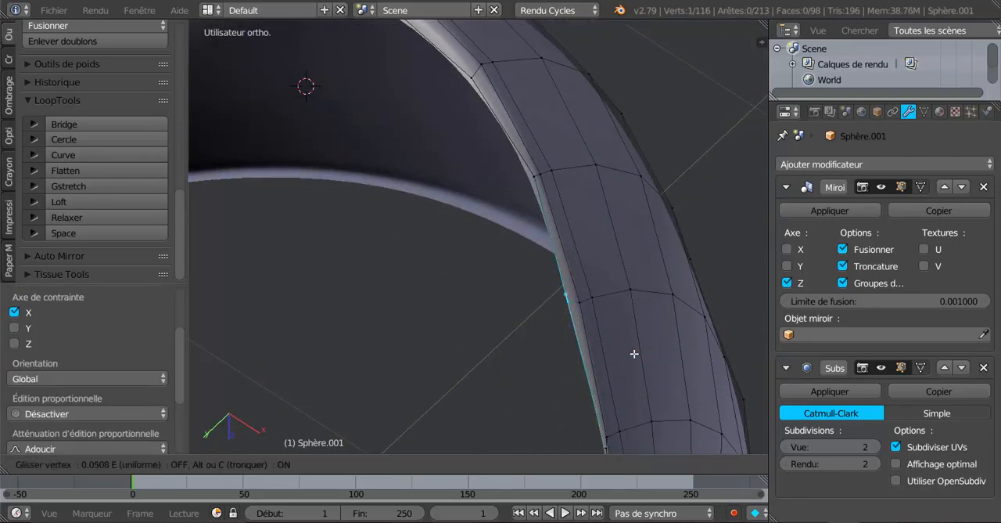
left_click(634, 350)
Step: Move the neighbouring inner-rim vertex along the global Y axis, and slide the one beyond it along the rim edge
right_click(533, 185)
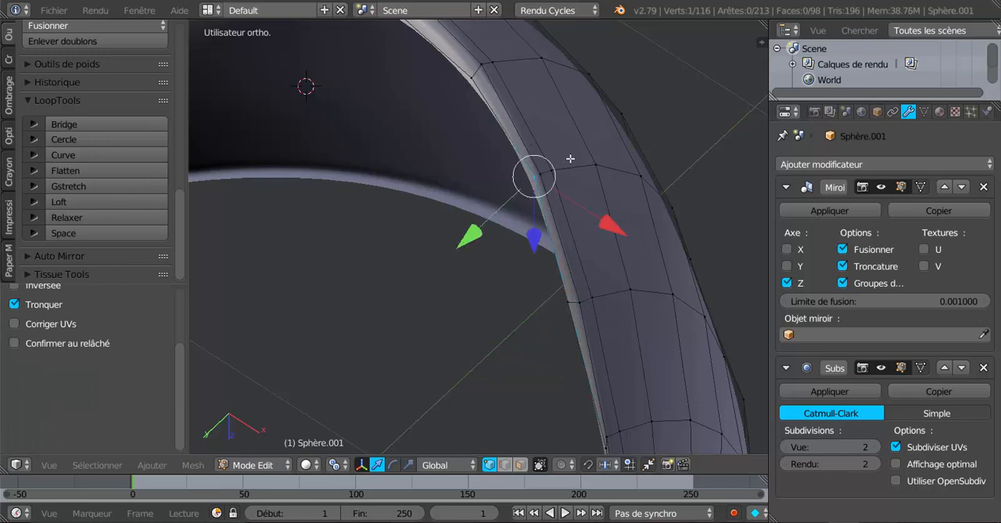
left_click_drag(479, 231, 467, 237)
left_click(467, 237)
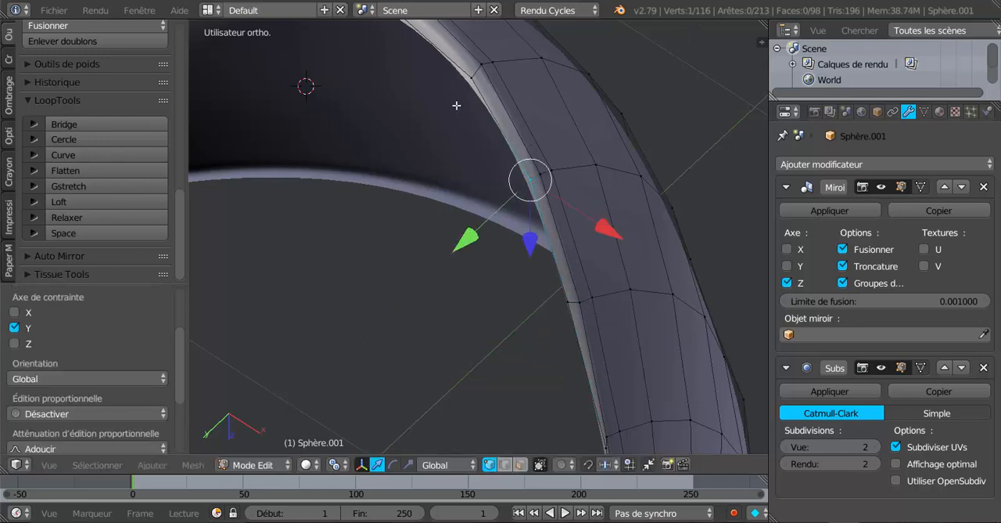
right_click(474, 73)
key("g")
key("g")
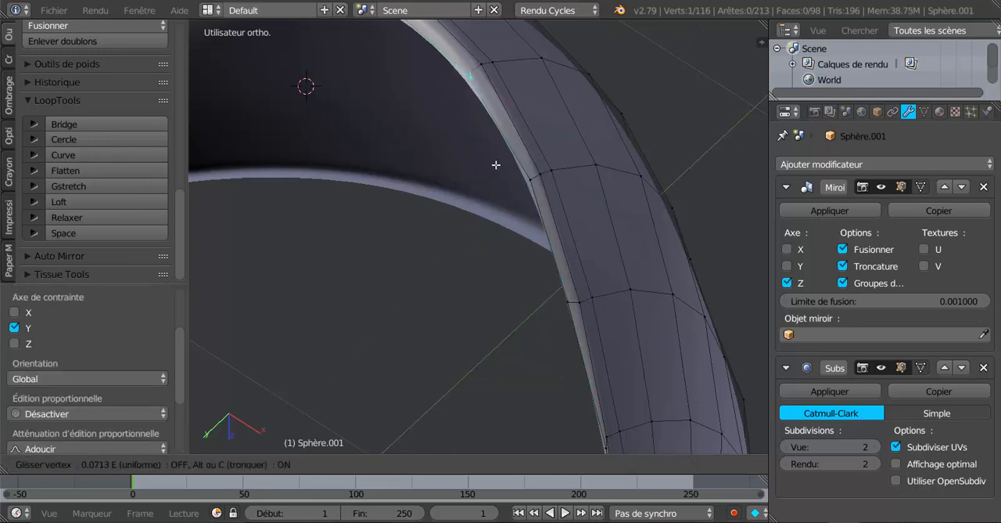
left_click(496, 167)
Step: Fine-tune the inner-rim vertex position along the global Z and Y axes to even out the rim's thickness
left_click_drag(387, 149, 415, 152)
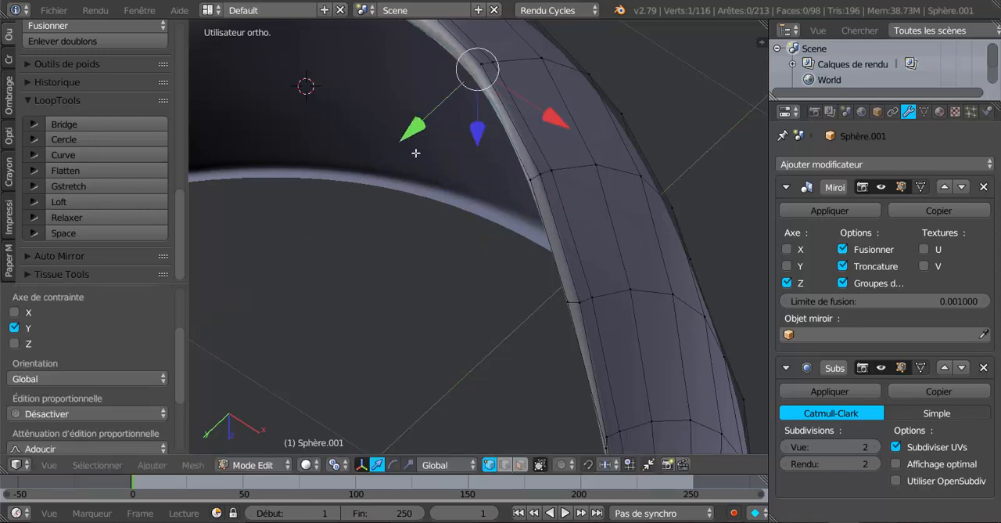
middle_click_drag(511, 186, 582, 276, "shift")
right_click(525, 187)
left_click_drag(464, 259, 465, 257)
middle_click_drag(465, 257, 680, 183)
middle_click_drag(610, 193, 595, 109)
left_click_drag(587, 79, 583, 87)
left_click_drag(485, 155, 489, 137)
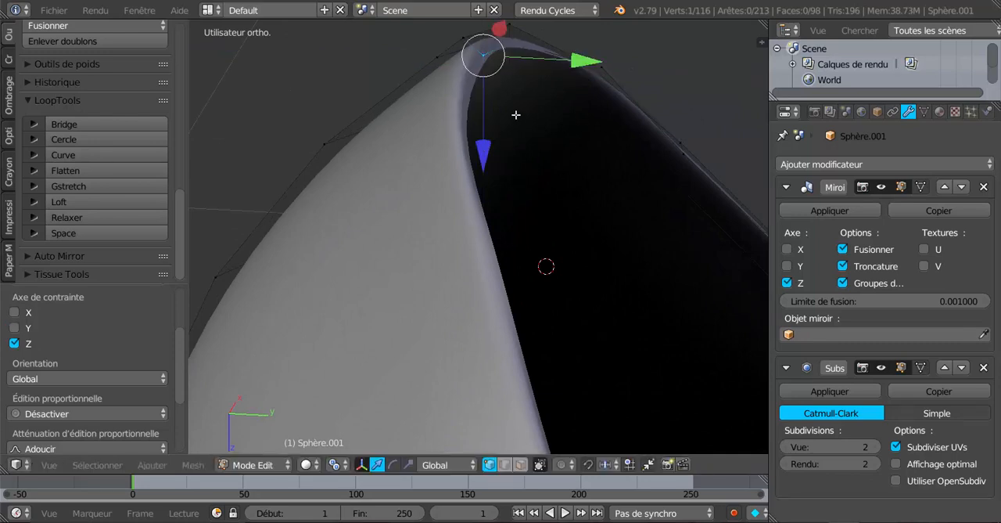
left_click_drag(580, 67, 567, 88)
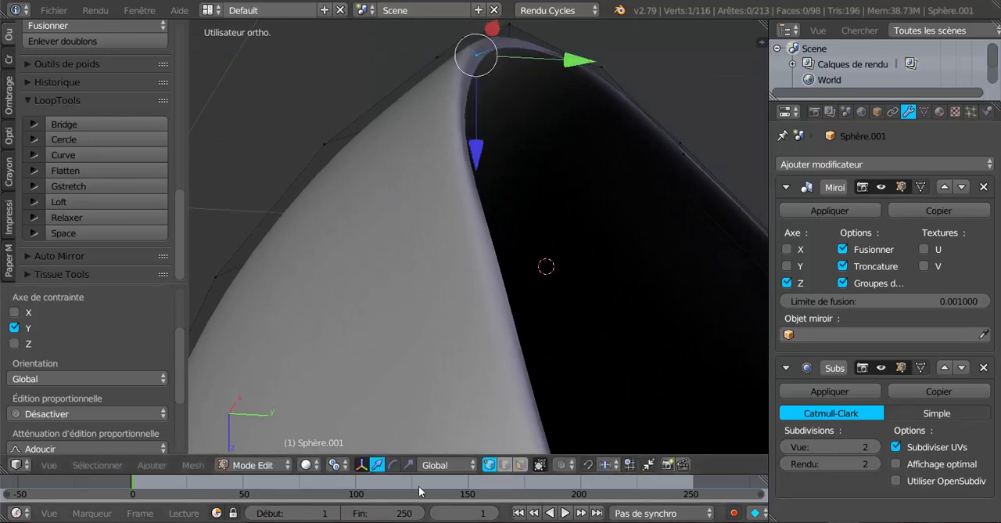
Step: Slide the inner-rim vertex farther along the visor's side into line with the adjacent cross edge
left_click(435, 465)
middle_click_drag(597, 342, 529, 390)
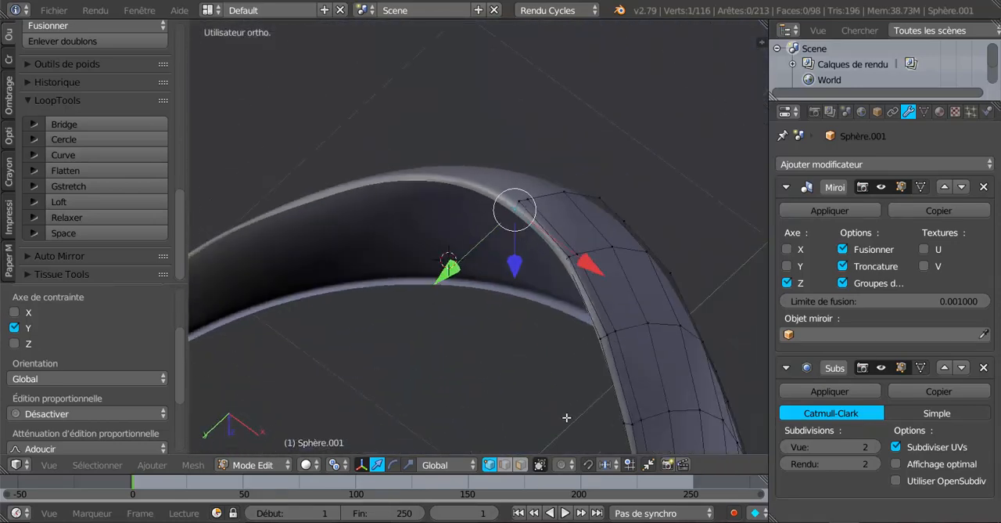
middle_click_drag(567, 418, 509, 218, "shift")
middle_click_drag(582, 386, 608, 279)
mouse_move(567, 387)
middle_mouse_down()
mouse_move(561, 397)
mouse_move(586, 358)
mouse_move(584, 382)
middle_mouse_up()
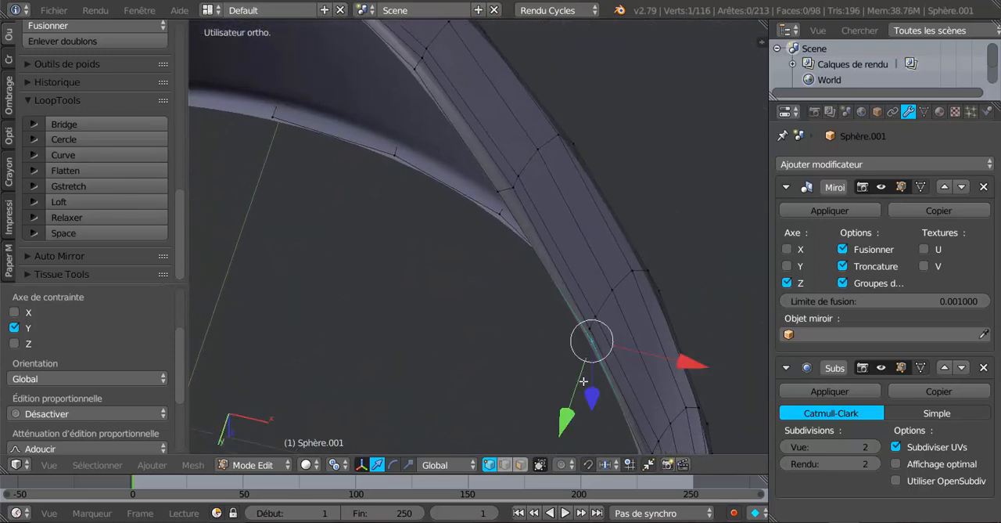
key("shift+v")
left_click(577, 424)
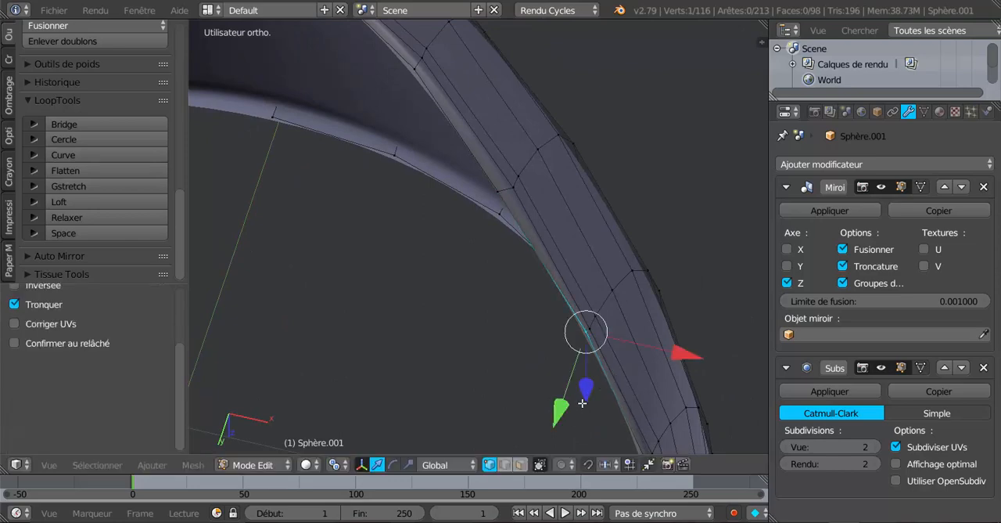
Step: Set the transform orientation to Normal (Normale) after trying Global and Gimbal on the selected rim vertex
middle_click_drag(582, 402, 500, 391)
left_click(446, 465)
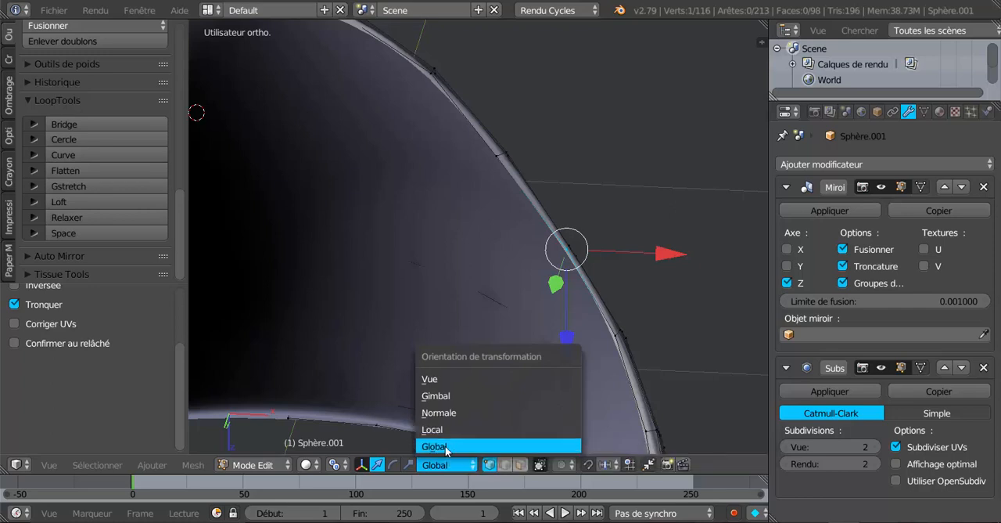
left_click(447, 449)
middle_click_drag(493, 380, 445, 380)
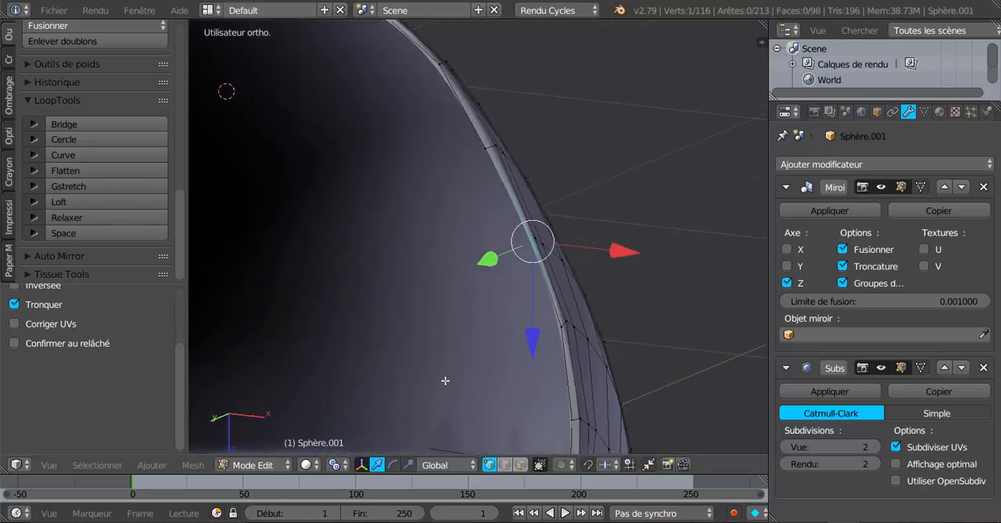
left_click(446, 464)
left_click(442, 395)
left_click(440, 467)
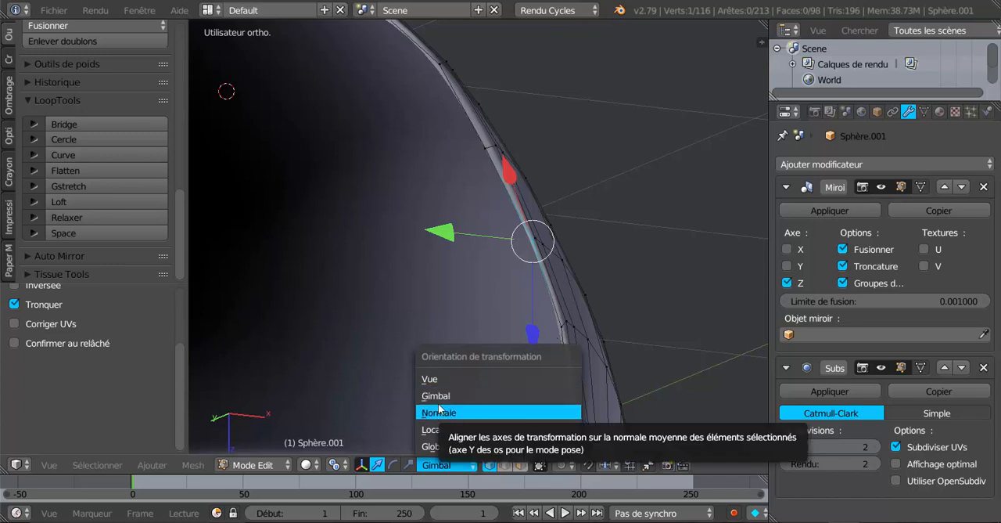
left_click(440, 412)
Step: Move the rim vertex inward along its normal-oriented Y axis to widen the rim, and slide the next rim vertex into alignment
middle_click_drag(440, 412, 471, 304)
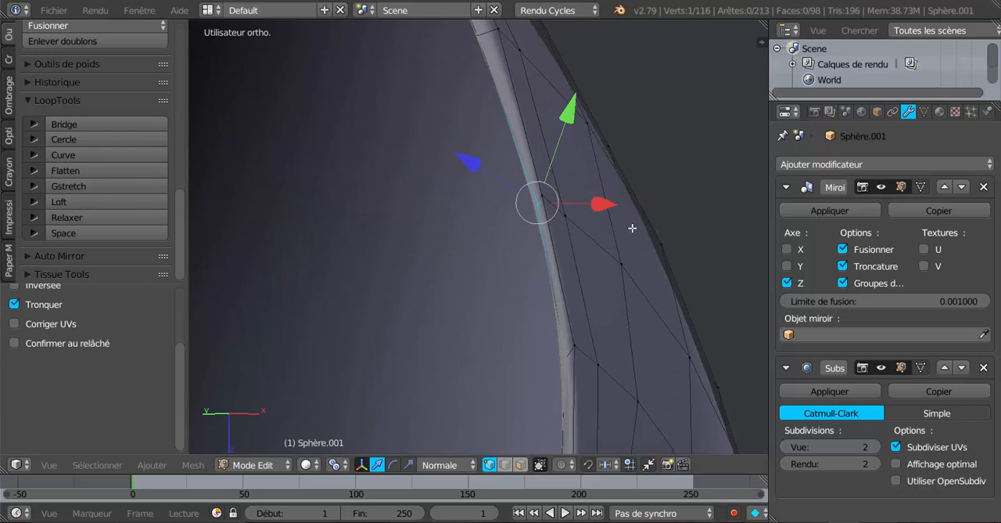
mouse_move(632, 228)
middle_mouse_down()
mouse_move(678, 217)
mouse_move(623, 236)
middle_mouse_up()
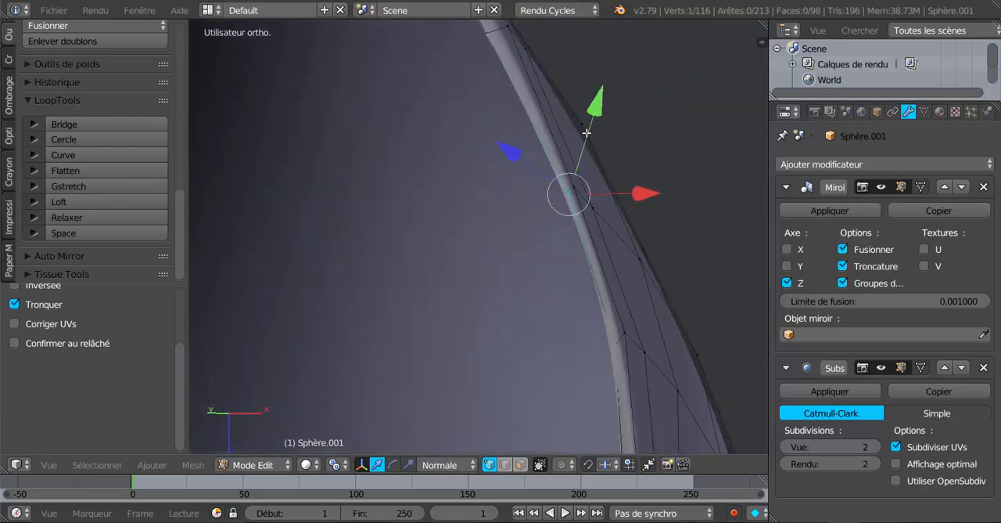
left_click_drag(601, 109, 592, 149)
right_click(608, 357)
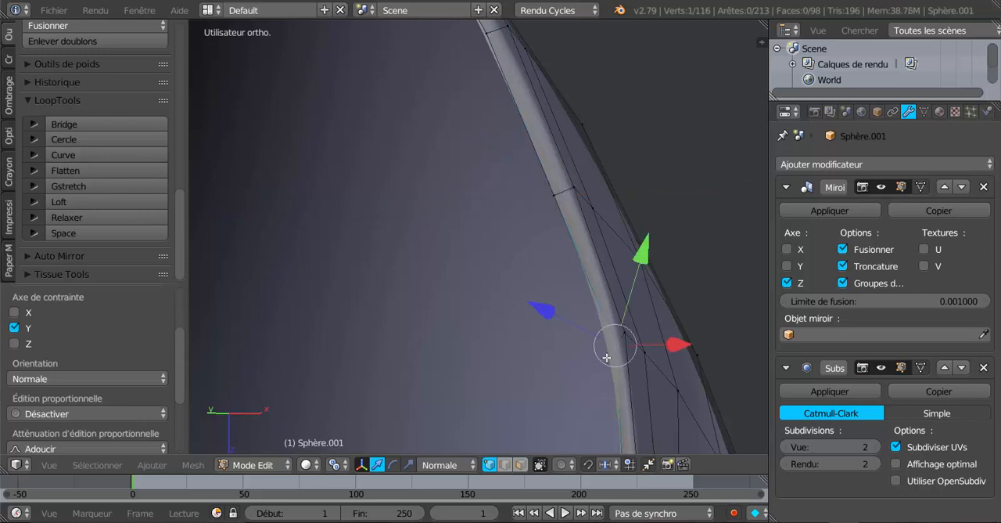
key("shift+v")
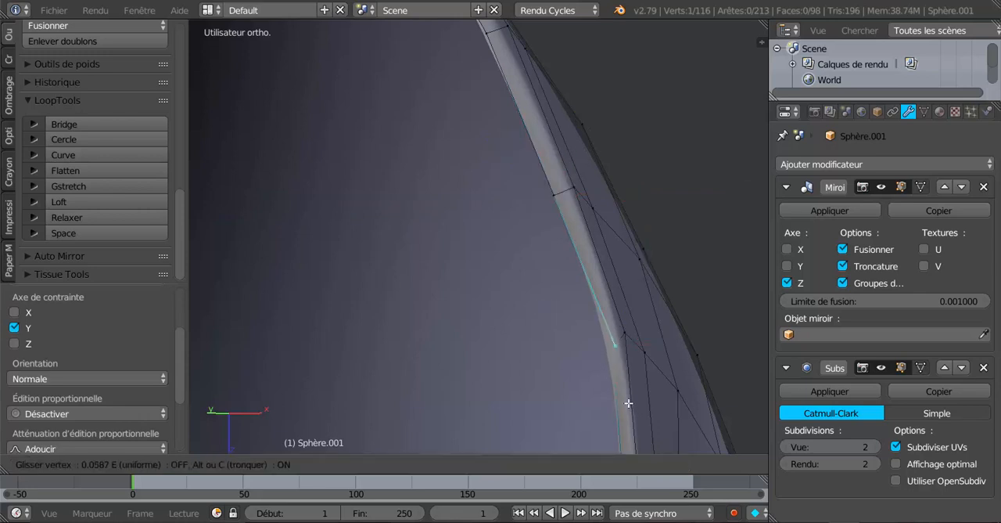
left_click(626, 401)
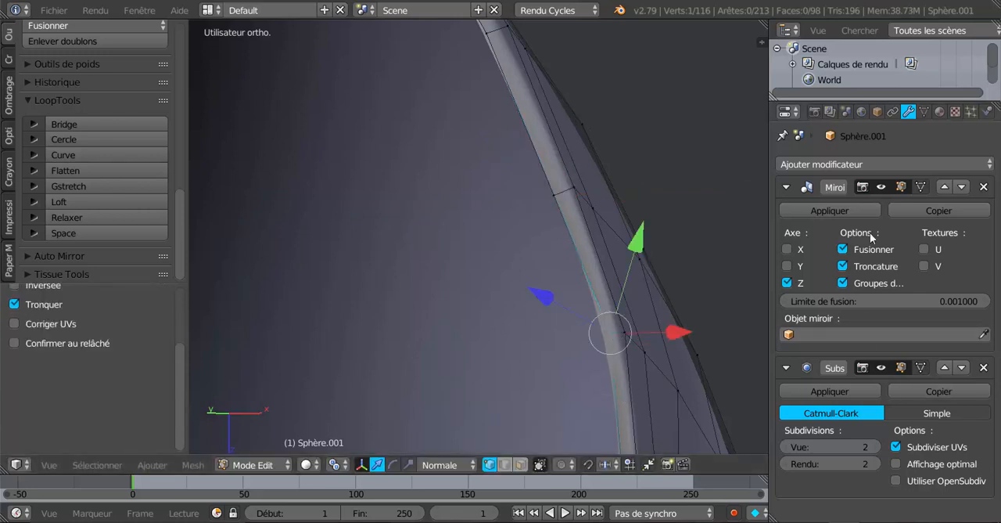
Step: Lower the subdivision view level to 0 and adjust the inner-rim vertex near the side arm along its normal-oriented X and Z axes
left_click(786, 447)
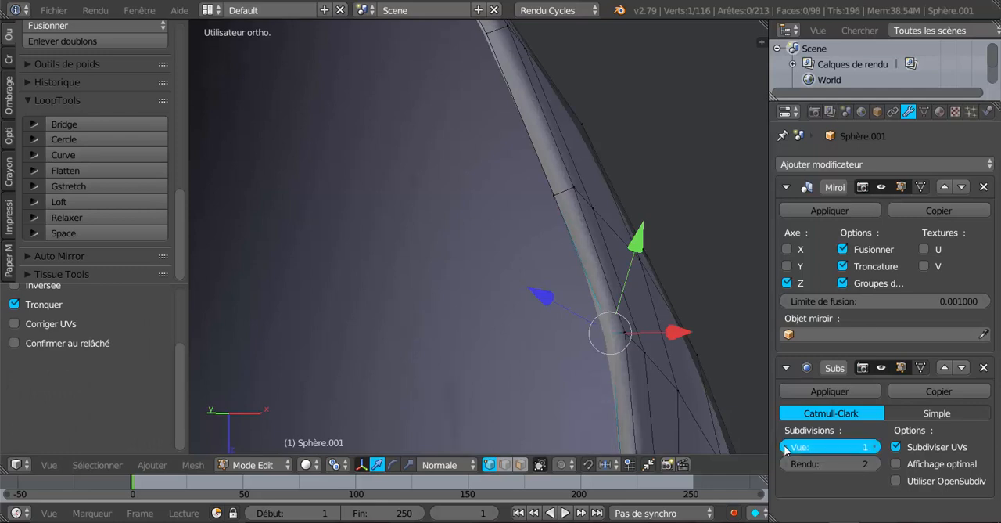
left_click(786, 448)
scroll(673, 435, "down", 3)
middle_click_drag(608, 399, 671, 297)
right_click(612, 352)
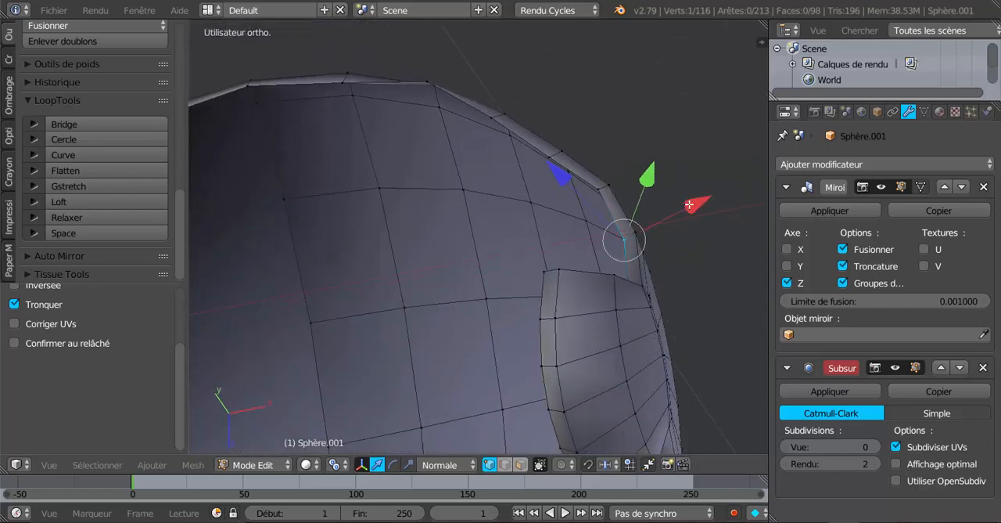
left_click_drag(689, 205, 641, 266)
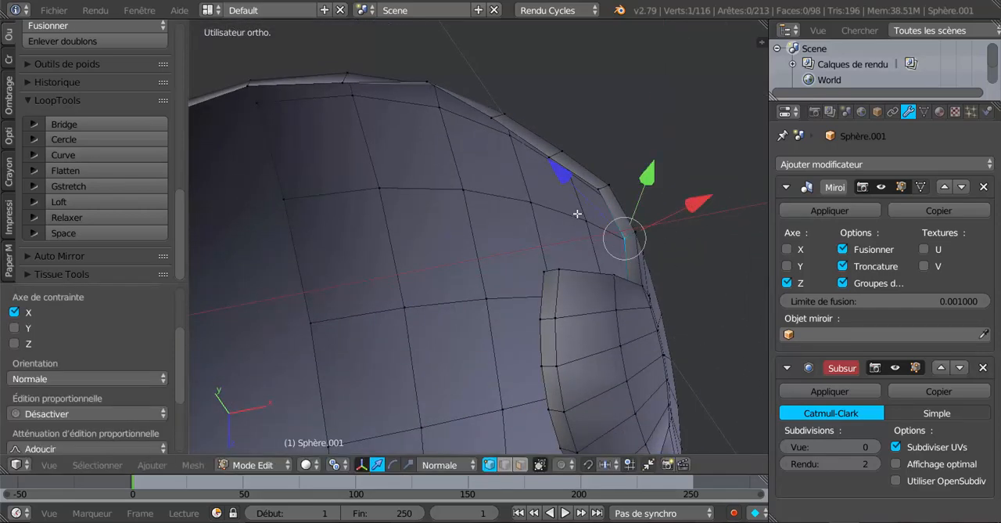
middle_click_drag(578, 213, 696, 204)
left_click_drag(740, 191, 734, 194)
middle_click_drag(734, 194, 375, 161)
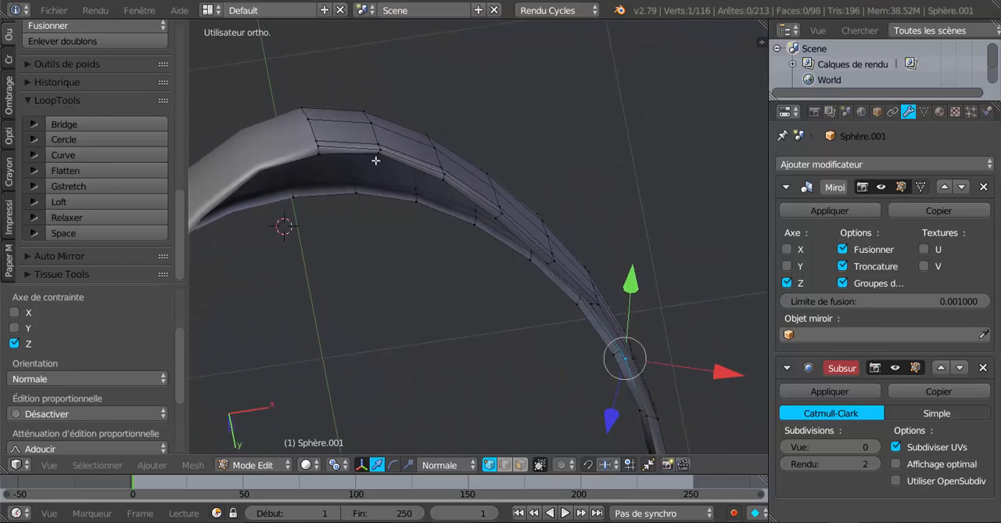
Step: Move the inner-rim vertex beside the front centre along its normal-oriented Z axis and slide it into line with the vertical edge
right_click(374, 163)
middle_click_drag(386, 219, 440, 271)
left_click_drag(408, 139, 413, 150)
key("ctrl+z")
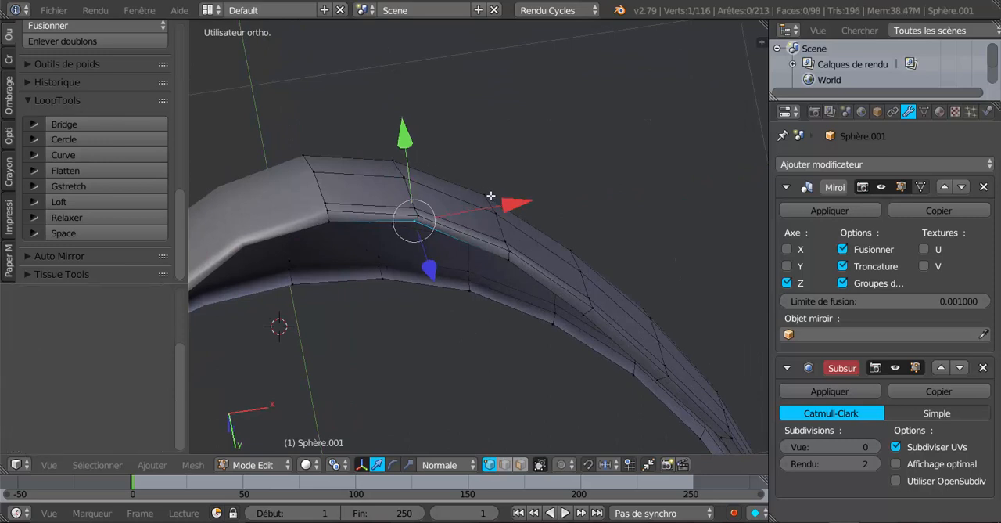
left_click_drag(434, 272, 432, 277)
key("shift+v")
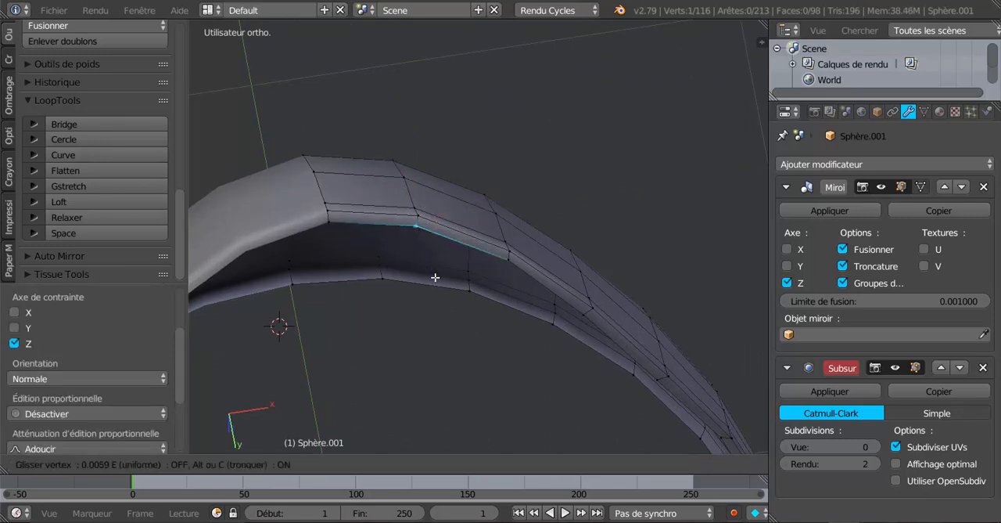
left_click(436, 277)
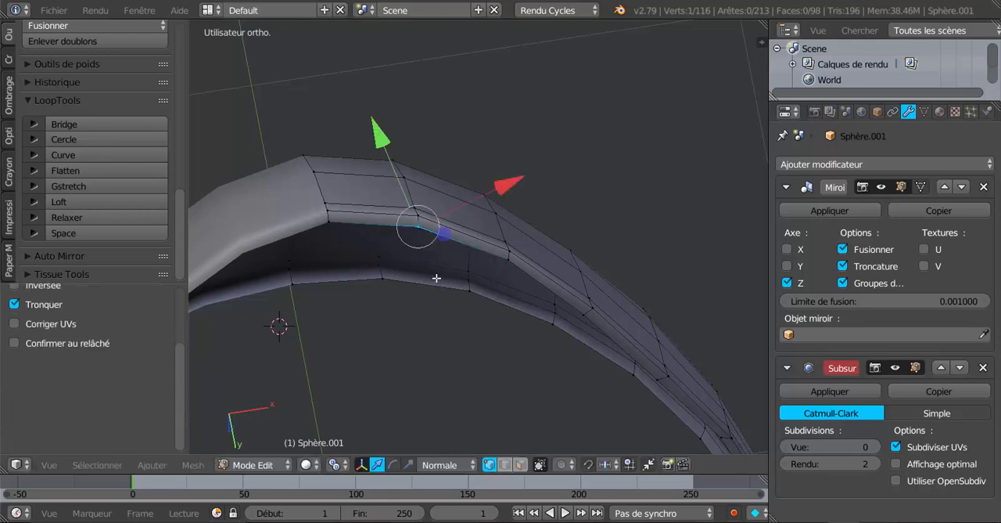
Step: Slide the second inner-rim vertex from the front centre into line with its vertical edge
right_click(504, 258)
key("shift+v")
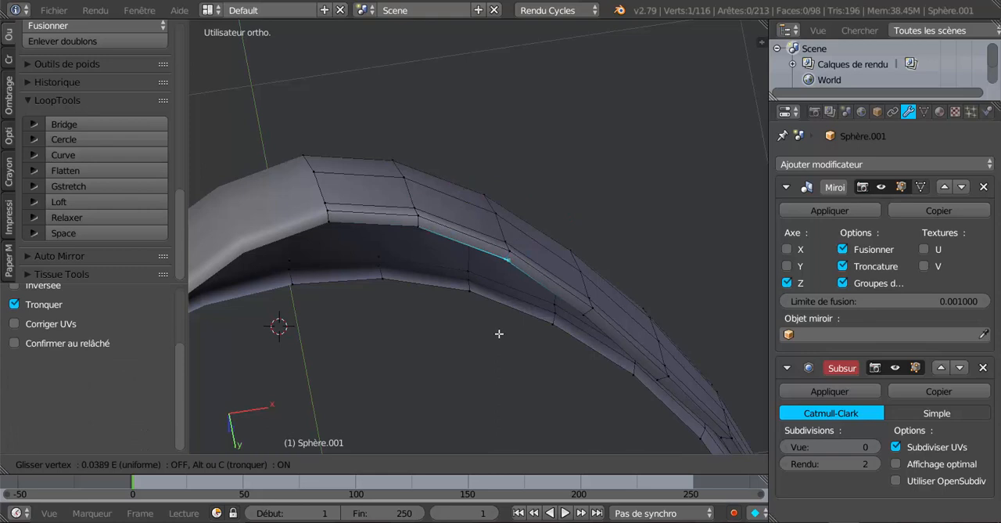
left_click(499, 334)
Step: Leave mesh editing and raise the visor's subdivision view level to 2
key("Tab")
scroll(548, 199, "down", 4)
middle_click_drag(549, 199, 611, 332)
left_click(877, 446)
left_click(877, 446)
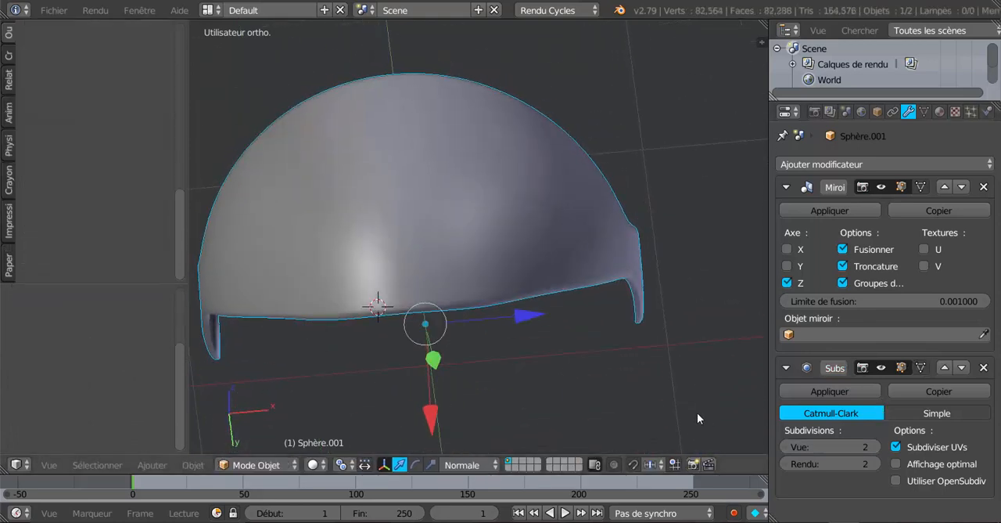
Step: Return to editing the visor mesh, bring the rounded side arm into view and switch to face selection
middle_click_drag(697, 412, 441, 395)
key("Tab")
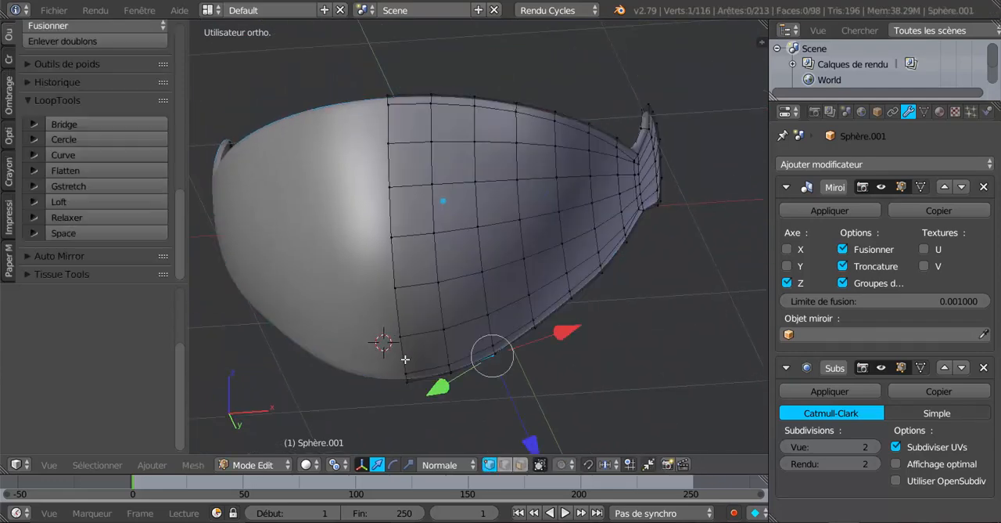
middle_click_drag(443, 268, 393, 262)
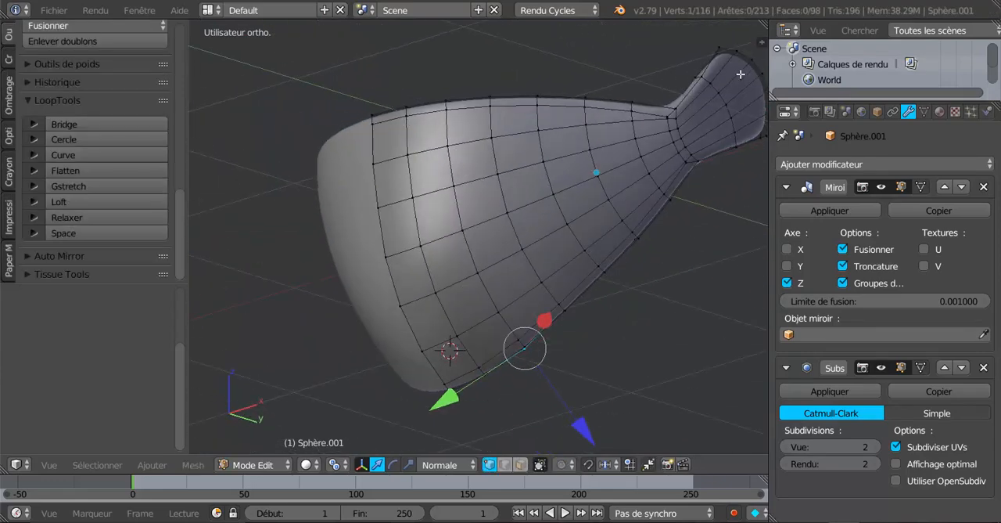
middle_click_drag(631, 210, 450, 276, "shift")
scroll(446, 283, "up", 1)
scroll(505, 203, "down", 1)
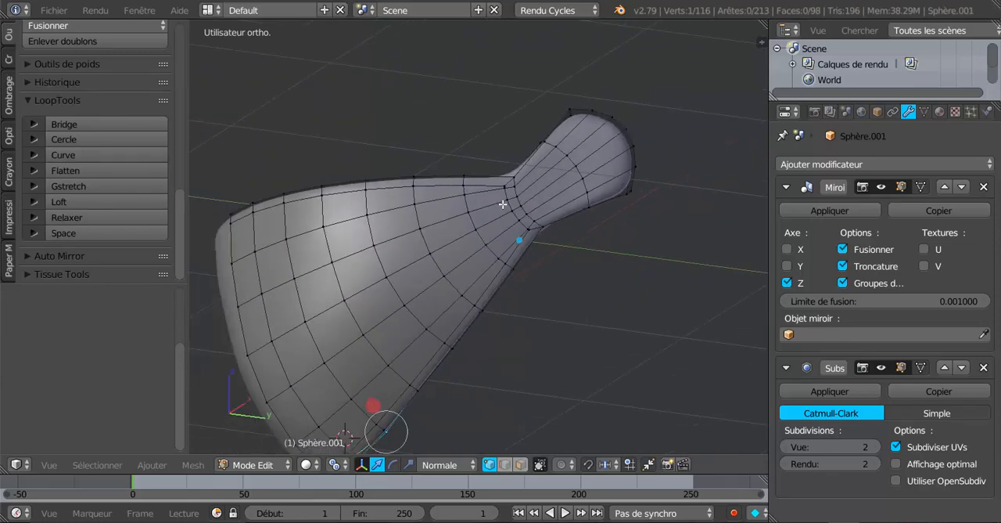
scroll(505, 195, "up", 3)
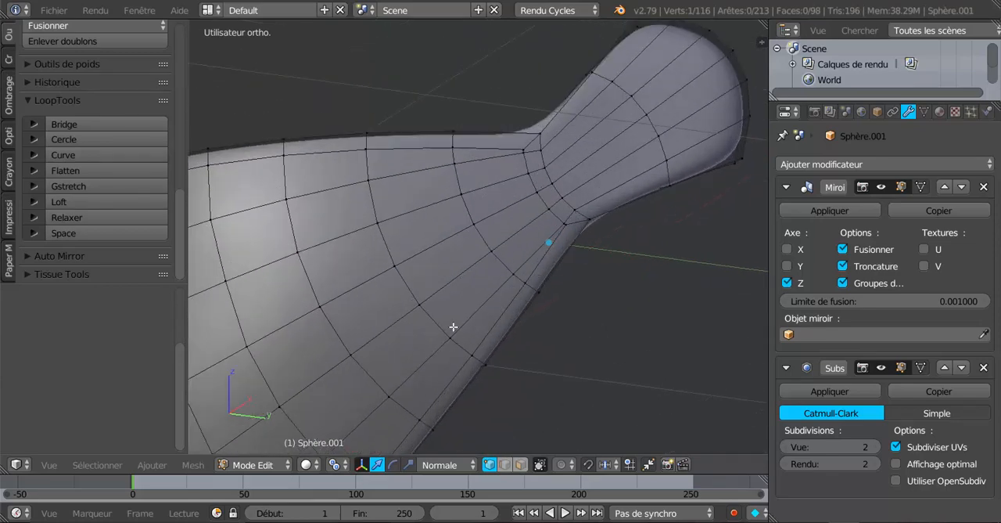
scroll(453, 327, "down", 3)
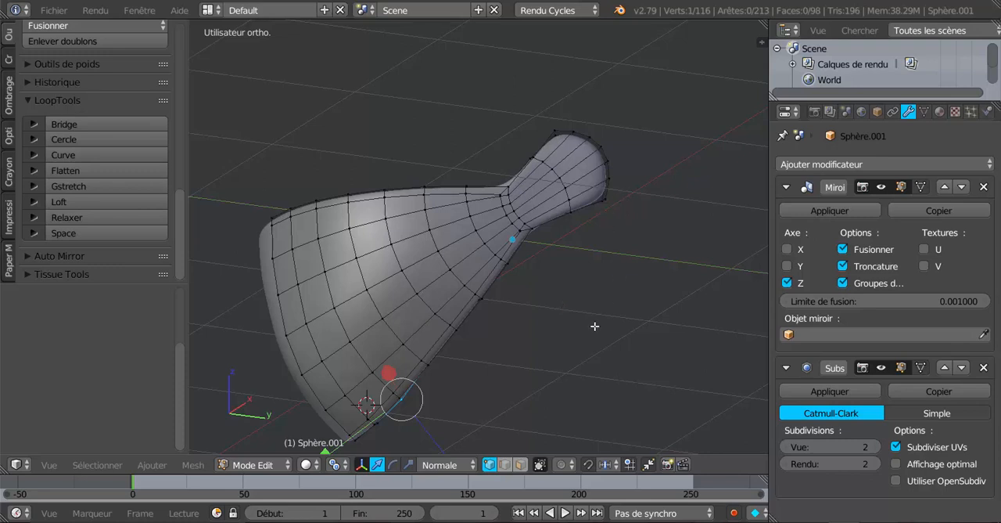
left_click(521, 465)
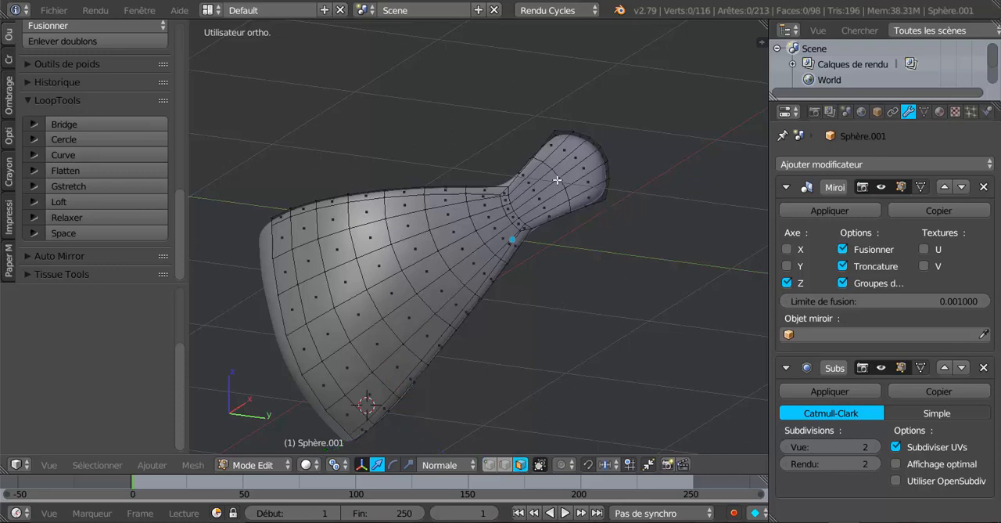
Step: Select the faces of the side arm's rounded end and inset them by about 0.03 in the right orthographic view
key("c")
left_click(573, 161)
left_click_drag(573, 161, 585, 187)
right_click(690, 215)
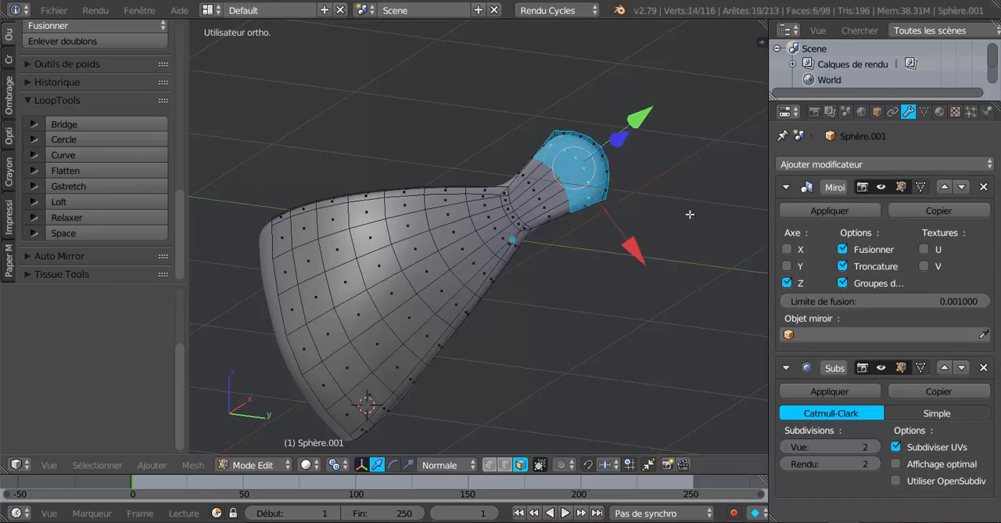
key("KP_3")
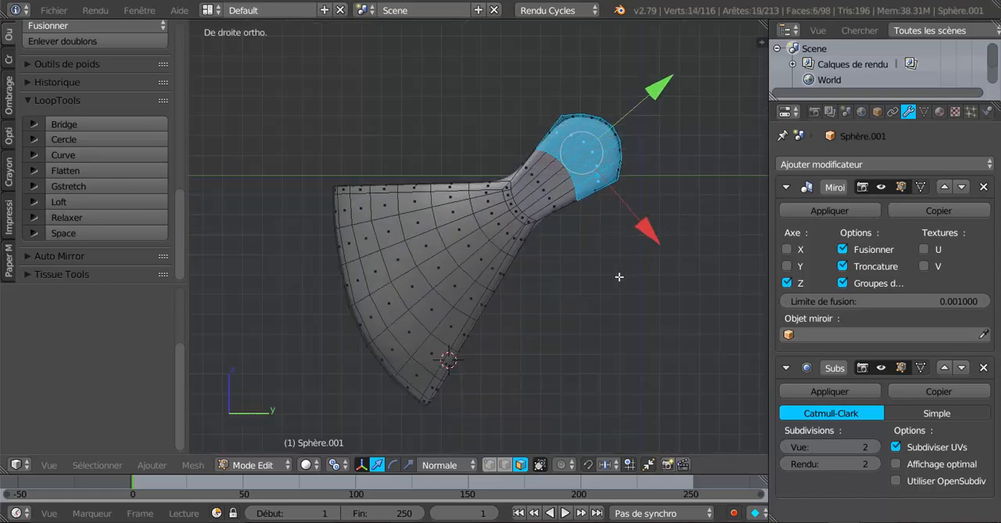
middle_click_drag(619, 276, 546, 318, "shift")
scroll(546, 318, "up", 2)
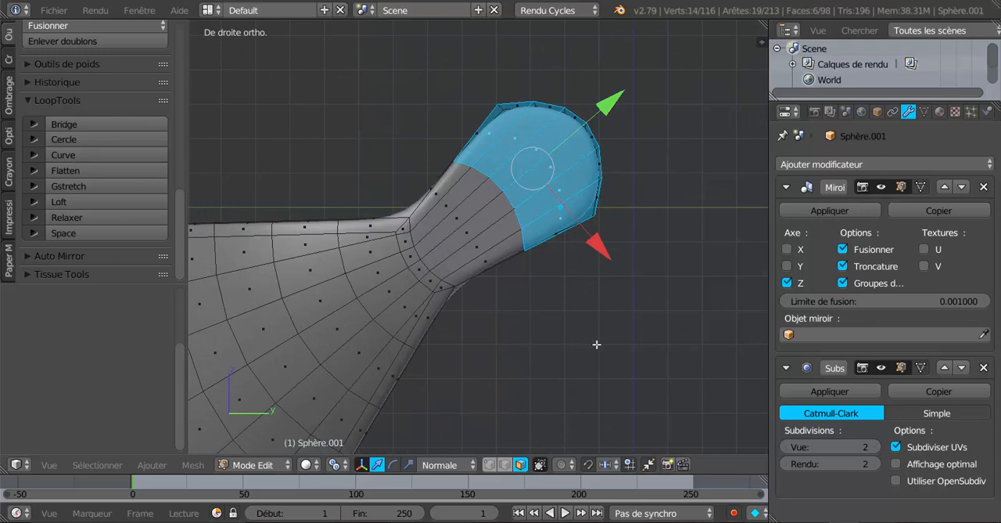
key("i")
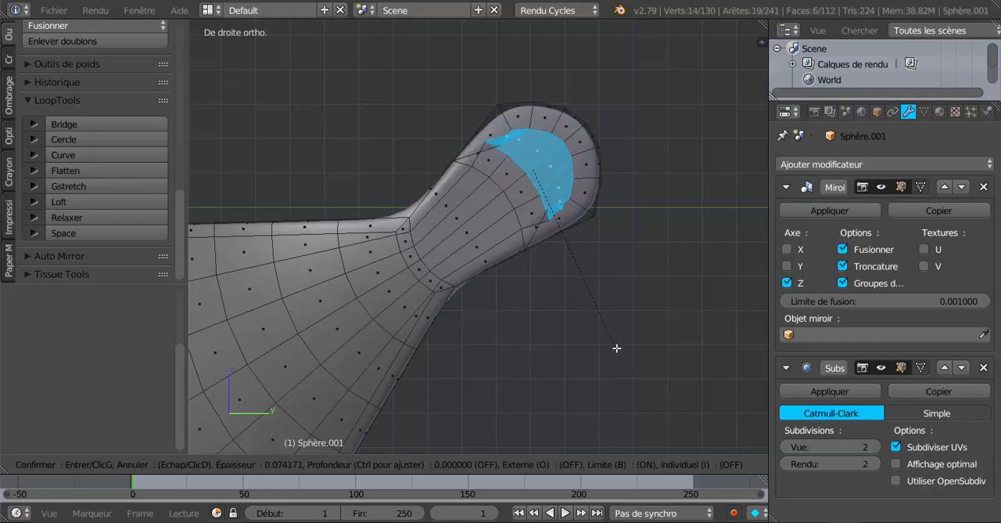
key("Escape")
scroll(619, 349, "up", 4)
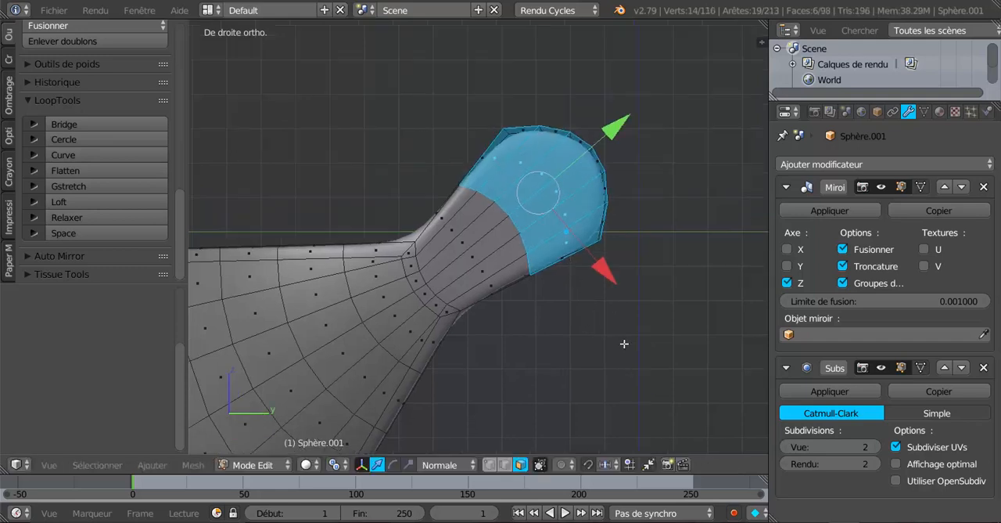
scroll(618, 330, "up", 3)
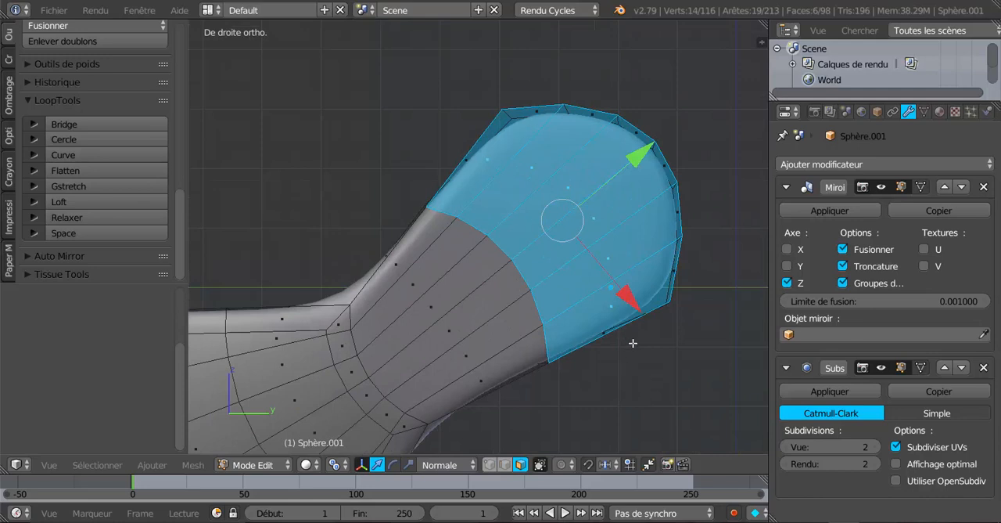
key("i")
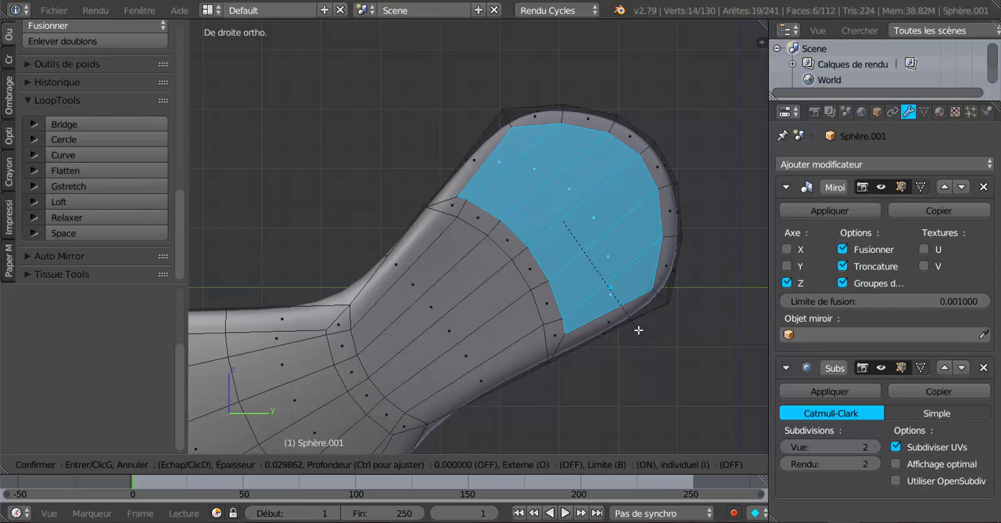
left_click(638, 329)
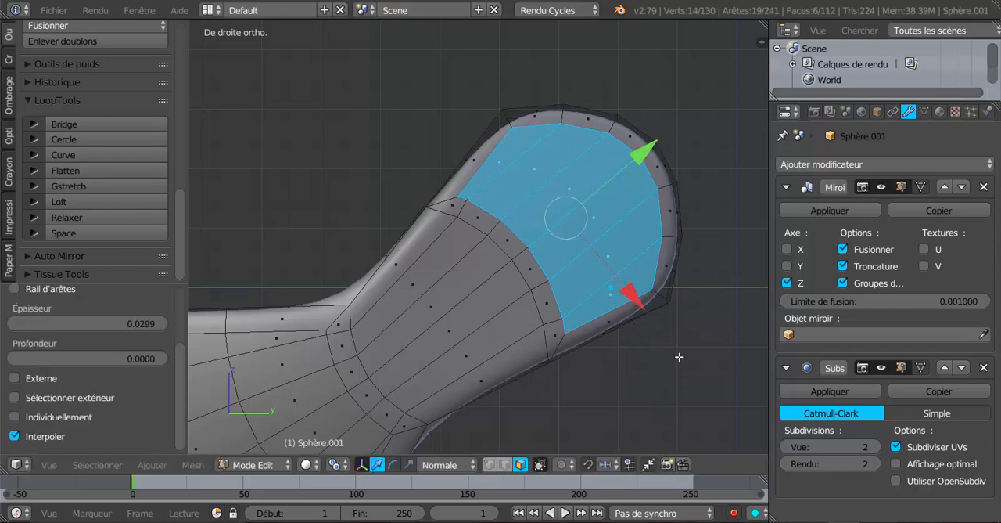
Step: Scale the inset faces to about 0.65 and shape them into a circle with the LoopTools Circle operation
key("s")
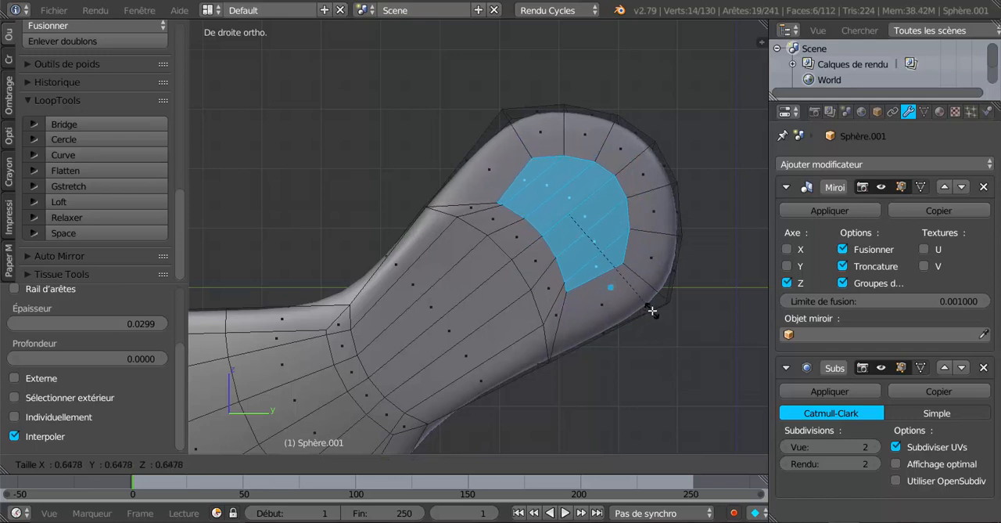
left_click(653, 311)
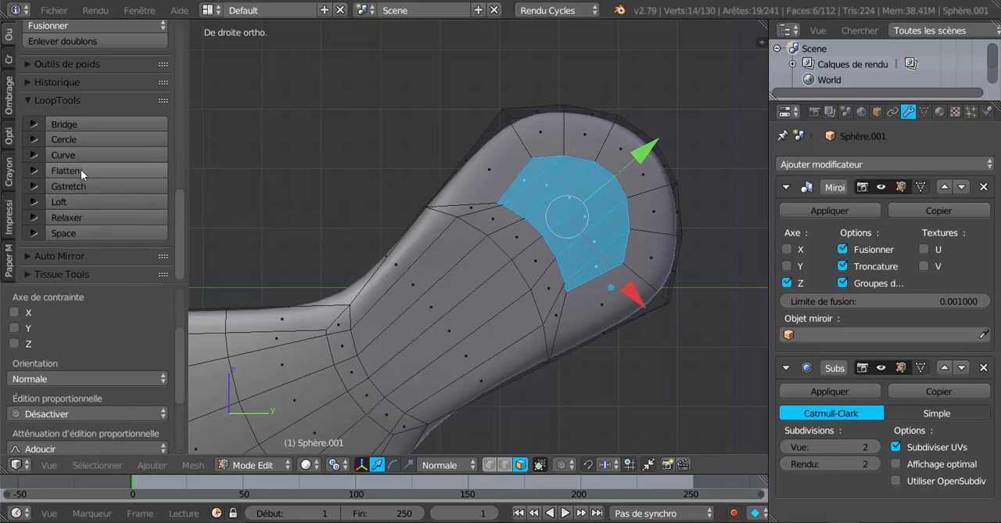
left_click(75, 139)
scroll(448, 216, "down", 5)
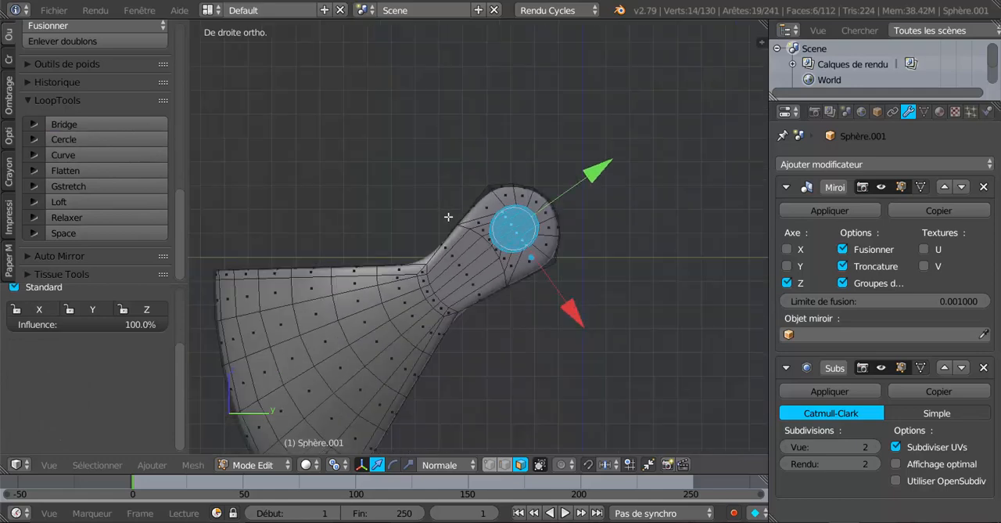
scroll(531, 250, "up", 3)
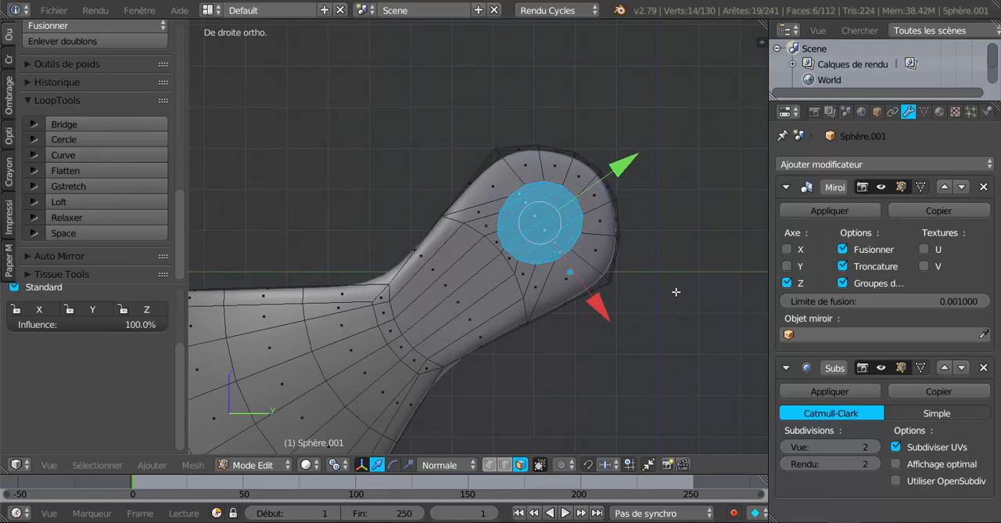
Step: Rotate the circular faces until their Y axis is nearly horizontal and narrow them slightly along that normal-oriented axis
key("r")
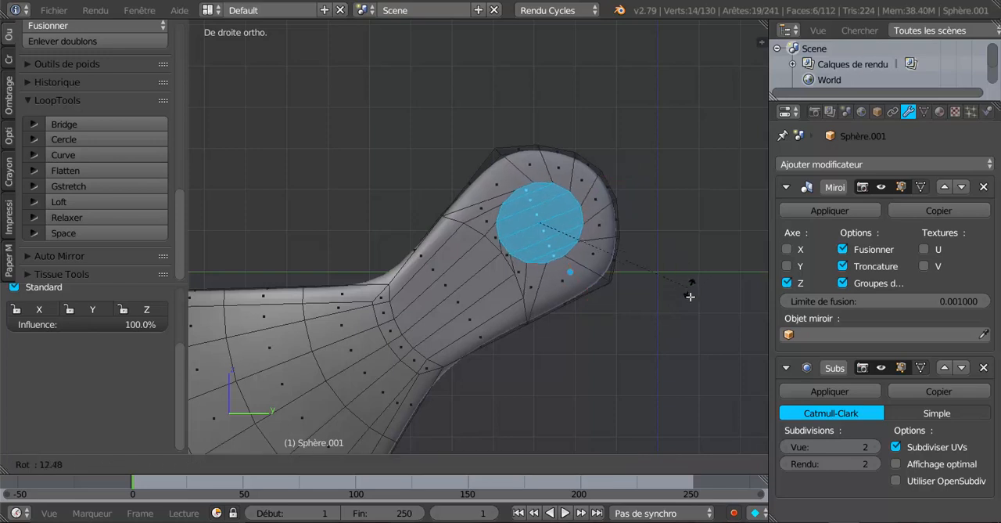
left_click(687, 368)
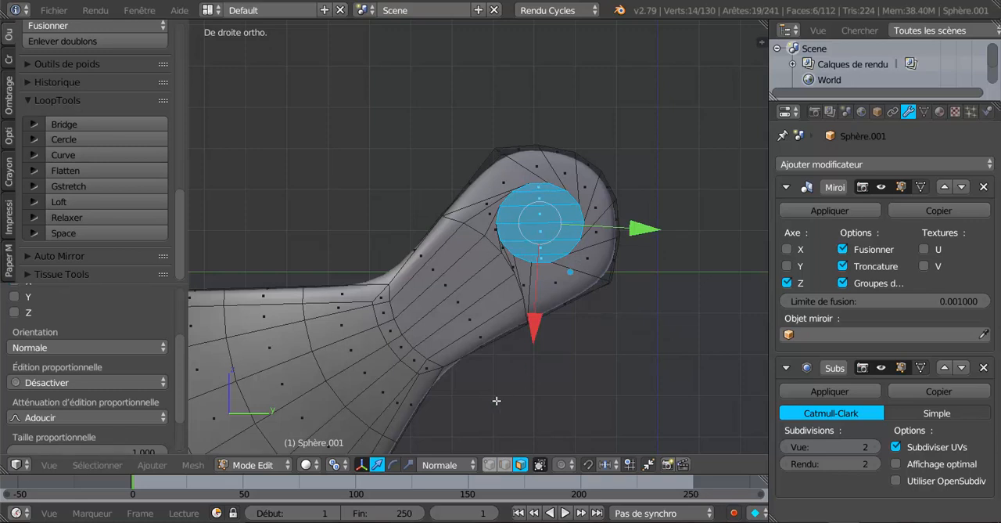
left_click(409, 462)
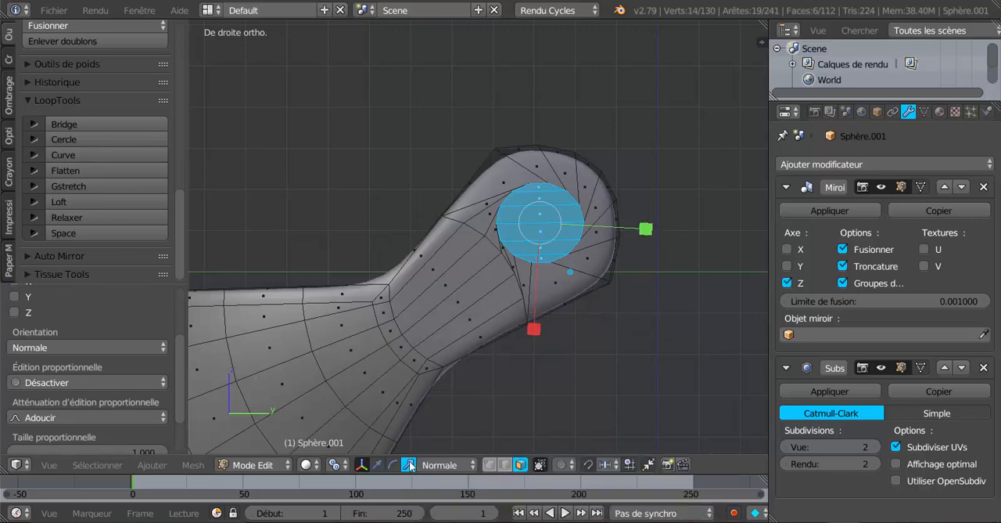
left_click_drag(646, 229, 638, 220)
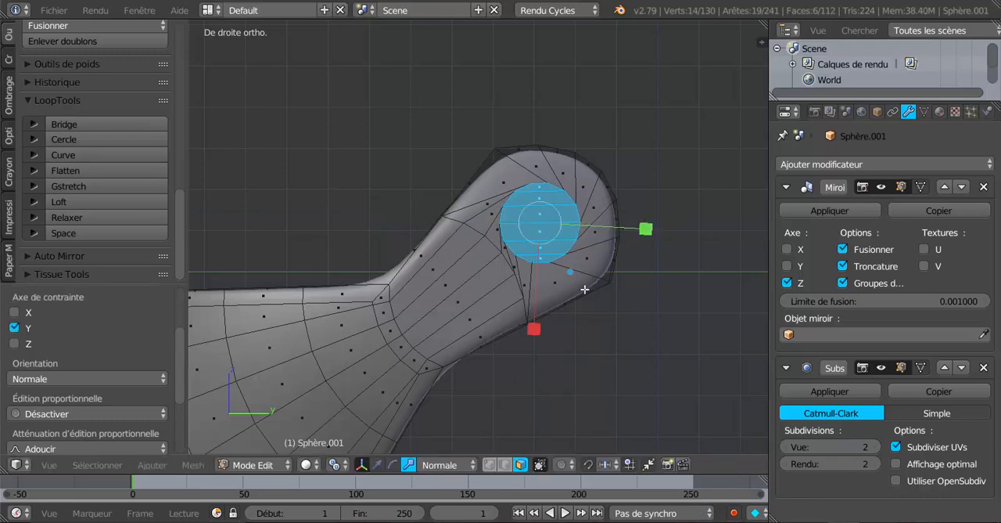
key("r")
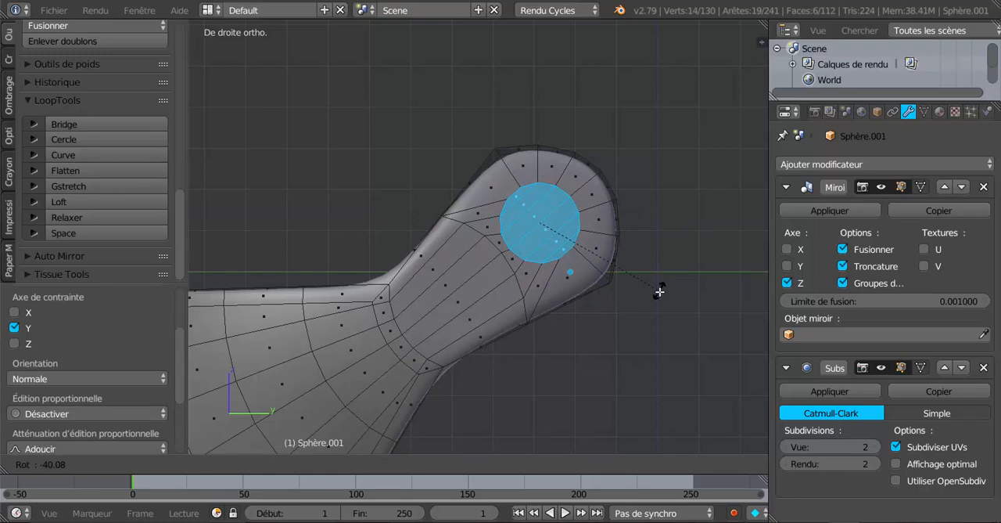
left_click(661, 294)
key("shift+v")
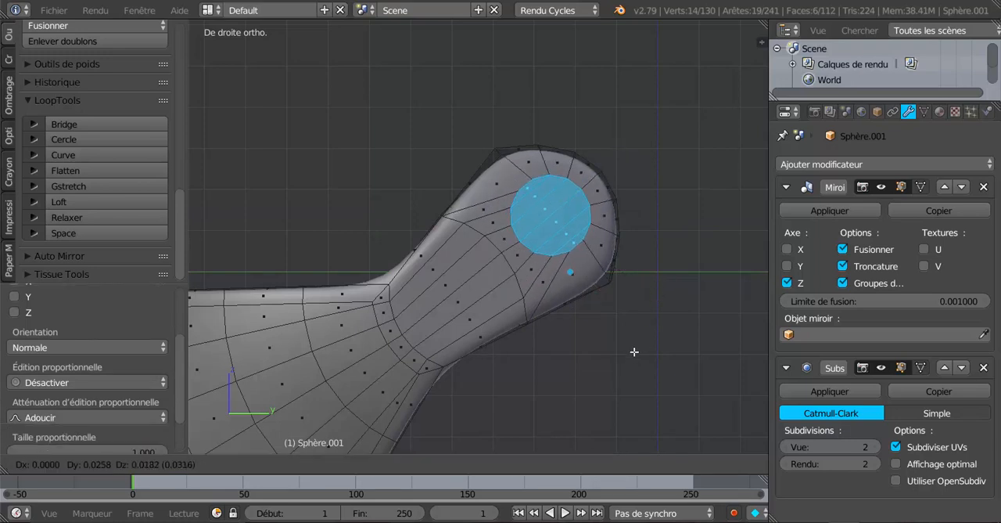
key("Escape")
key("shift+v")
key("Escape")
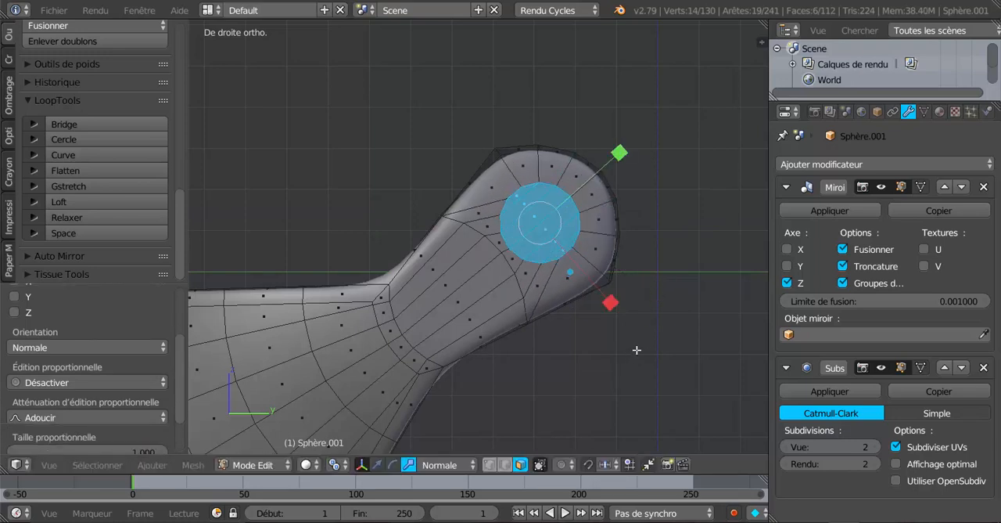
key("g")
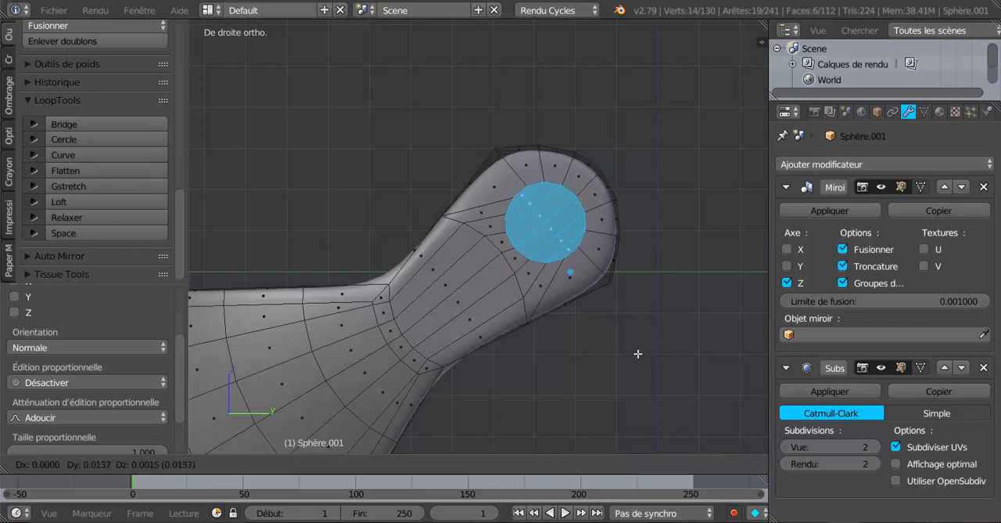
left_click(638, 353)
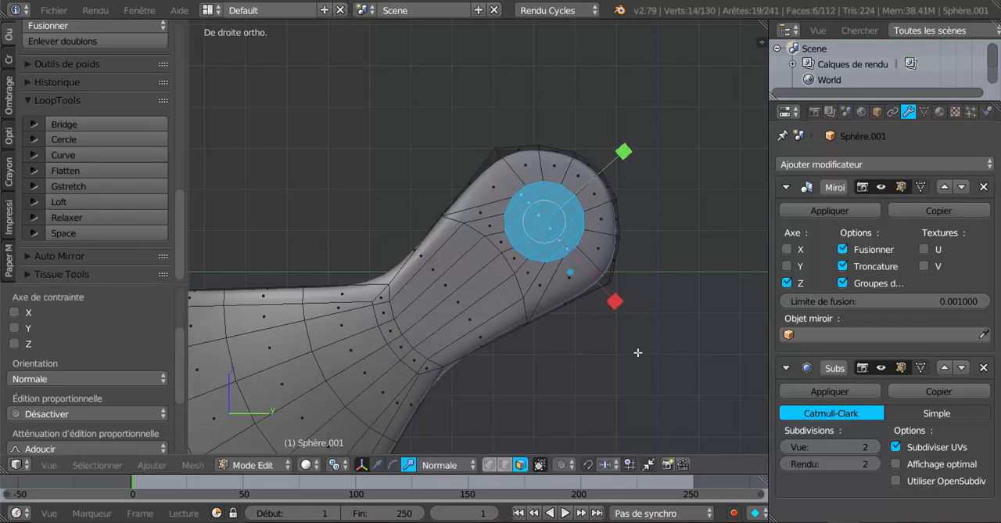
key("ctrl+z")
key("ctrl+z")
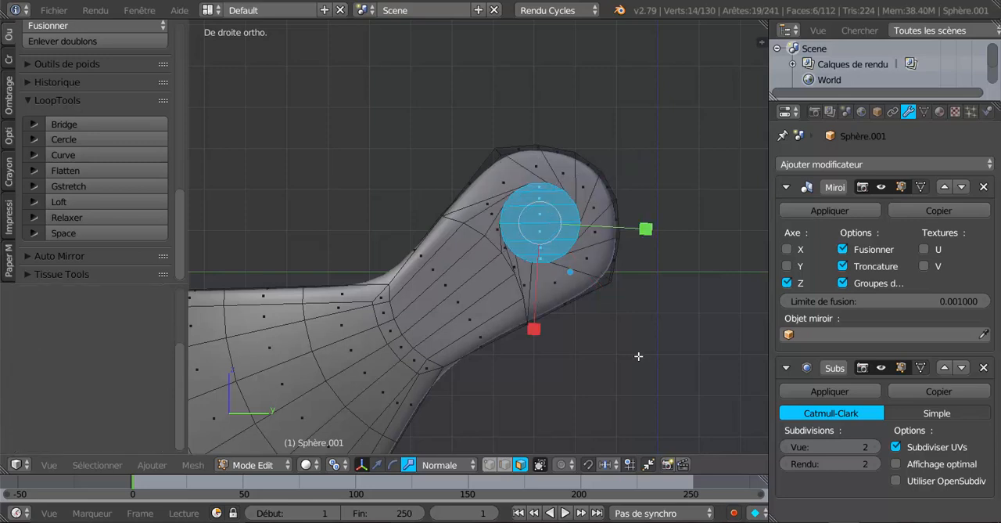
Step: Rotate the circular faces by about -34° and move them to the centre of the arm's rounded end
key("r")
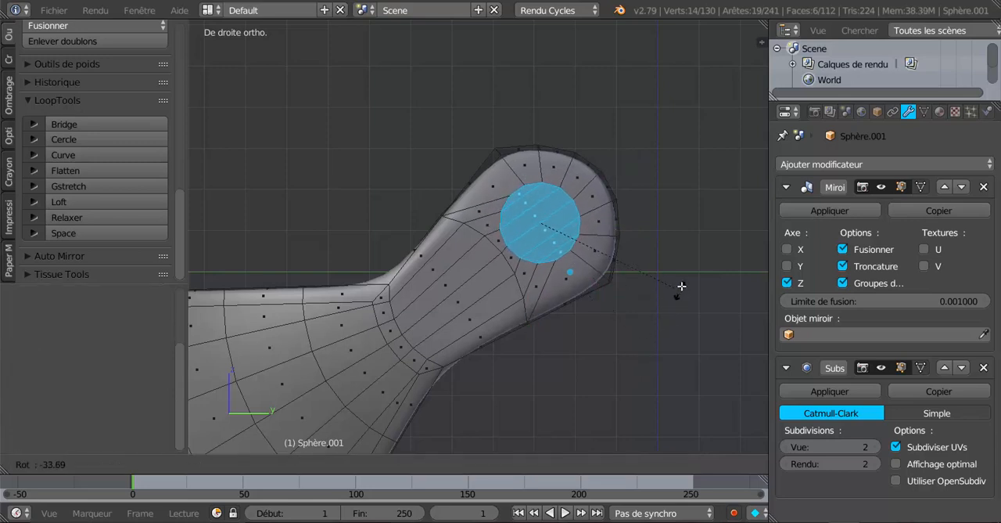
left_click(682, 283)
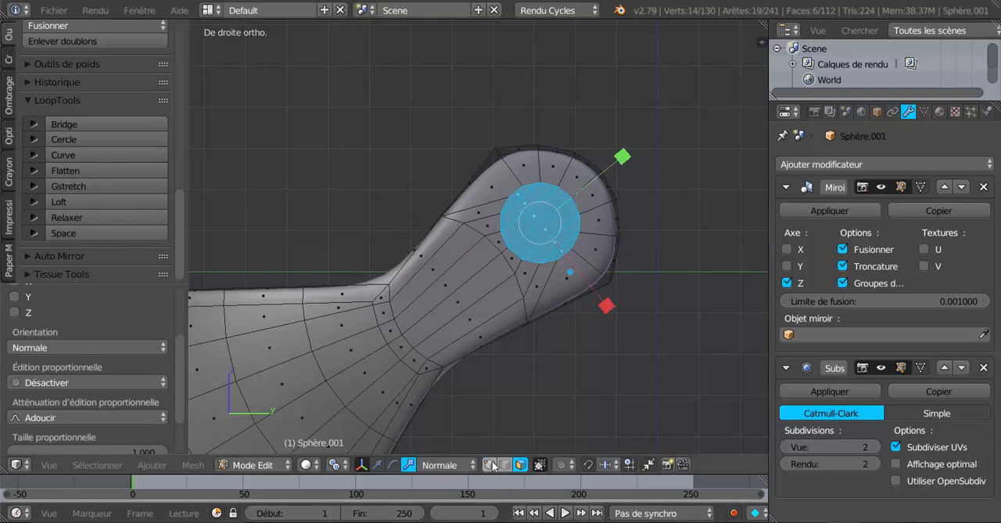
left_click(441, 466)
left_click(377, 465)
left_click_drag(620, 162, 631, 147)
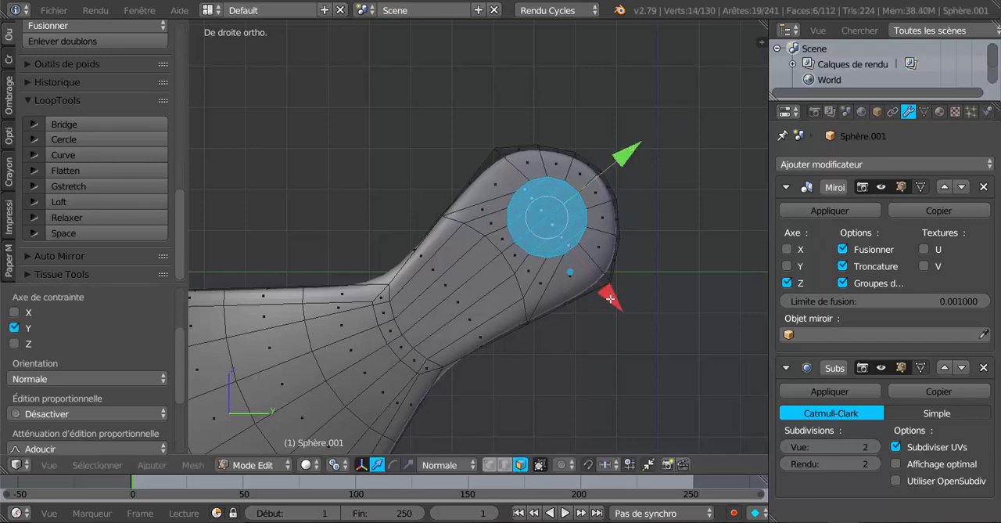
left_click_drag(612, 300, 626, 313)
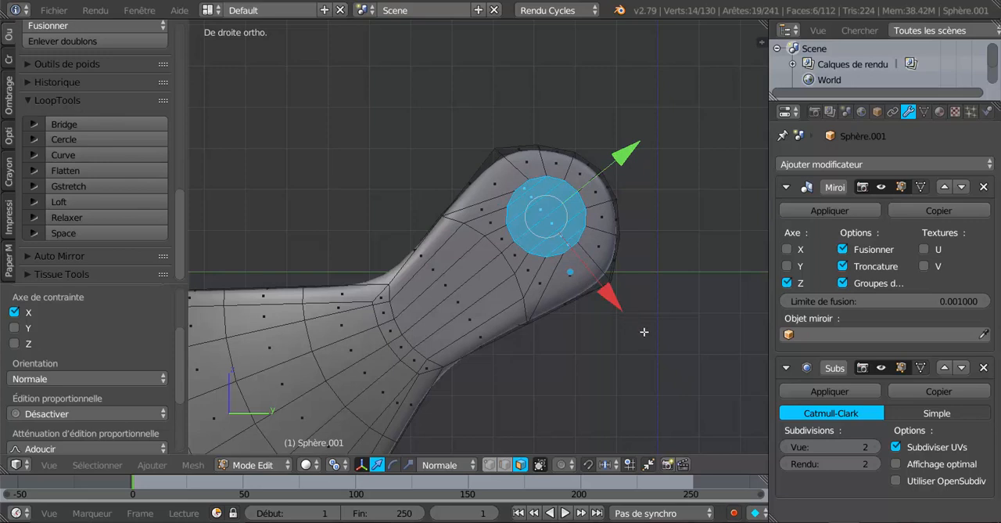
key("g")
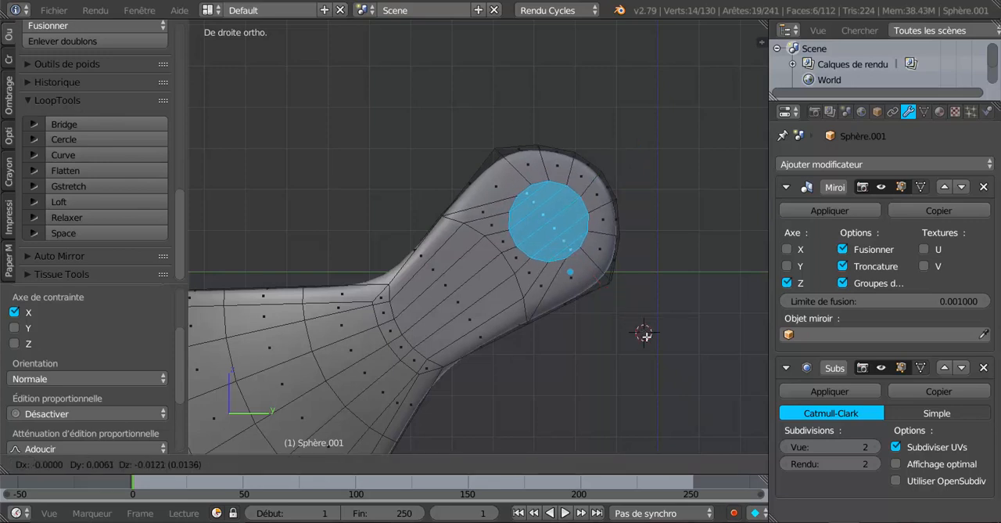
left_click(645, 334)
Step: Delete the circular faces to open a round hole in the end of the side arm
scroll(645, 335, "up", 2)
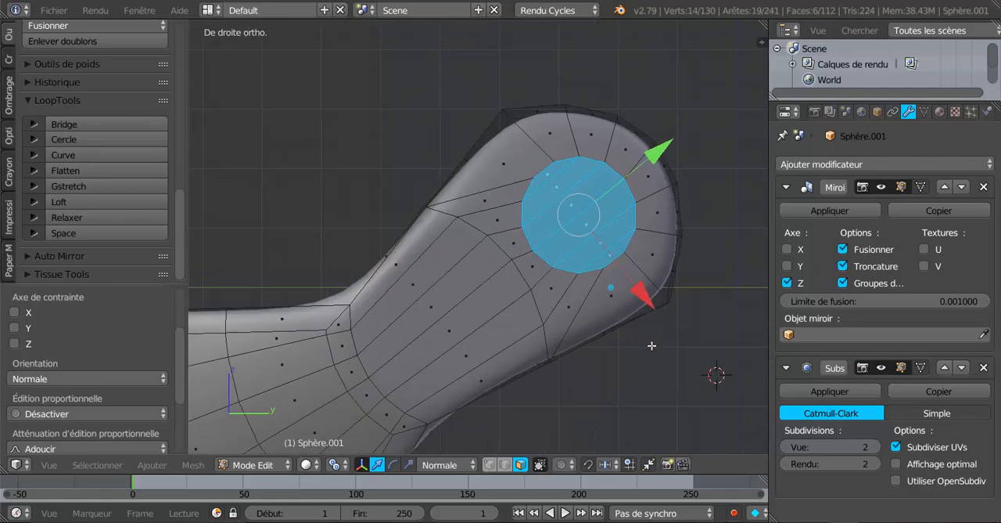
scroll(652, 345, "down", 3)
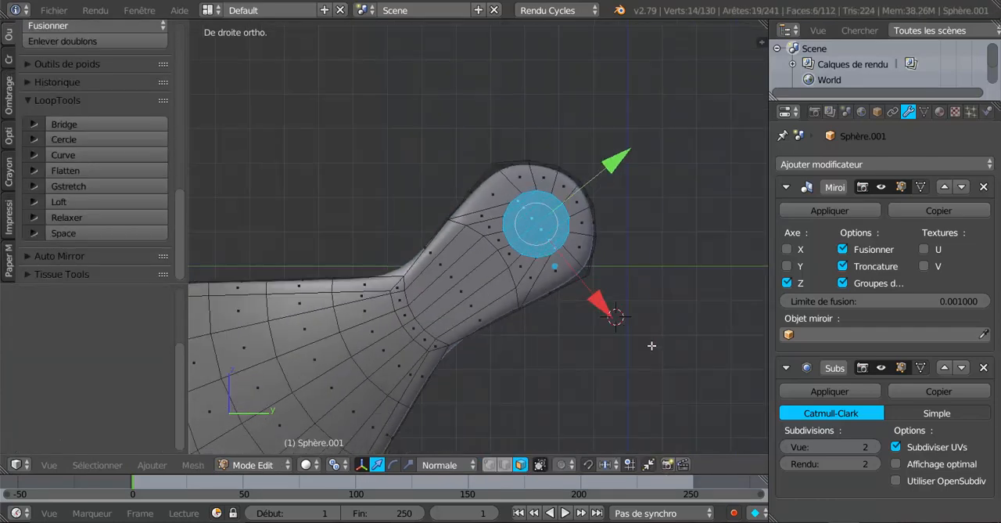
middle_click_drag(652, 345, 604, 369)
scroll(604, 369, "up", 4)
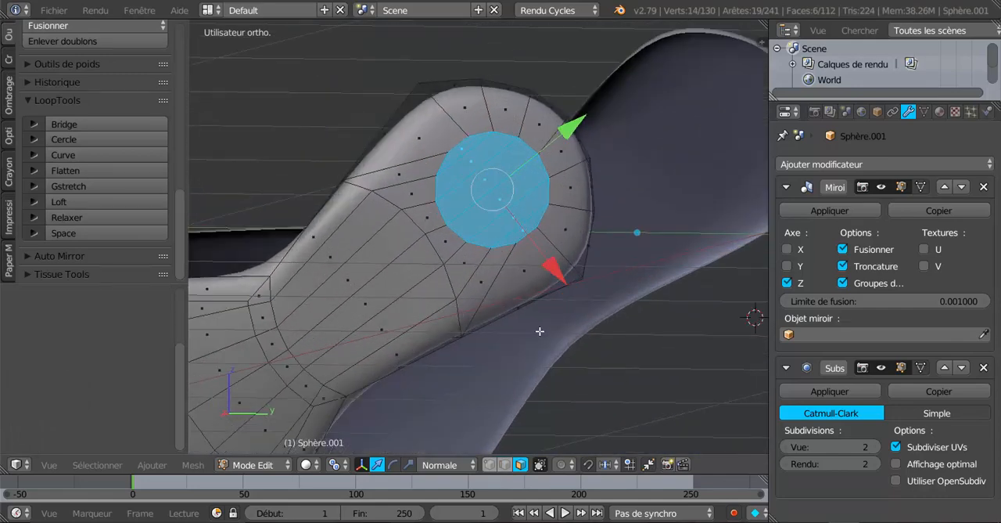
scroll(594, 354, "up", 1)
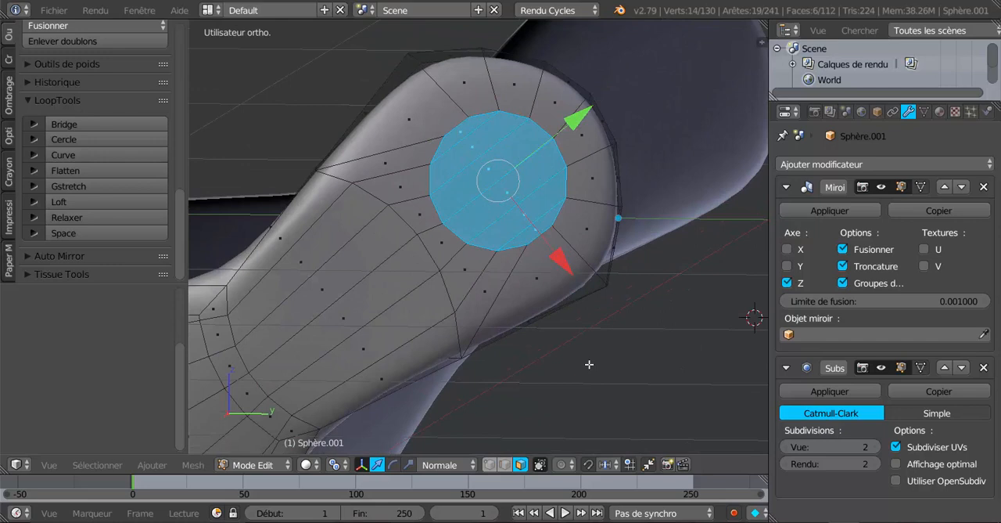
key("x")
left_click(567, 362)
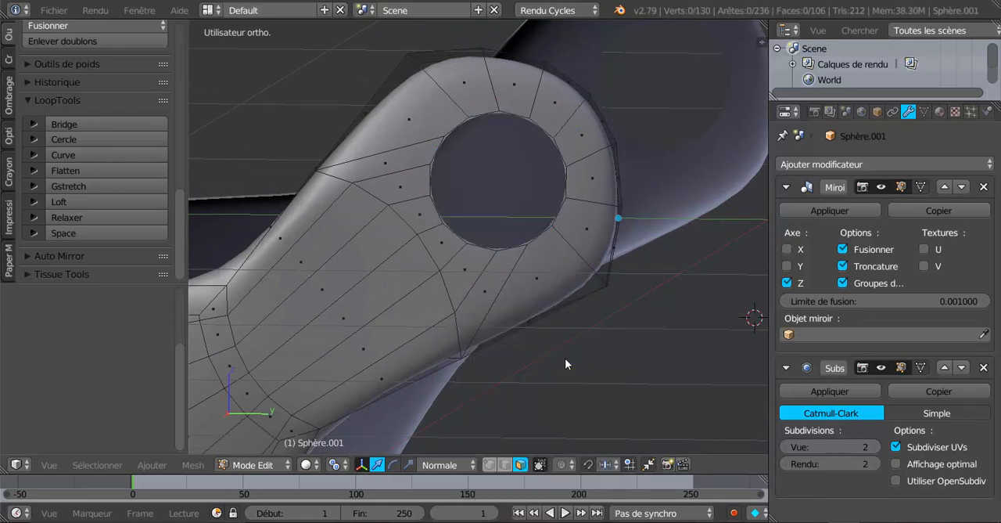
Step: Select the hole's boundary vertex loop, then extrude it and scale it inward to about 0.83
left_click(489, 464)
right_click(565, 160, "alt")
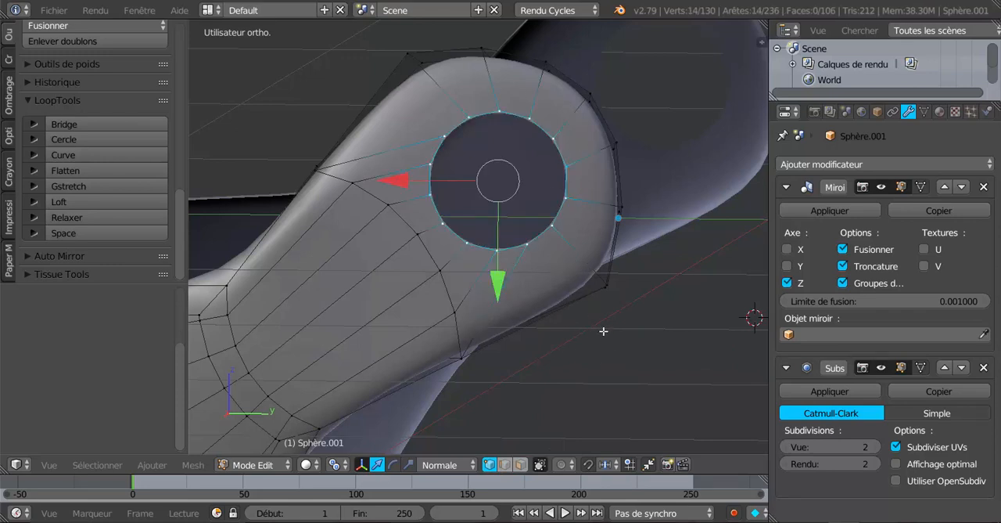
key("e")
key("s")
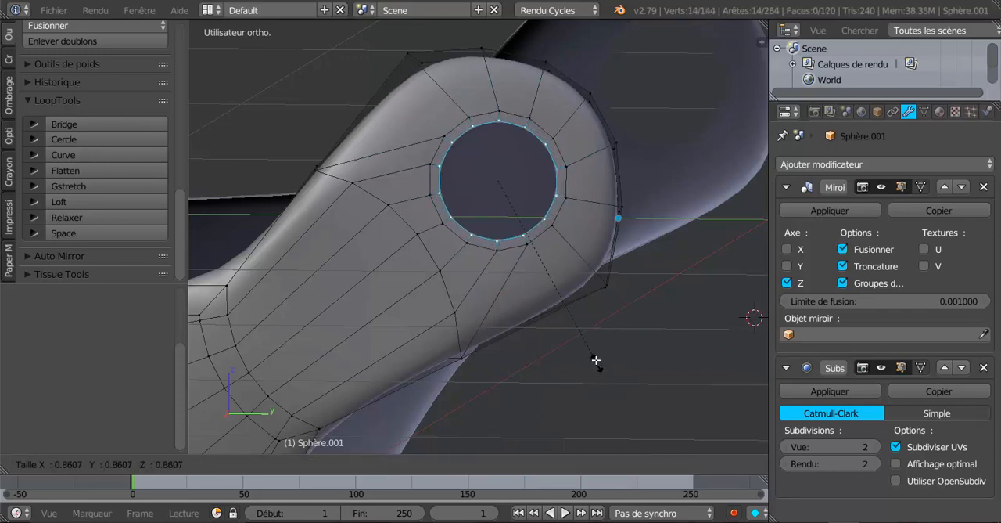
left_click(594, 356)
Step: Examine the hole and its new inner ring on the side arm from an oblique angle
middle_click_drag(595, 355, 500, 352)
scroll(474, 371, "up", 3)
scroll(473, 358, "up", 2)
scroll(477, 351, "down", 3)
scroll(476, 352, "down", 3)
scroll(500, 353, "up", 3)
scroll(508, 351, "up", 2)
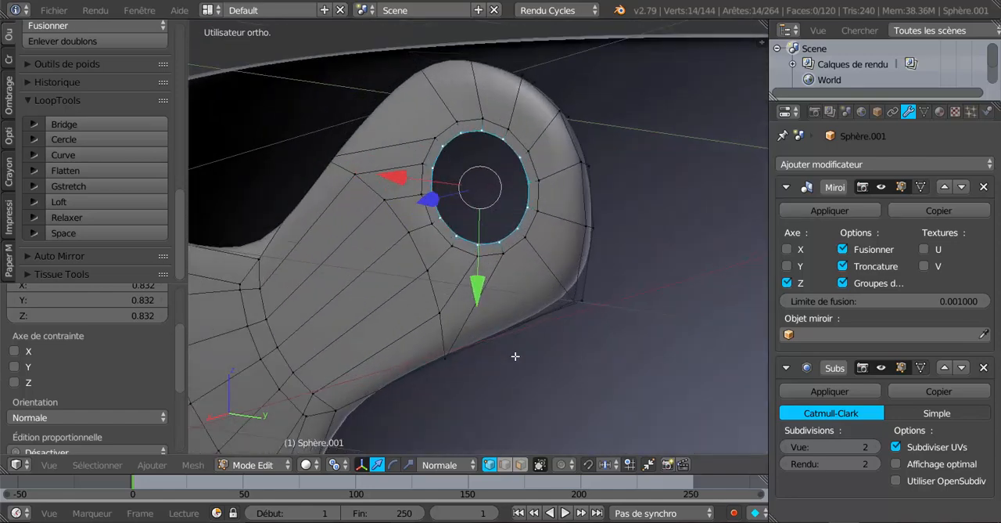
Step: Scale the hole's inner vertex loop slightly inward, then extrude it about 0.004 into the arm's thickness
key("s")
left_click(540, 352)
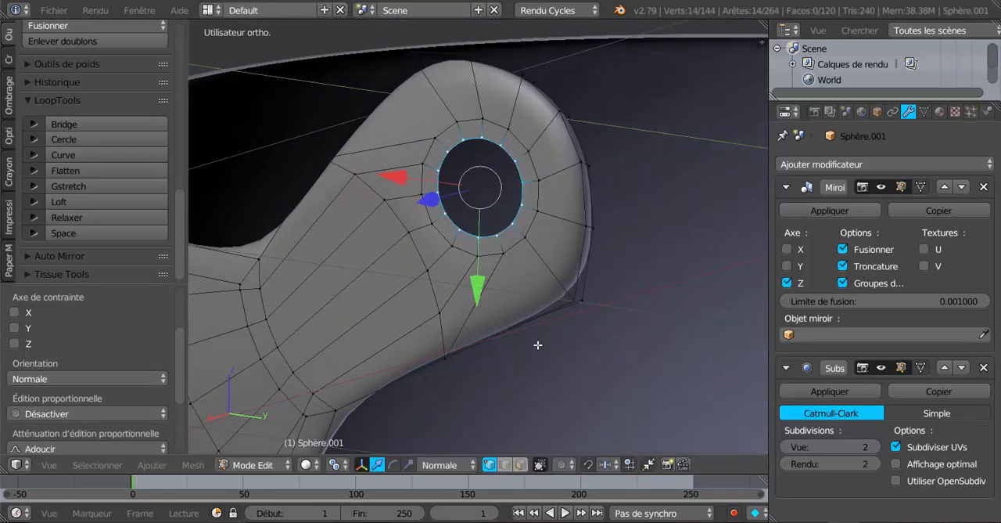
scroll(527, 300, "up", 1)
middle_click_drag(515, 314, 510, 315)
key("e")
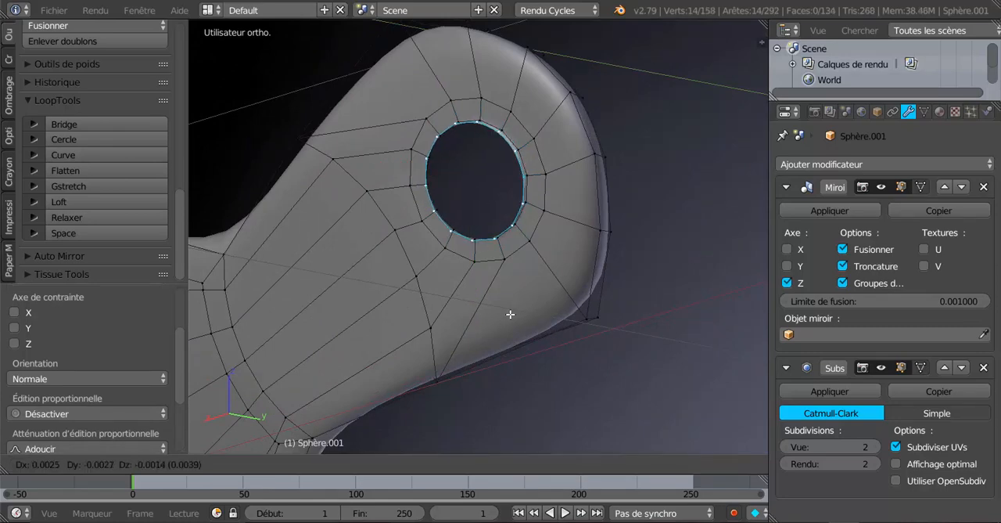
left_click(510, 314)
middle_click_drag(512, 302, 498, 268)
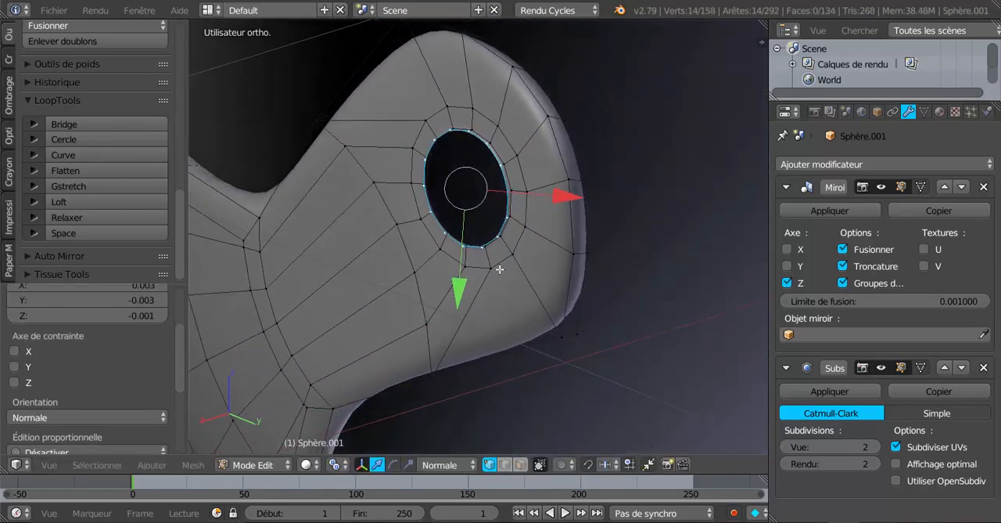
Step: Extrude the recessed hole loop and scale the new loop outward to about 1.23
scroll(505, 227, "up", 3)
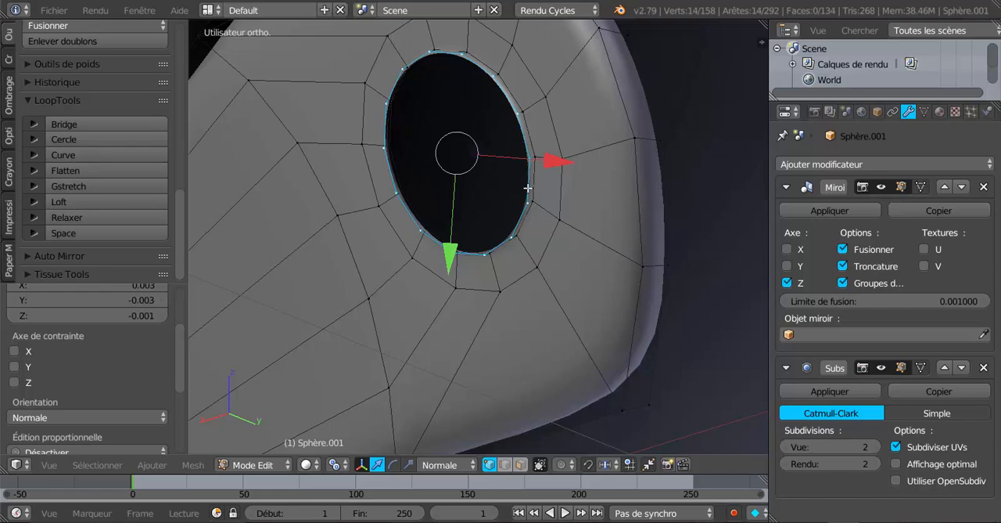
key("e")
key("s")
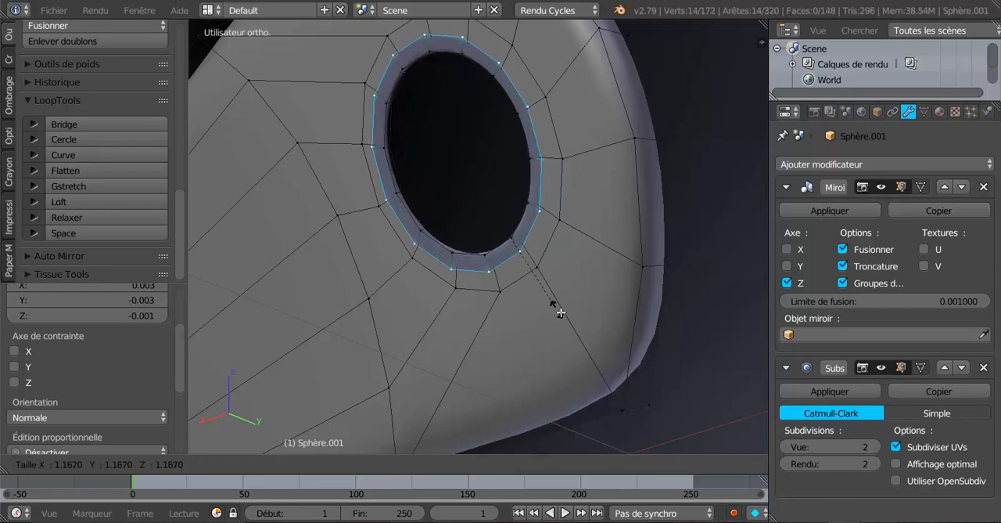
left_click(565, 318)
middle_click_drag(565, 317, 490, 169)
middle_click_drag(488, 273, 508, 298)
scroll(515, 276, "up", 3)
scroll(531, 290, "up", 2)
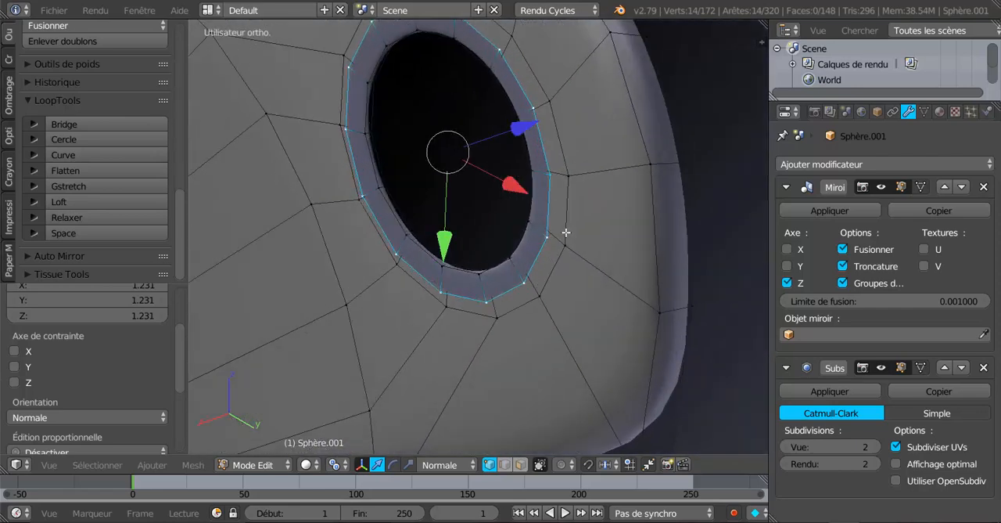
Step: Extrude the widened loop in place and, with the transform orientation set to Global, move it slightly outward along X
key("e")
right_click(557, 301)
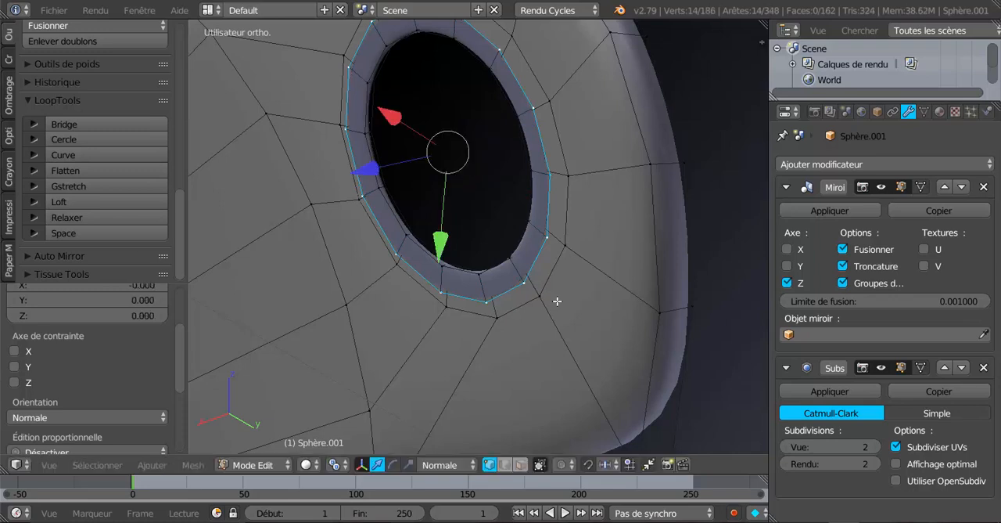
left_click_drag(366, 170, 360, 178)
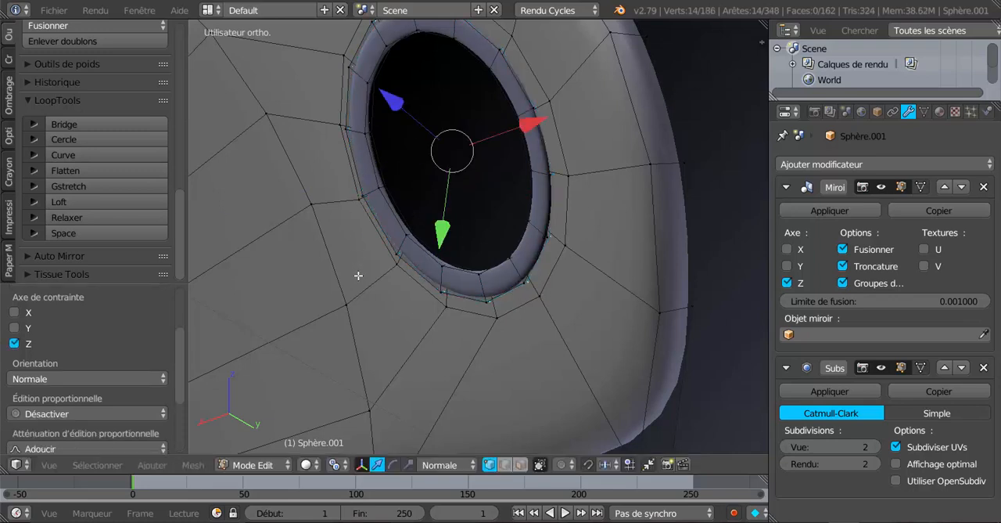
left_click(446, 465)
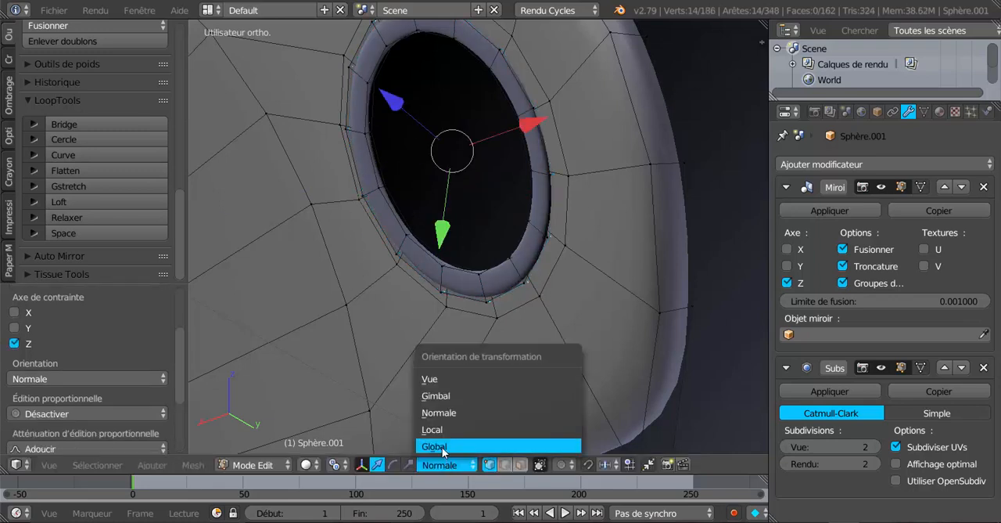
left_click(450, 445)
key("ctrl+z")
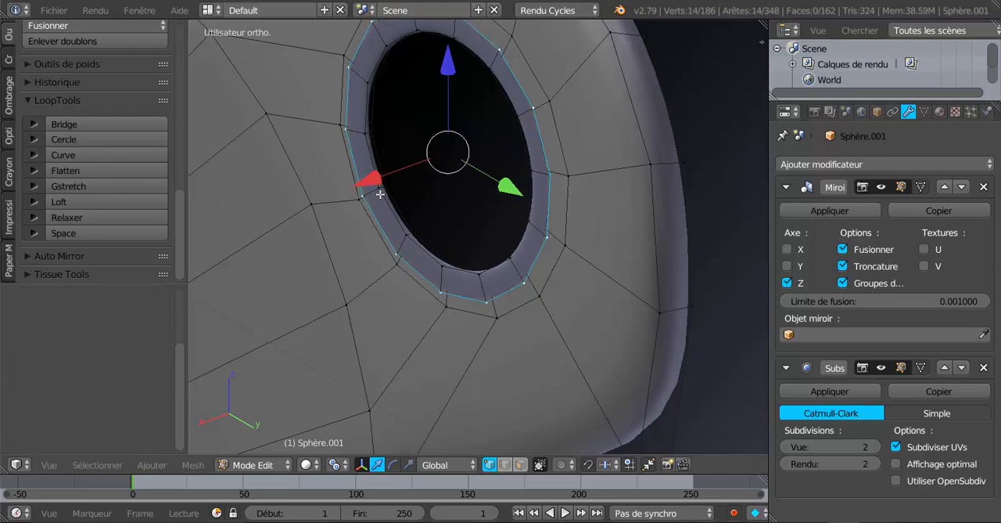
left_click_drag(371, 181, 369, 188)
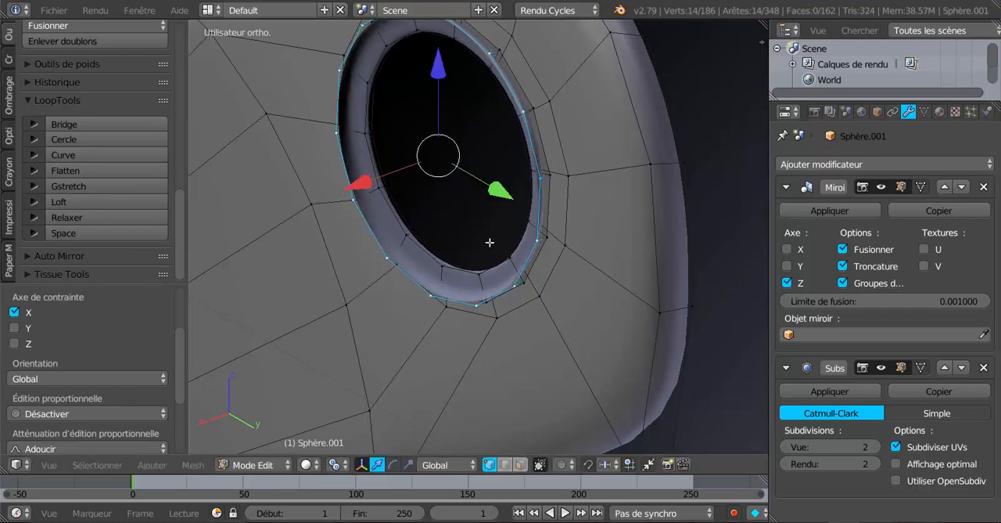
Step: Extrude the rivet's outer loop, move it farther outward along X, and scale it inward to begin the dome
key("e")
left_click(490, 243)
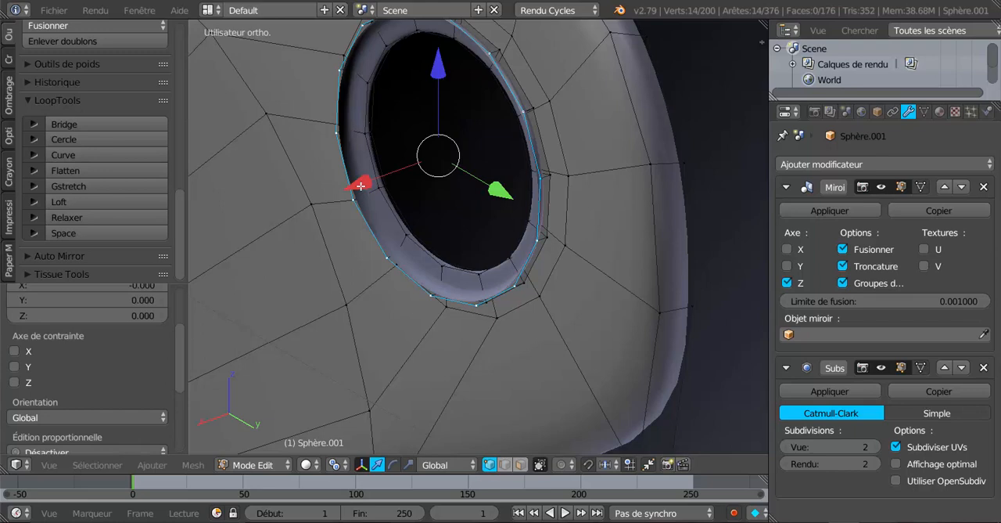
left_click_drag(362, 187, 355, 192)
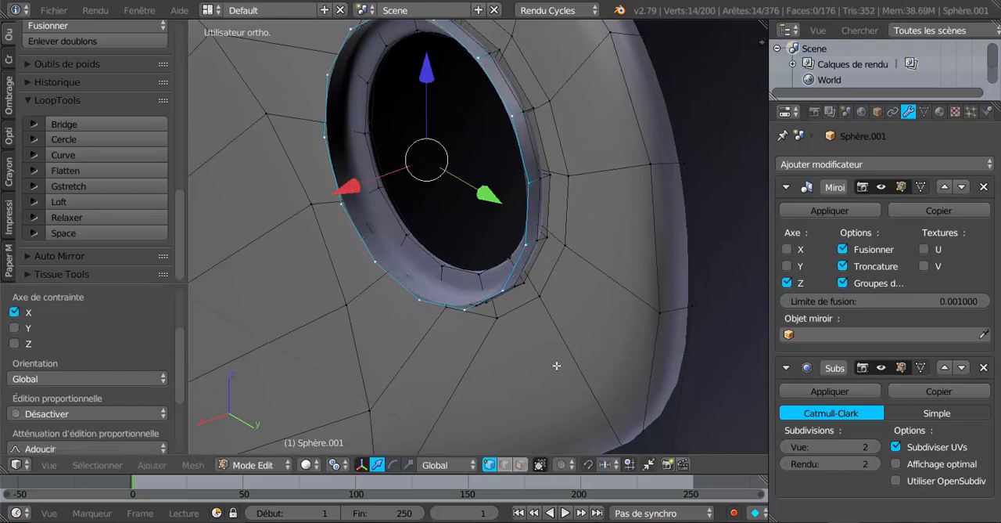
key("s")
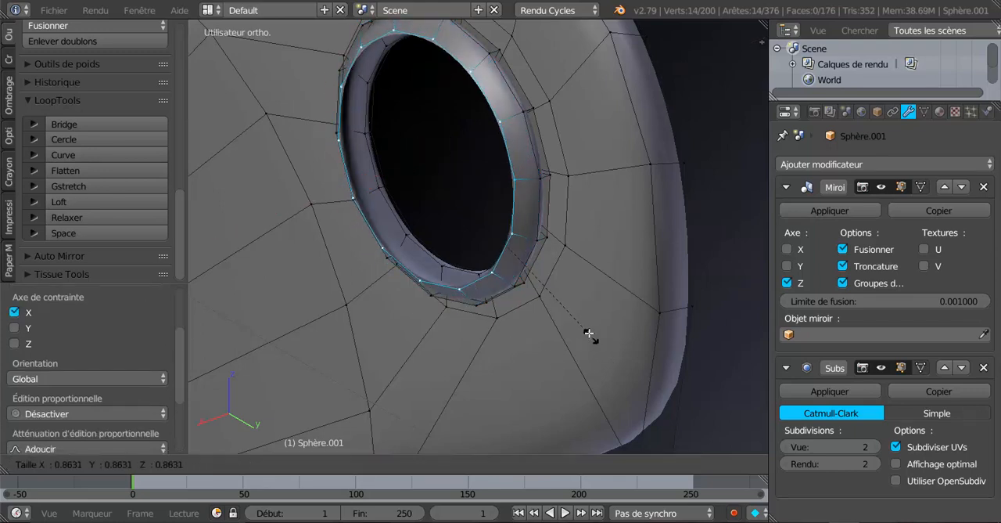
left_click(565, 304)
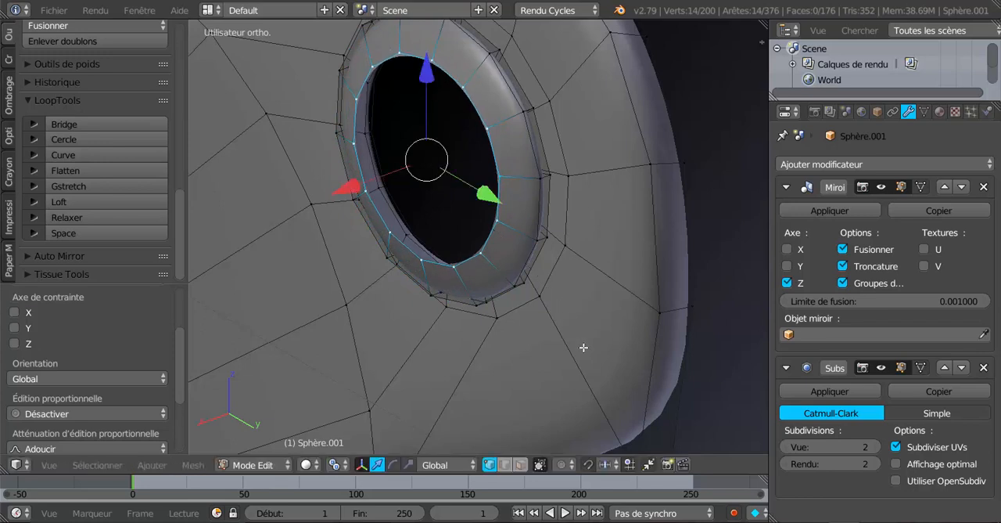
Step: Add another dome ring by extruding the loop, moving it outward along X and scaling it to less than 0.65
key("e")
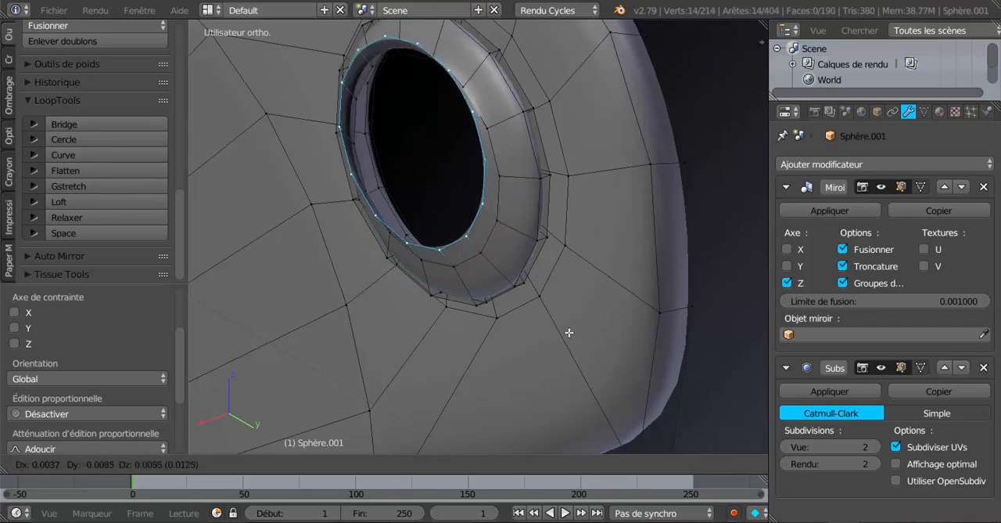
right_click(579, 345)
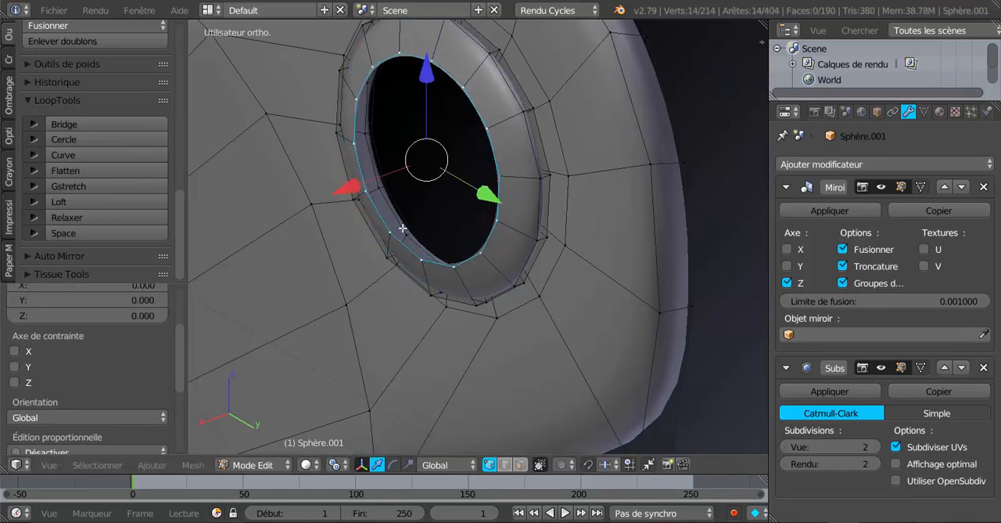
left_click_drag(349, 190, 338, 199)
key("s")
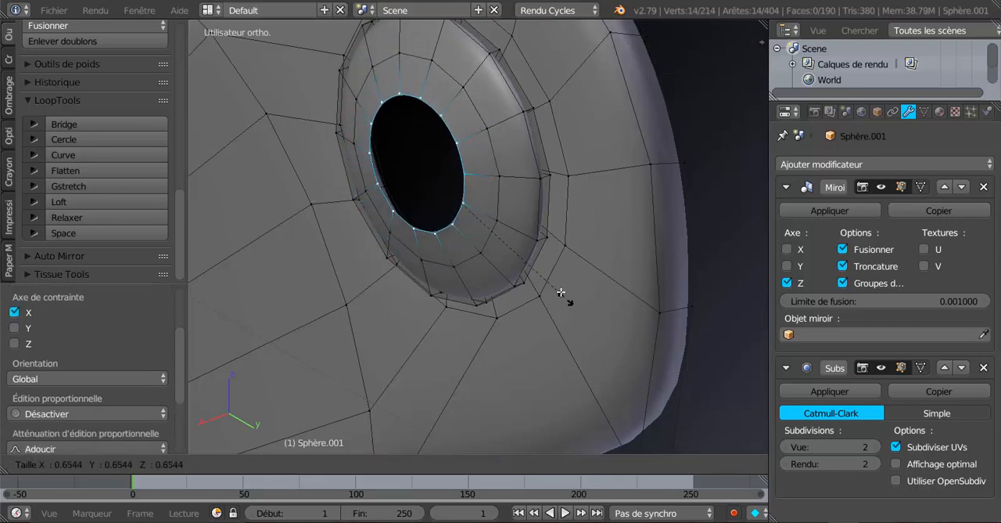
left_click(546, 276)
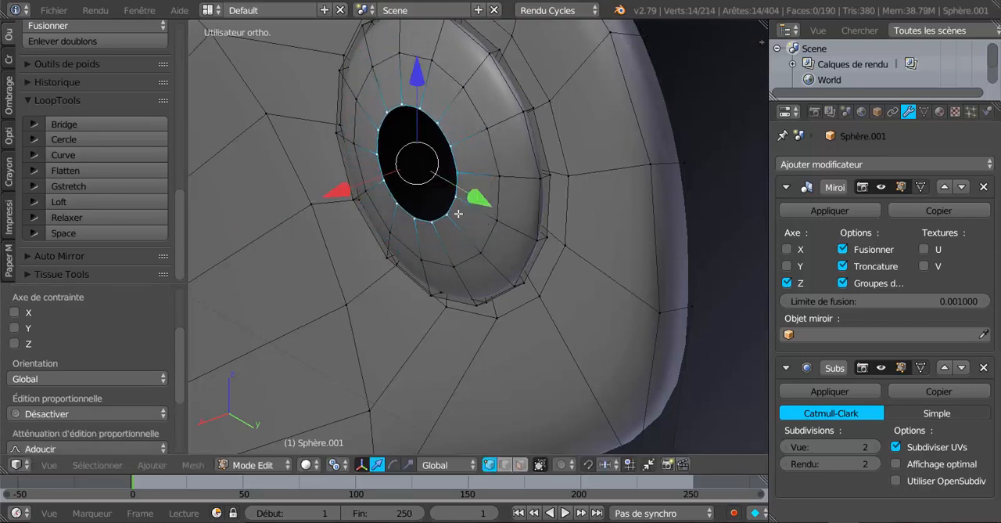
Step: Extrude the dome's last loop, shift it slightly outward along X and scale it to 0 to close the centre
key("e")
right_click(540, 313)
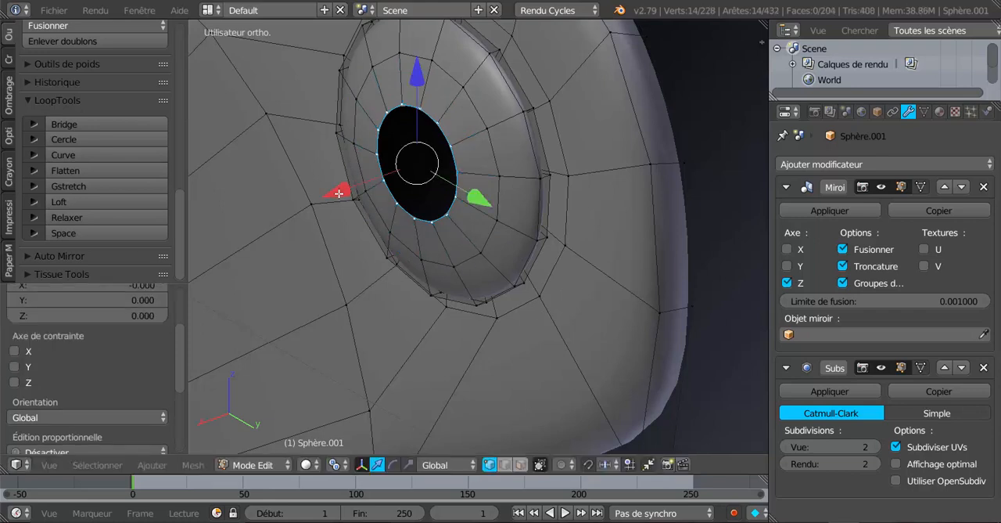
left_click_drag(339, 194, 336, 197)
key("s")
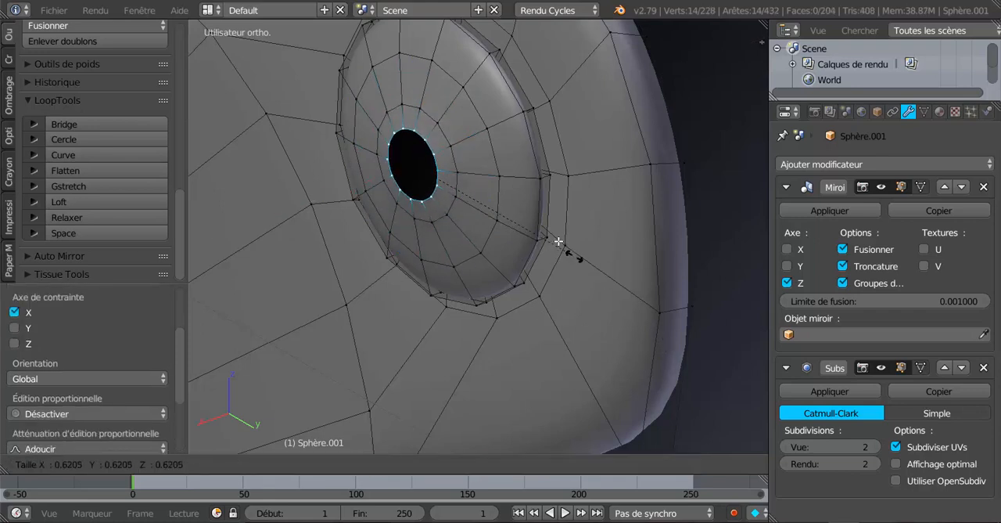
key("0")
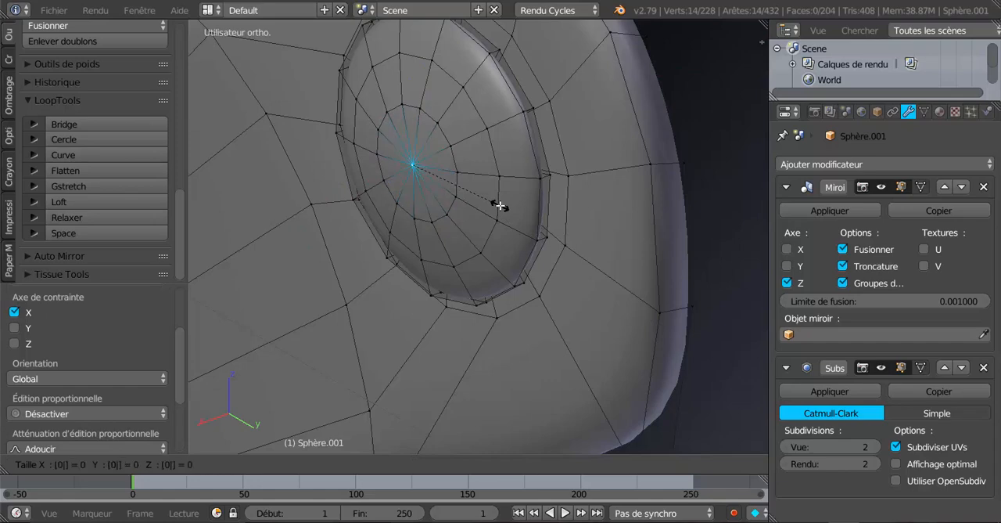
key("Return")
Step: Check the domed rivets on both side arms in Object Mode and leave local view to show the whole helmet
middle_click_drag(539, 256, 464, 229)
scroll(492, 280, "down", 5)
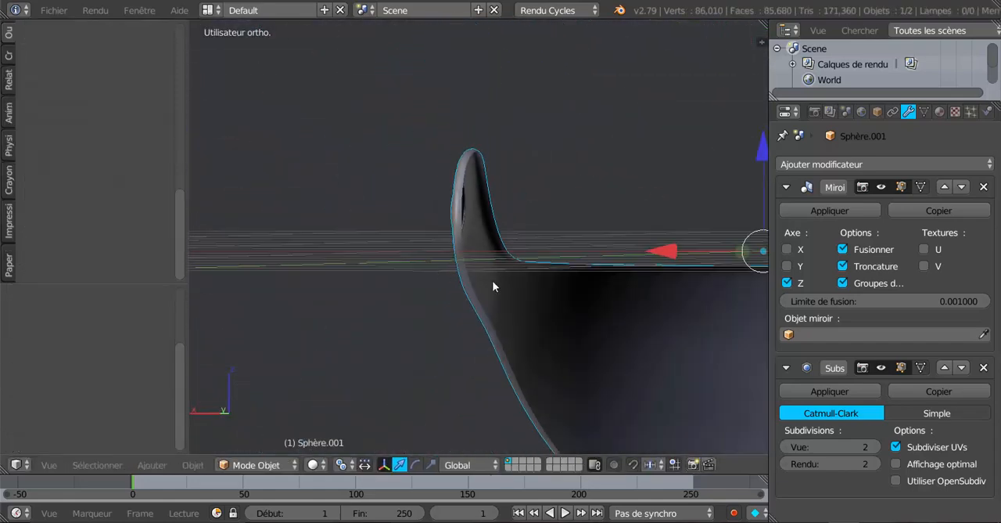
middle_click_drag(492, 280, 338, 346)
scroll(338, 346, "up", 2)
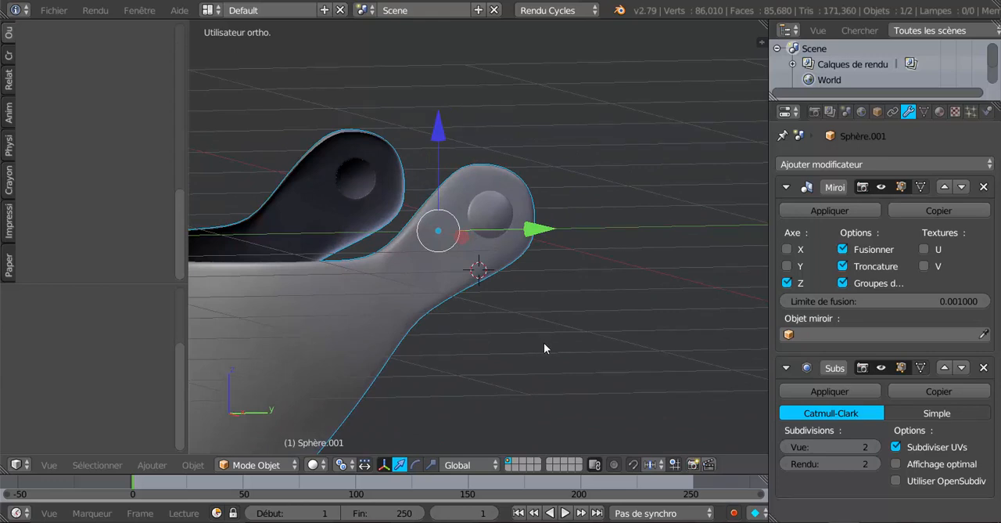
key("ctrl+z")
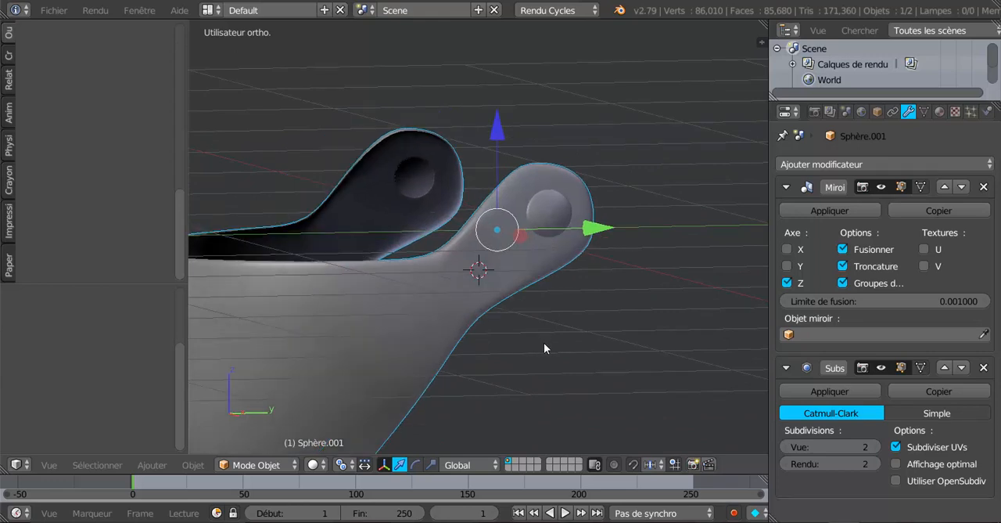
key("Tab")
key("Tab")
key("KP_Divide")
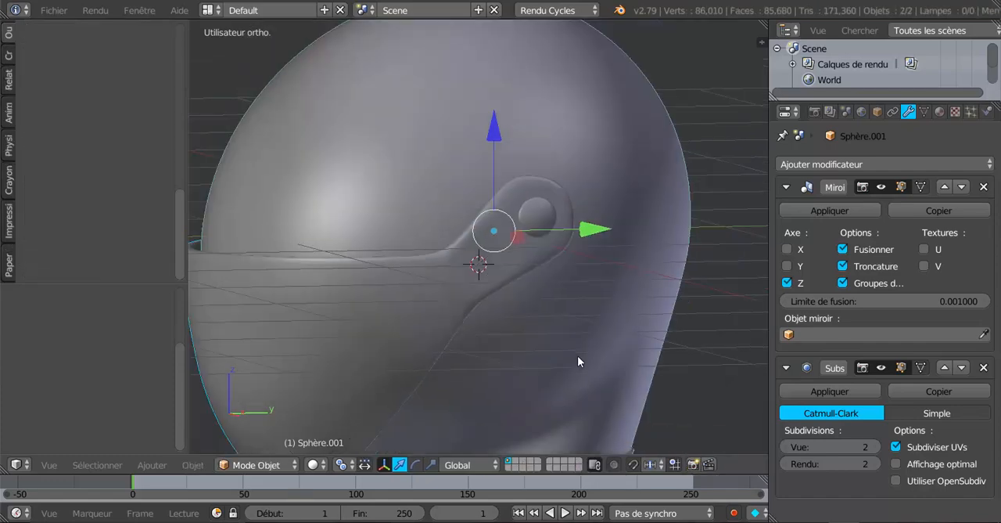
Step: Examine the visor's front mesh and upper rim against the helmet from several angles
key("Tab")
middle_click_drag(541, 366, 616, 349)
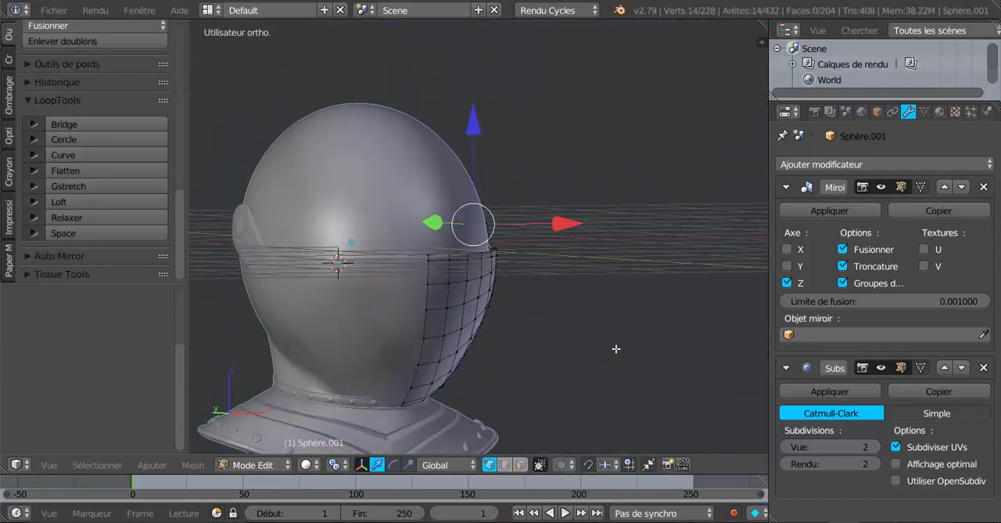
key("Tab")
middle_click_drag(485, 365, 456, 349)
scroll(584, 364, "up", 3)
key("Tab")
scroll(452, 346, "up", 5)
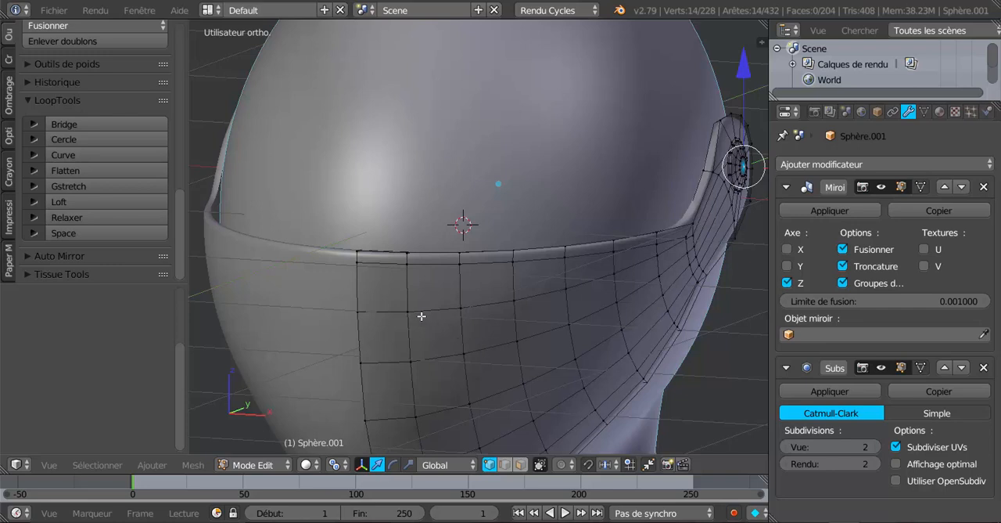
middle_click_drag(457, 319, 493, 298)
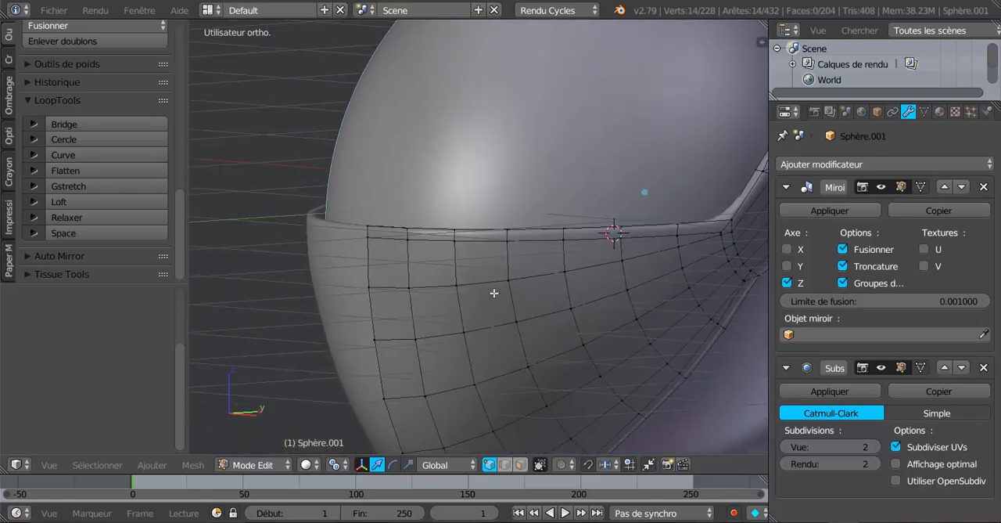
scroll(494, 293, "up", 2)
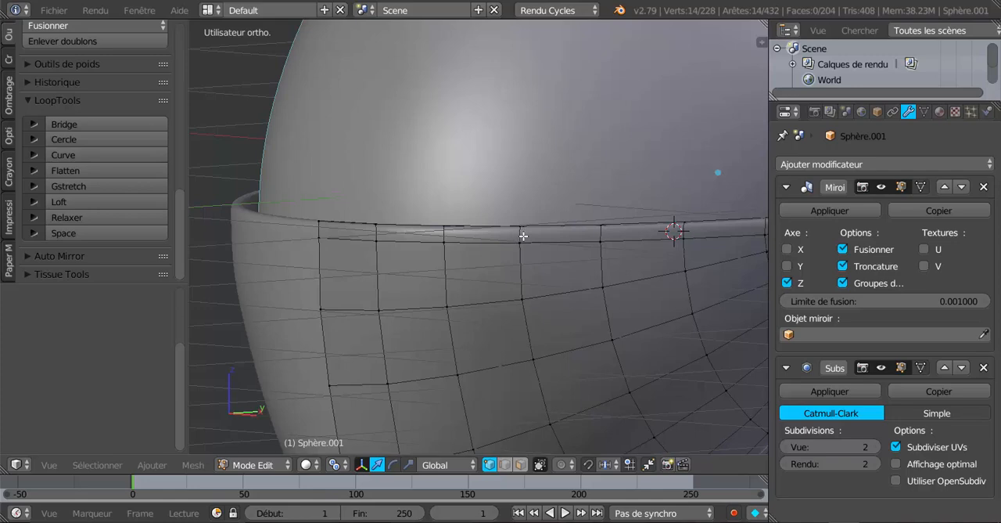
scroll(523, 236, "down", 4)
middle_click_drag(517, 271, 510, 314)
scroll(470, 329, "up", 2)
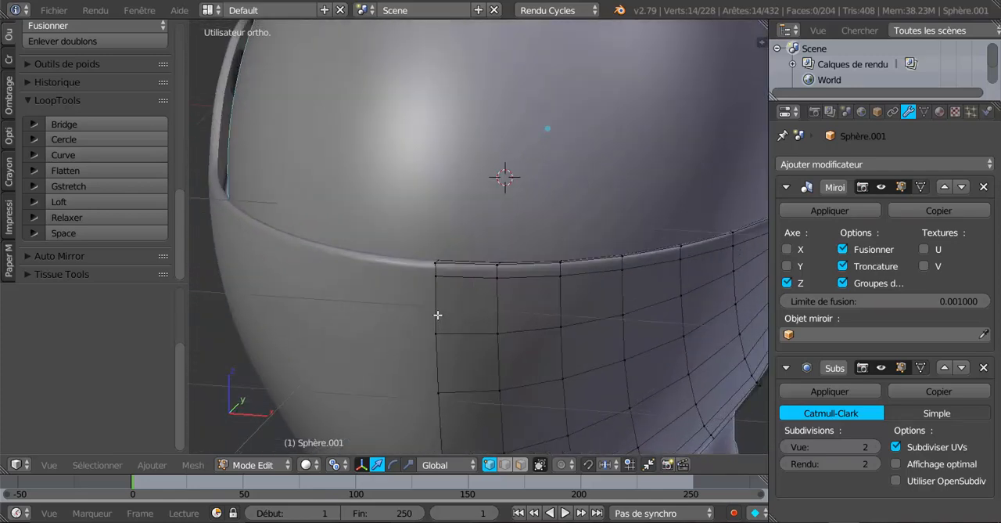
scroll(438, 315, "down", 1)
scroll(443, 333, "down", 3)
Step: Select the visor's vertical edge loop at the front centre and move it forward along Y to form a protruding ridge
middle_click_drag(443, 337, 462, 221)
right_click(438, 290, "alt")
scroll(402, 337, "up", 1)
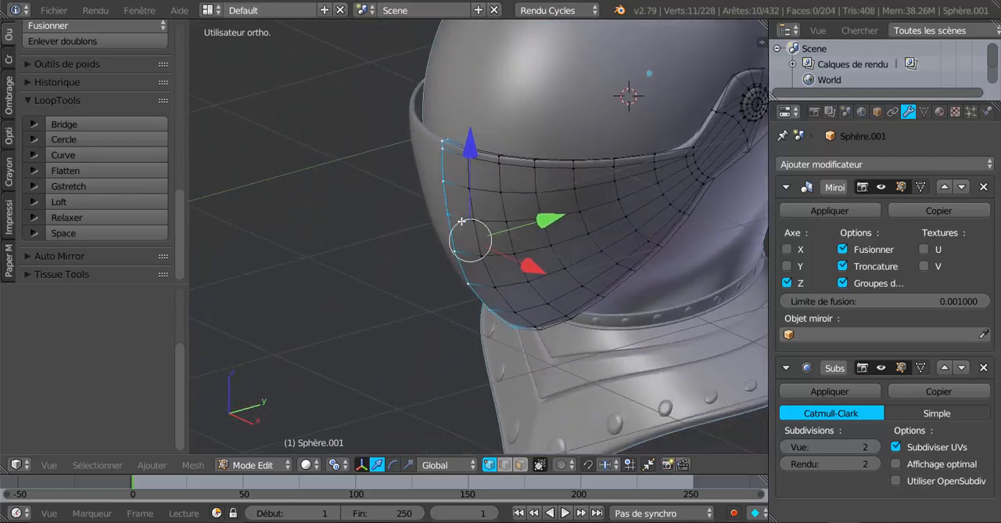
middle_click_drag(489, 254, 474, 291)
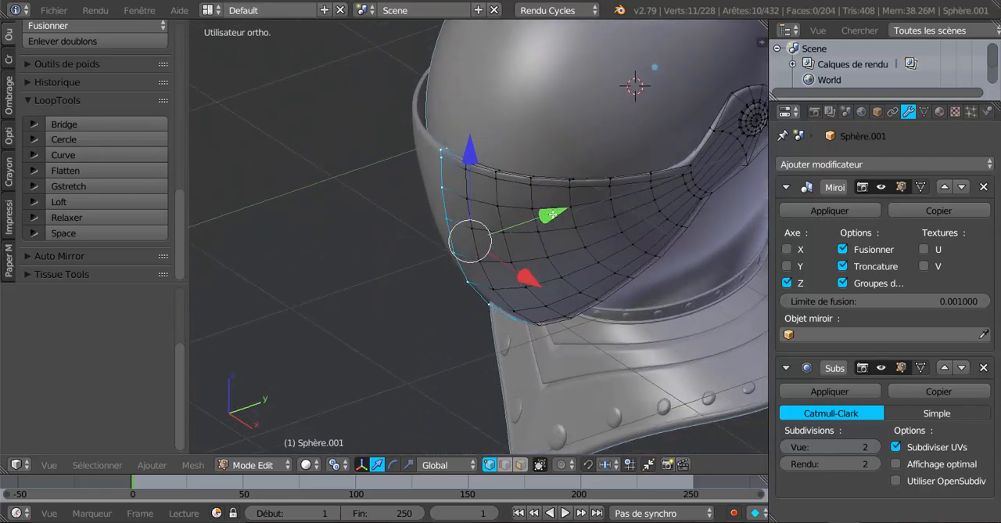
left_click_drag(553, 213, 525, 236)
key("KP_3")
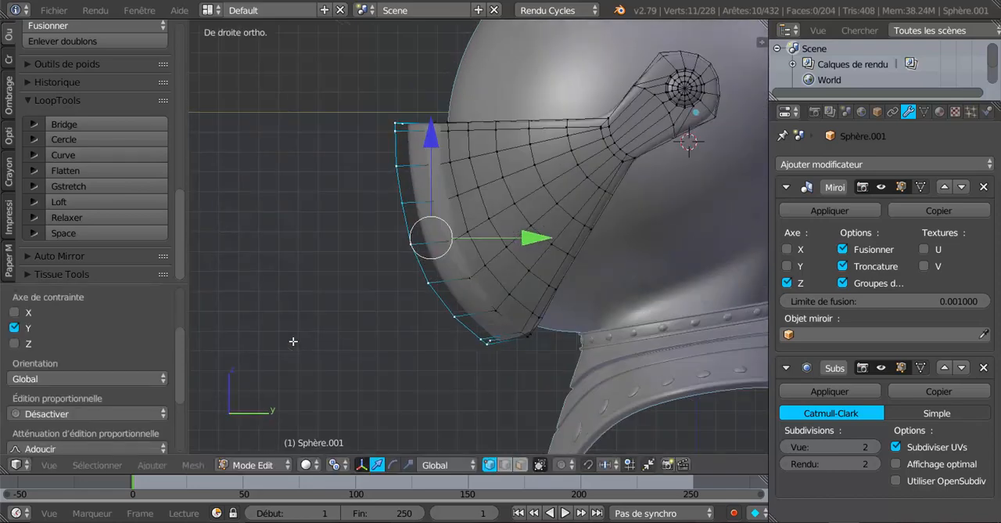
left_click(374, 369)
middle_click_drag(419, 273, 457, 396)
key("KP_3")
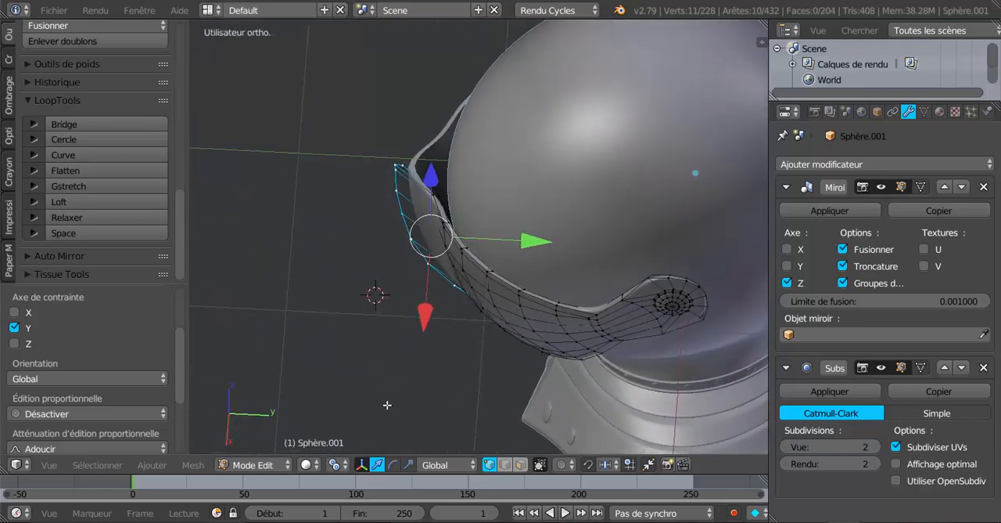
Step: In the right wireframe view, select the lowest vertices of the visor's front ridge and move them down along Z
key("KP_3")
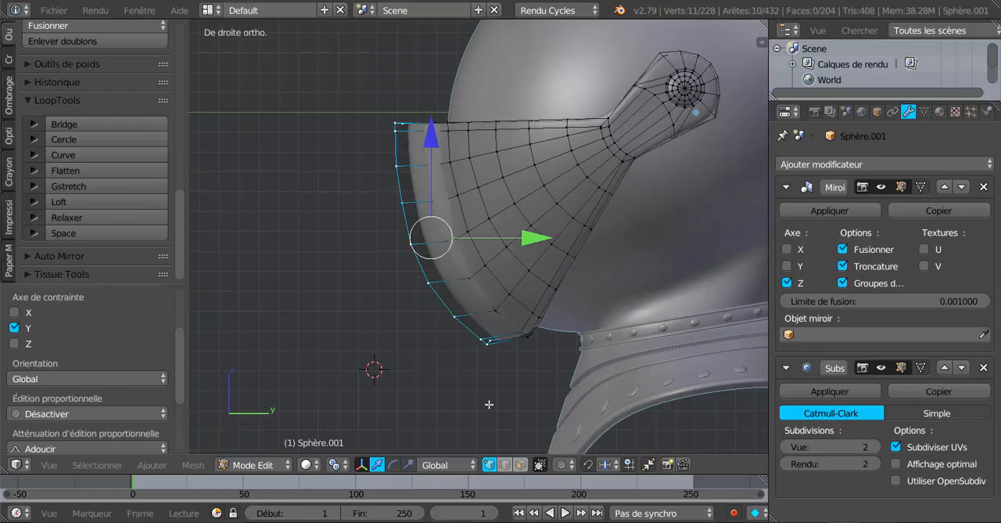
middle_click_drag(484, 391, 541, 352)
middle_click_drag(492, 389, 476, 403)
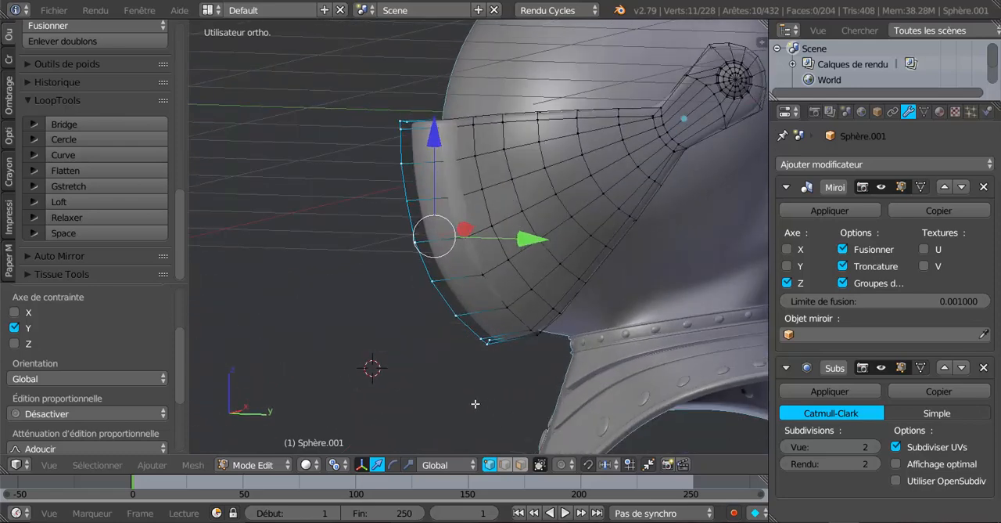
key("KP_3")
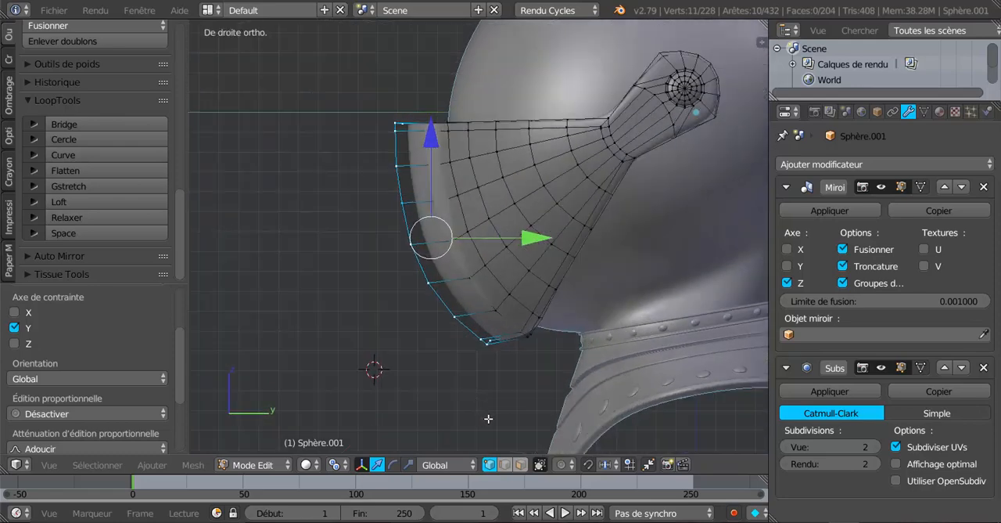
key("z")
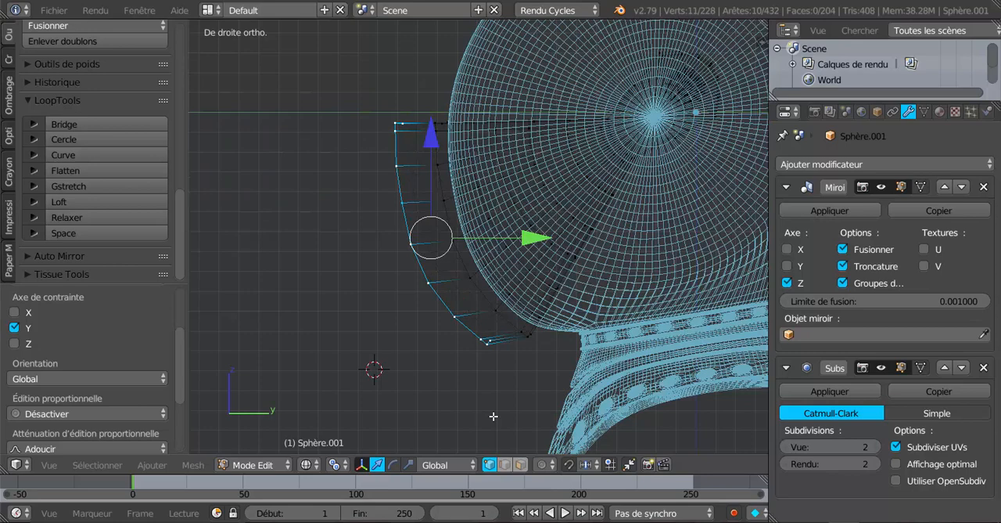
key("a")
key("c")
left_click(483, 341)
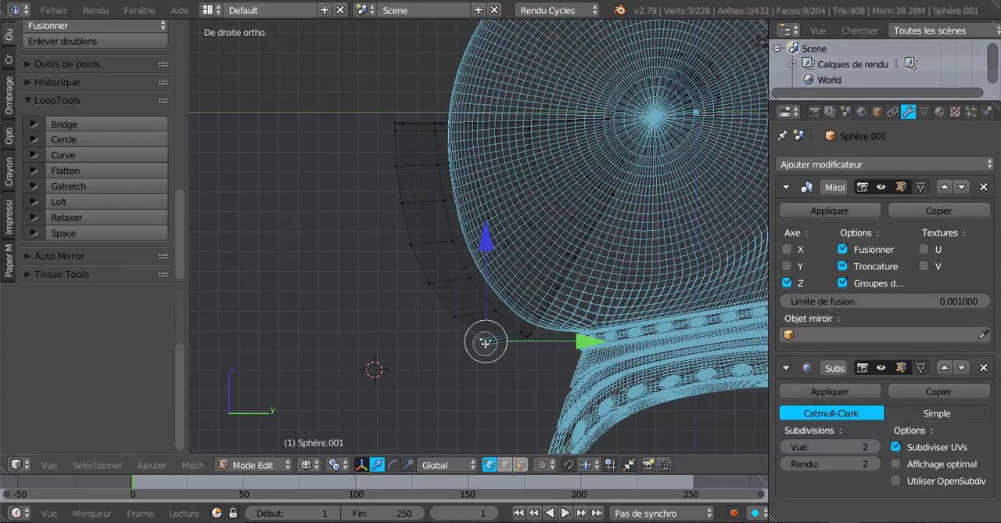
key("Escape")
key("g")
key("z")
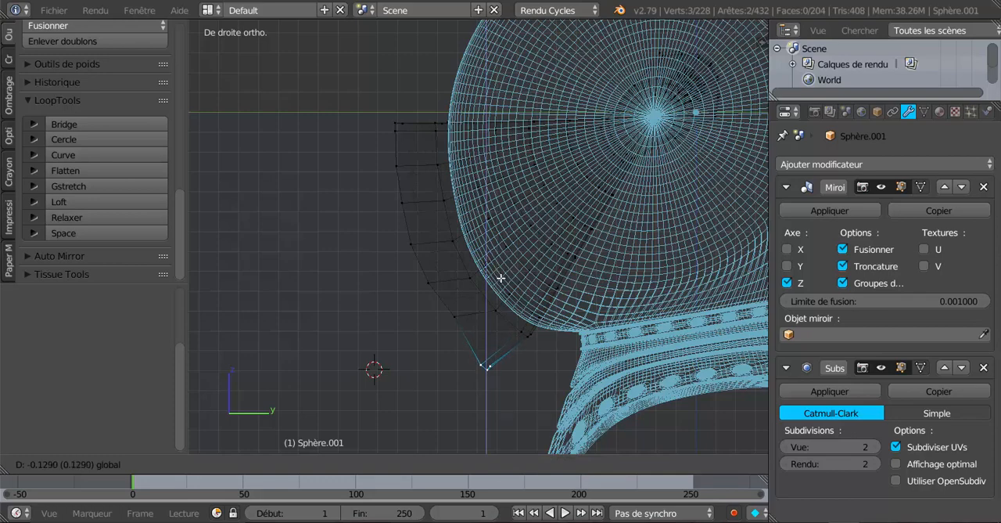
left_click(511, 278)
Step: Shift the ridge's bottom tip back toward the neck along Y and raise it slightly along Z
key("g")
key("y")
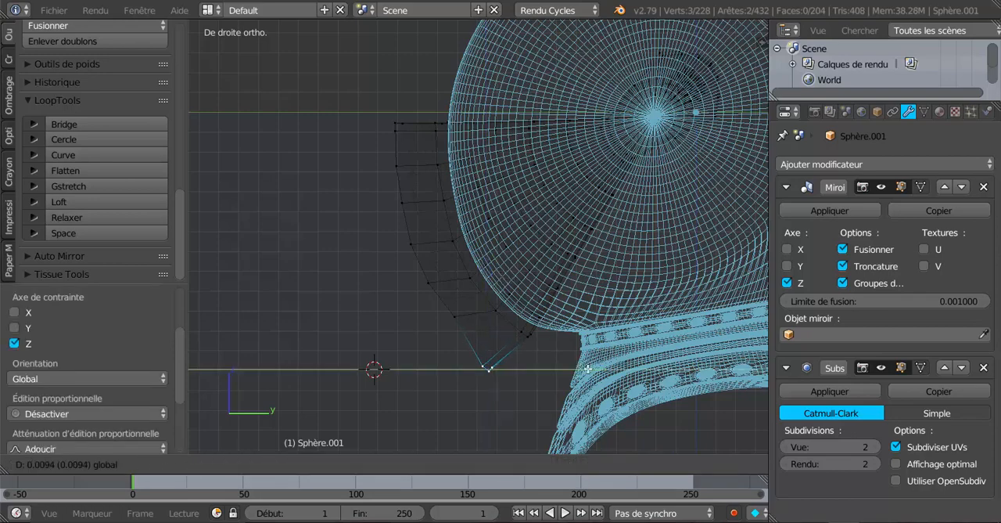
left_click(605, 364)
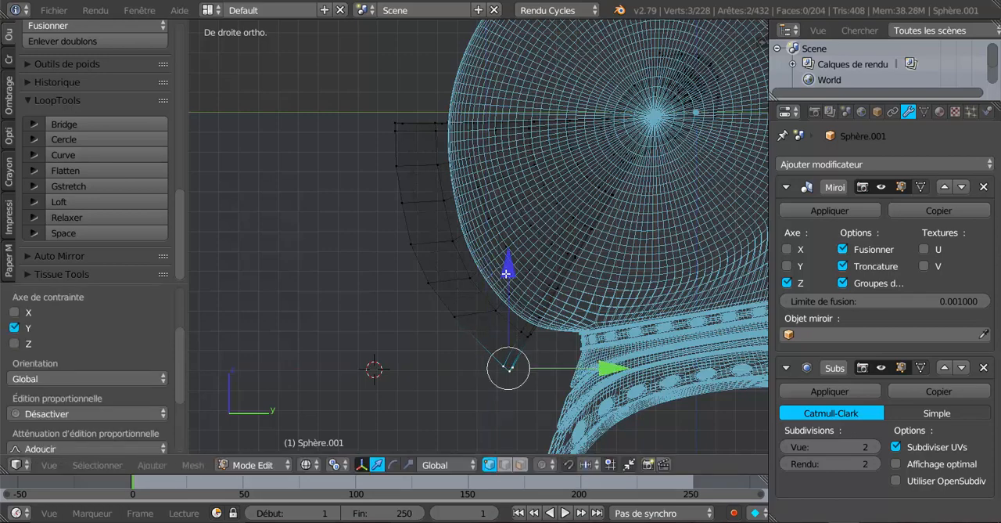
key("g")
key("z")
left_click(517, 286)
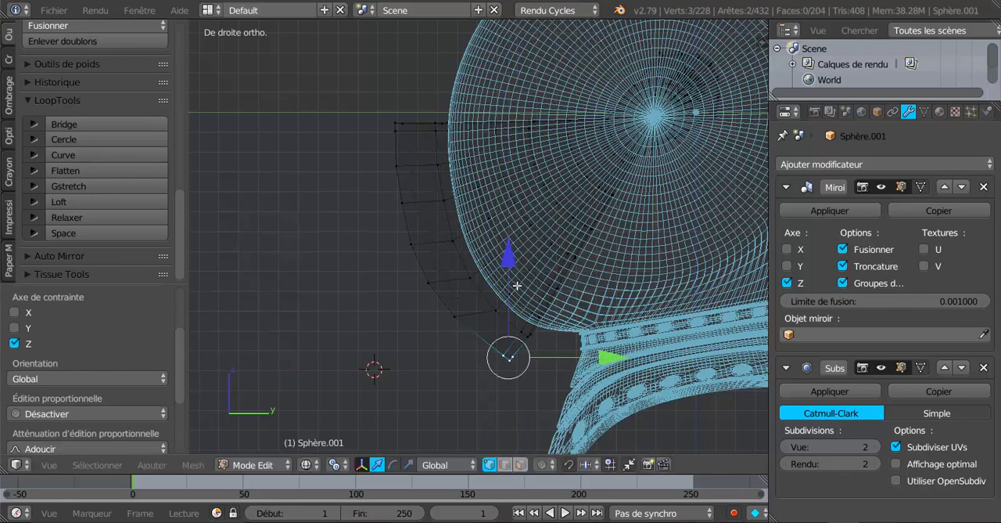
key("g")
key("y")
left_click(607, 361)
Step: Check the visor's pointed chin in Object Mode and examine its mesh layout against the helmet in solid and wireframe shading
key("Tab")
key("z")
middle_click_drag(507, 383, 631, 302)
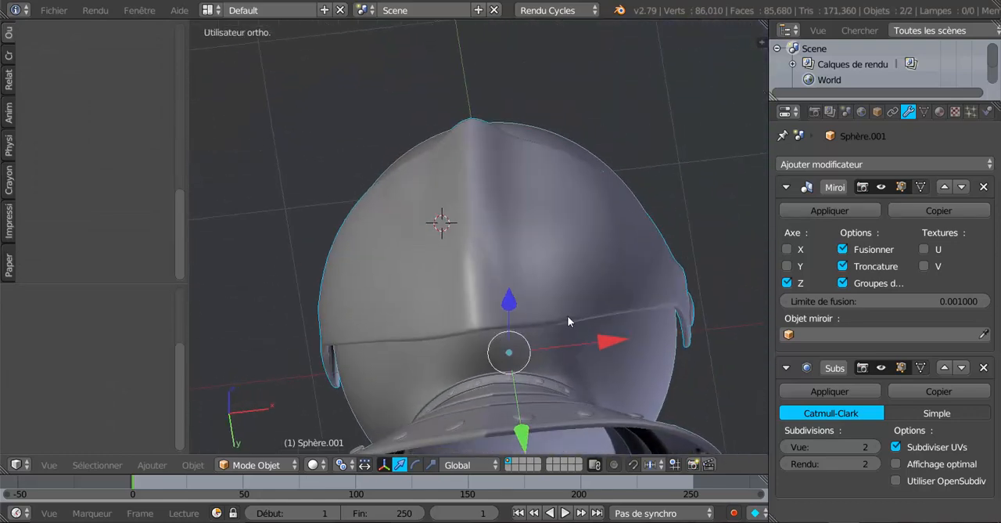
middle_click_drag(567, 316, 506, 289)
scroll(520, 279, "up", 3)
key("Tab")
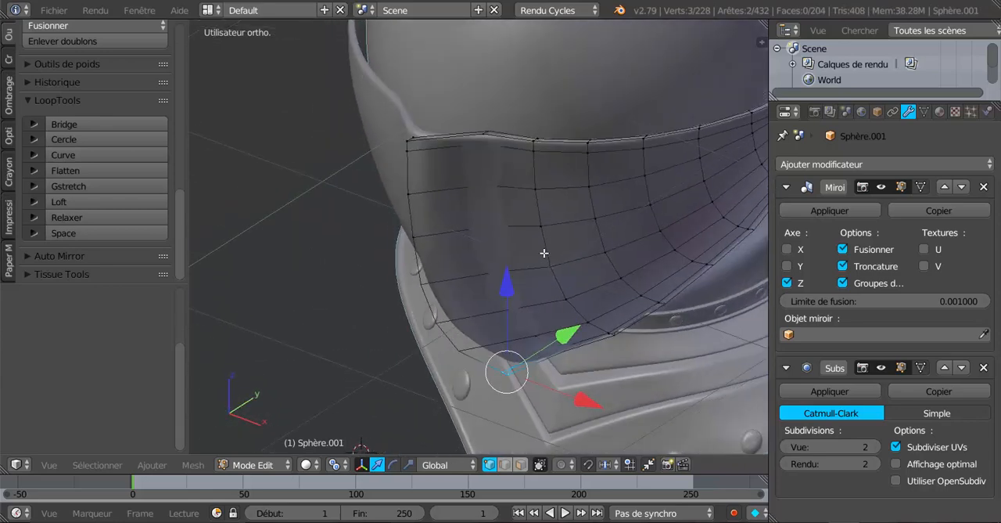
middle_click_drag(543, 252, 510, 276)
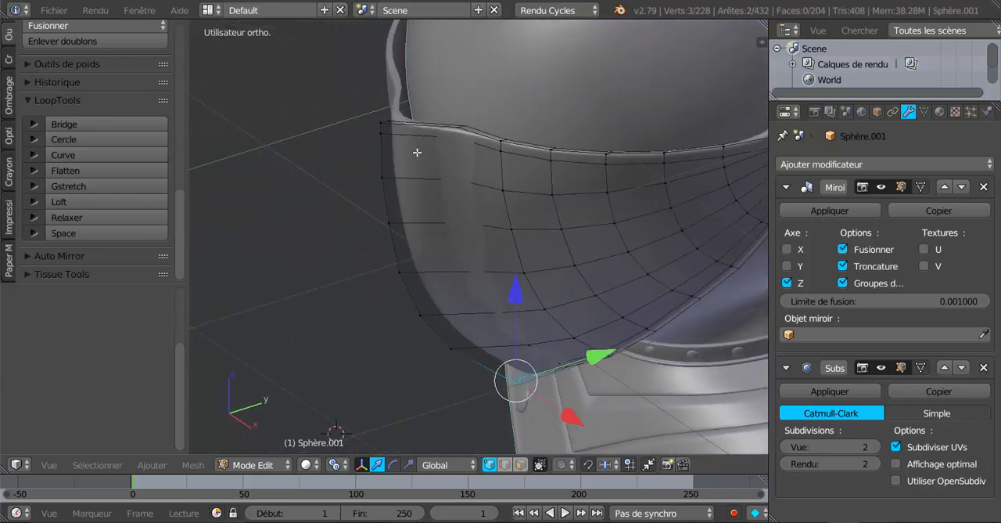
scroll(484, 195, "down", 4)
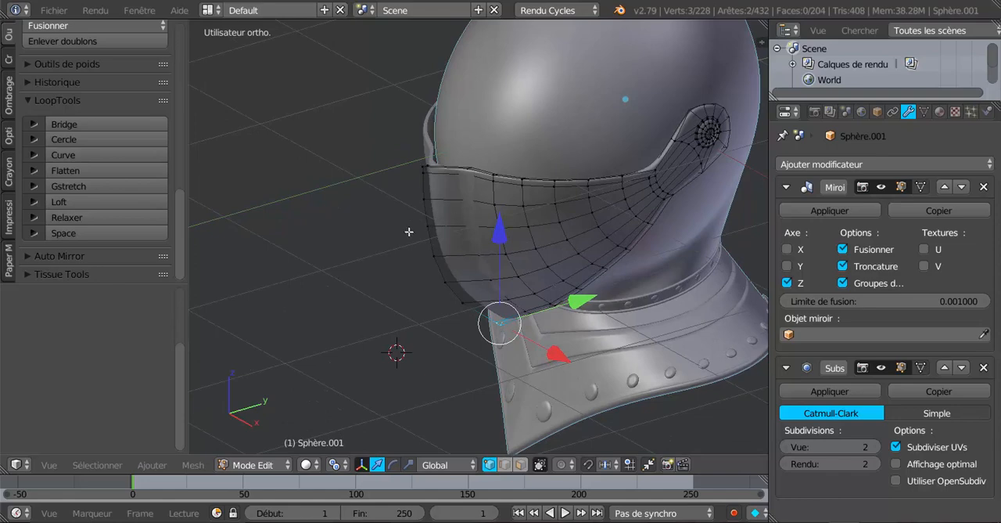
middle_click_drag(460, 247, 428, 231)
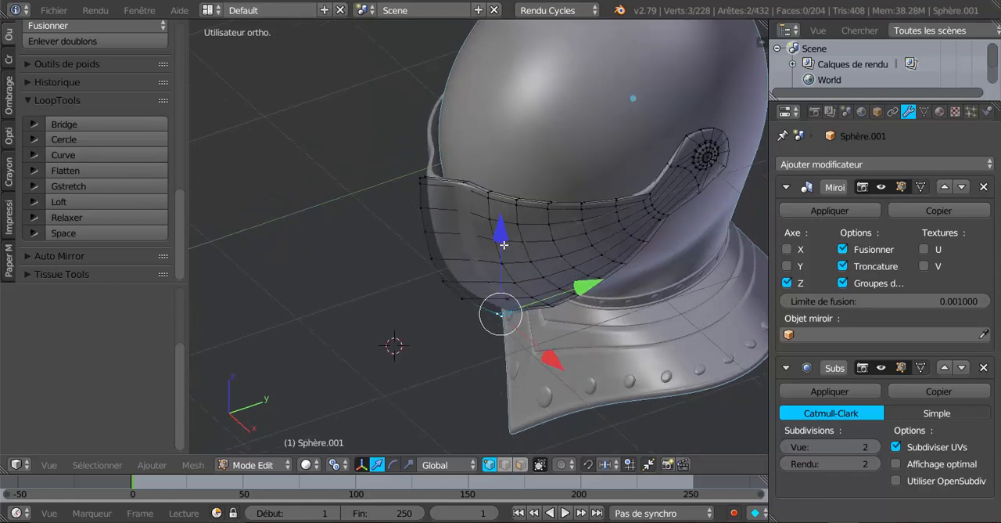
middle_click_drag(504, 245, 461, 261)
scroll(593, 191, "up", 3)
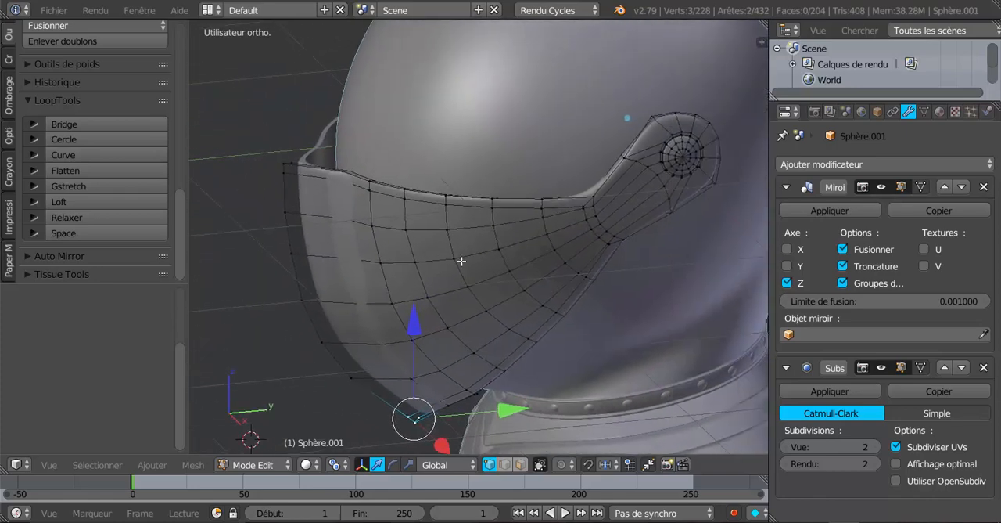
scroll(465, 260, "up", 2)
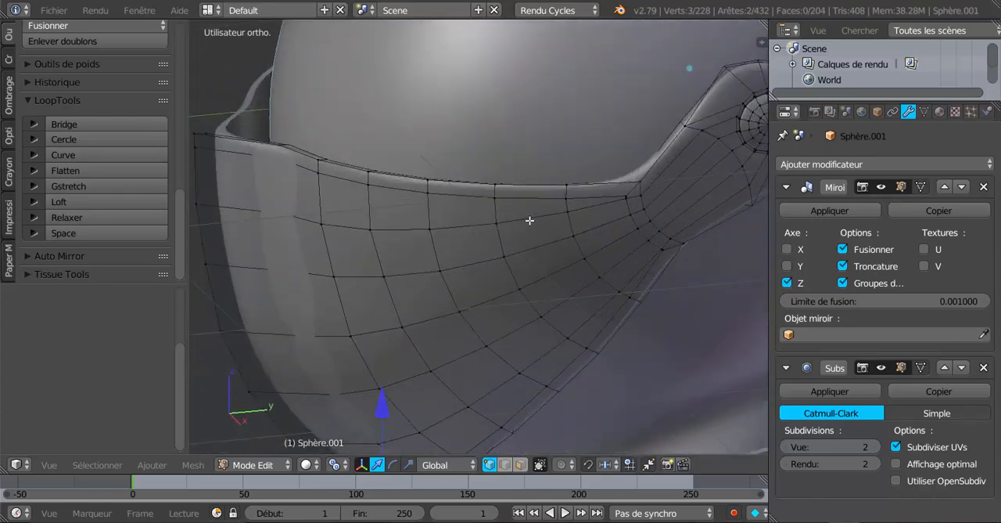
key("z")
key("z")
scroll(544, 220, "down", 3)
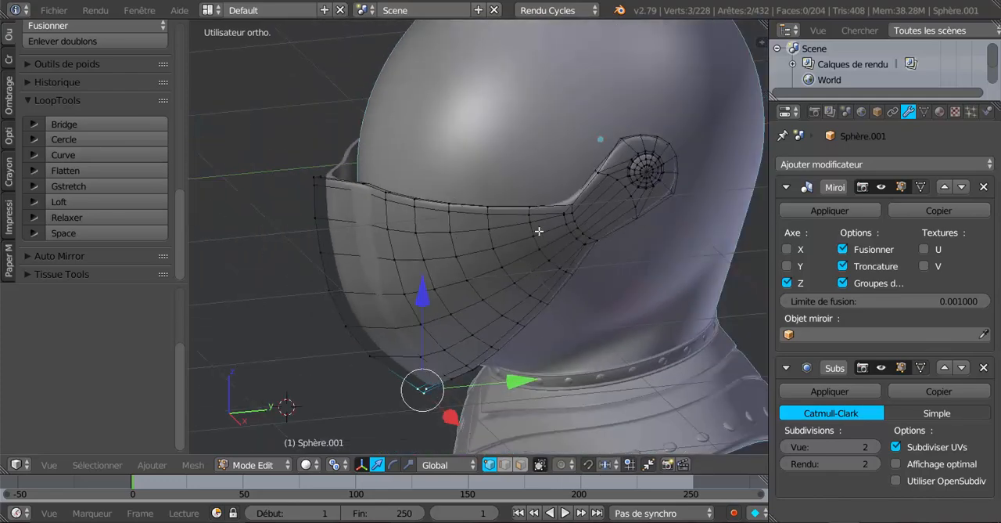
key("z")
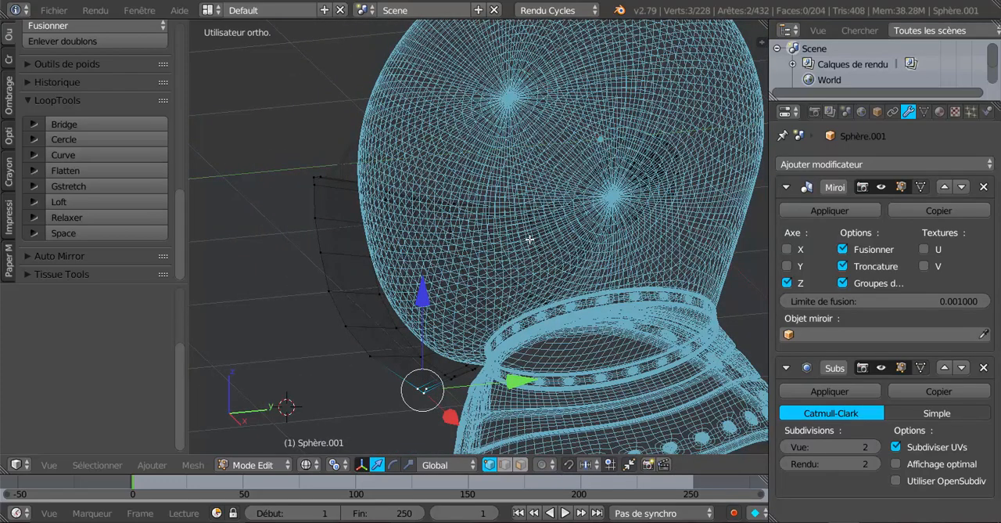
key("z")
mouse_move(525, 240)
middle_mouse_down()
mouse_move(571, 204)
mouse_move(621, 257)
mouse_move(530, 181)
mouse_move(519, 233)
mouse_move(500, 216)
mouse_move(519, 230)
mouse_move(503, 220)
mouse_move(537, 227)
middle_mouse_up()
key("z")
key("z")
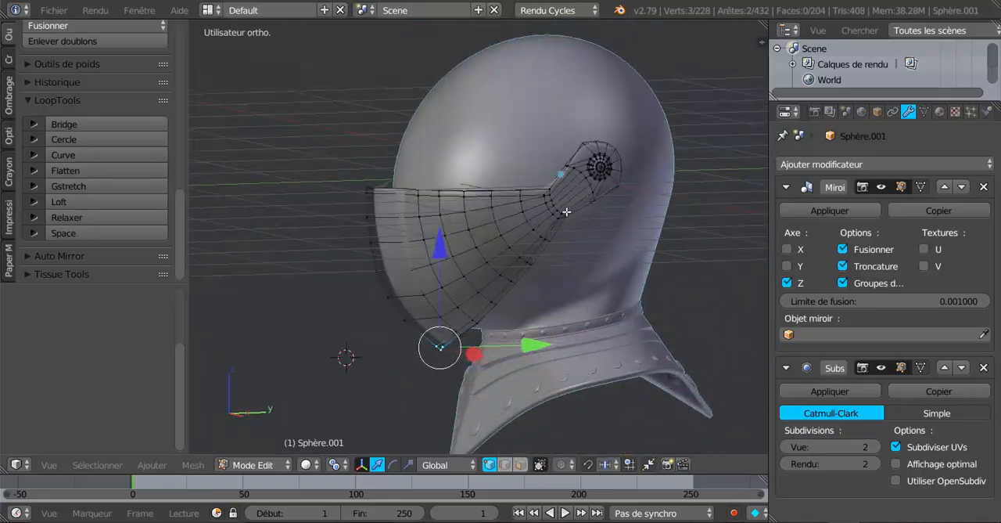
scroll(566, 212, "up", 1)
Step: Hide the helmet body and open the visor alone in Edit Mode
key("Tab")
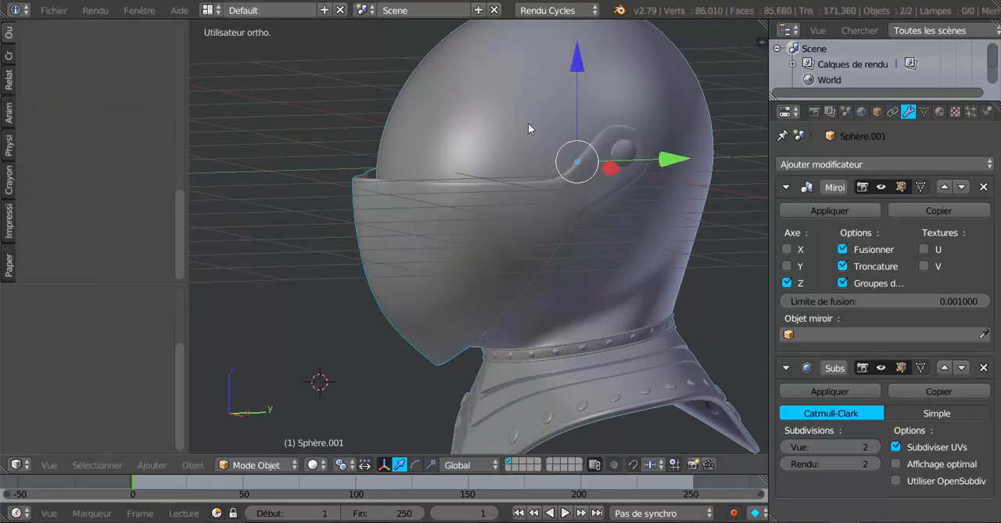
left_click(530, 123)
right_click(532, 138)
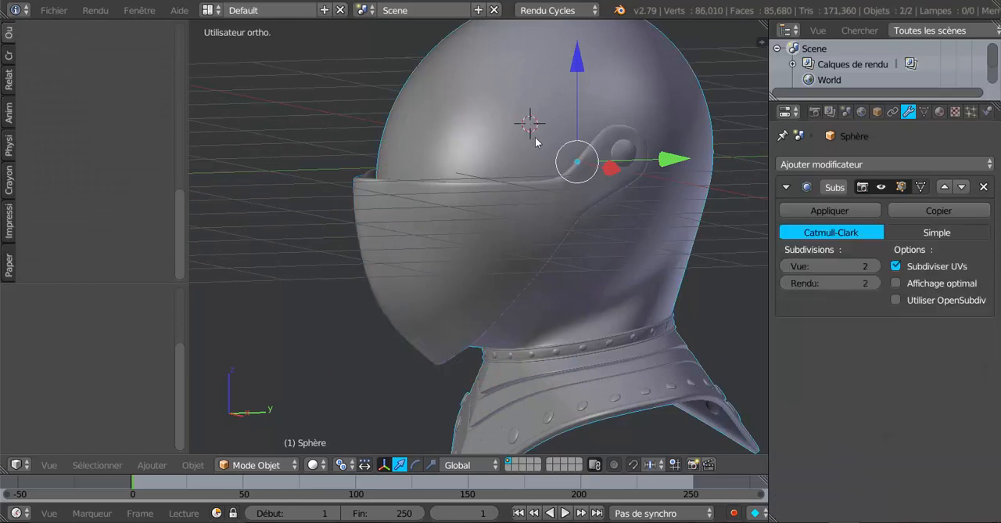
key("h")
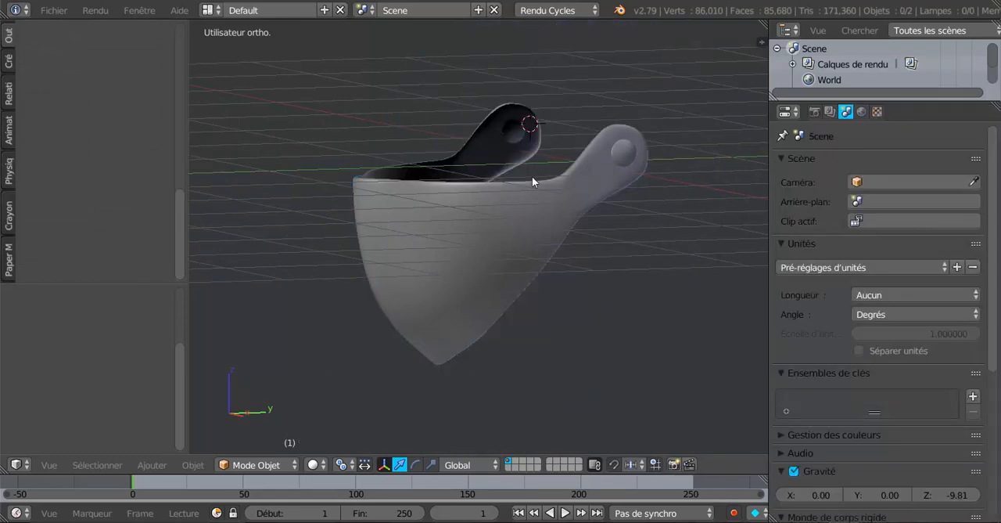
right_click(536, 208)
key("Tab")
Step: Examine the isolated visor's side profile and lower rear edge in Edit Mode and Object Mode
middle_click_drag(531, 223, 501, 246)
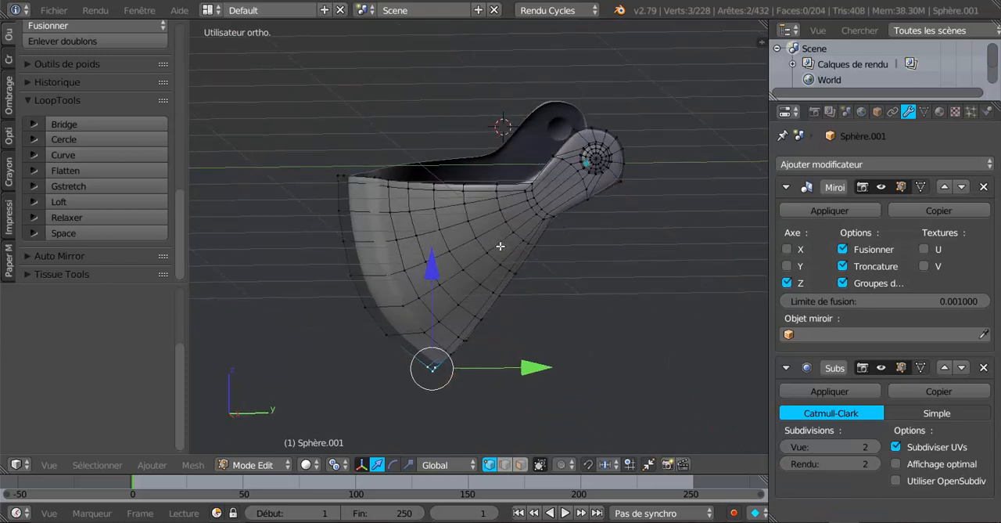
middle_click_drag(560, 308, 550, 309)
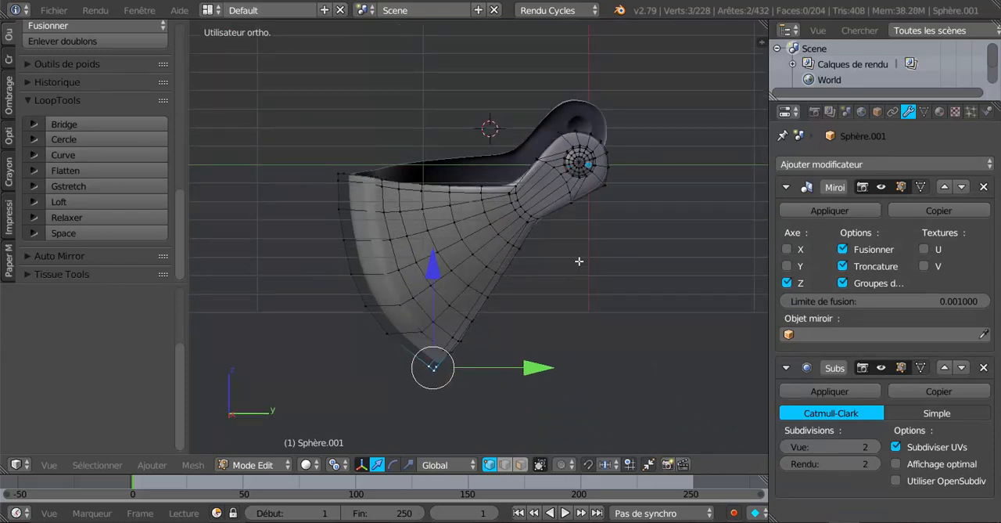
key("Tab")
scroll(575, 233, "up", 3)
key("Tab")
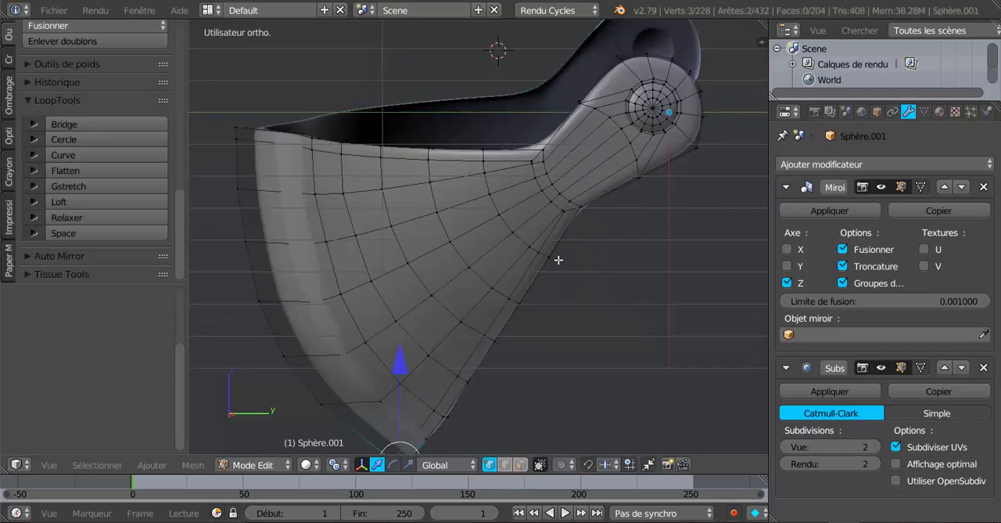
middle_click_drag(558, 260, 525, 300, "shift")
key("Tab")
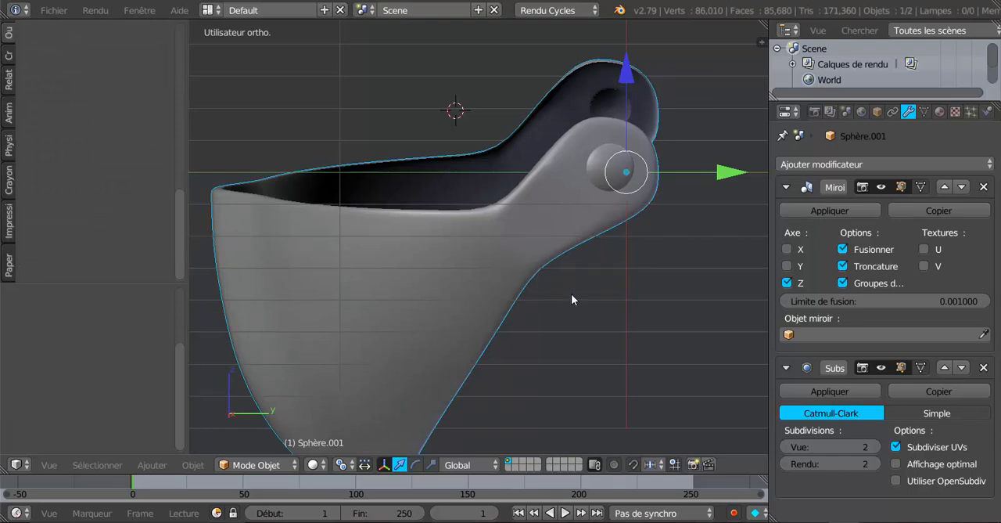
Step: Unhide the helmet body and isolate only the visor in local view for mesh editing
key("alt+h")
scroll(572, 293, "down", 3)
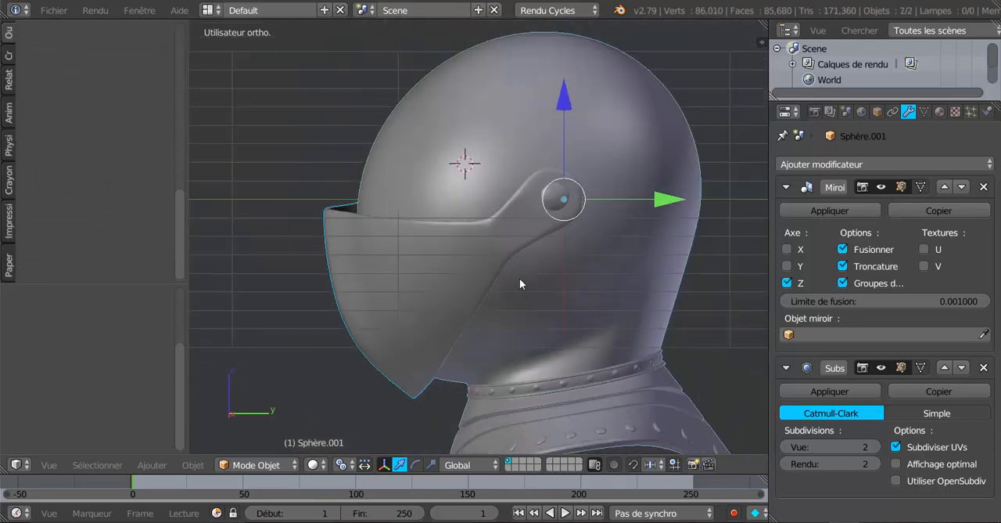
right_click(508, 238)
right_click(472, 286)
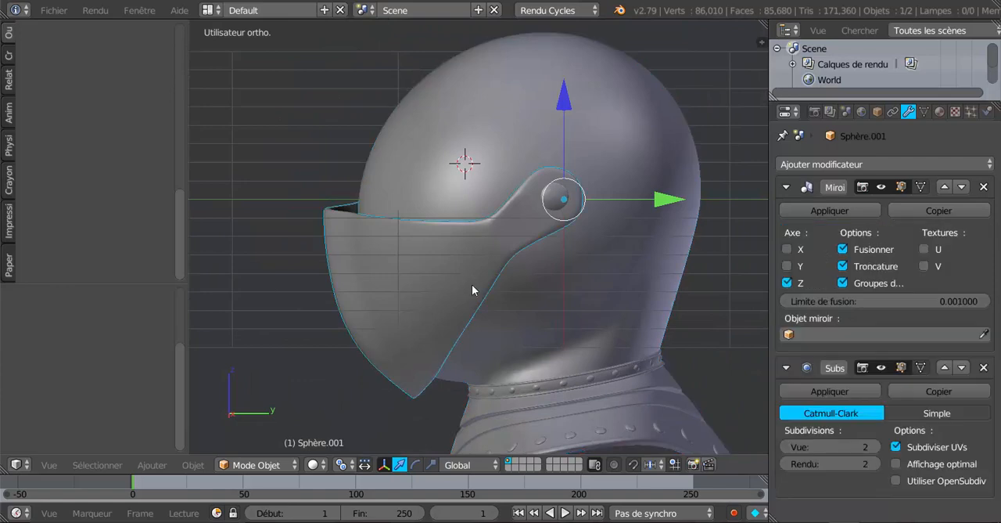
middle_click_drag(473, 285, 499, 279)
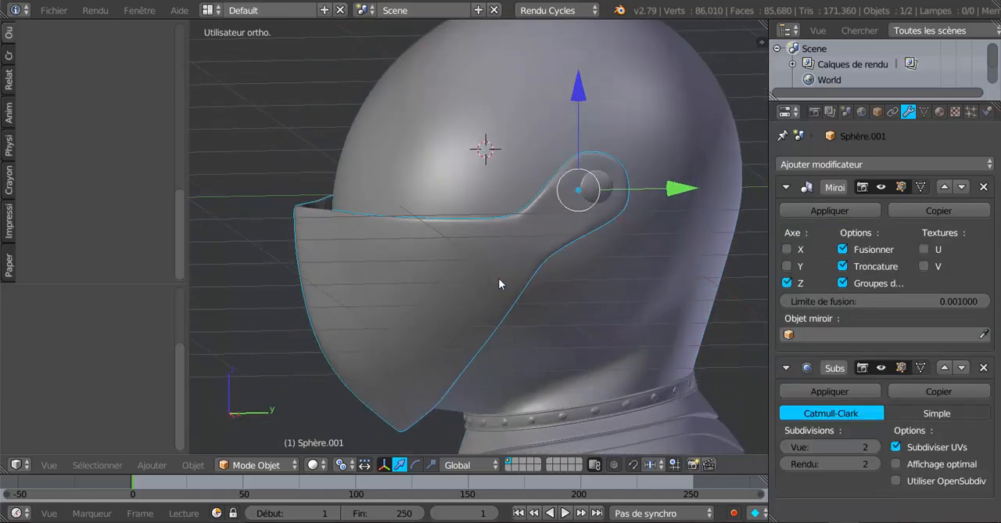
key("KP_Divide")
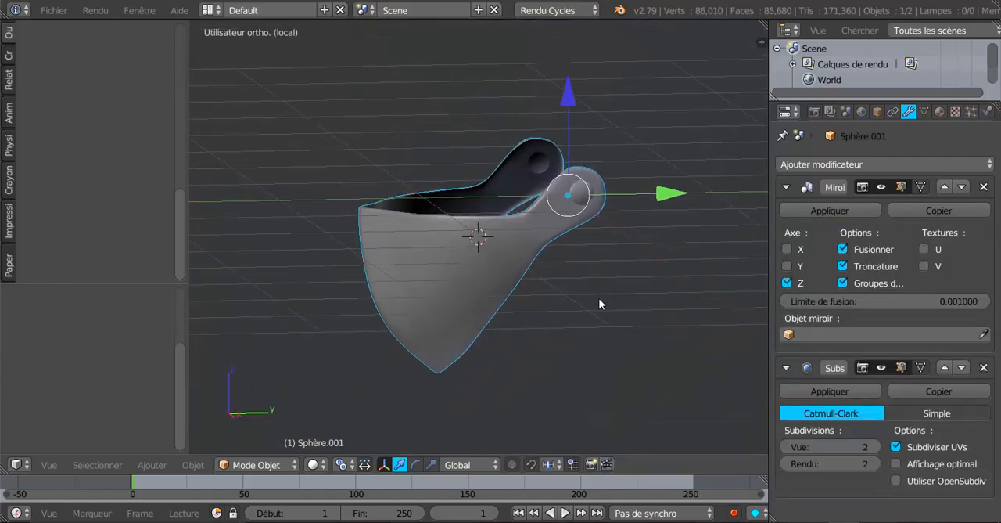
scroll(595, 304, "up", 3)
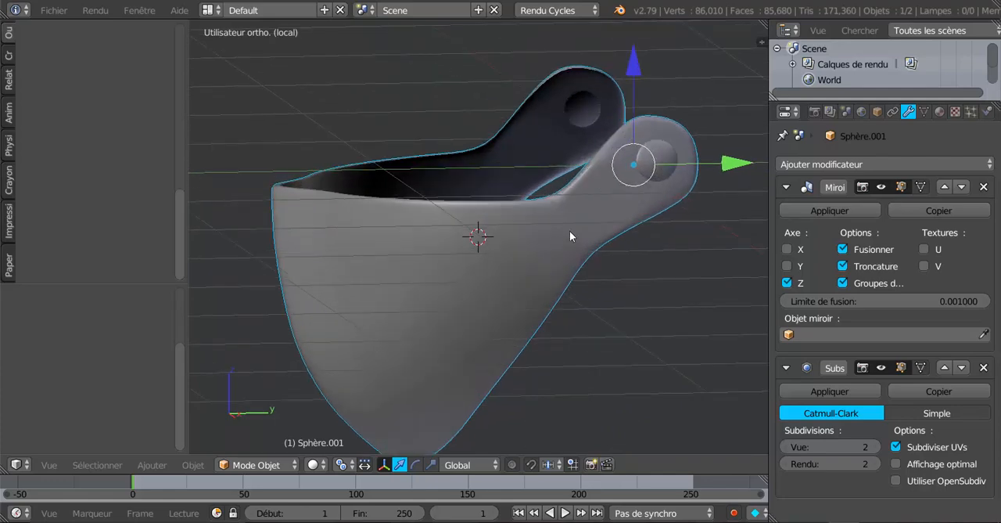
key("Tab")
mouse_move(532, 264)
middle_mouse_down()
mouse_move(552, 262)
mouse_move(529, 260)
middle_mouse_up()
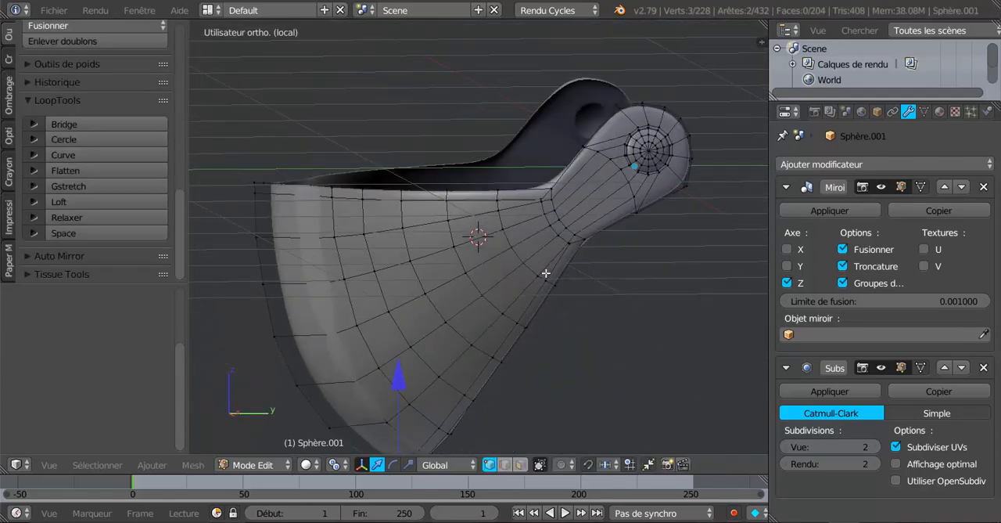
Step: Examine the visor's inner surface and the rear edge below the side arm in local view
key("KP_Divide")
key("KP_Divide")
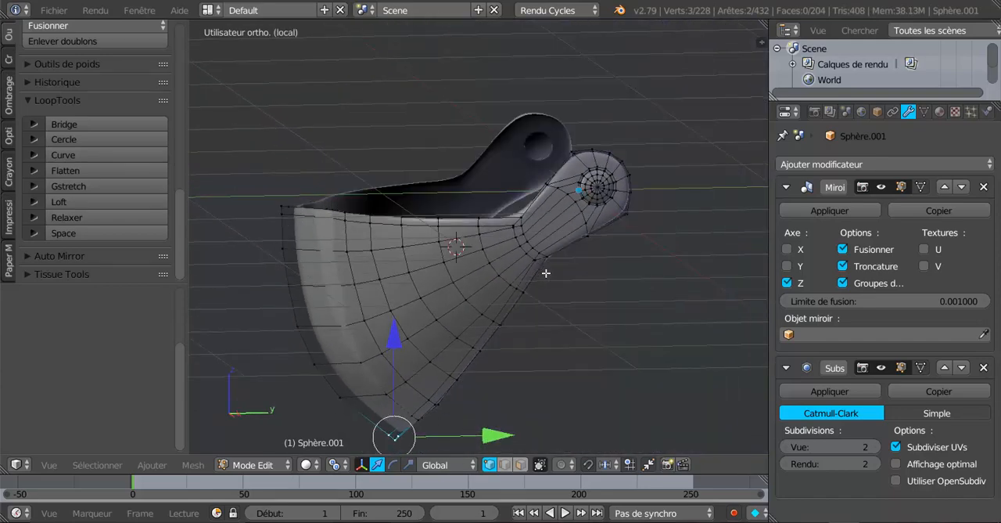
scroll(548, 274, "up", 2)
middle_click_drag(547, 274, 412, 279)
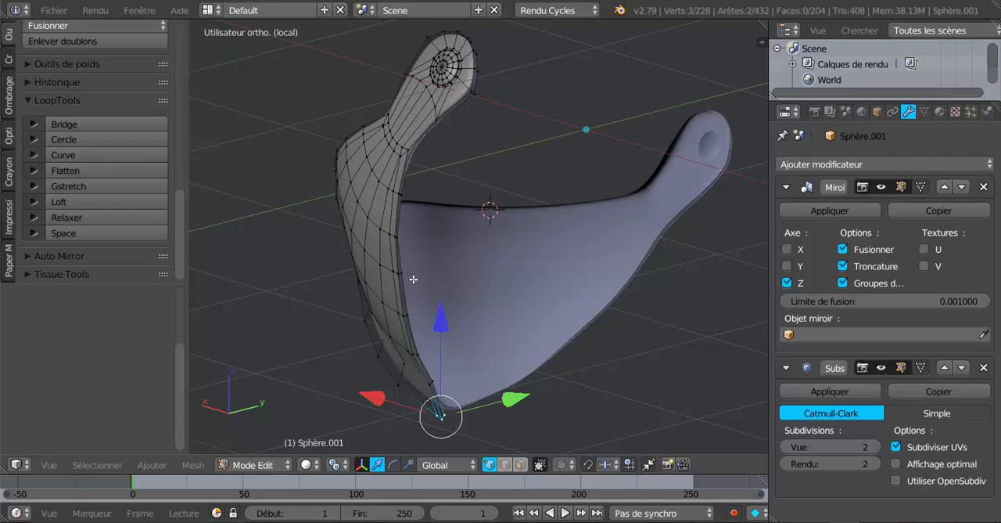
scroll(414, 280, "up", 2)
middle_click_drag(423, 286, 368, 316)
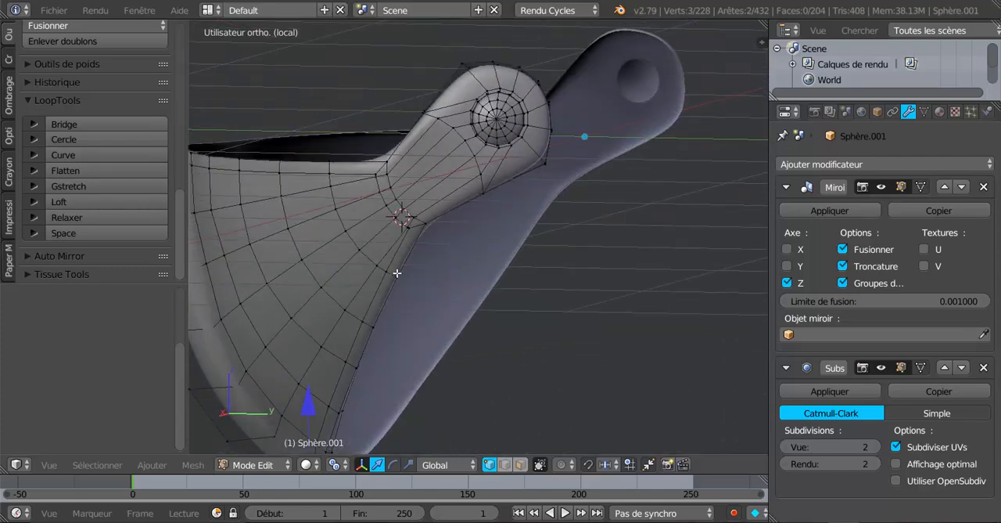
Step: Add the vertices along the visor's upper rim to the selection with Circle Select in wireframe display
scroll(399, 270, "up", 1)
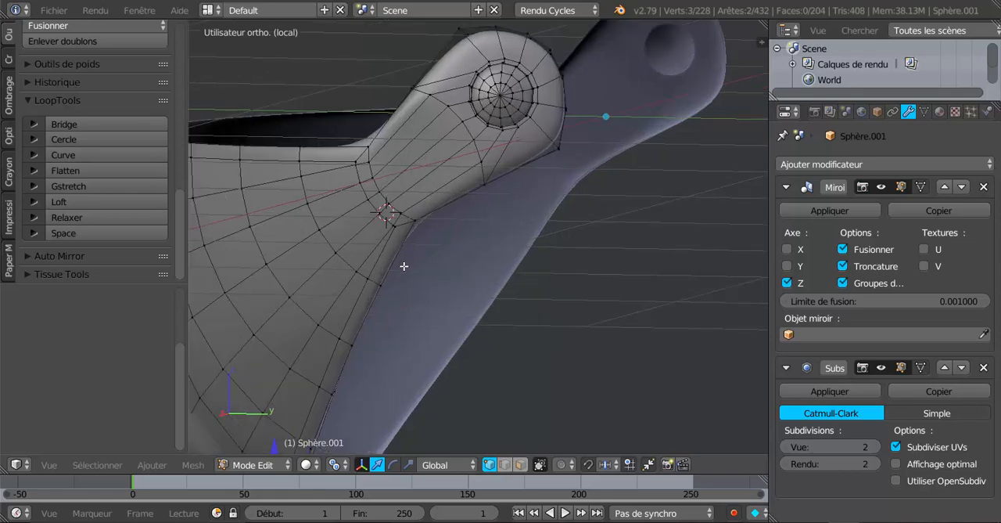
middle_click_drag(404, 266, 554, 293, "shift")
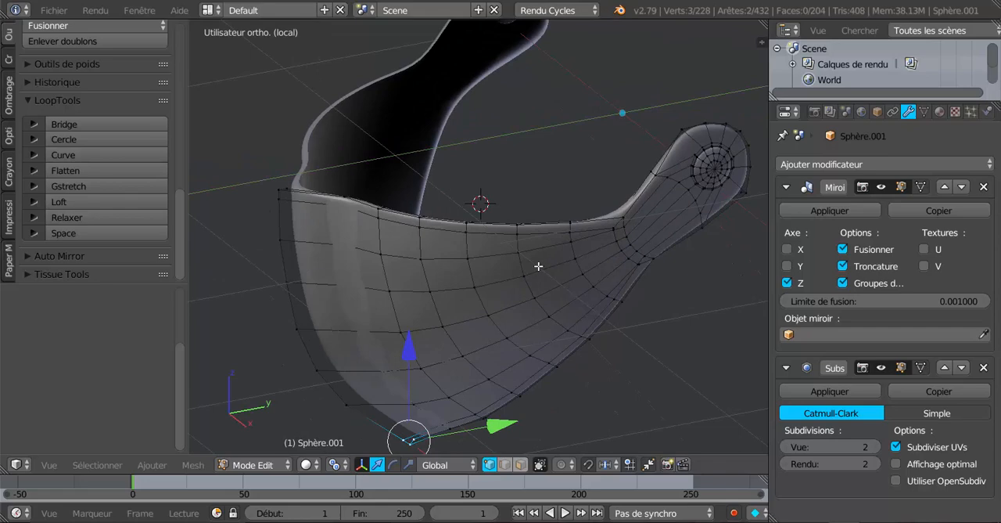
middle_click_drag(531, 253, 555, 252)
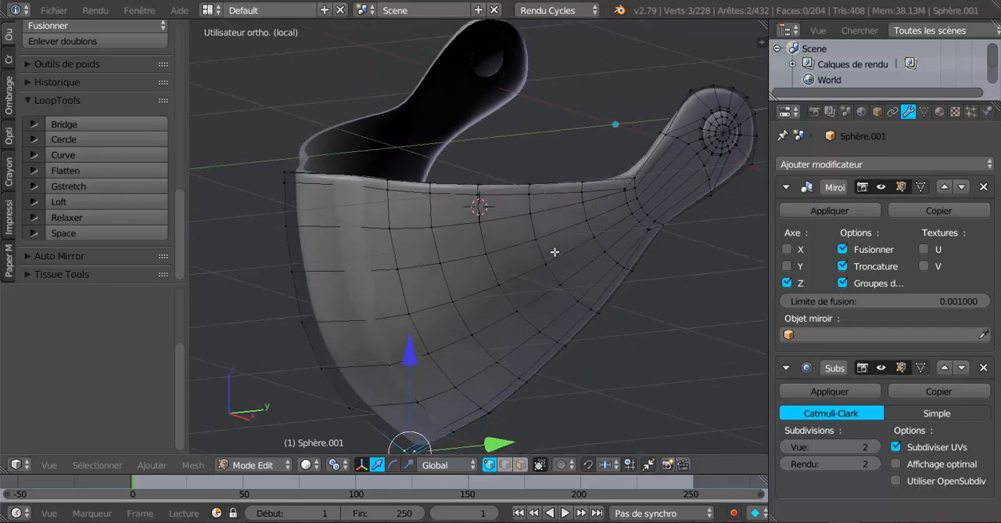
key("z")
key("e")
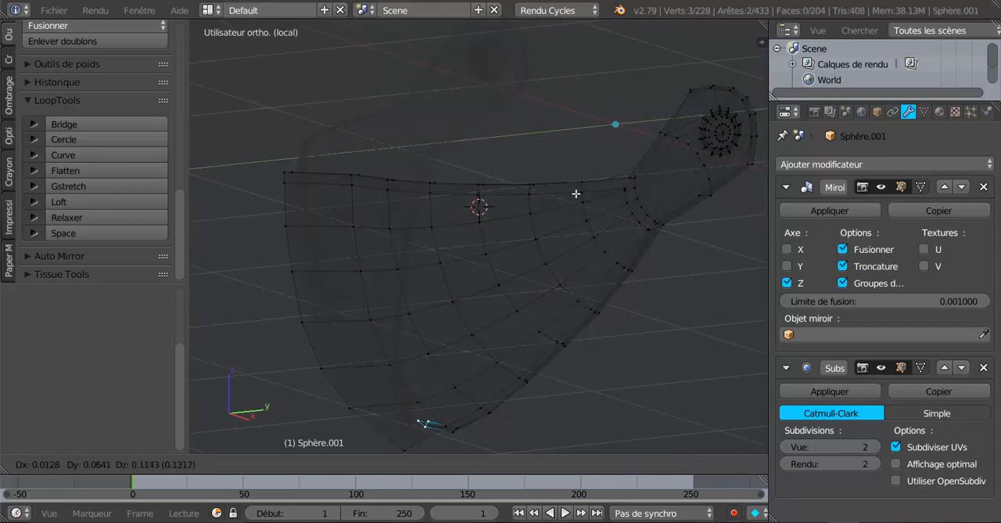
left_click(551, 208)
key("c")
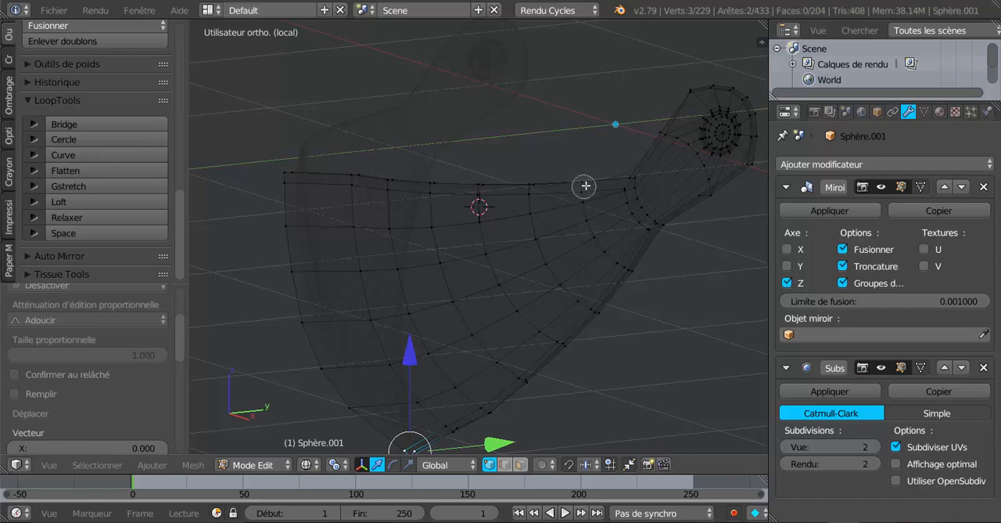
left_click_drag(585, 187, 286, 178)
key("Escape")
Step: Deselect the three vertices at the chin tip so only the upper rim stays selected, and restore solid display
middle_click_drag(490, 255, 539, 298)
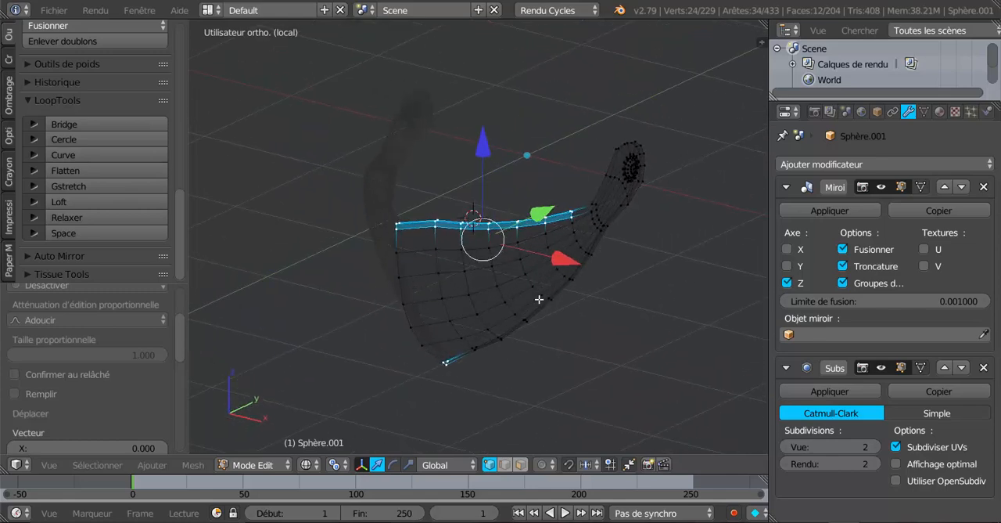
middle_click_drag(492, 341, 442, 386)
middle_click_drag(471, 353, 579, 289)
scroll(543, 357, "up", 3)
scroll(517, 369, "up", 1)
key("z")
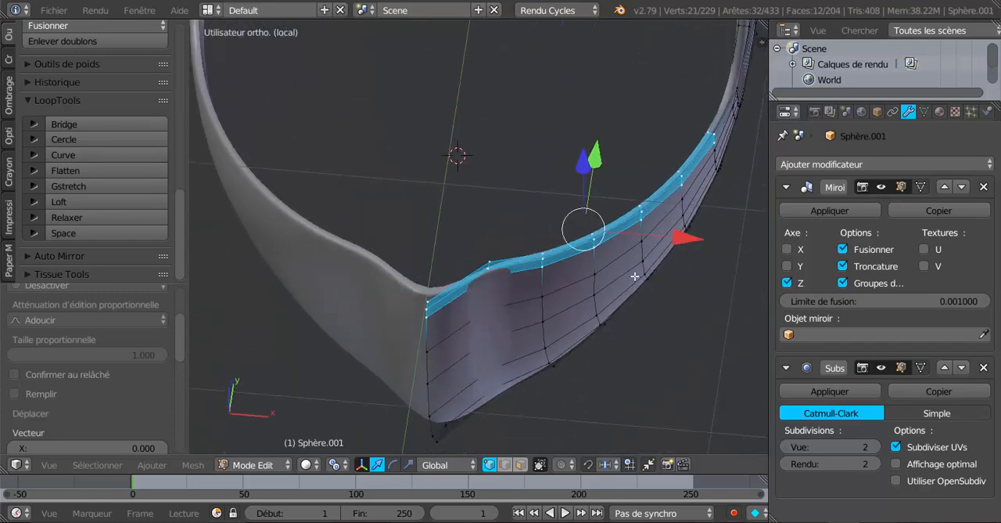
Step: Move the visor's upper rim slightly outward along X and forward along Y
left_click_drag(684, 238, 694, 240)
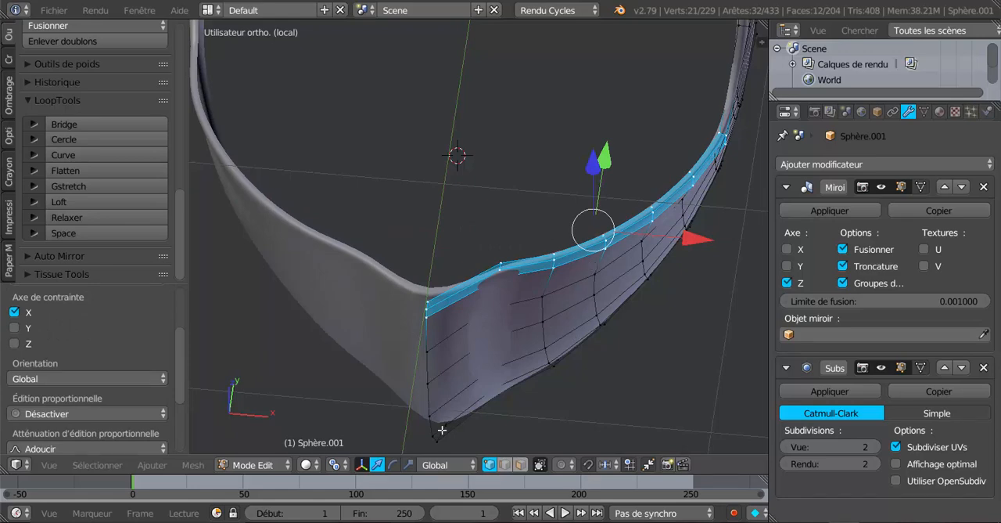
middle_click_drag(461, 442, 447, 356)
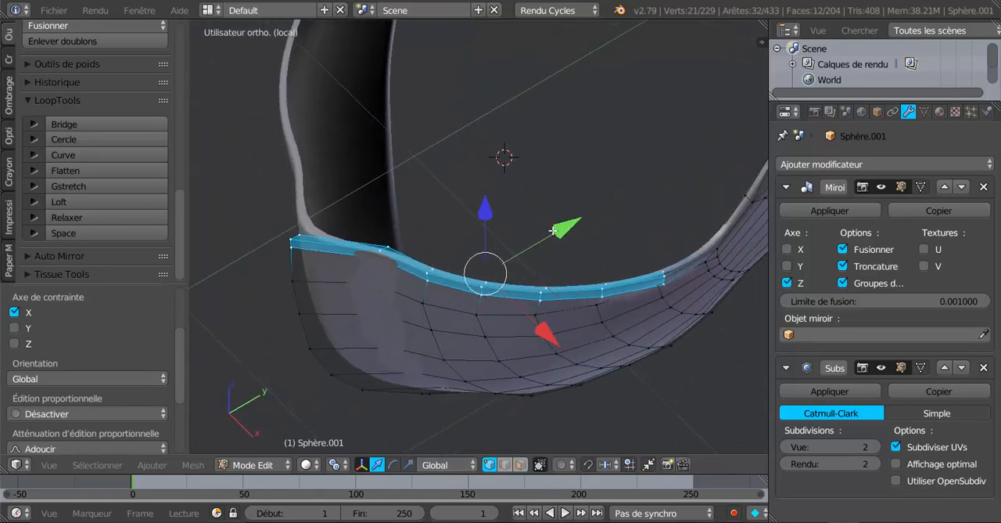
left_click_drag(554, 230, 518, 312)
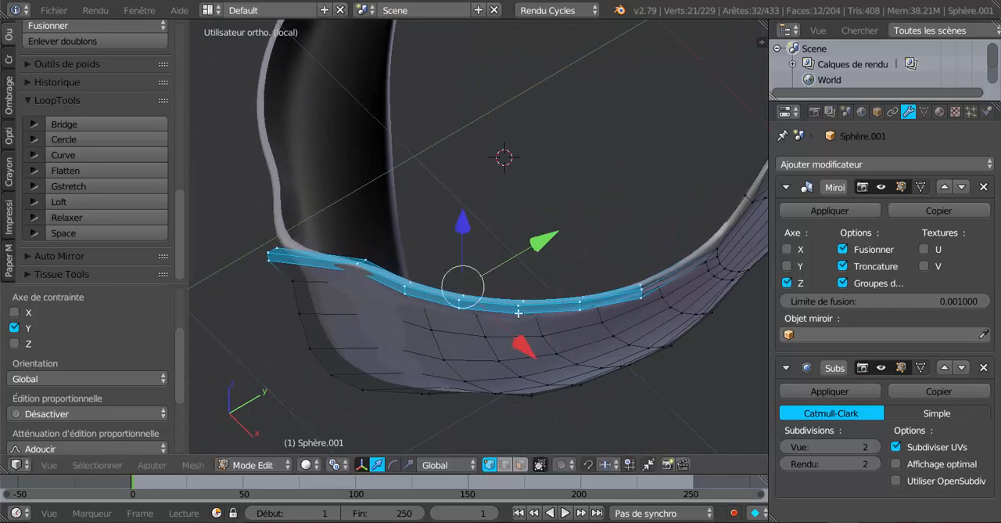
Step: Examine the flared upper rim and front ridge of the isolated visor in Object Mode and Edit Mode
key("Tab")
middle_click_drag(517, 312, 626, 190)
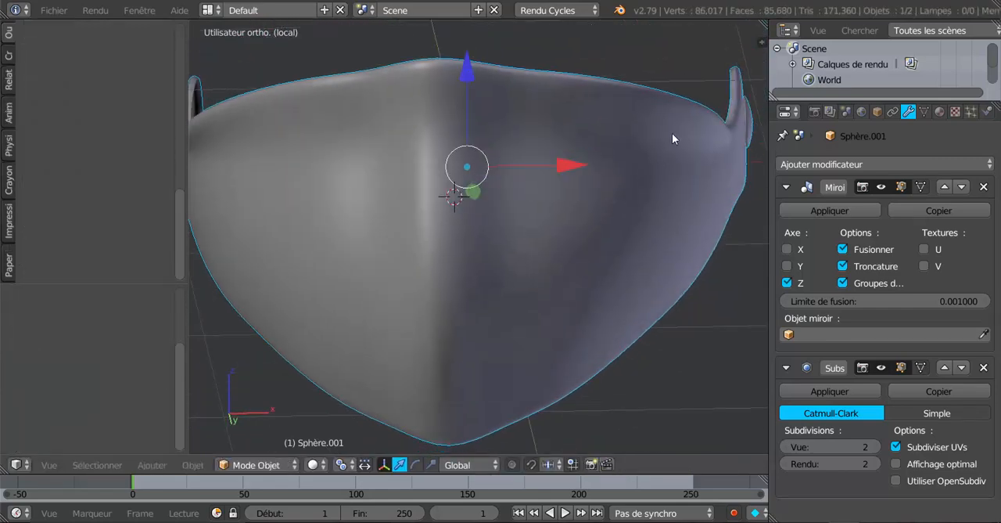
middle_click_drag(329, 154, 422, 216)
scroll(493, 218, "up", 1)
scroll(492, 218, "down", 2)
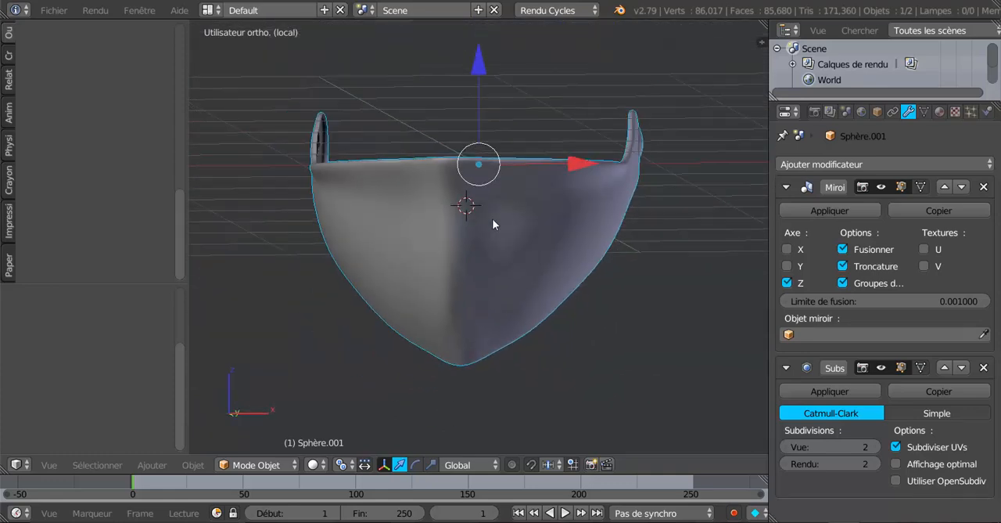
key("Tab")
middle_click_drag(505, 226, 485, 293)
scroll(485, 248, "up", 2)
scroll(485, 293, "down", 2)
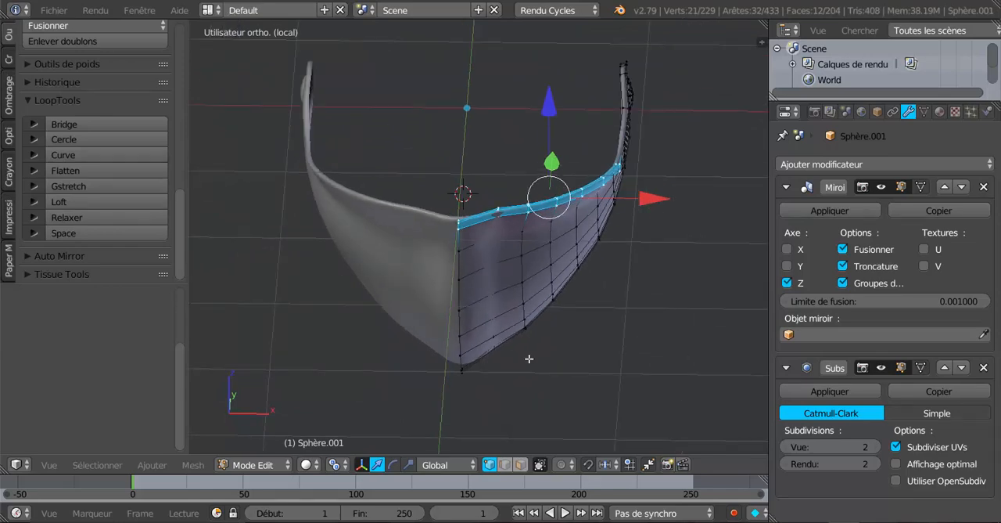
middle_click_drag(564, 339, 513, 326)
Step: Leave local view to show the visor together with the helmet and collar in Object Mode
key("KP_Divide")
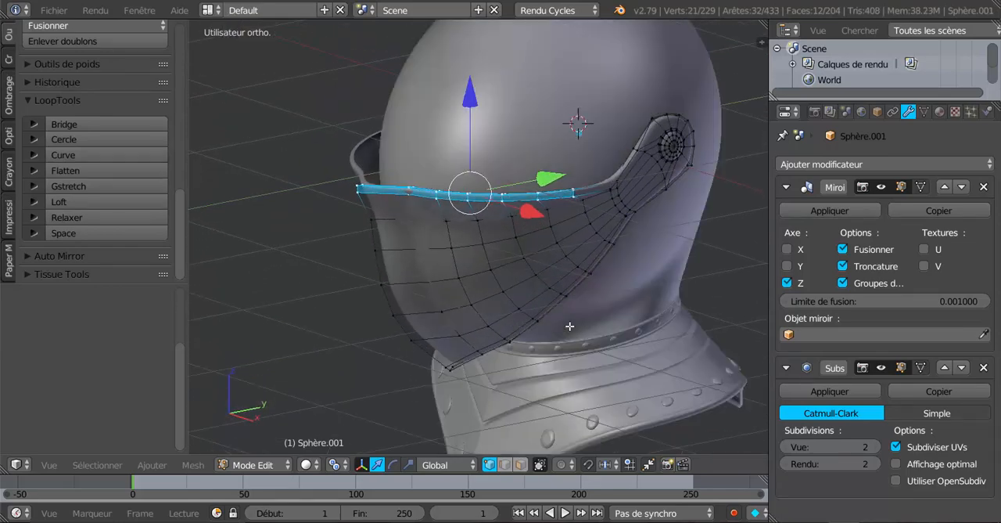
key("Tab")
scroll(380, 377, "down", 2)
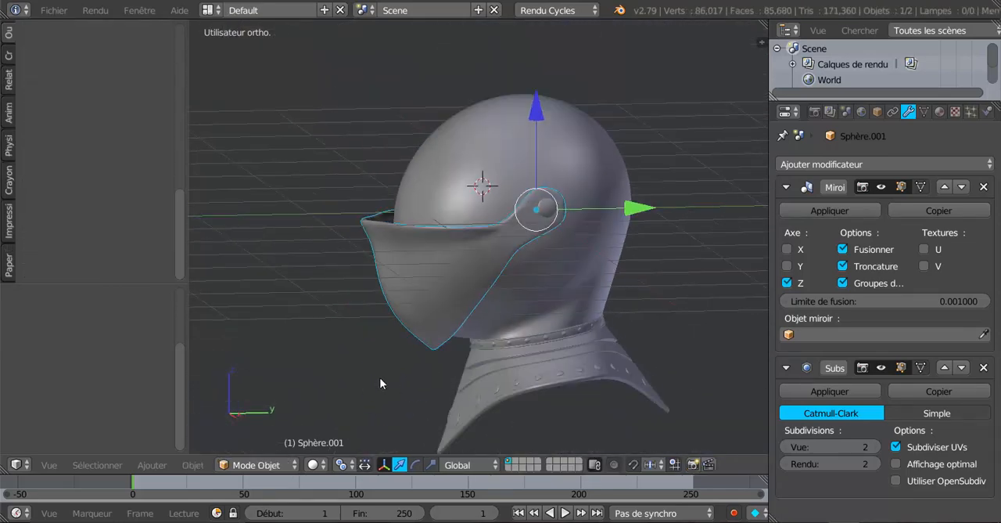
middle_click_drag(380, 377, 395, 317)
Step: Add two centred loop cuts in the thin edge band running around the visor's border
key("Tab")
scroll(396, 317, "up", 4)
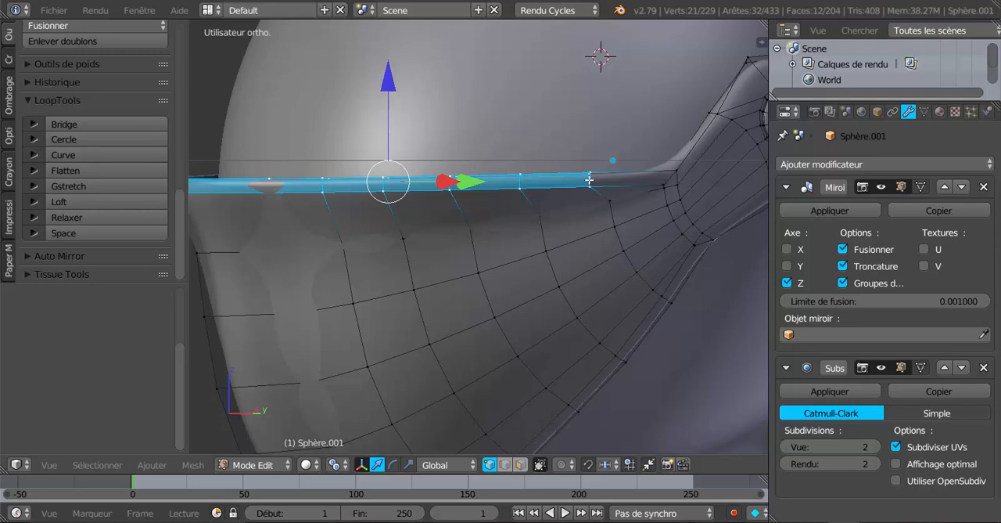
key("ctrl+r")
scroll(589, 180, "up", 1)
left_click(589, 180)
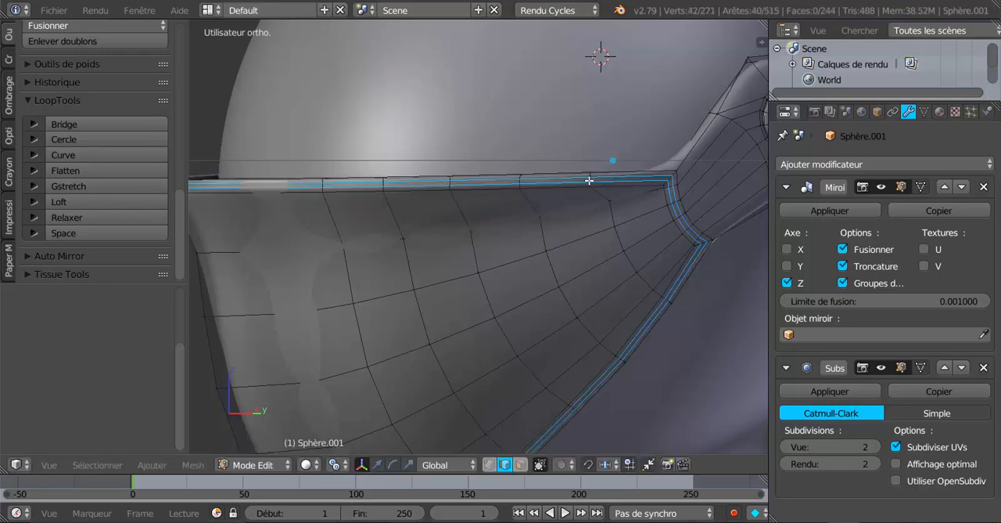
right_click(589, 180)
scroll(558, 312, "down", 3)
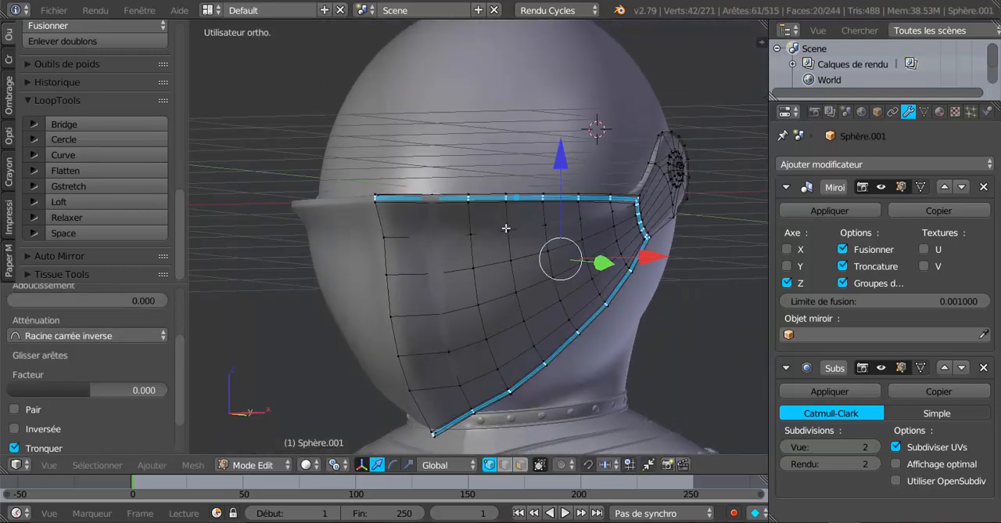
Step: Offset the new border loops slightly outward along X and forward along Y to form a raised edge
mouse_move(487, 317)
middle_mouse_down()
mouse_move(432, 327)
mouse_move(465, 310)
mouse_move(422, 314)
mouse_move(510, 322)
mouse_move(385, 314)
mouse_move(491, 326)
middle_mouse_up()
scroll(432, 327, "up", 3)
middle_click_drag(560, 315, 586, 304)
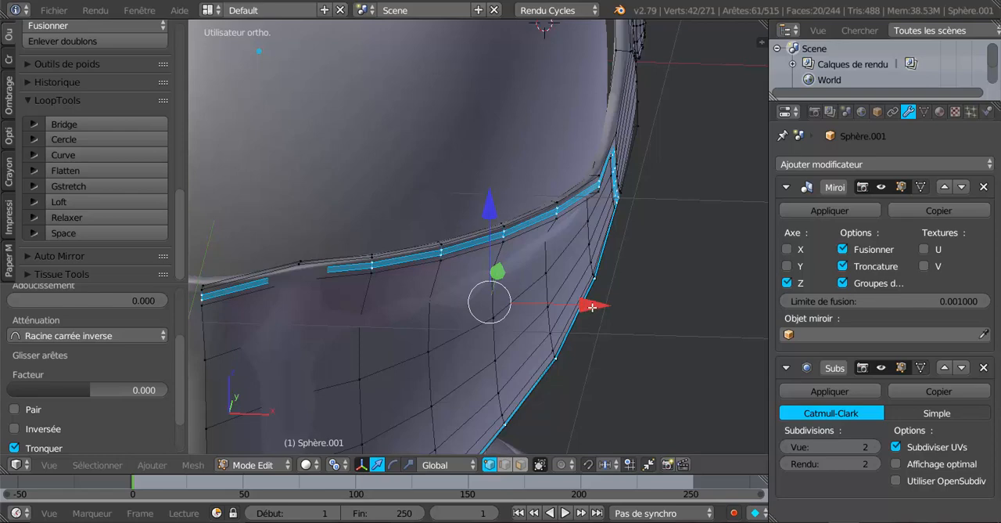
left_click_drag(592, 308, 595, 305)
middle_click_drag(596, 305, 388, 343)
left_click_drag(475, 258, 470, 263)
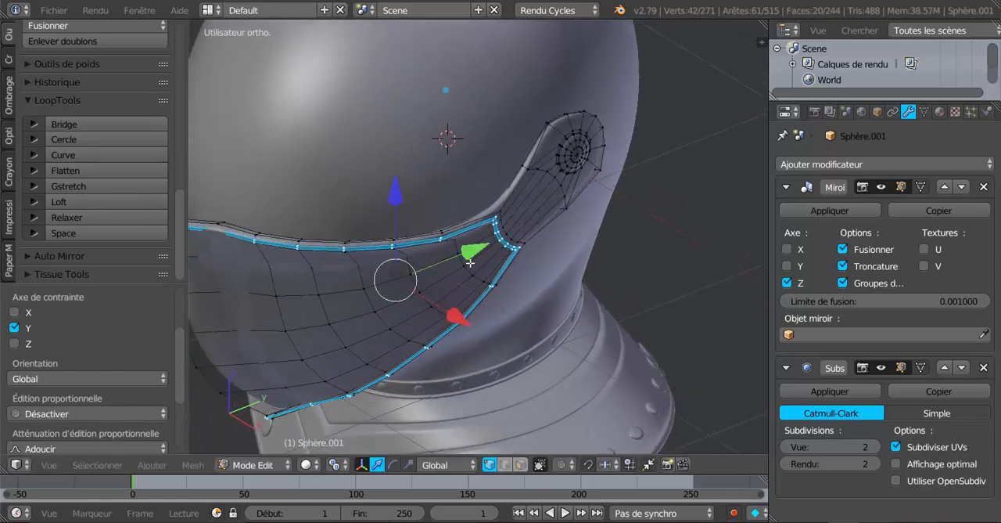
Step: Examine the visor's raised border from the side and front in Object Mode and Edit Mode
key("Tab")
middle_click_drag(469, 263, 553, 203)
middle_click_drag(405, 236, 468, 142)
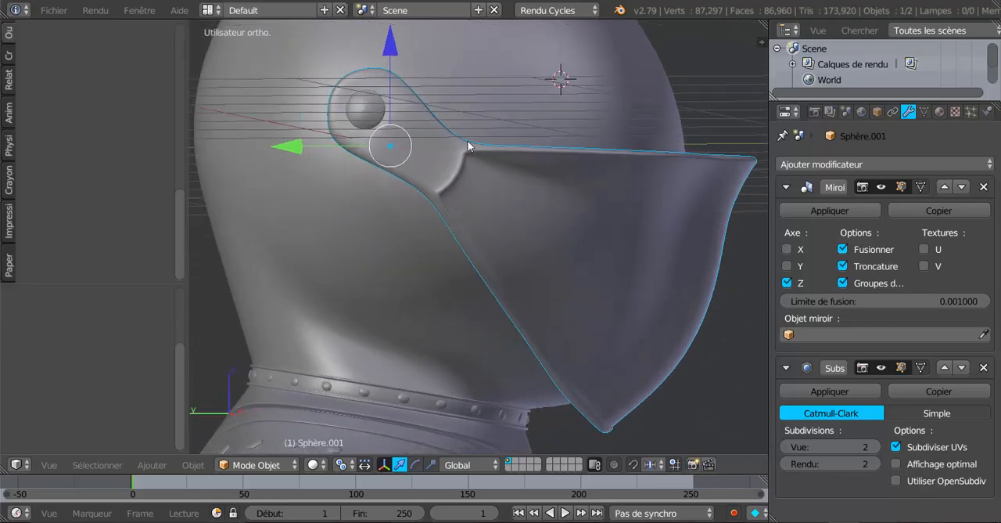
middle_click_drag(586, 293, 381, 300)
scroll(479, 281, "down", 3)
key("Tab")
scroll(380, 300, "up", 4)
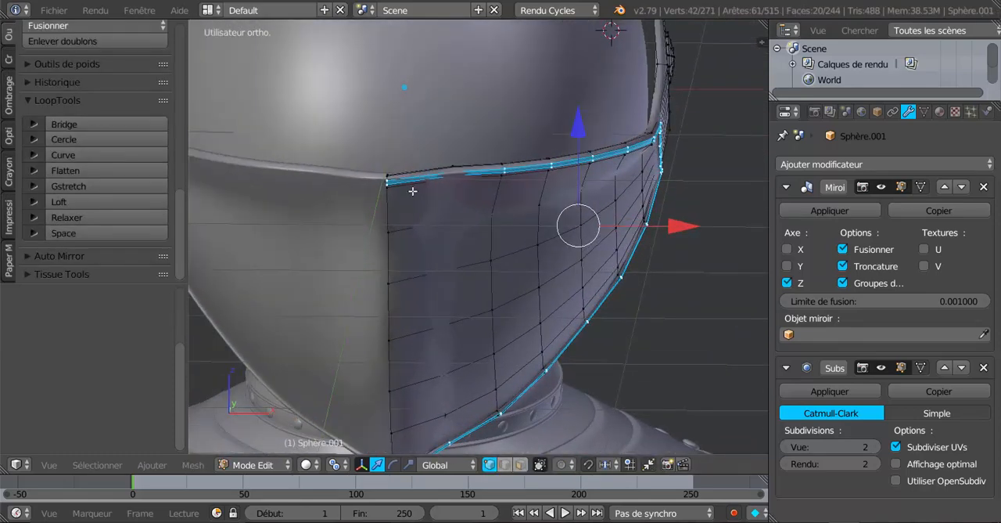
key("Tab")
scroll(380, 337, "down", 2)
middle_click_drag(391, 335, 559, 268)
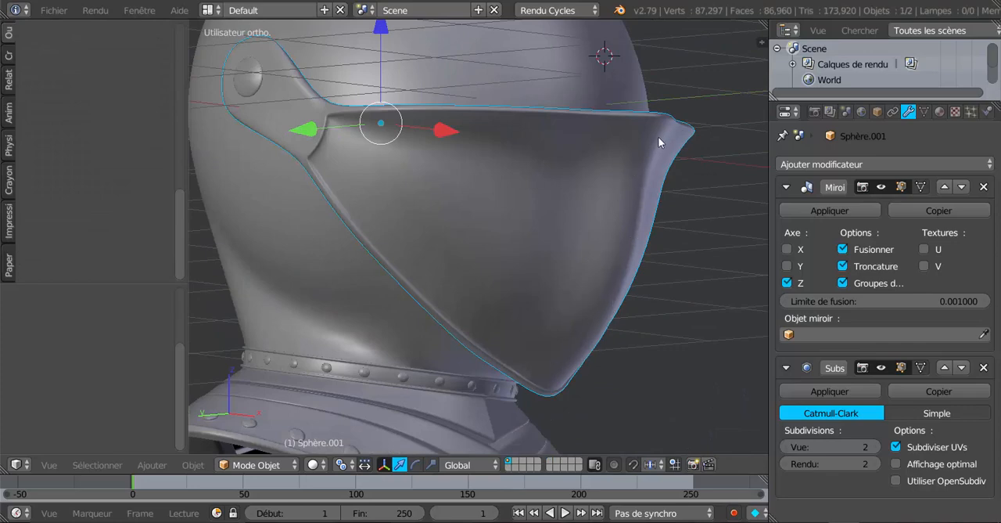
Step: Add a vertical loop cut beside the visor's central front ridge and slide it close to the mirror line
middle_click_drag(658, 136, 450, 287)
key("Tab")
key("ctrl+r")
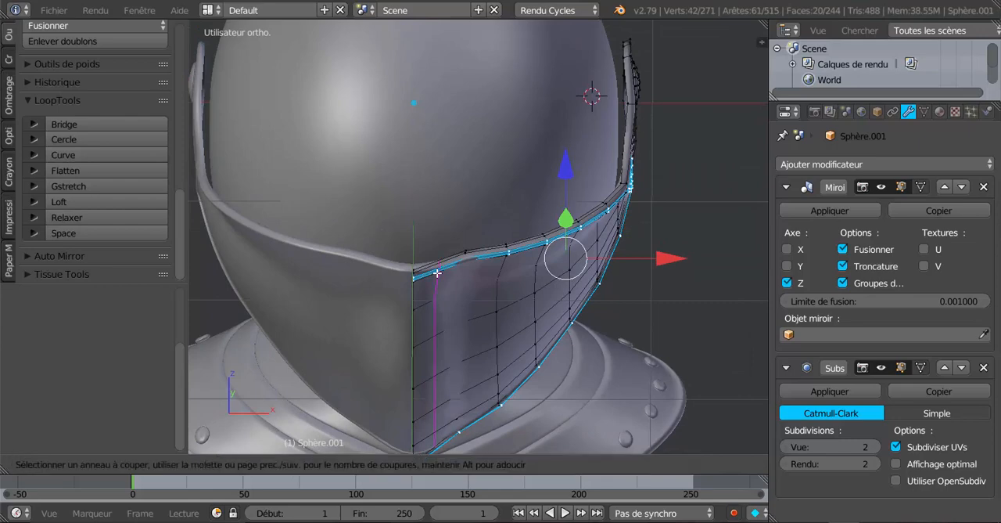
left_click(437, 273)
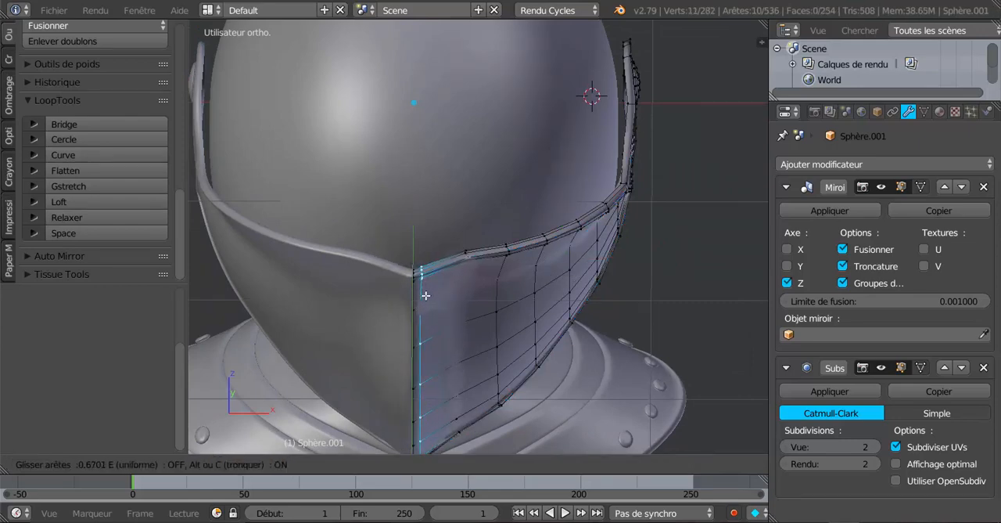
left_click(425, 297)
key("Tab")
scroll(426, 301, "down", 3)
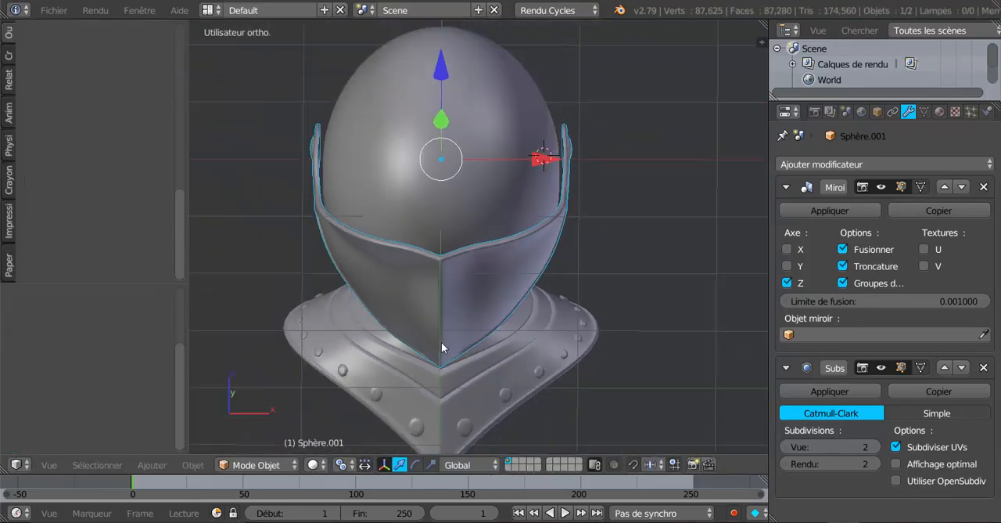
Step: Select the centre vertex of the rivet on the visor's side arm in Edit Mode
middle_click_drag(442, 343, 286, 279)
middle_click_drag(442, 261, 406, 345, "shift")
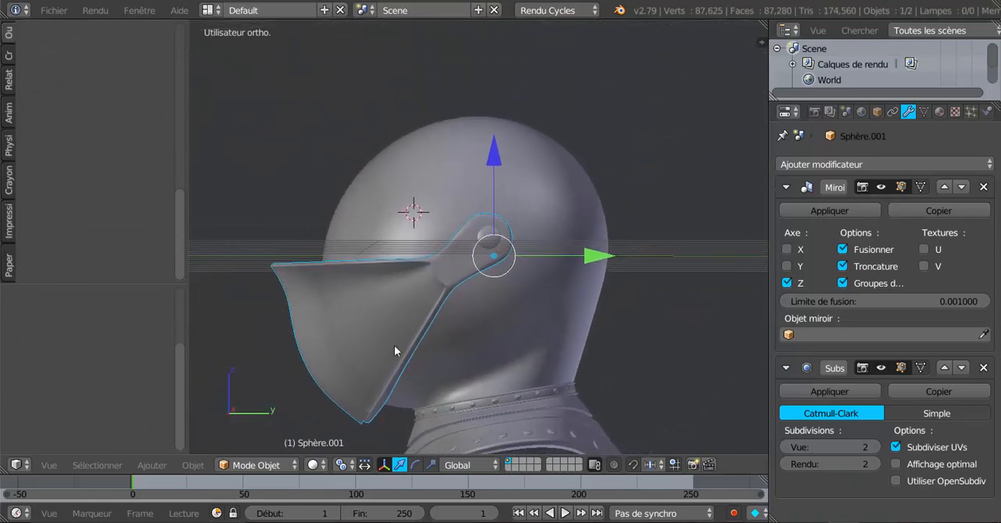
scroll(412, 333, "up", 2)
key("Tab")
scroll(485, 258, "up", 4)
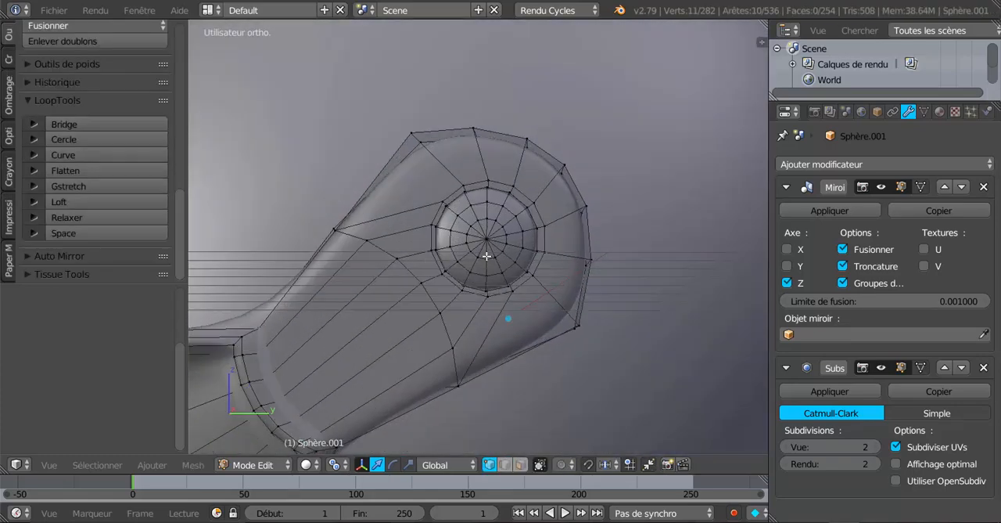
right_click(487, 241)
Step: Examine the rivet's central vertex and surrounding edge rings in Edit Mode and Object Mode
scroll(489, 242, "up", 3)
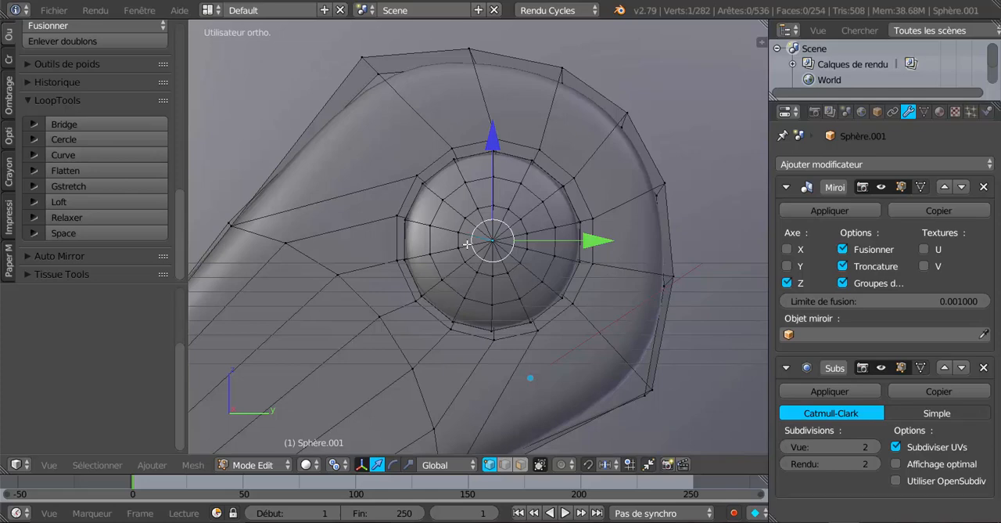
scroll(467, 244, "up", 6)
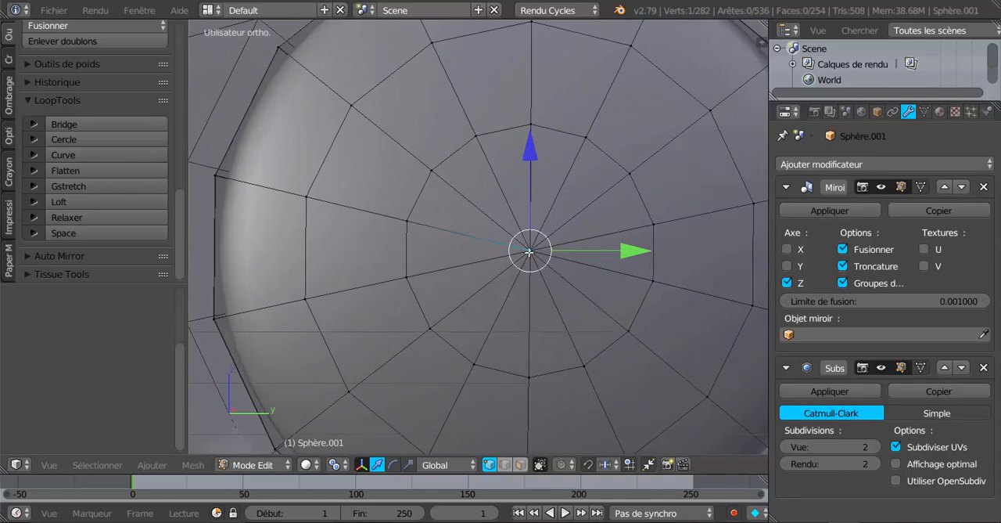
scroll(530, 255, "down", 4)
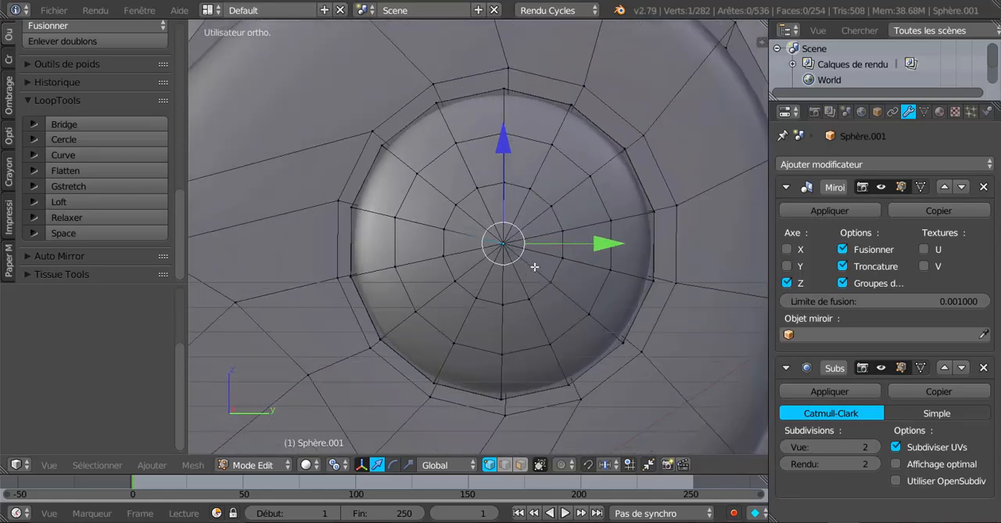
scroll(490, 263, "up", 3)
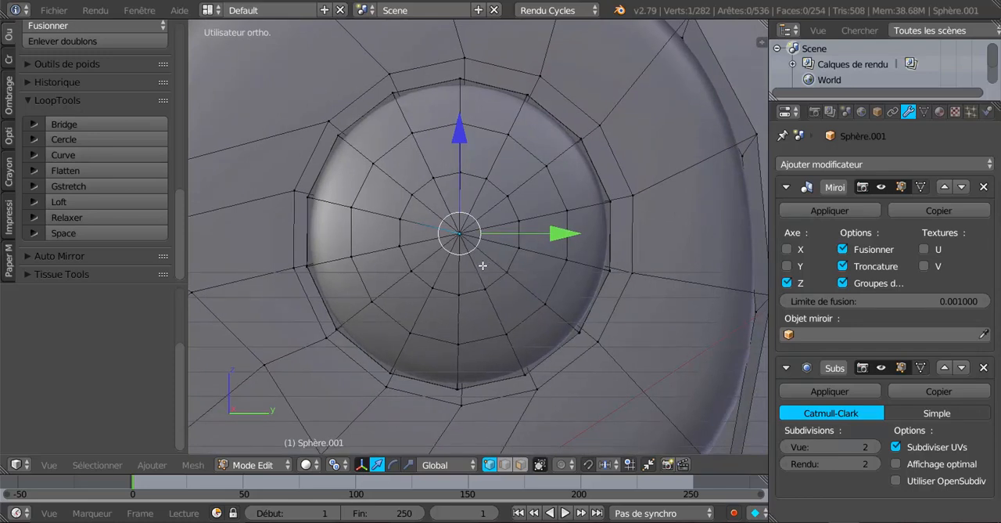
middle_click_drag(447, 251, 475, 255, "shift")
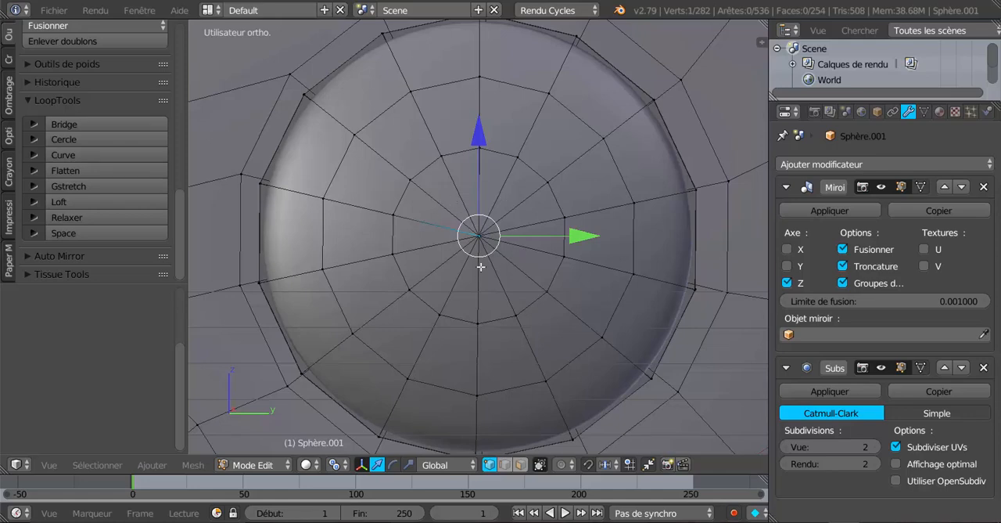
key("Tab")
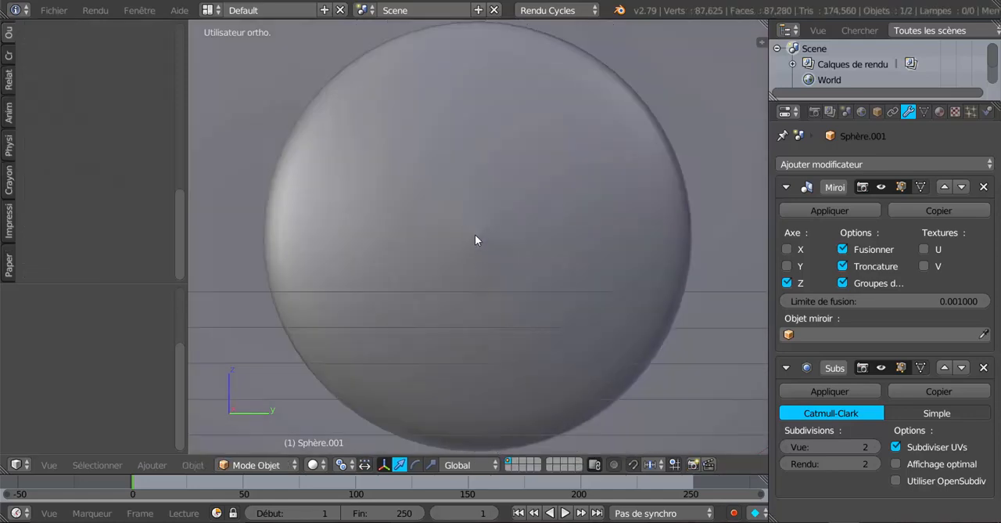
key("Tab")
scroll(477, 237, "up", 4)
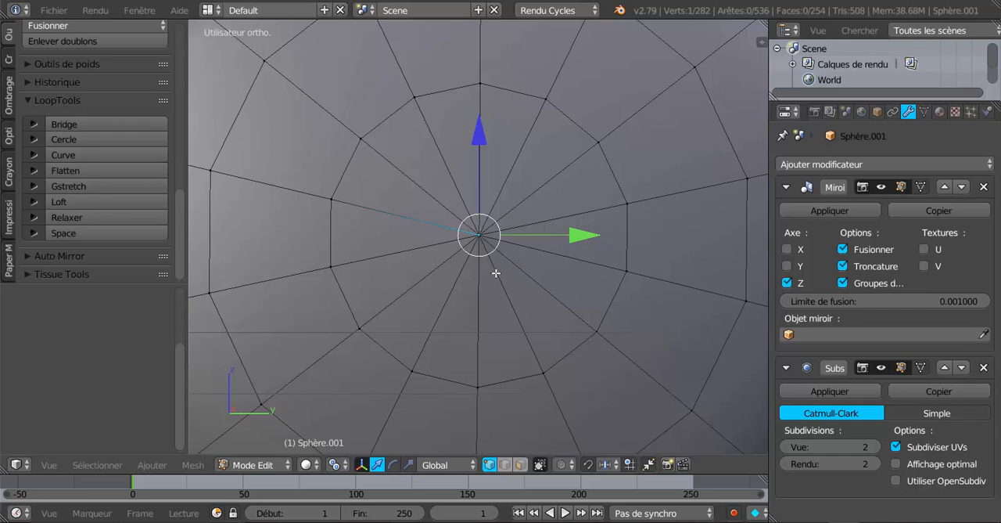
Step: Snap the 3D cursor to the selected vertex at the centre of the visor's rivet
scroll(496, 273, "down", 6)
scroll(496, 272, "up", 3)
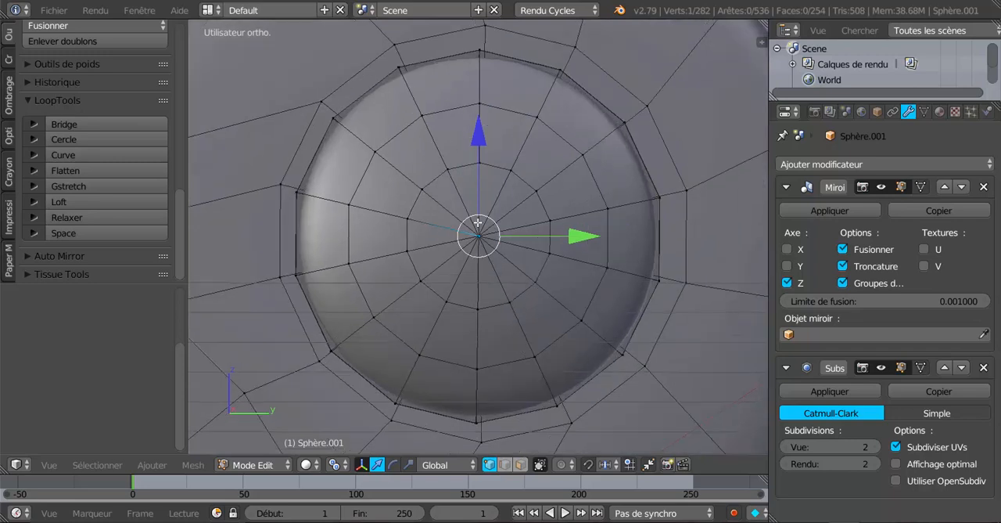
key("shift+s")
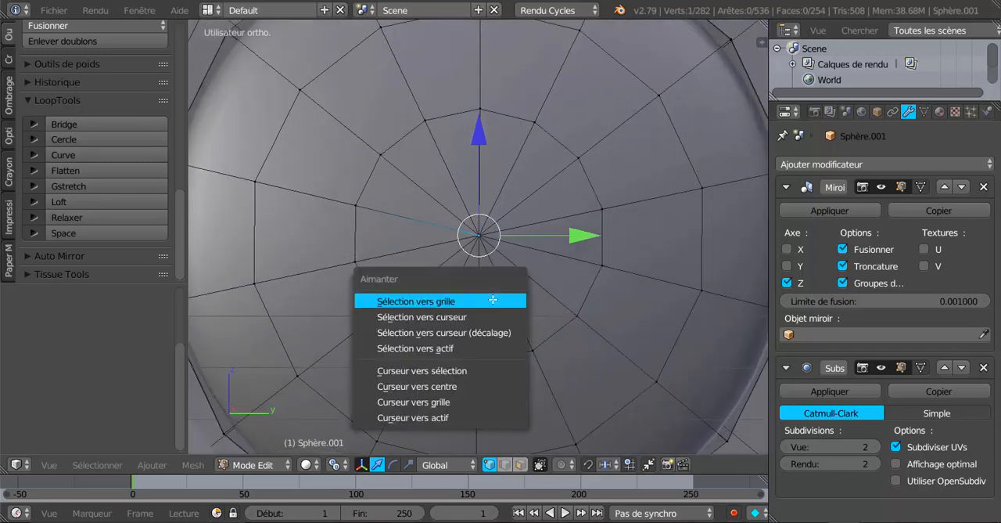
left_click(424, 372)
scroll(459, 351, "up", 5)
scroll(459, 350, "up", 2)
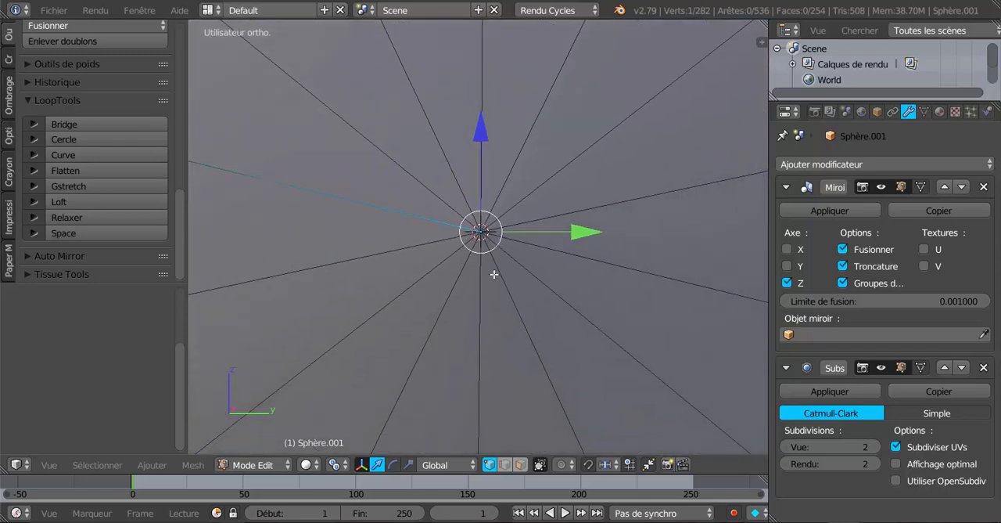
scroll(485, 241, "down", 5)
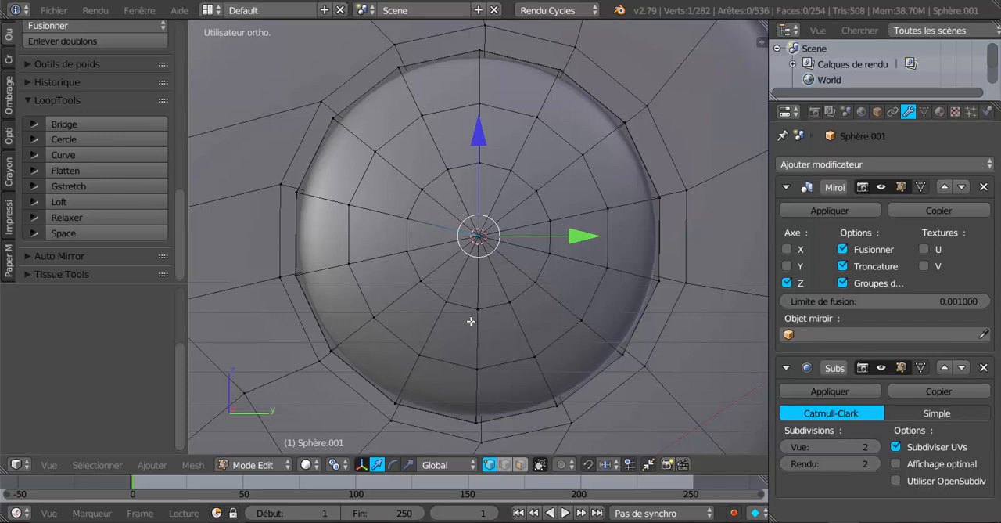
scroll(402, 283, "up", 4)
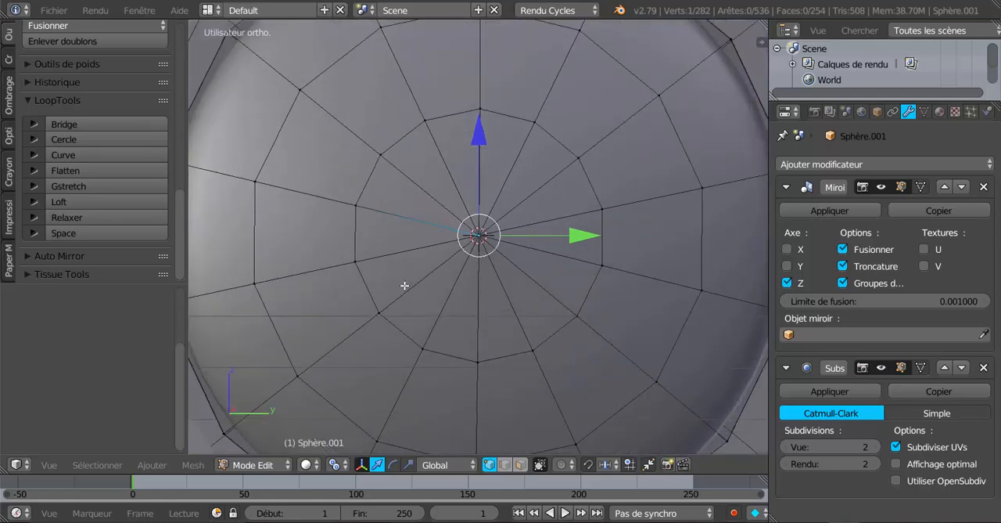
scroll(471, 306, "down", 2)
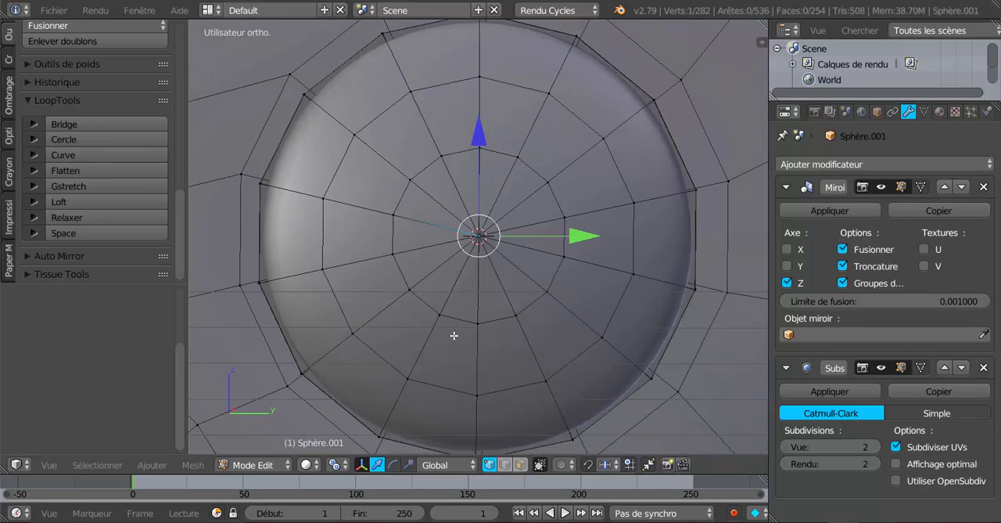
Step: Leave Edit Mode and return the visor to Object Mode
key("Tab")
left_click(193, 464)
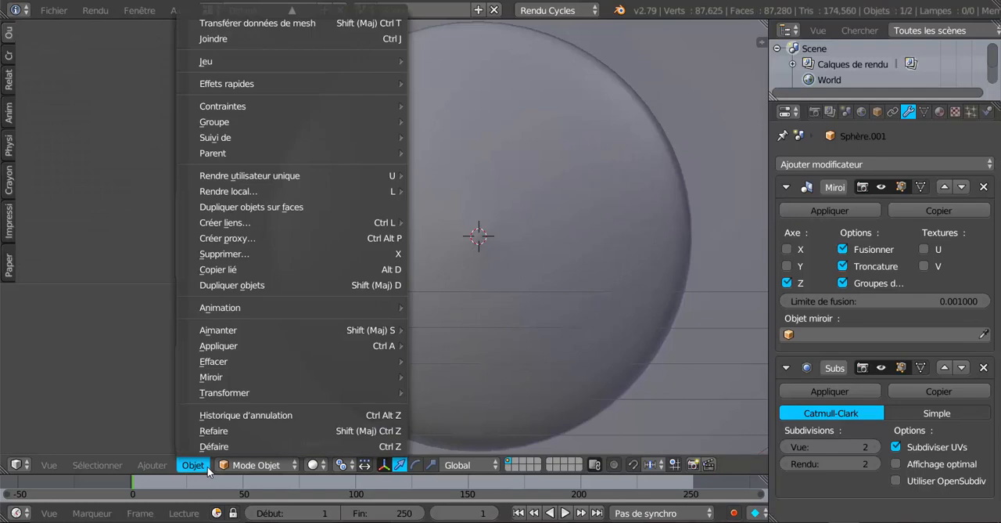
left_click(251, 466)
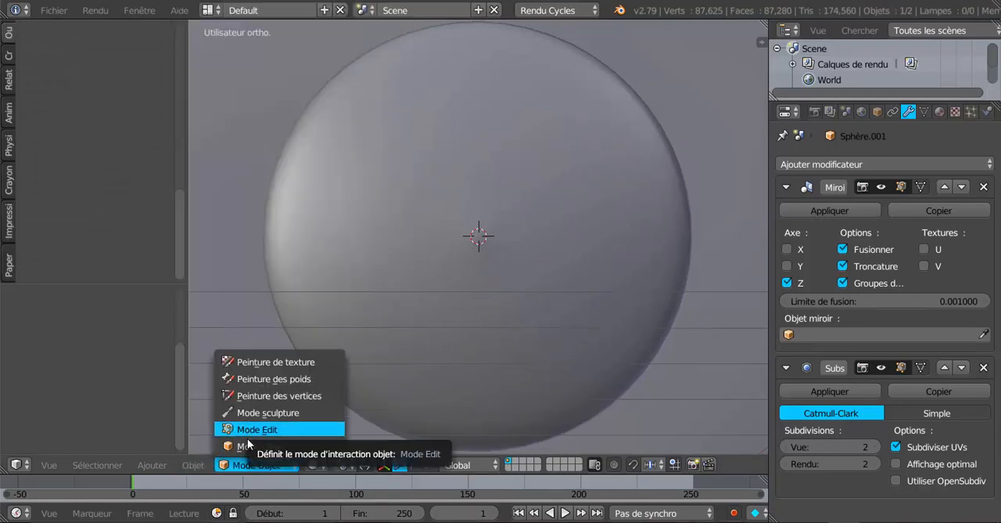
left_click(249, 446)
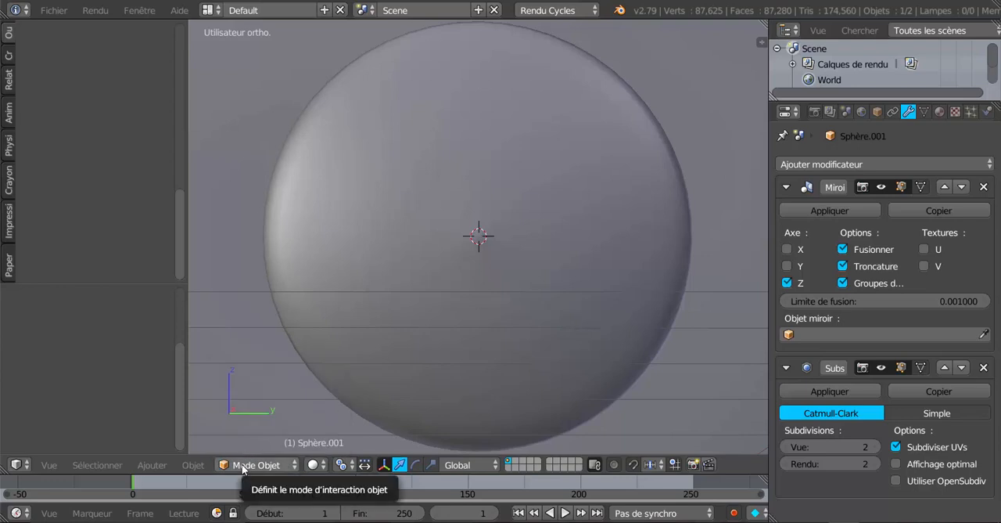
Step: Try to set the visor's origin to the 3D cursor at the rivet with its Mirror modifier still active
scroll(412, 342, "up", 3)
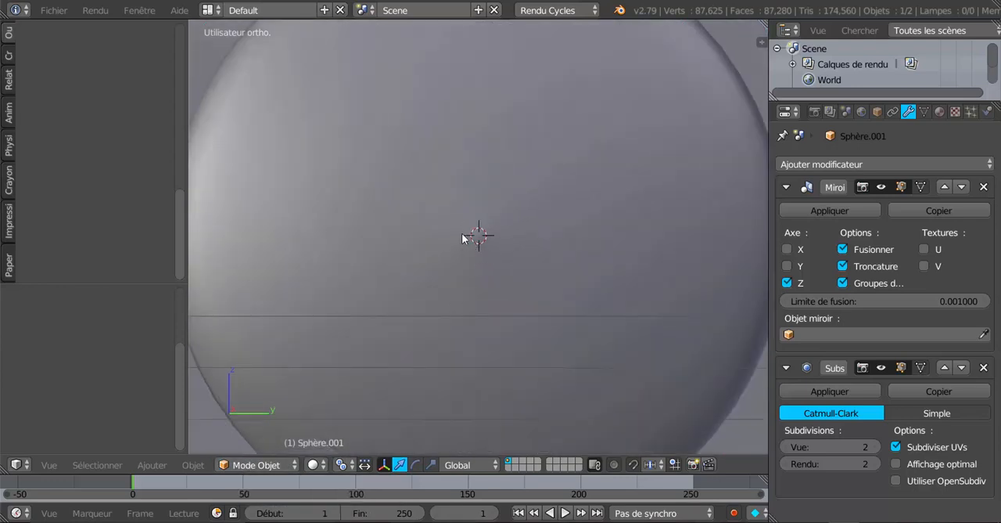
scroll(477, 235, "down", 3)
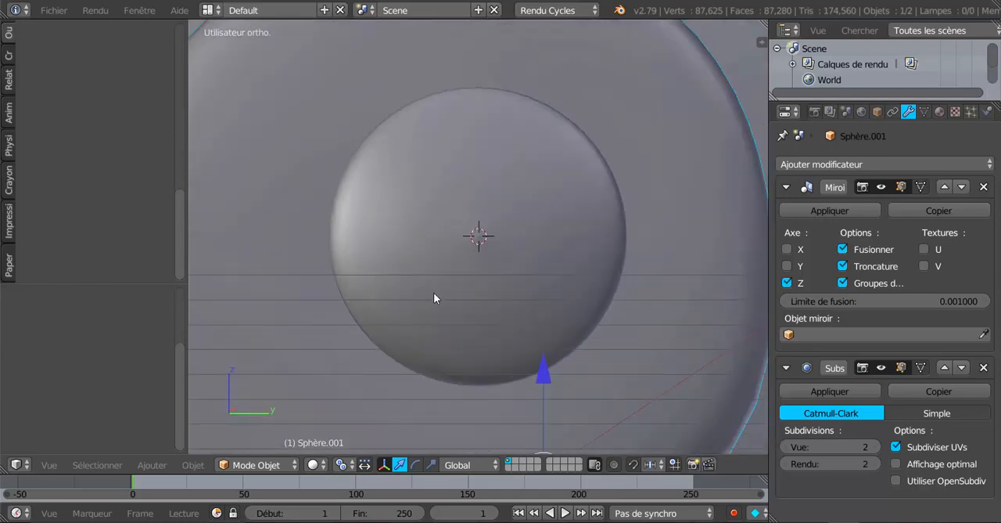
scroll(436, 297, "down", 4)
middle_click_drag(436, 293, 445, 324)
scroll(500, 266, "up", 3)
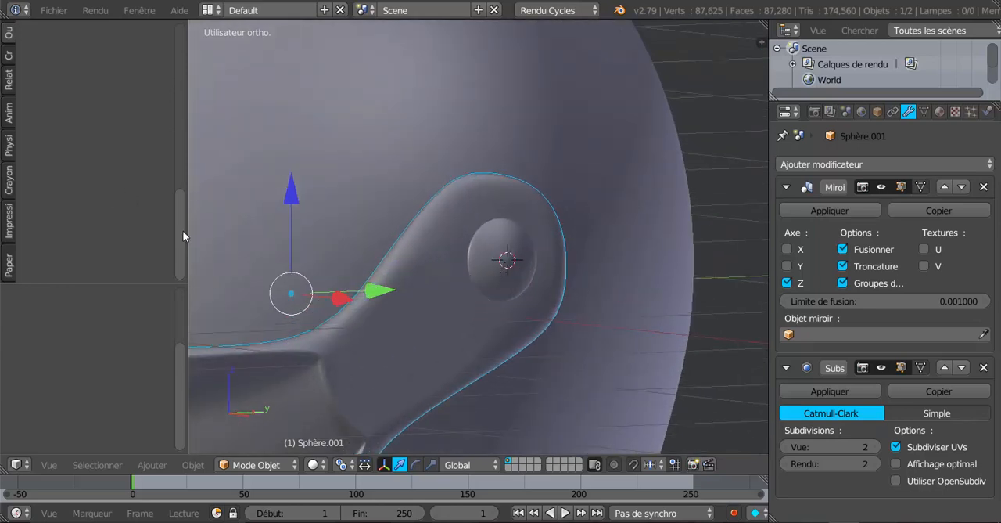
left_click_drag(183, 236, 182, 31)
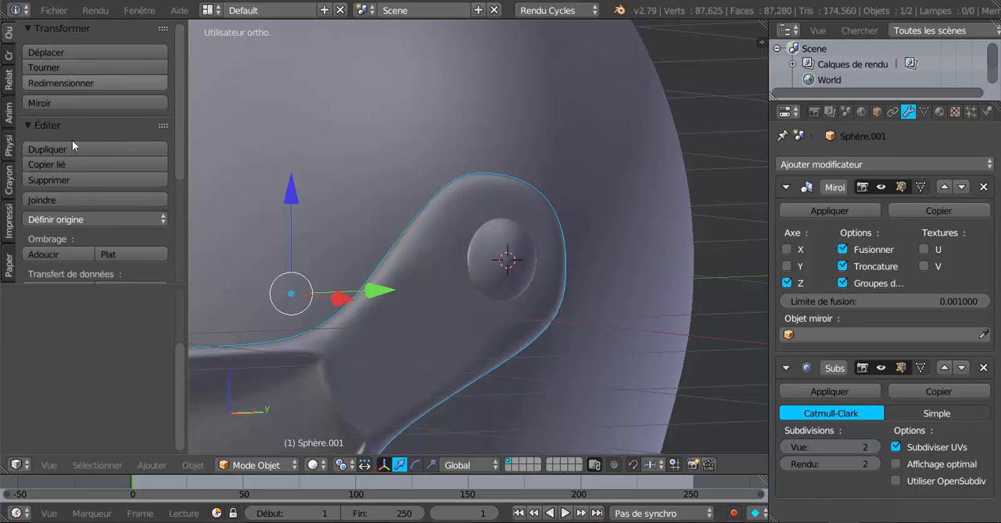
left_click(78, 222)
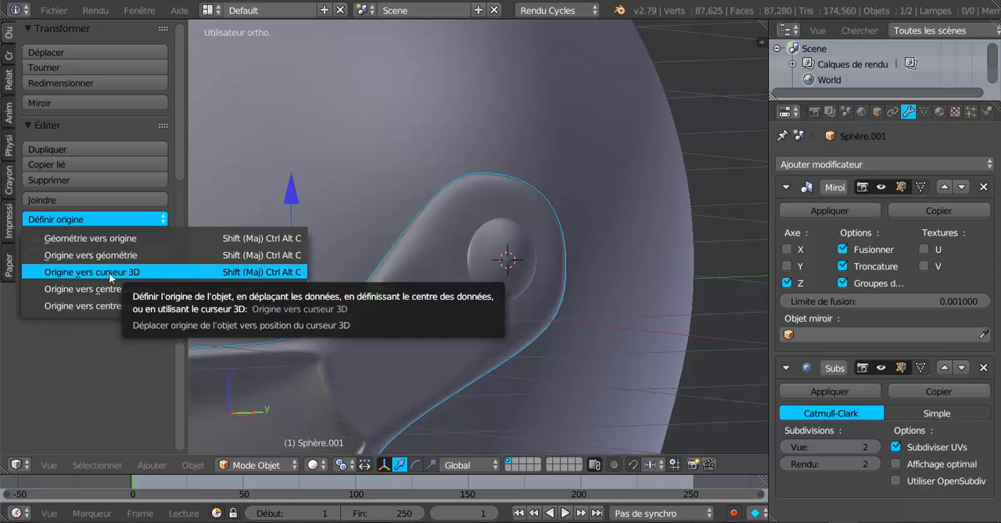
left_click(265, 275)
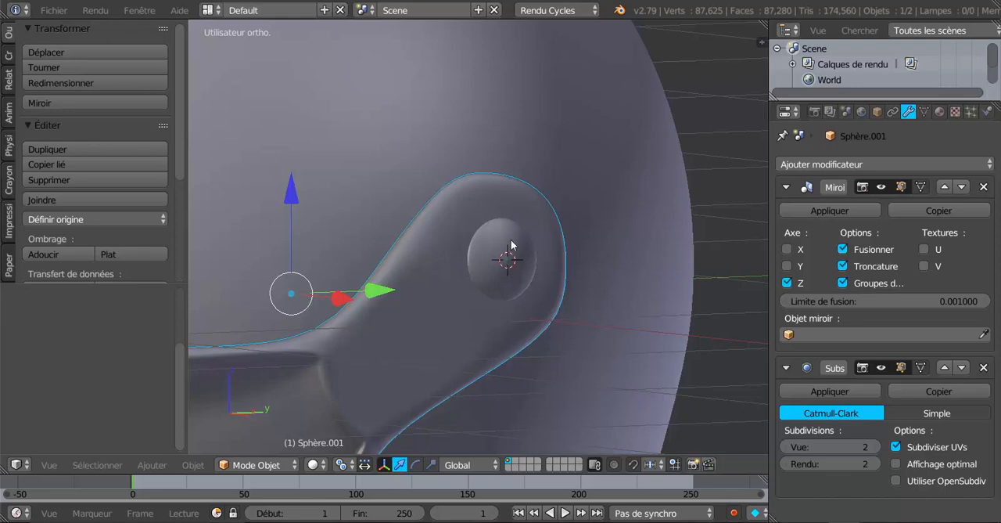
left_click(90, 219)
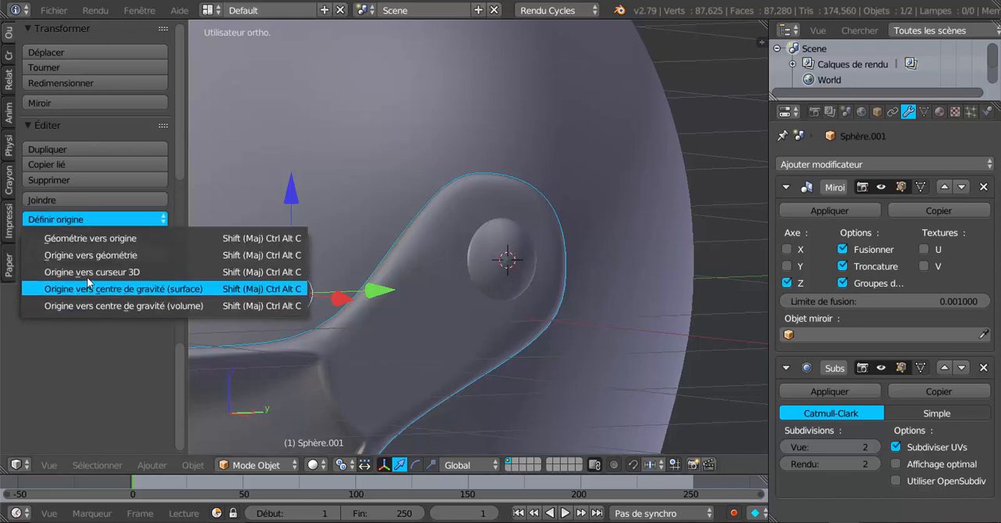
left_click(79, 290)
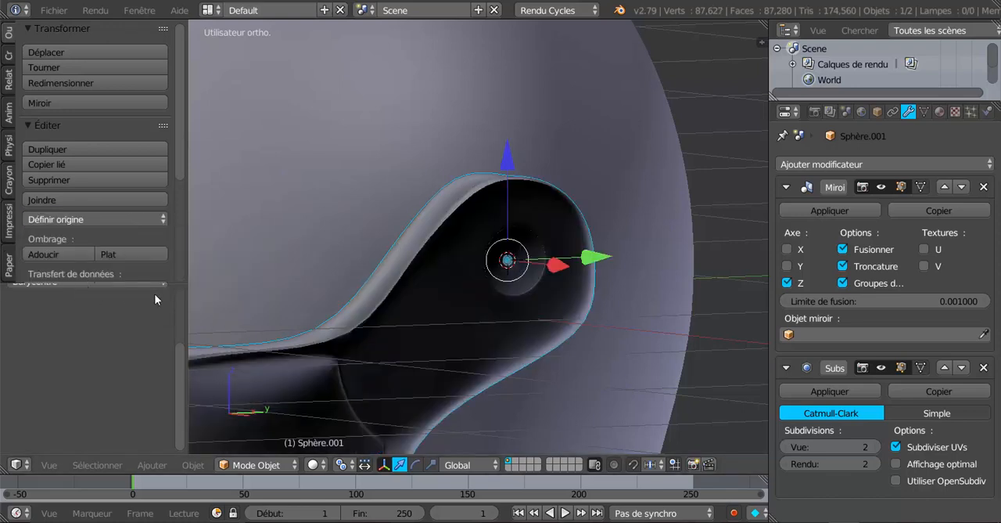
key("ctrl+z")
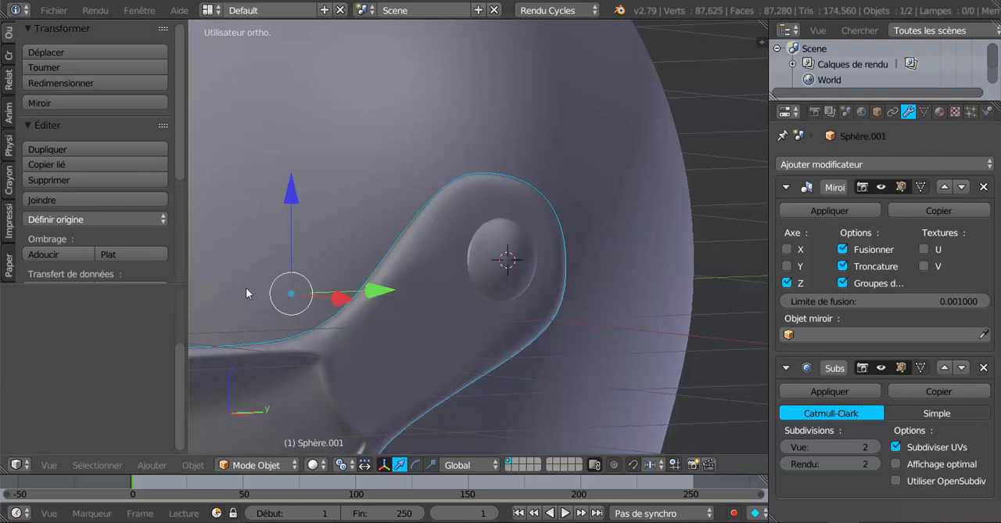
left_click(74, 221)
left_click(90, 271)
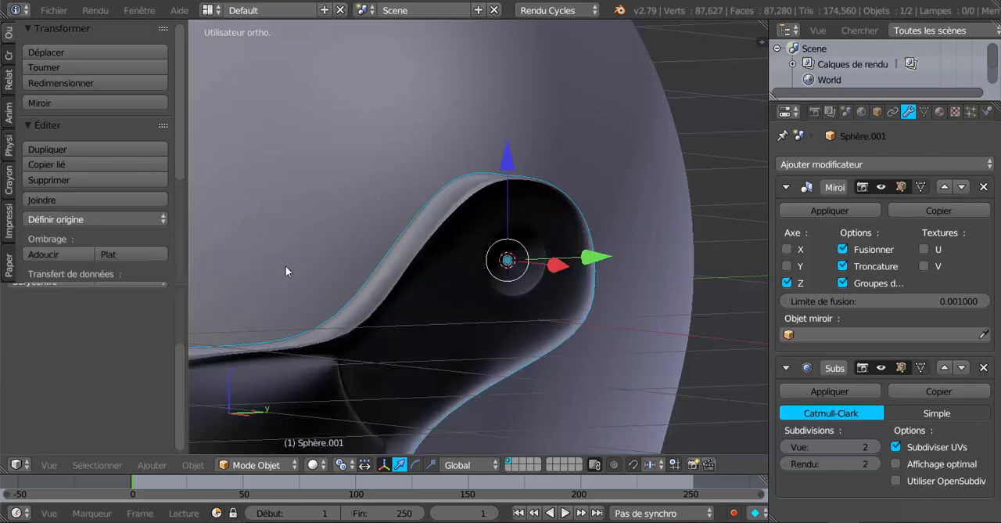
Step: Apply the visor's Mirror modifier so that both halves become real geometry
middle_click_drag(285, 265, 552, 314)
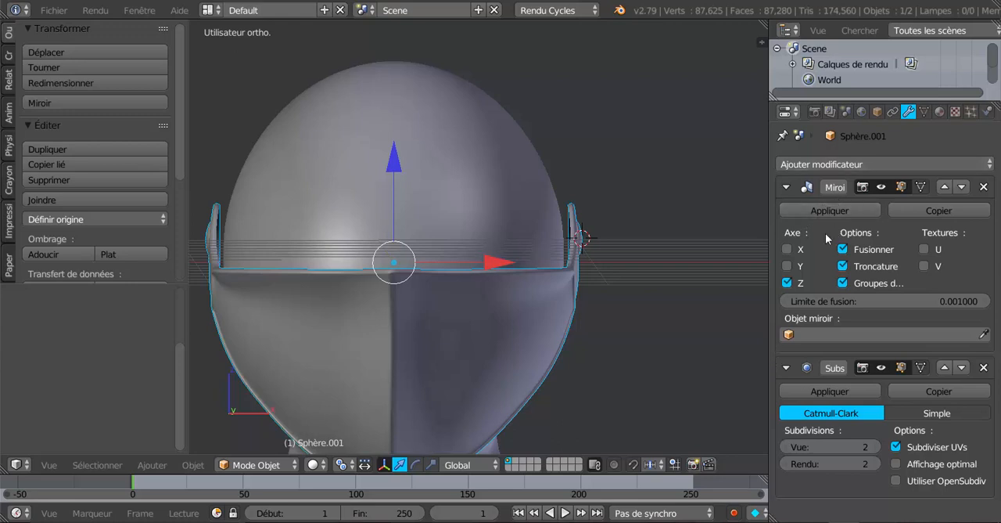
scroll(714, 319, "down", 2)
middle_click_drag(714, 318, 614, 327)
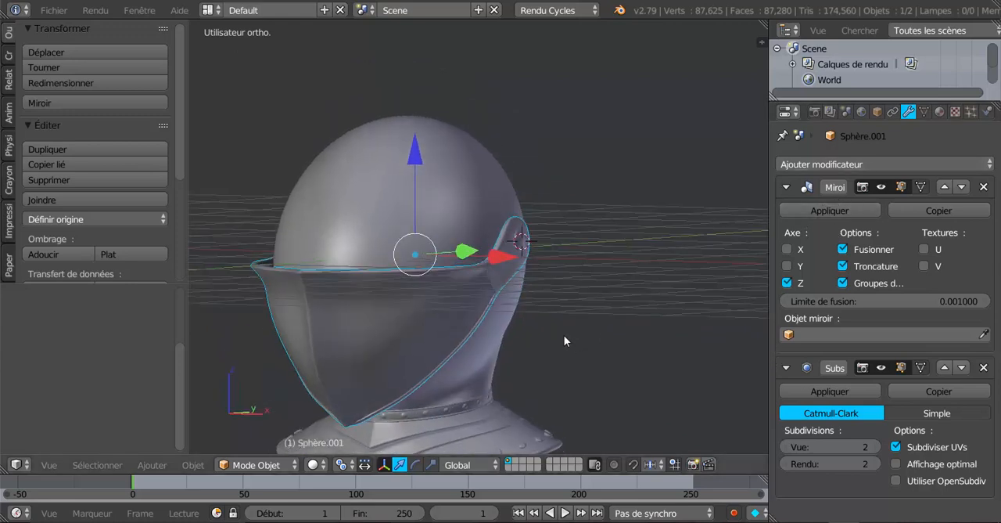
middle_click_drag(557, 288, 595, 277)
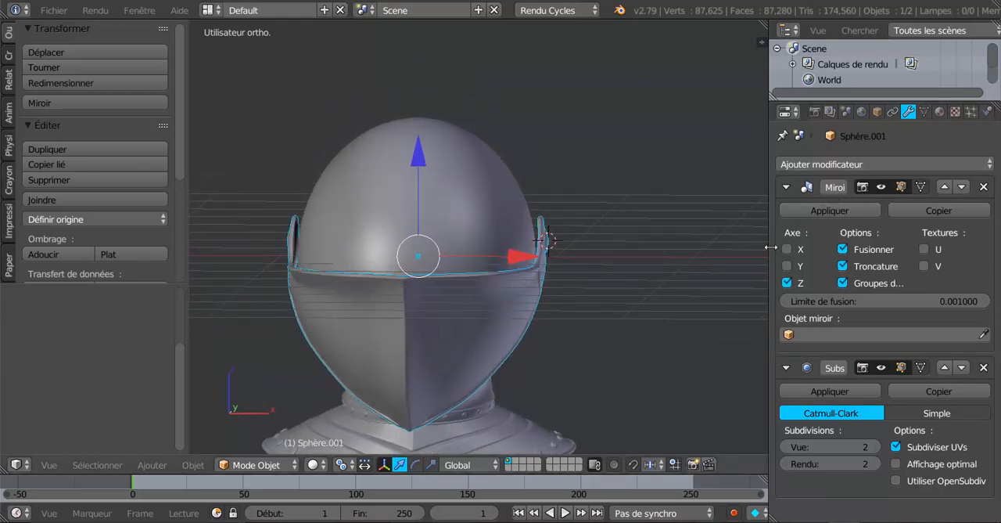
left_click(831, 211)
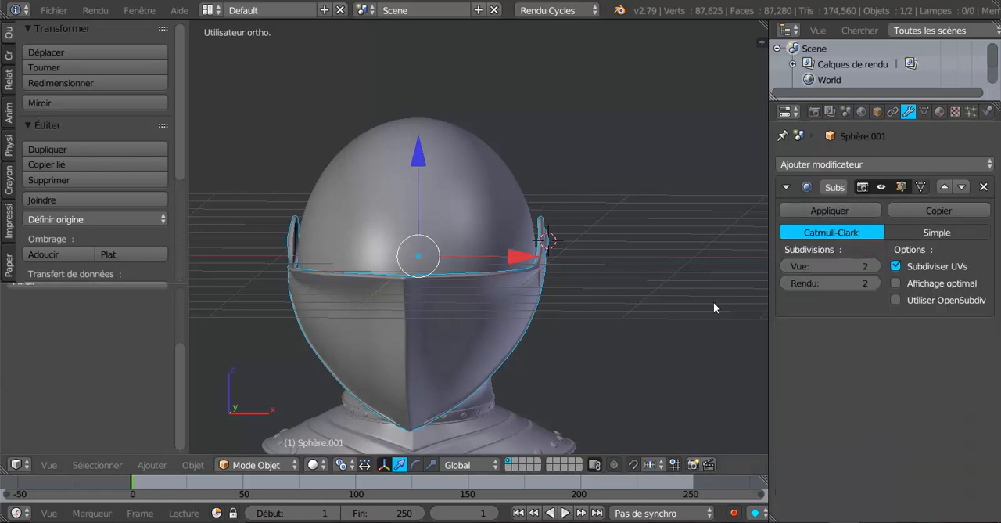
Step: Set the visor's origin to the 3D cursor at the centre of the side rivet
middle_click_drag(714, 302, 521, 347)
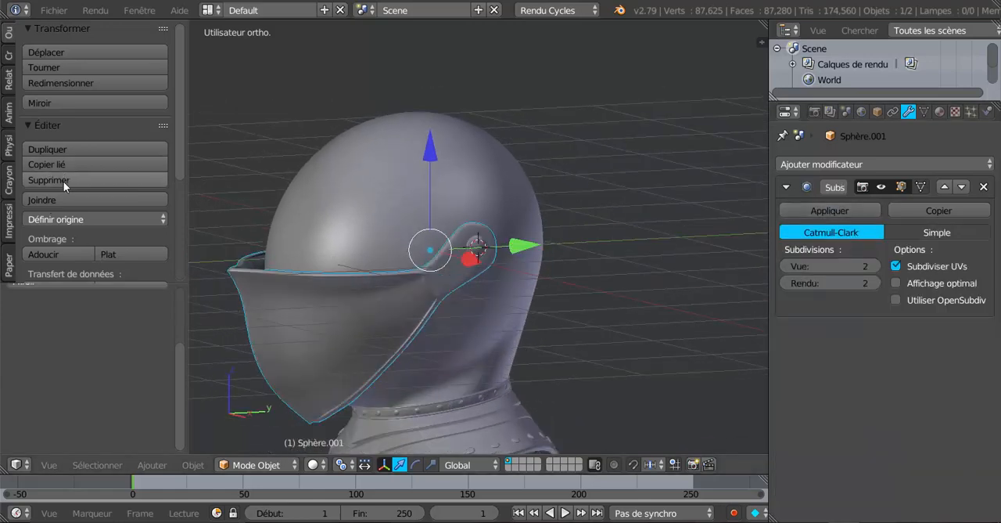
left_click(65, 220)
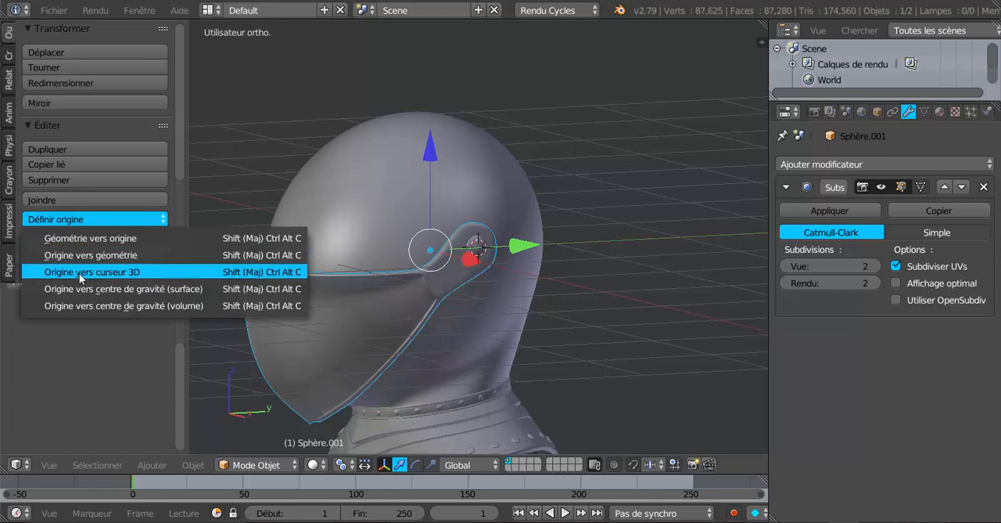
left_click(79, 272)
middle_click_drag(226, 279, 314, 278)
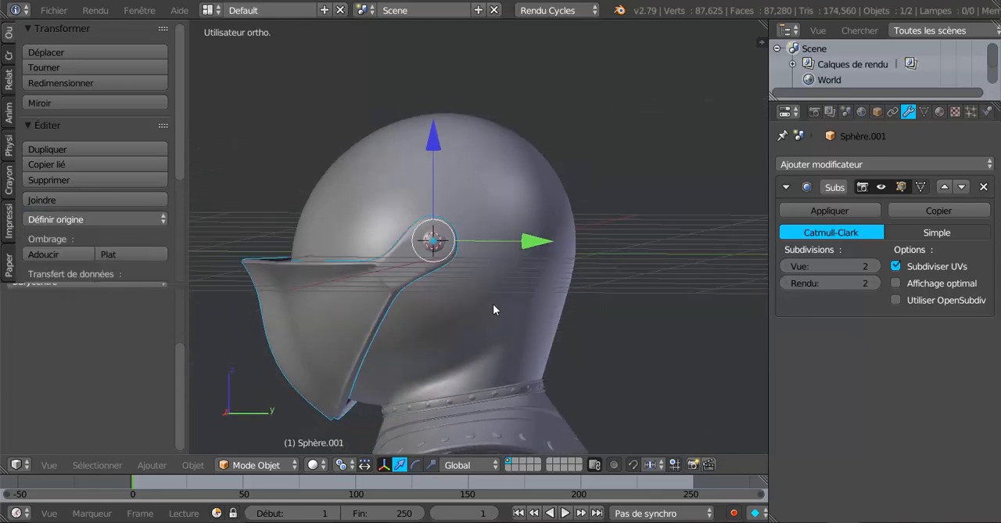
middle_click_drag(494, 309, 537, 302)
Step: Rotate the visor up around the rivet on the global X axis into a raised, open position above the helmet
scroll(382, 298, "up", 3)
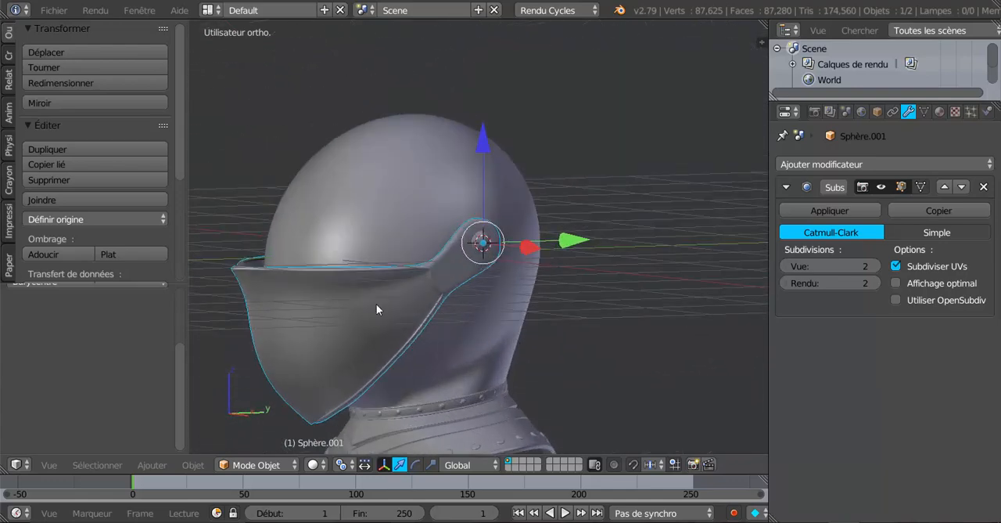
scroll(342, 305, "up", 2)
scroll(525, 323, "up", 3)
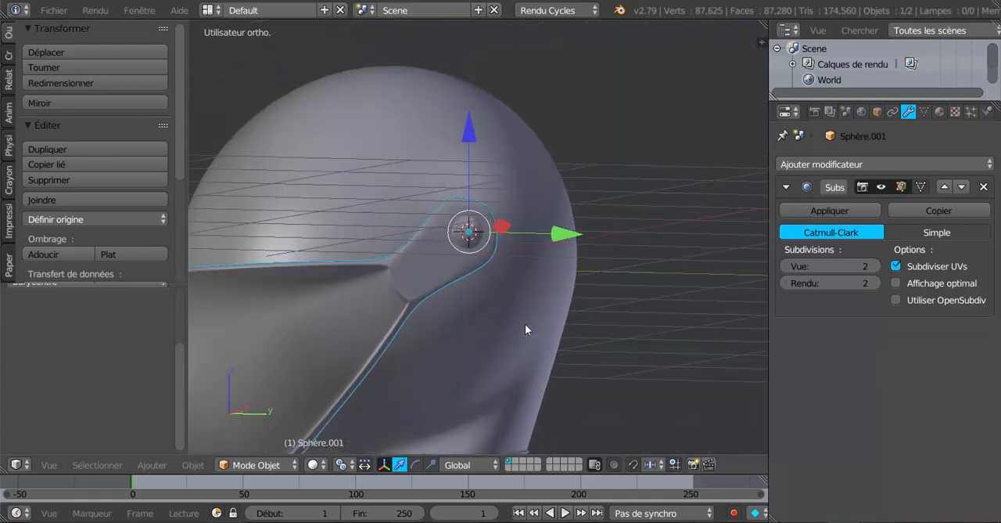
key("r")
key("x")
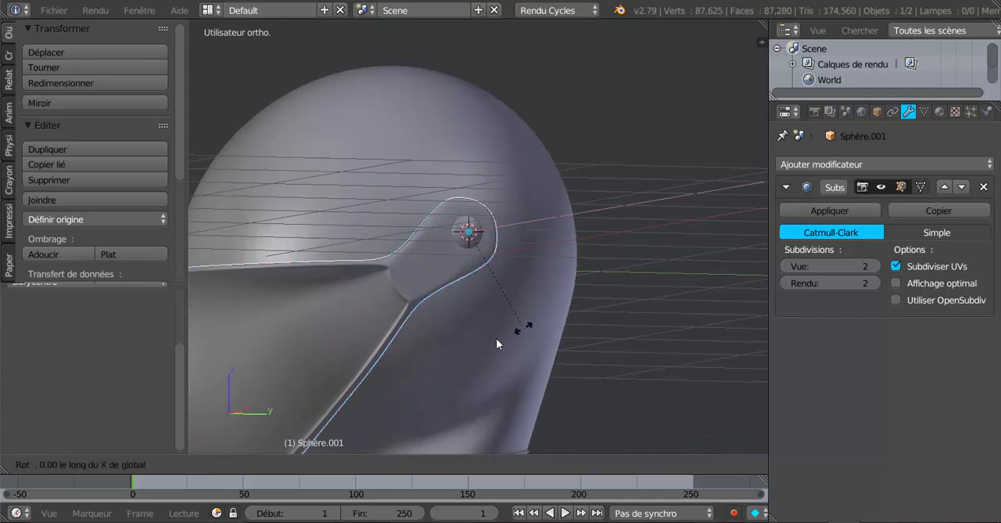
left_click(351, 281)
middle_click_drag(351, 282, 487, 291)
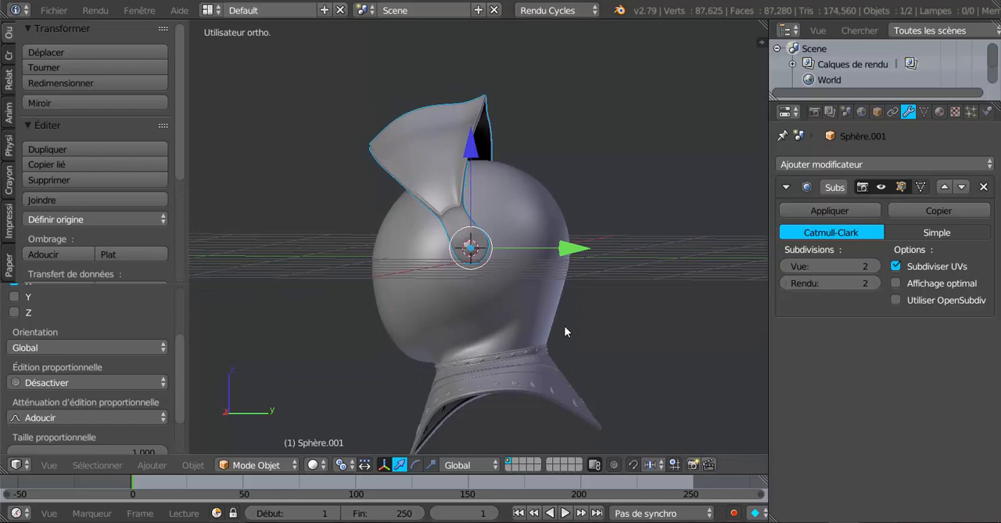
middle_click_drag(564, 325, 468, 313)
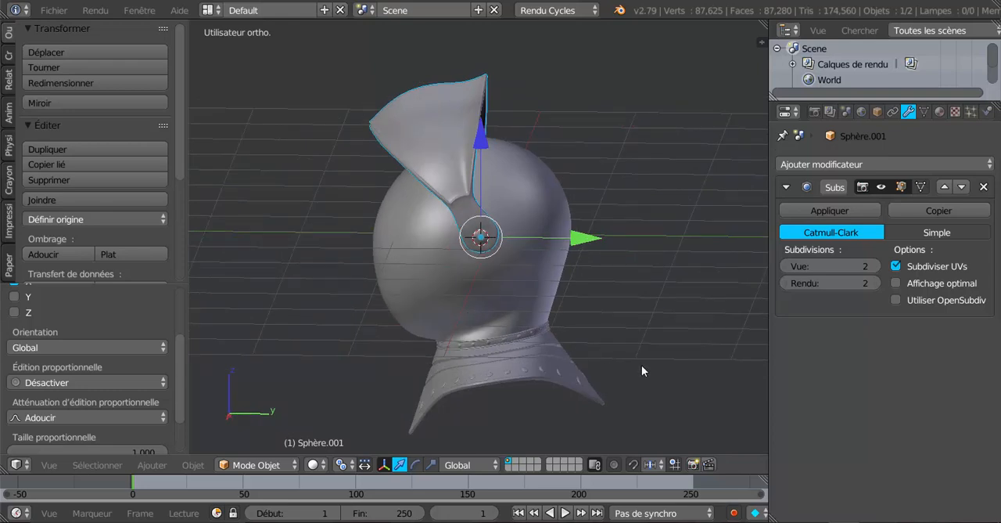
key("KP_3")
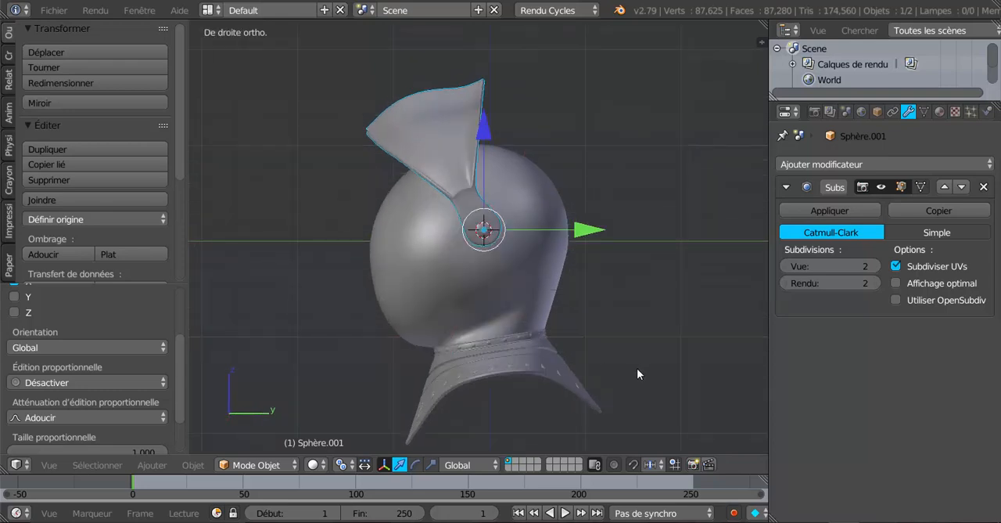
Step: Rotate the raised visor on the global X axis back down to its closed position over the helmet's front
key("r")
key("x")
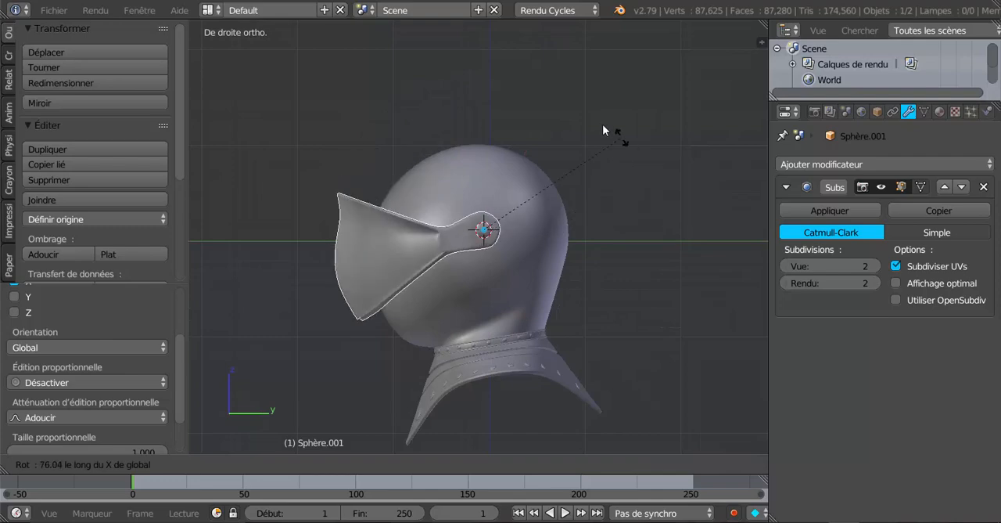
left_click(556, 111)
middle_click_drag(375, 305, 374, 389)
scroll(494, 407, "up", 3)
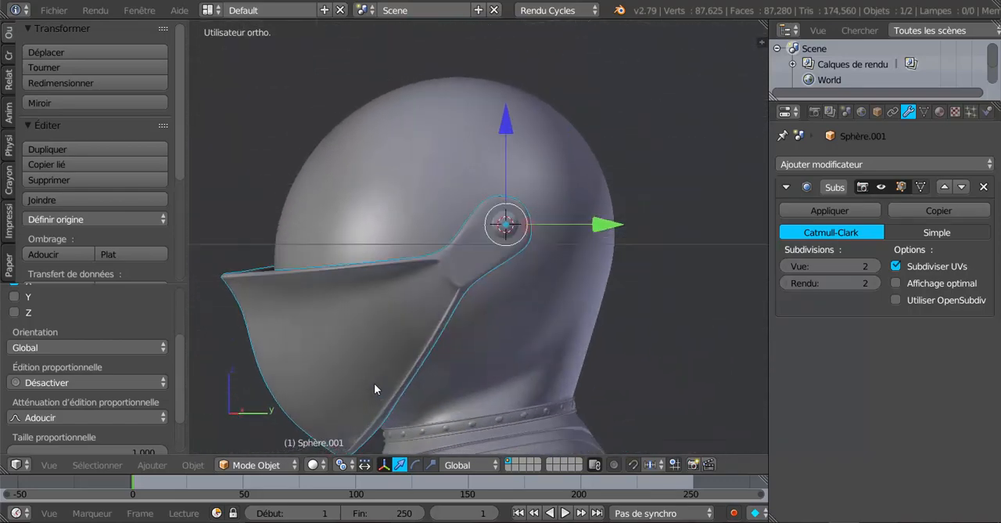
middle_click_drag(434, 147, 442, 298)
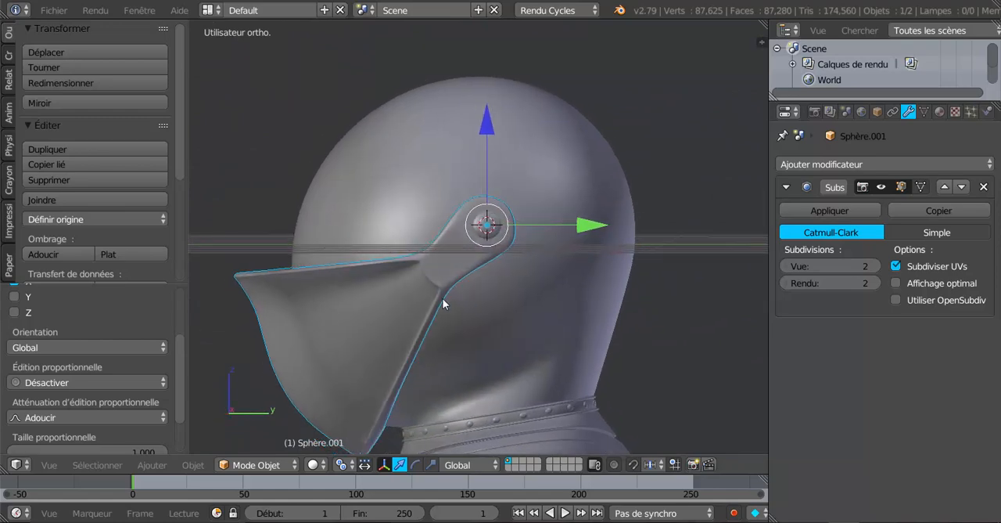
middle_click_drag(477, 328, 533, 347)
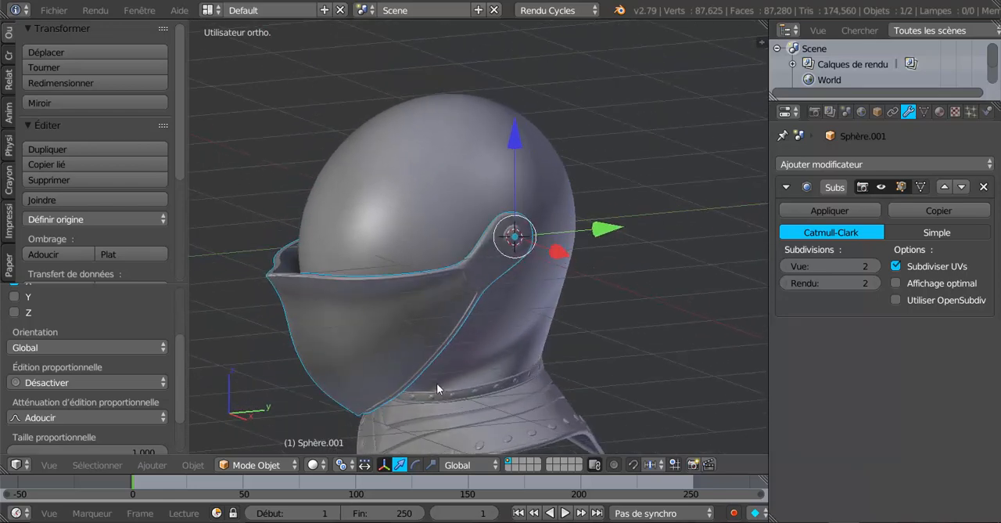
middle_click_drag(438, 384, 610, 352)
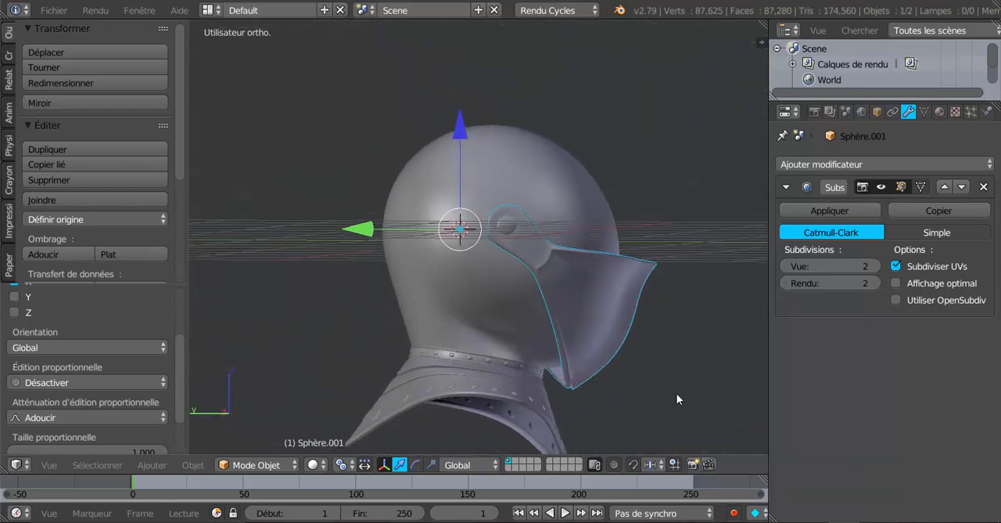
key("KP_3")
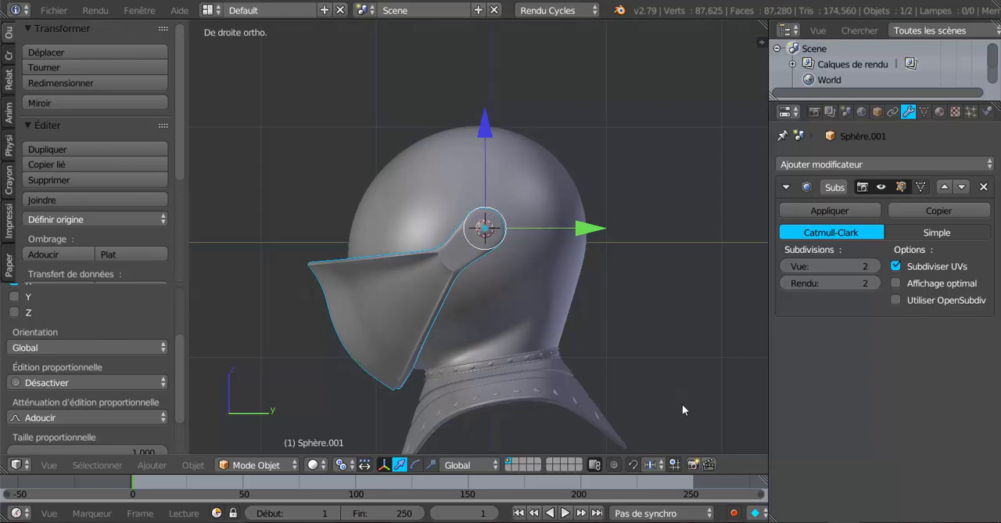
key("r")
key("x")
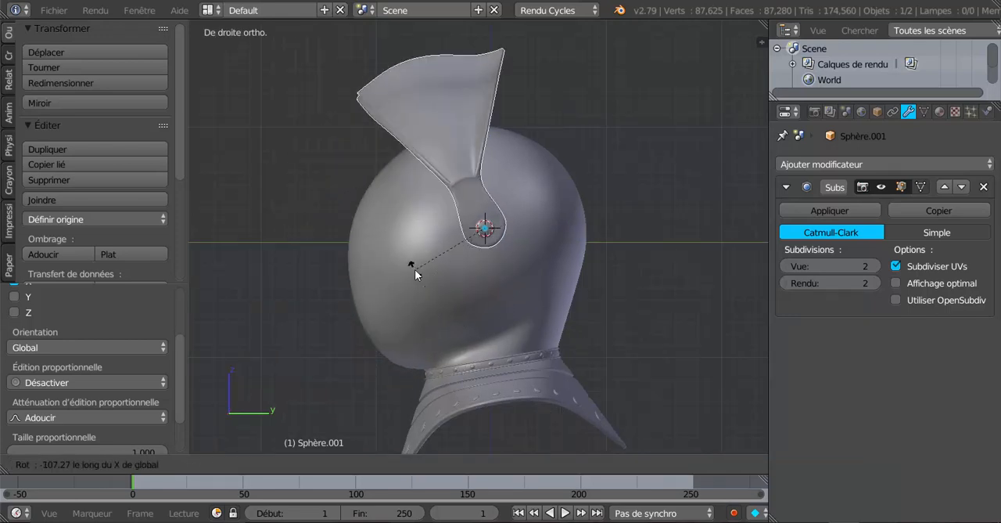
right_click(411, 293)
Step: Examine the visor's mesh topology in Edit Mode from the front and both sides, including the centre ridge and upper rim
middle_click_drag(417, 295, 494, 310)
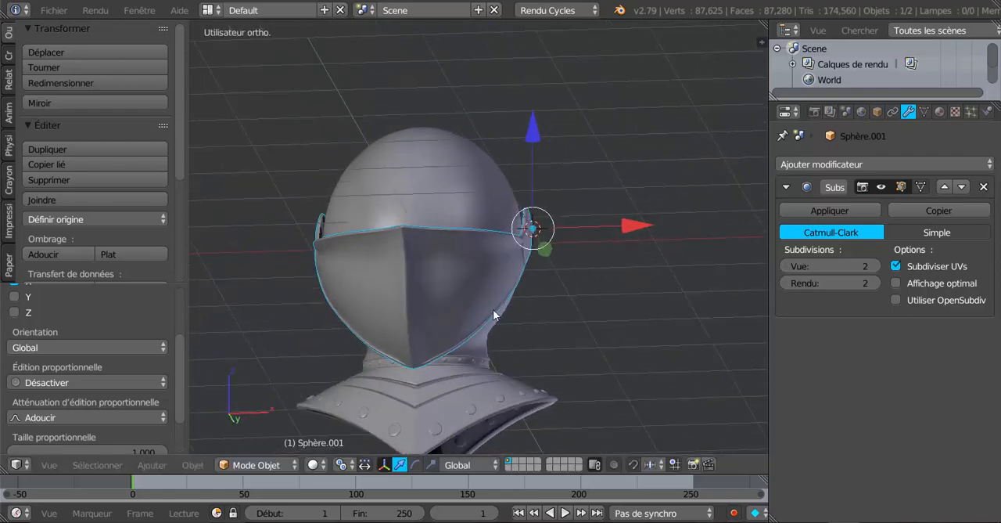
scroll(435, 305, "up", 3)
key("Tab")
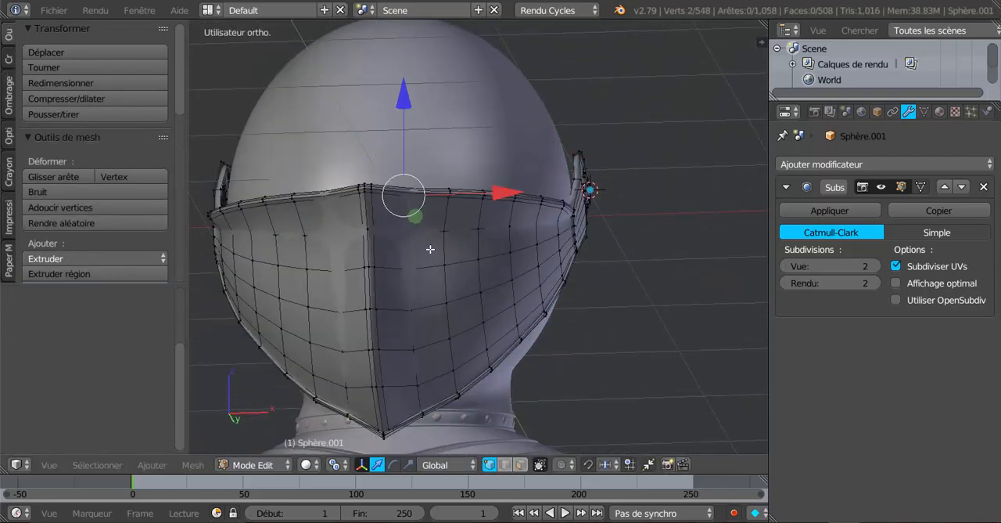
scroll(478, 249, "up", 2)
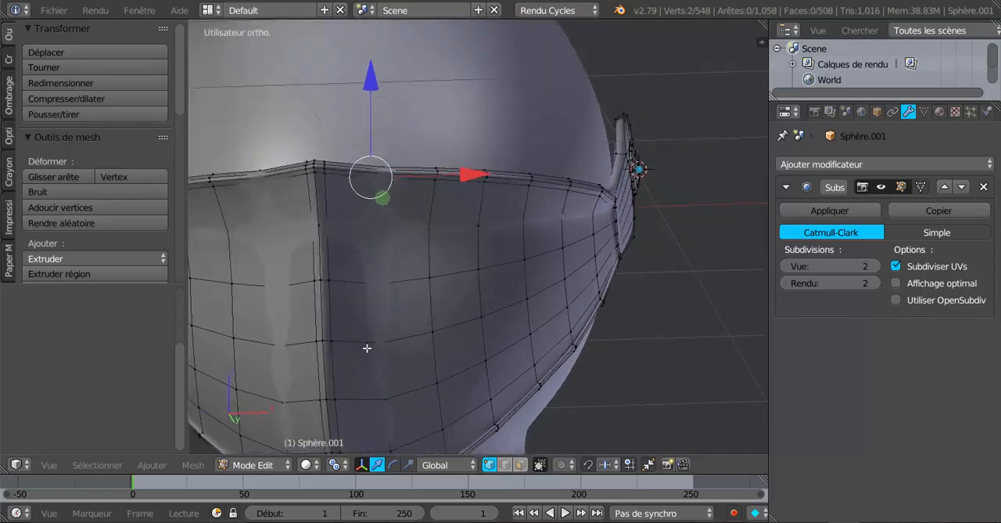
scroll(478, 413, "down", 3)
middle_click_drag(479, 412, 434, 354)
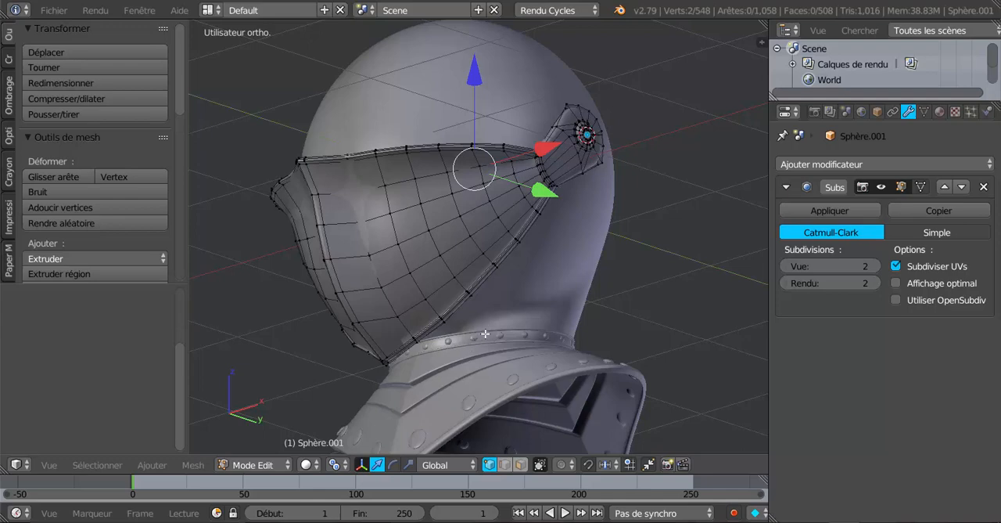
middle_click_drag(486, 338, 558, 314)
scroll(515, 323, "up", 1)
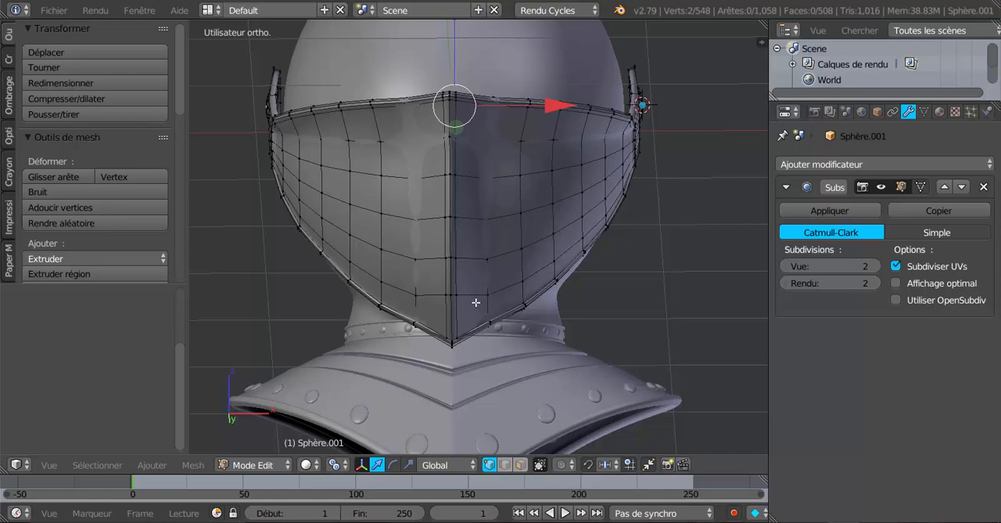
scroll(476, 302, "down", 2)
middle_click_drag(476, 302, 494, 161)
key("Tab")
Step: Switch from the visor to the helmet object and edit its mesh in front orthographic view with face selection
key("Tab")
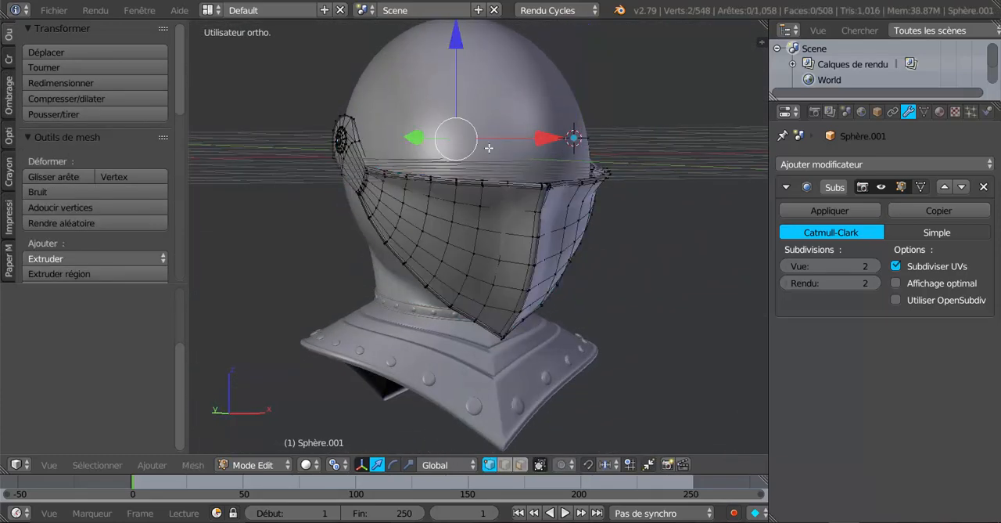
key("Tab")
right_click(491, 225)
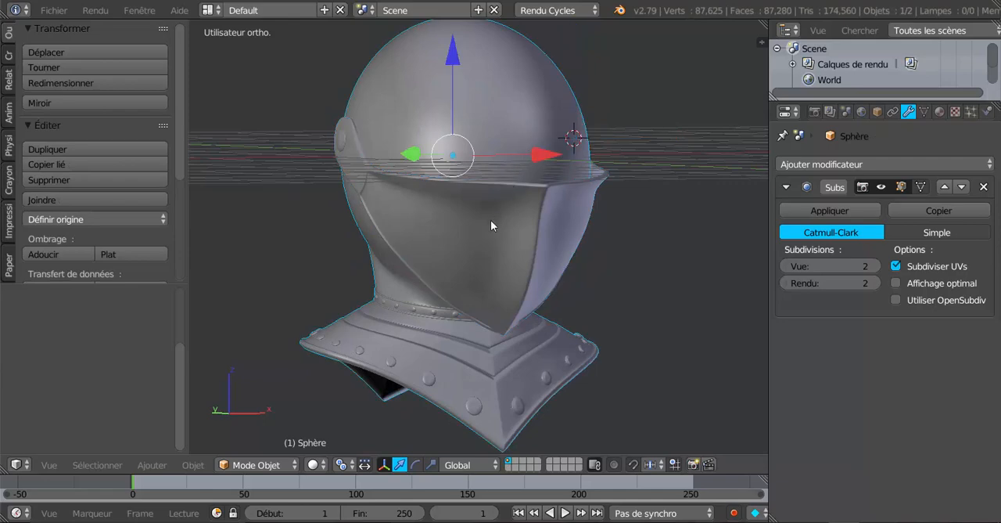
middle_click_drag(491, 225, 586, 219)
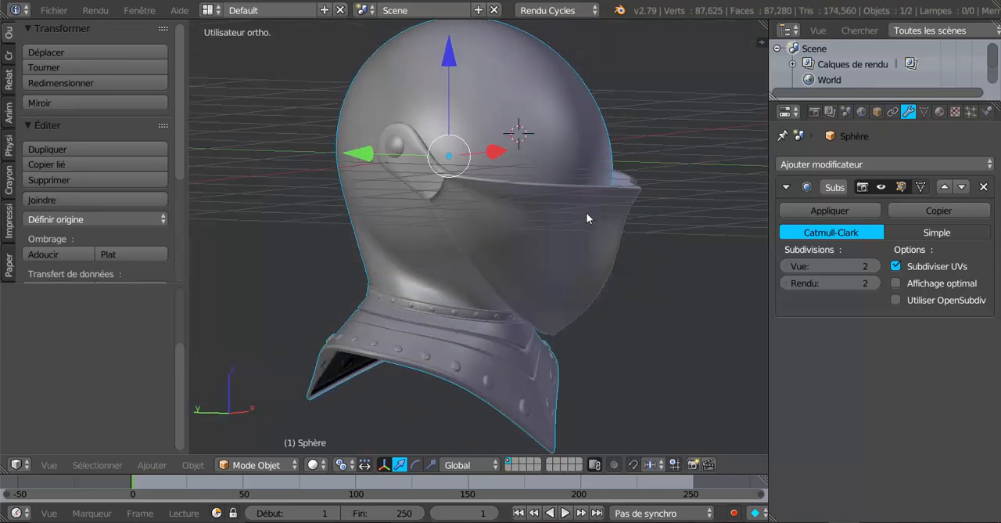
key("Tab")
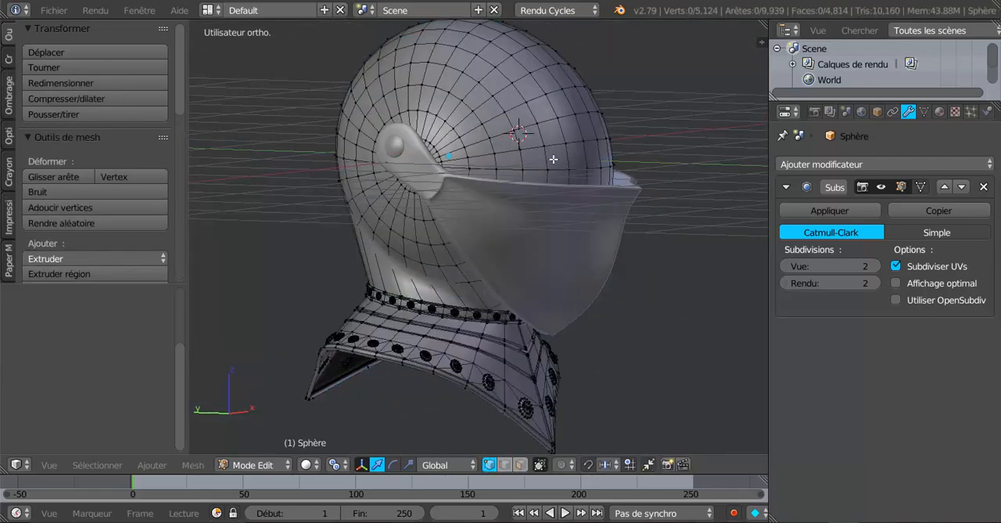
middle_click_drag(548, 161, 461, 234)
key("KP_1")
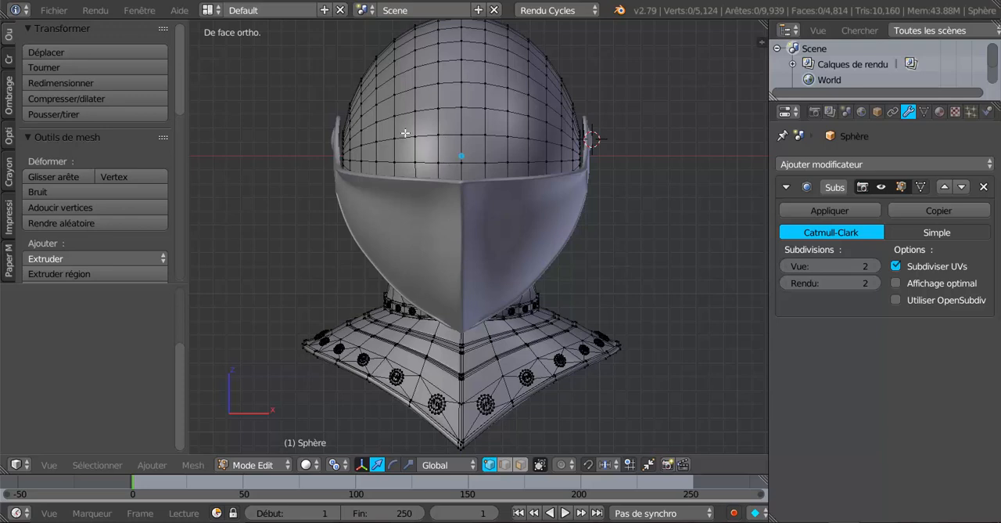
left_click(520, 464)
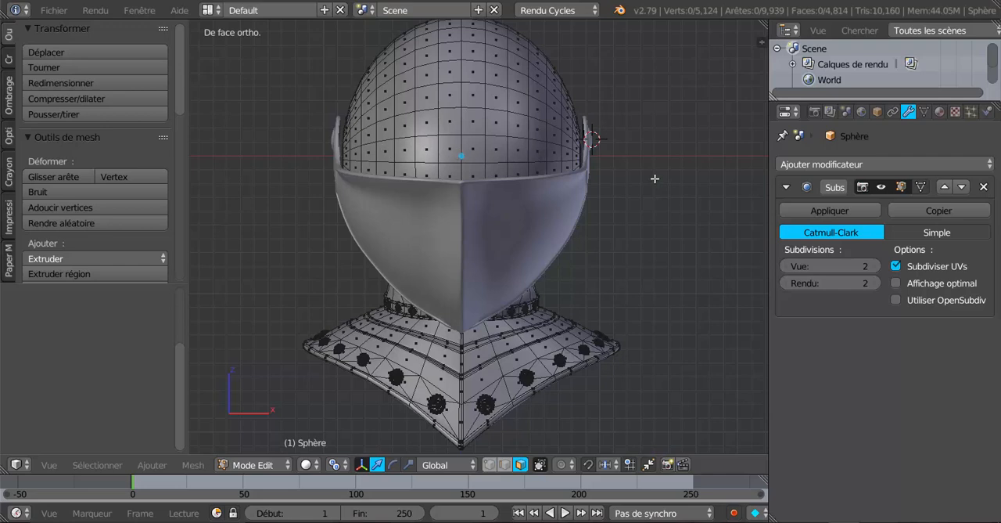
Step: Leave Edit Mode and inspect the smooth helmet shell, closed visor and riveted collar from the front, side, rear and above
key("Tab")
scroll(486, 264, "down", 2)
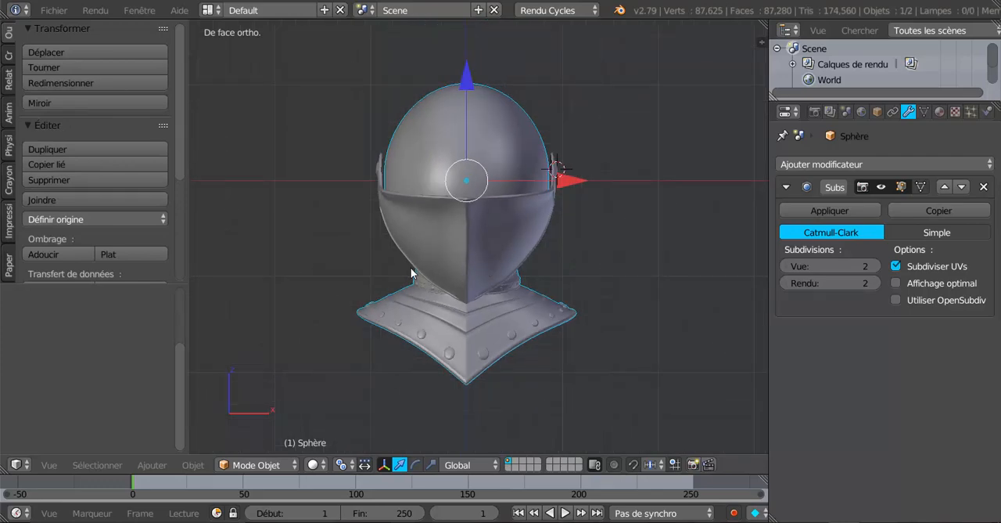
middle_click_drag(411, 267, 542, 274)
scroll(519, 190, "up", 2)
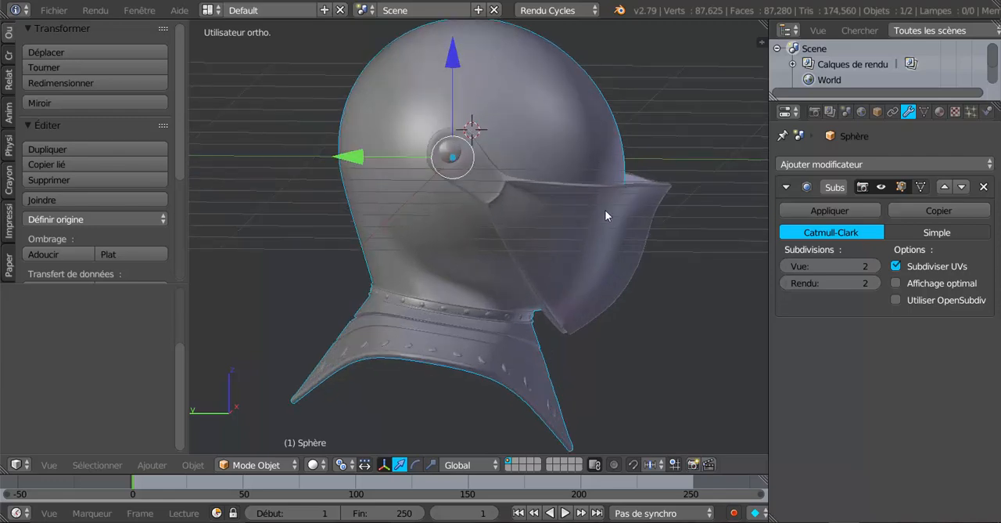
middle_click_drag(604, 210, 506, 208)
key("Tab")
key("Tab")
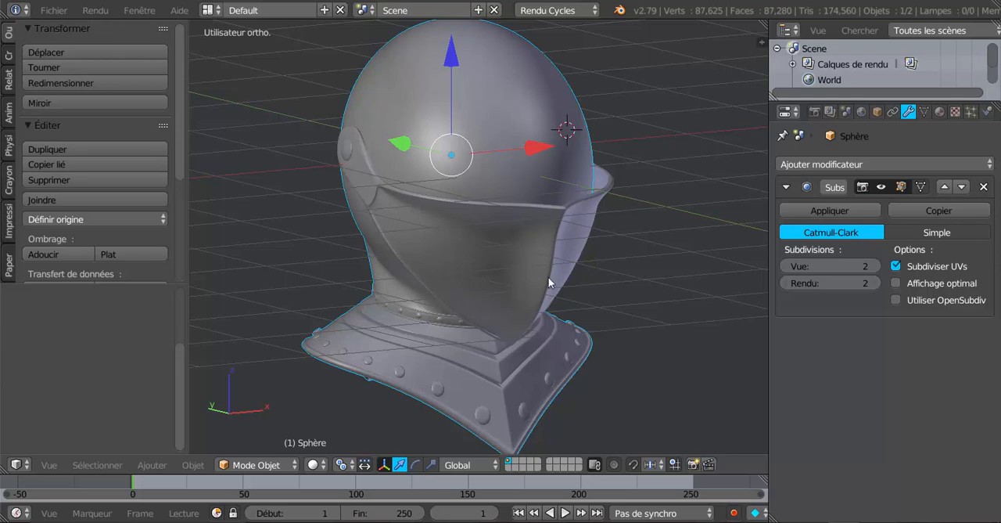
middle_click_drag(537, 211, 614, 206)
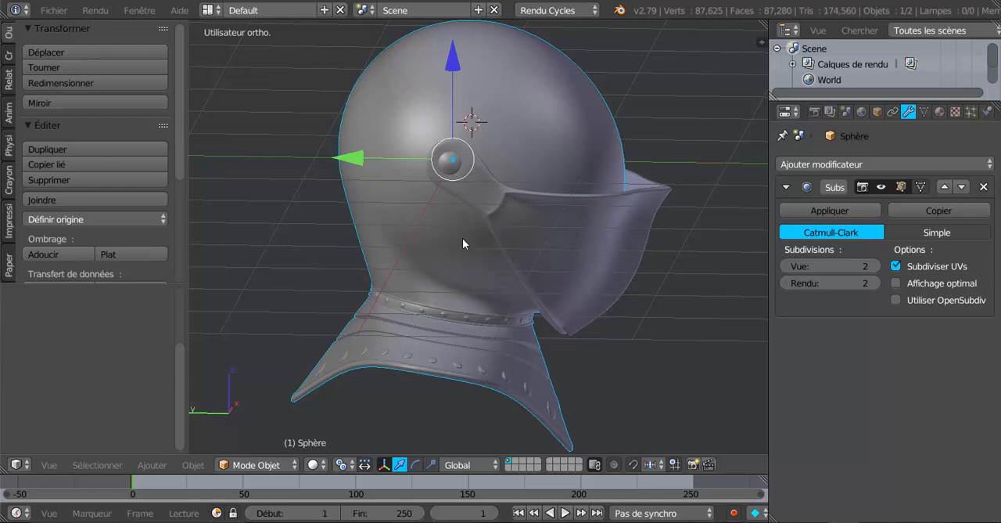
middle_click_drag(463, 243, 515, 158)
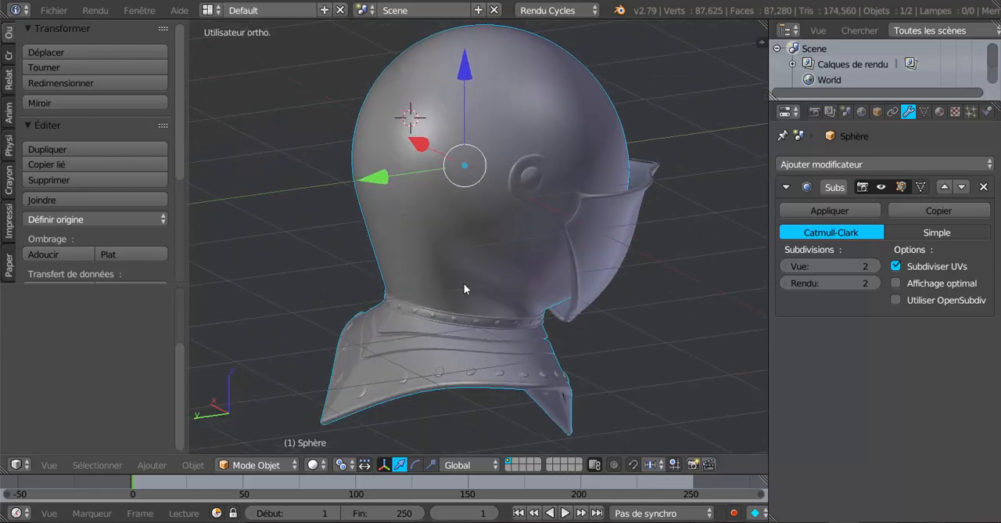
middle_click_drag(499, 216, 505, 289)
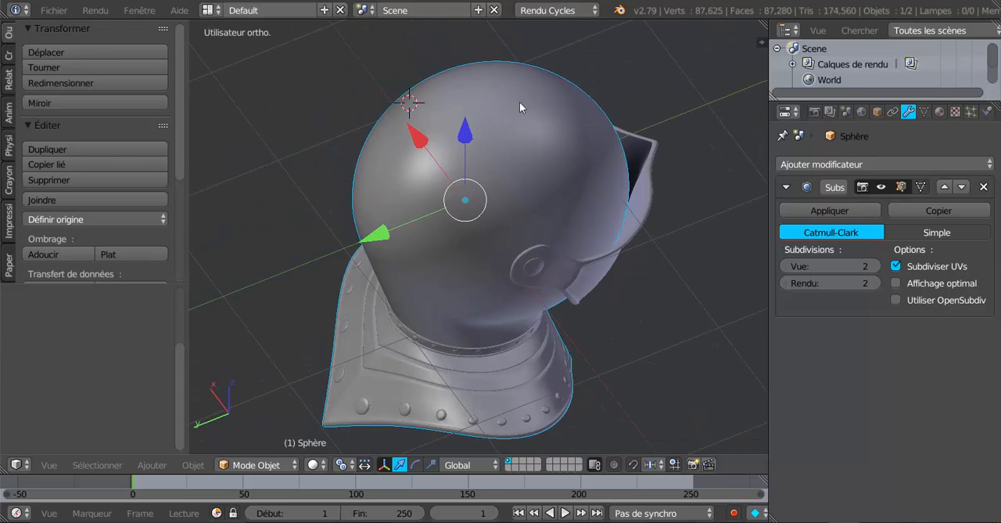
middle_click_drag(443, 313, 342, 245)
Step: Check the helmet's mesh briefly from the front, and examine the visor's pivot, lower edge and collar from the side in Object Mode
key("Tab")
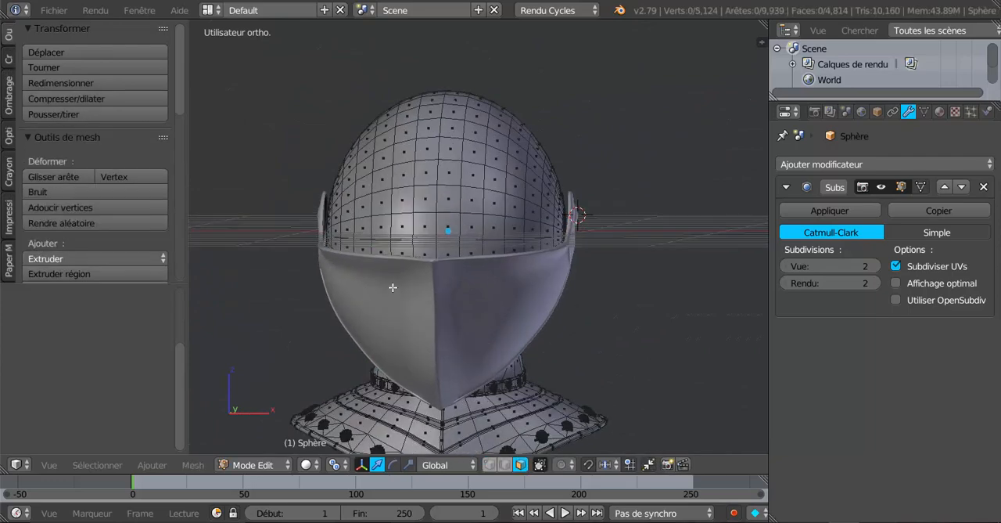
key("Tab")
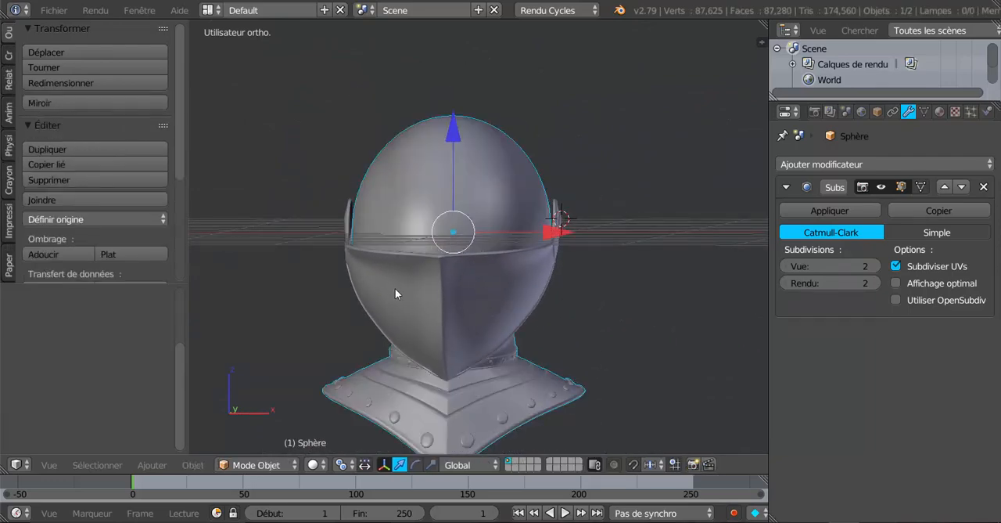
middle_click_drag(395, 288, 534, 288)
scroll(534, 289, "up", 3)
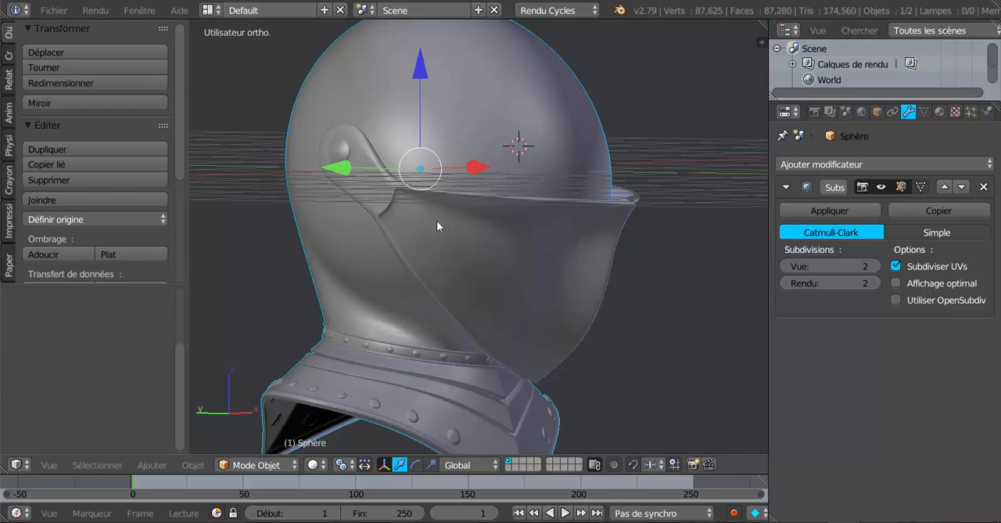
scroll(450, 229, "down", 1)
mouse_move(525, 289)
middle_mouse_down()
mouse_move(582, 281)
mouse_move(516, 280)
middle_mouse_up()
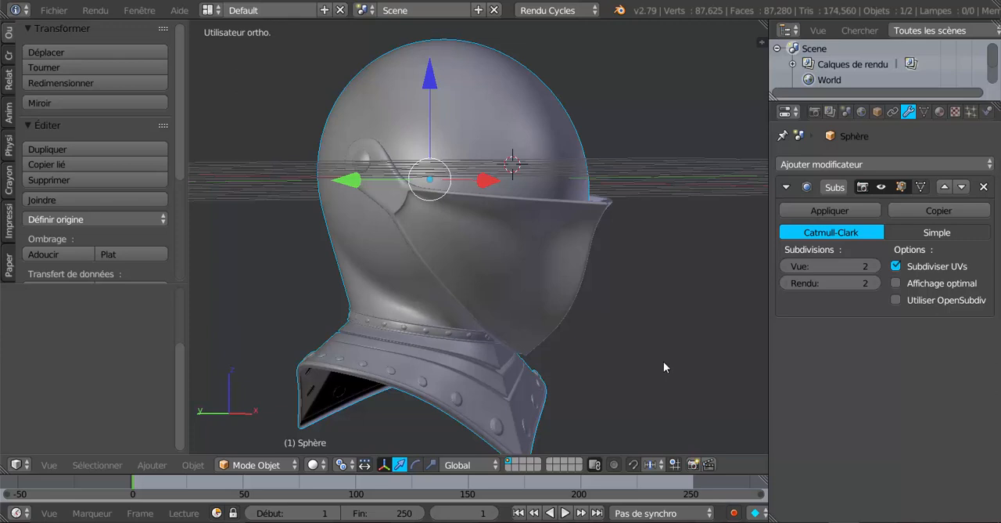
middle_click_drag(663, 361, 658, 366)
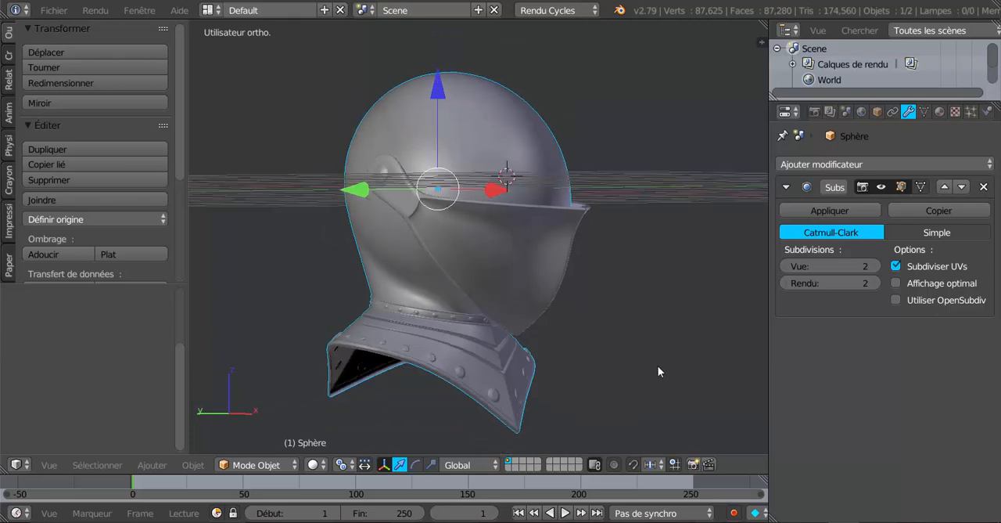